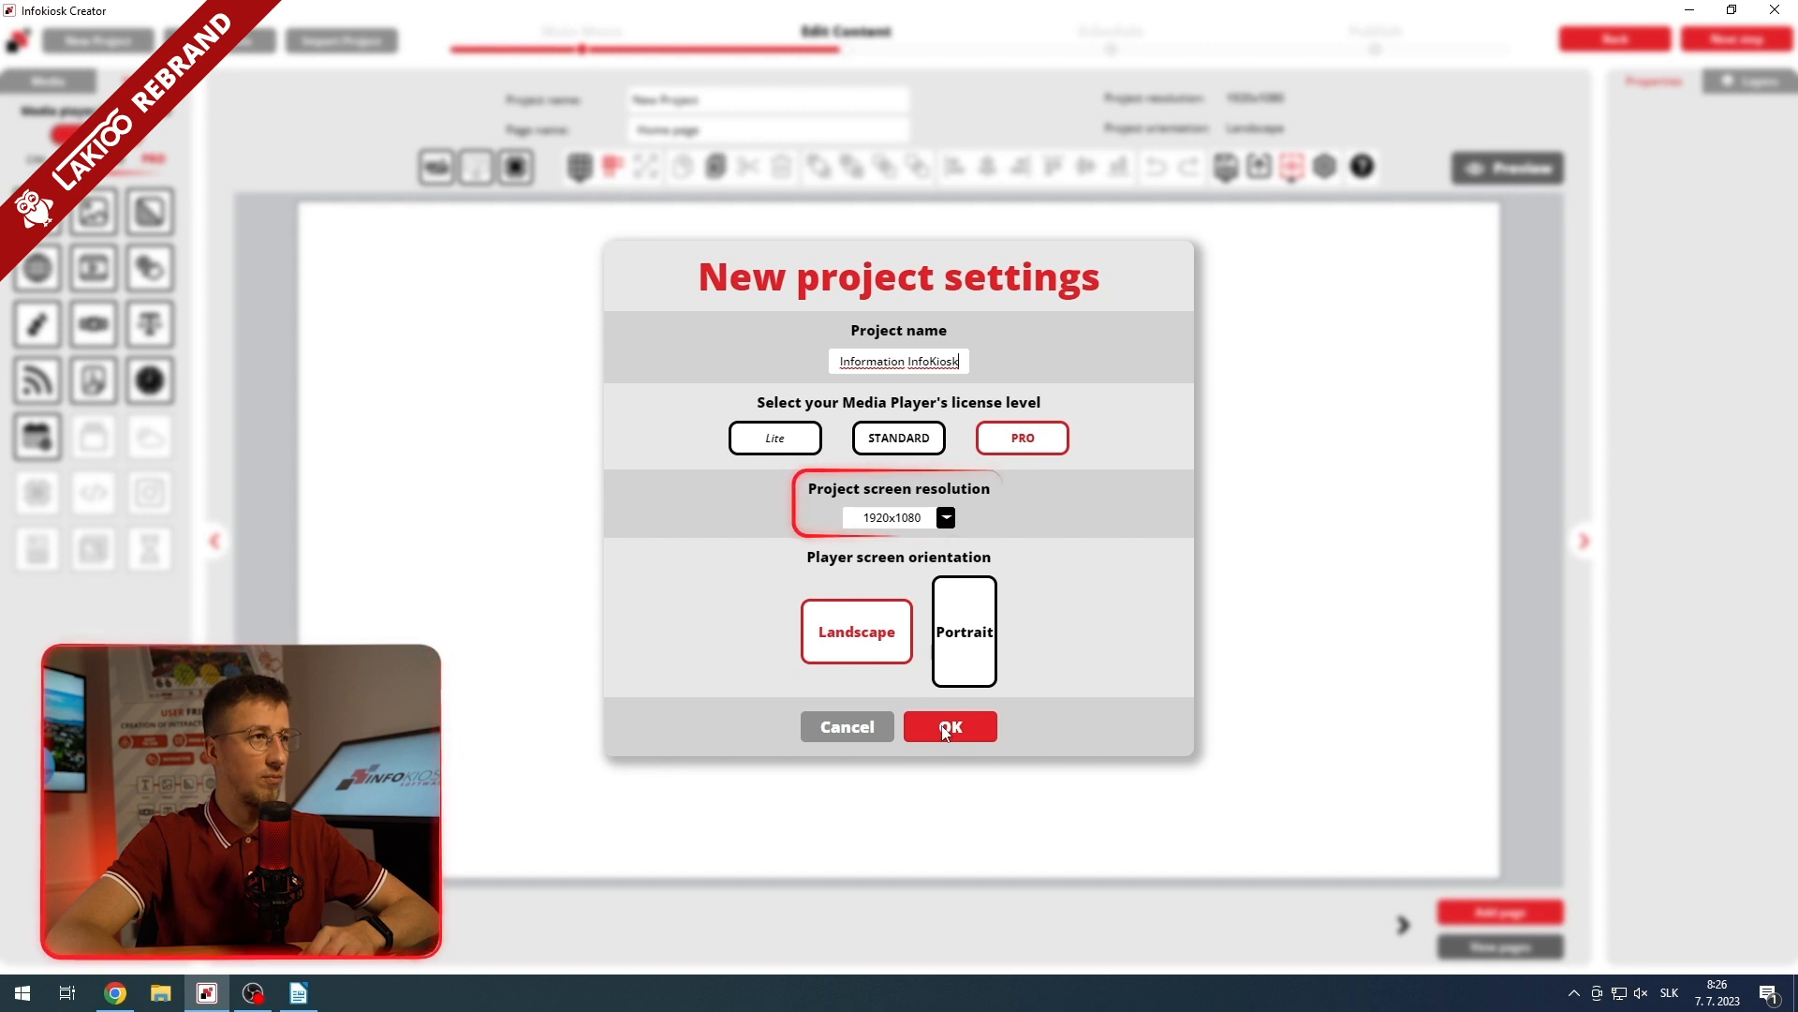
- Create the Information InfoKiosk project with the chosen settings and place a webpage element on its home page
click(946, 730)
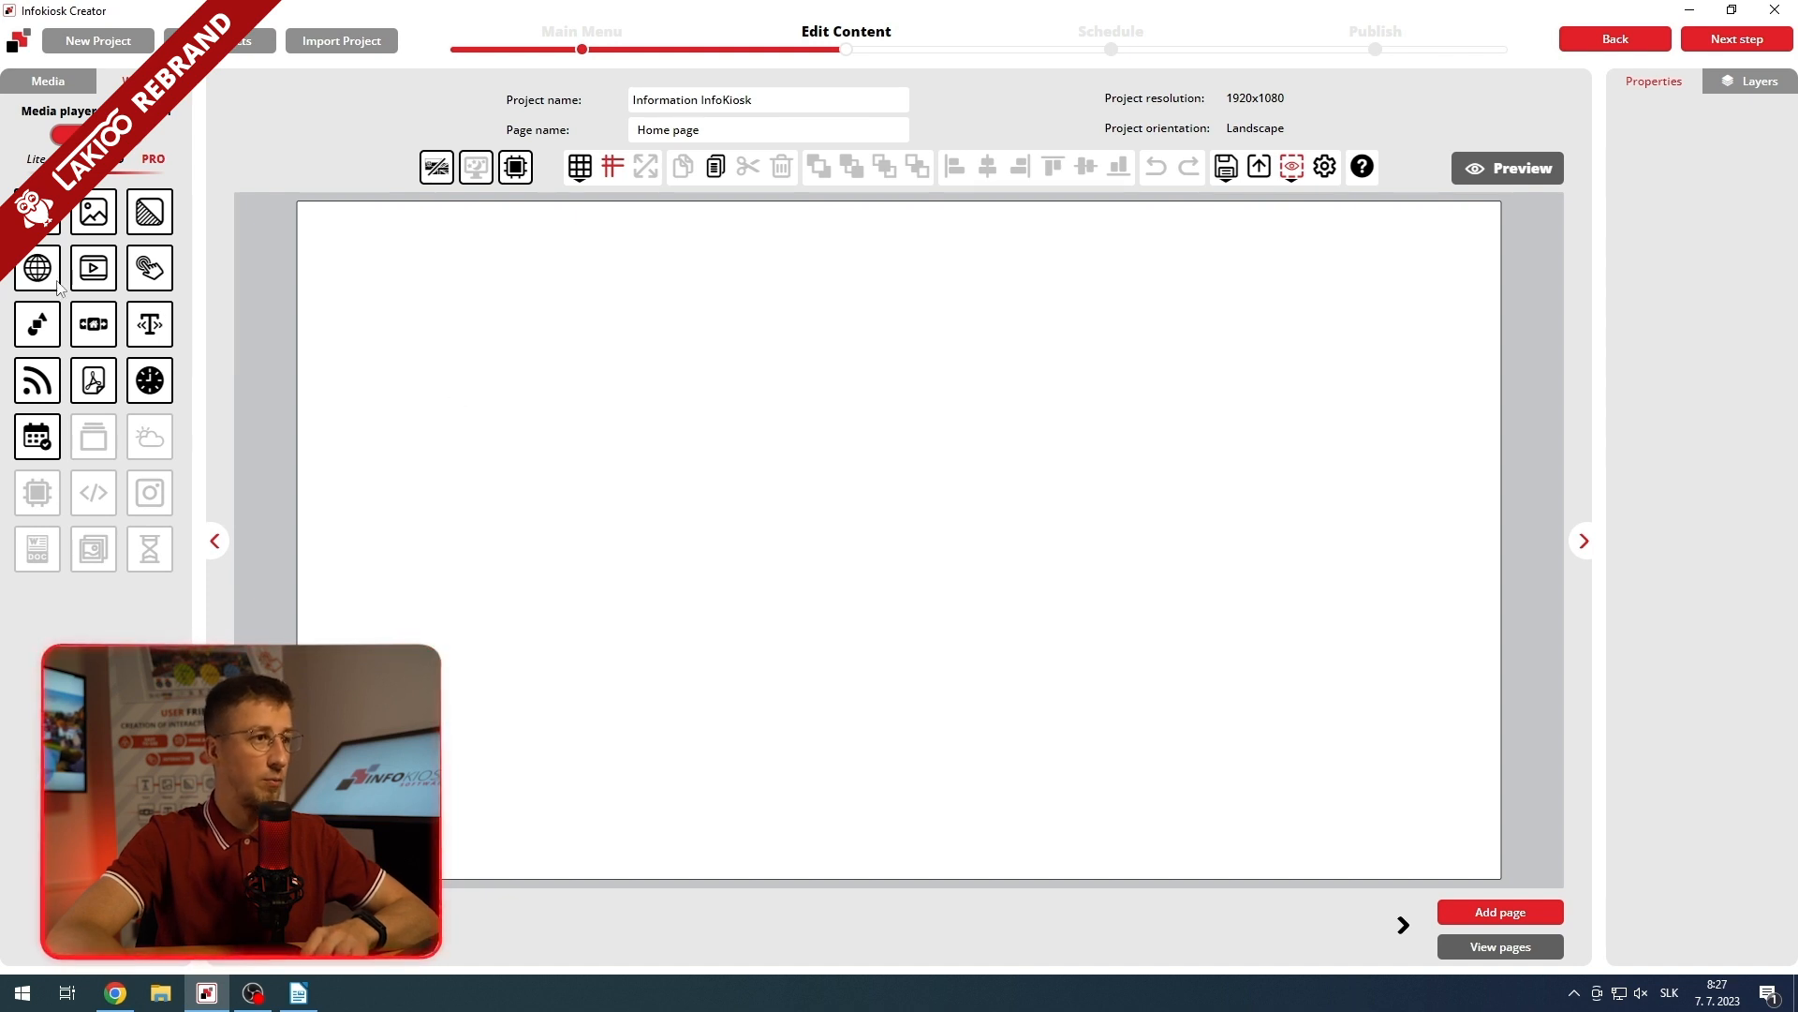
drag(46, 278, 398, 414)
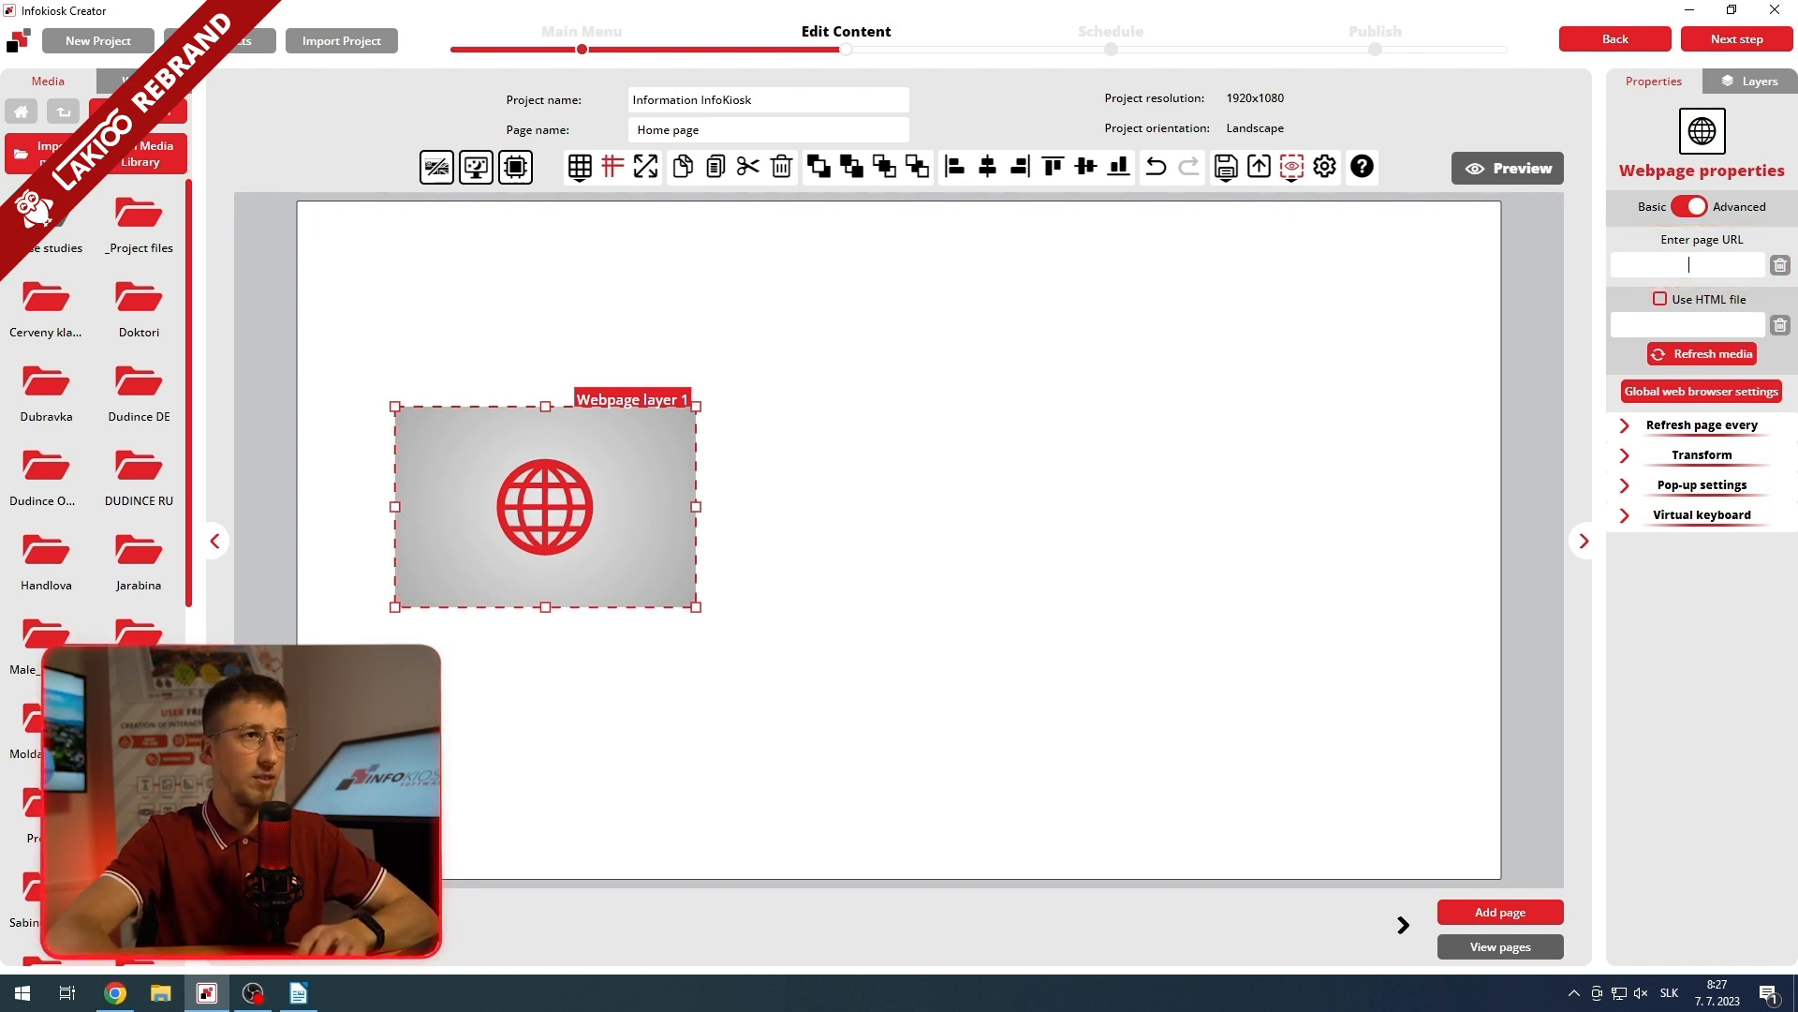
- Copy the visitbratislava.com address from the Chrome browser and load it as the webpage element's URL in Infokiosk Creator
click(115, 993)
click(330, 45)
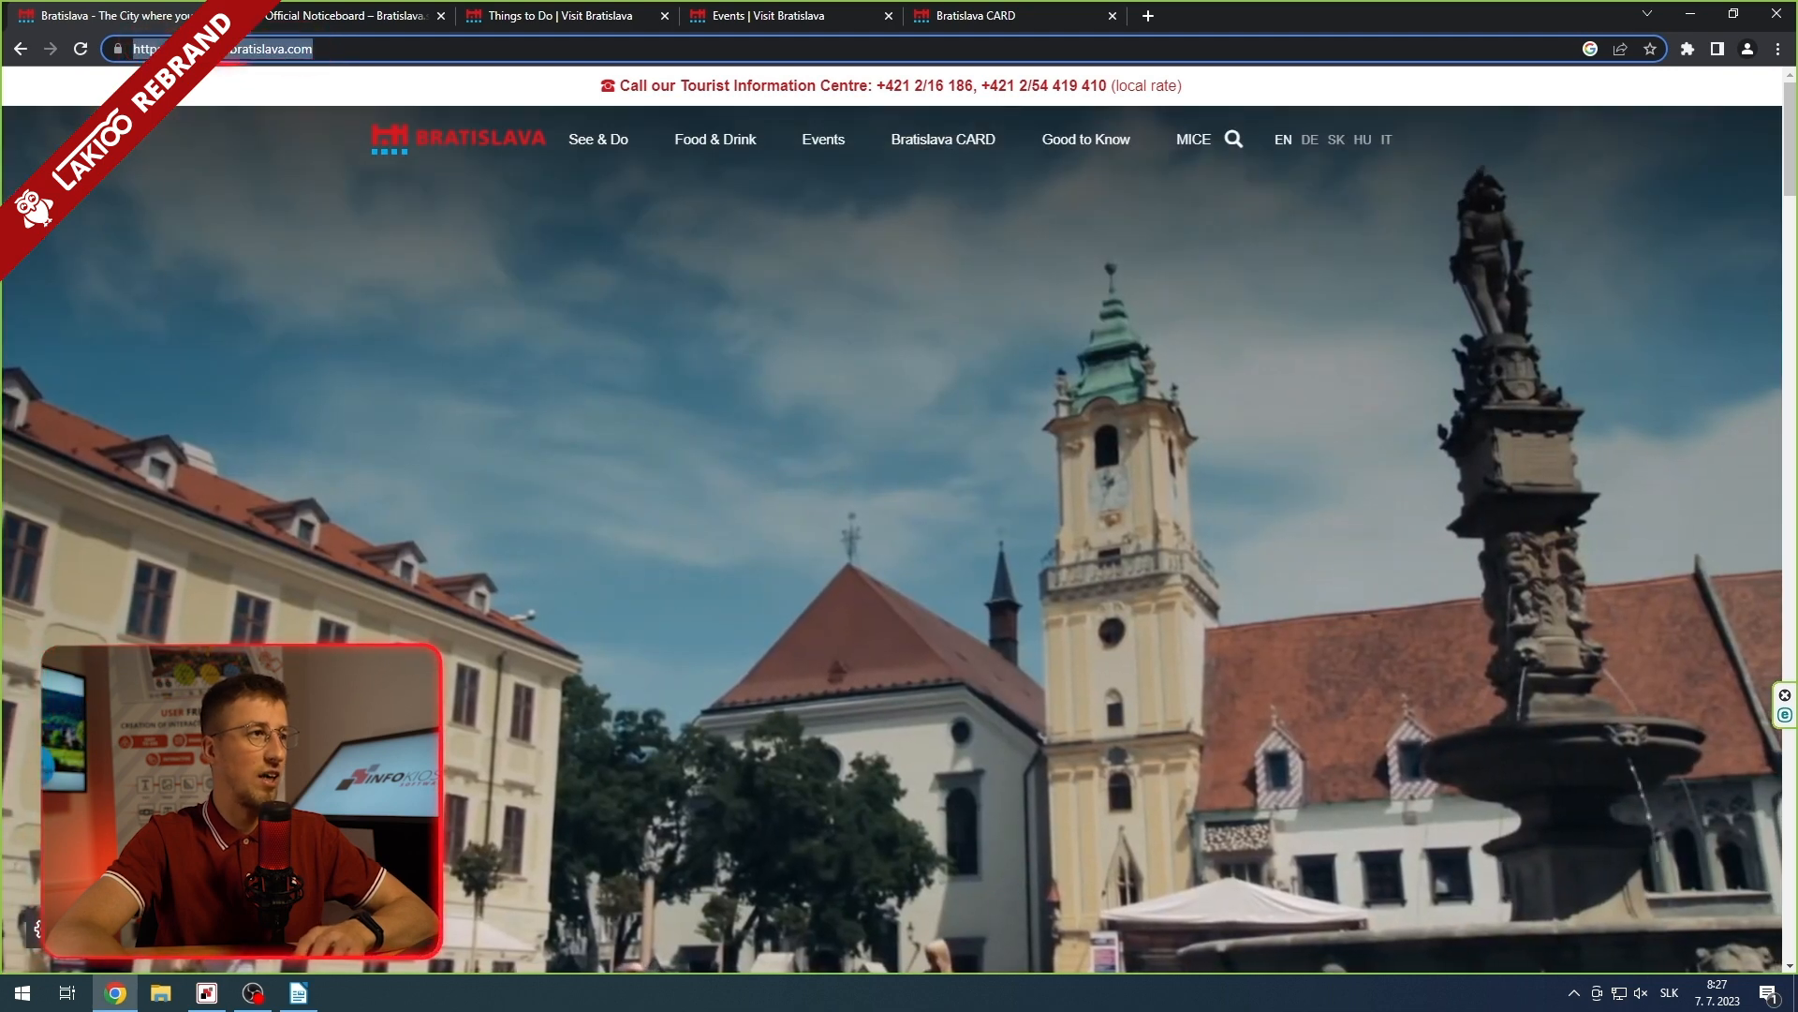
right_click(166, 45)
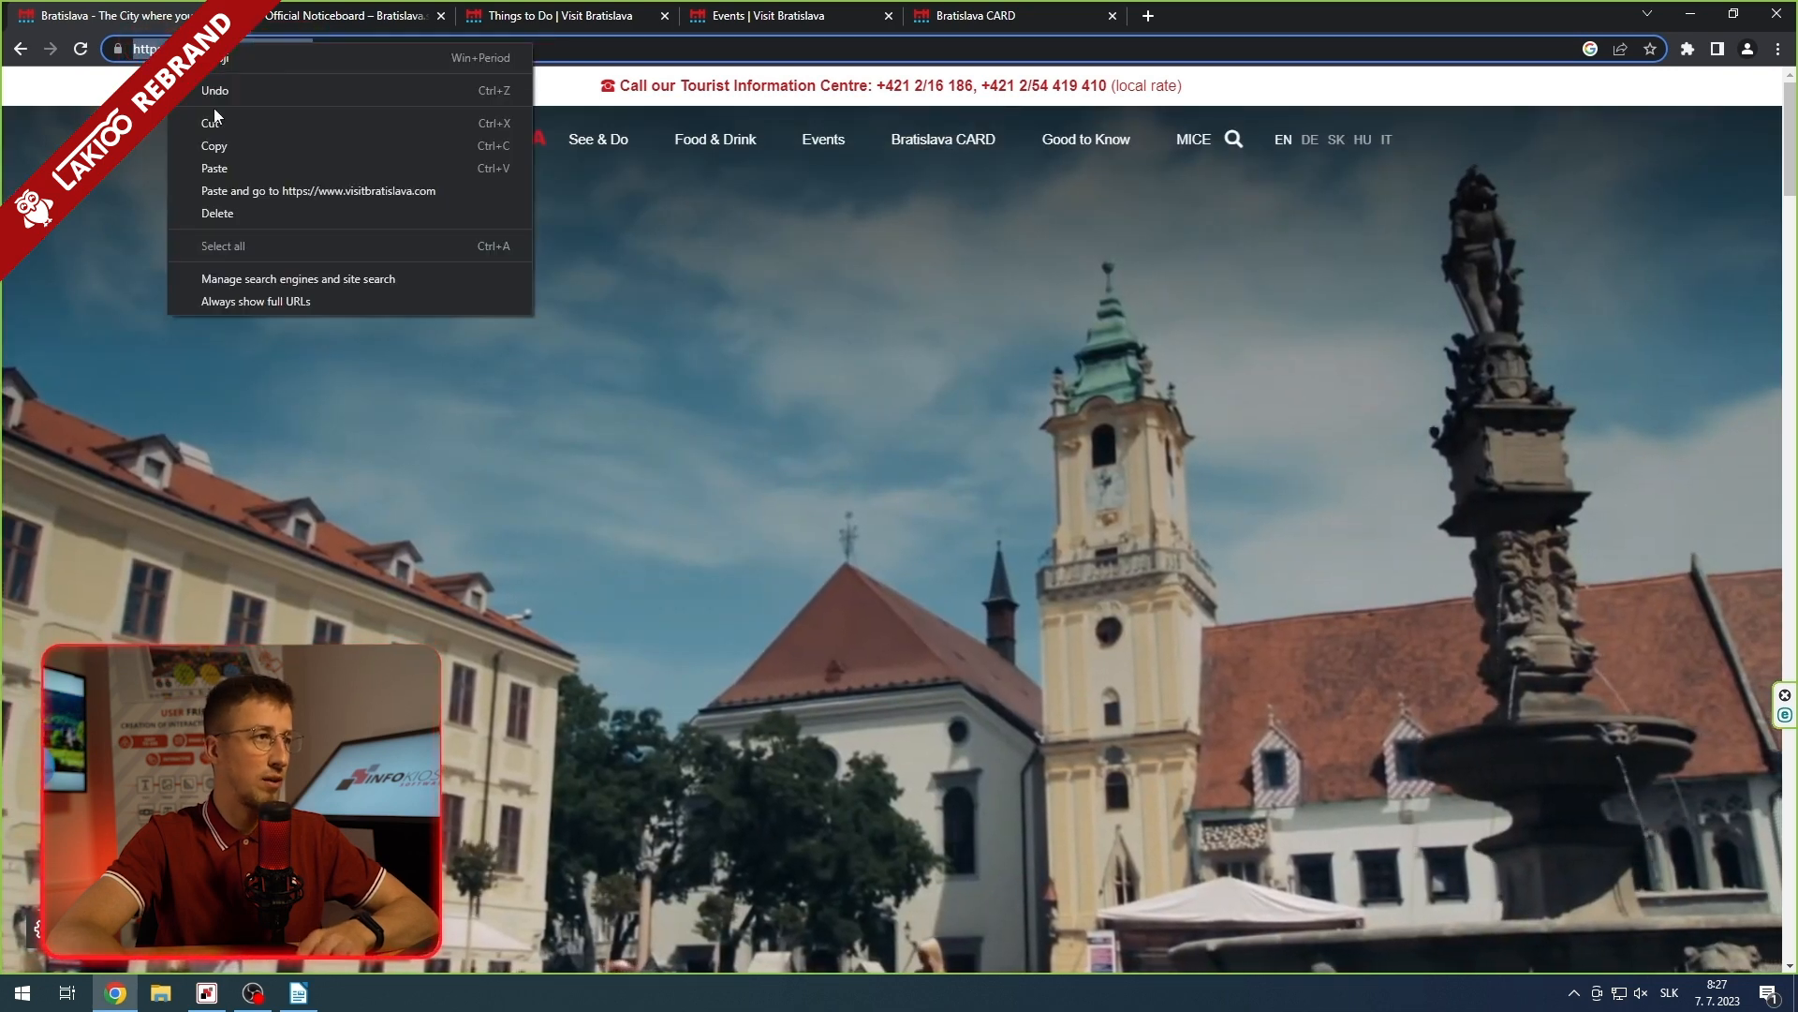
click(228, 147)
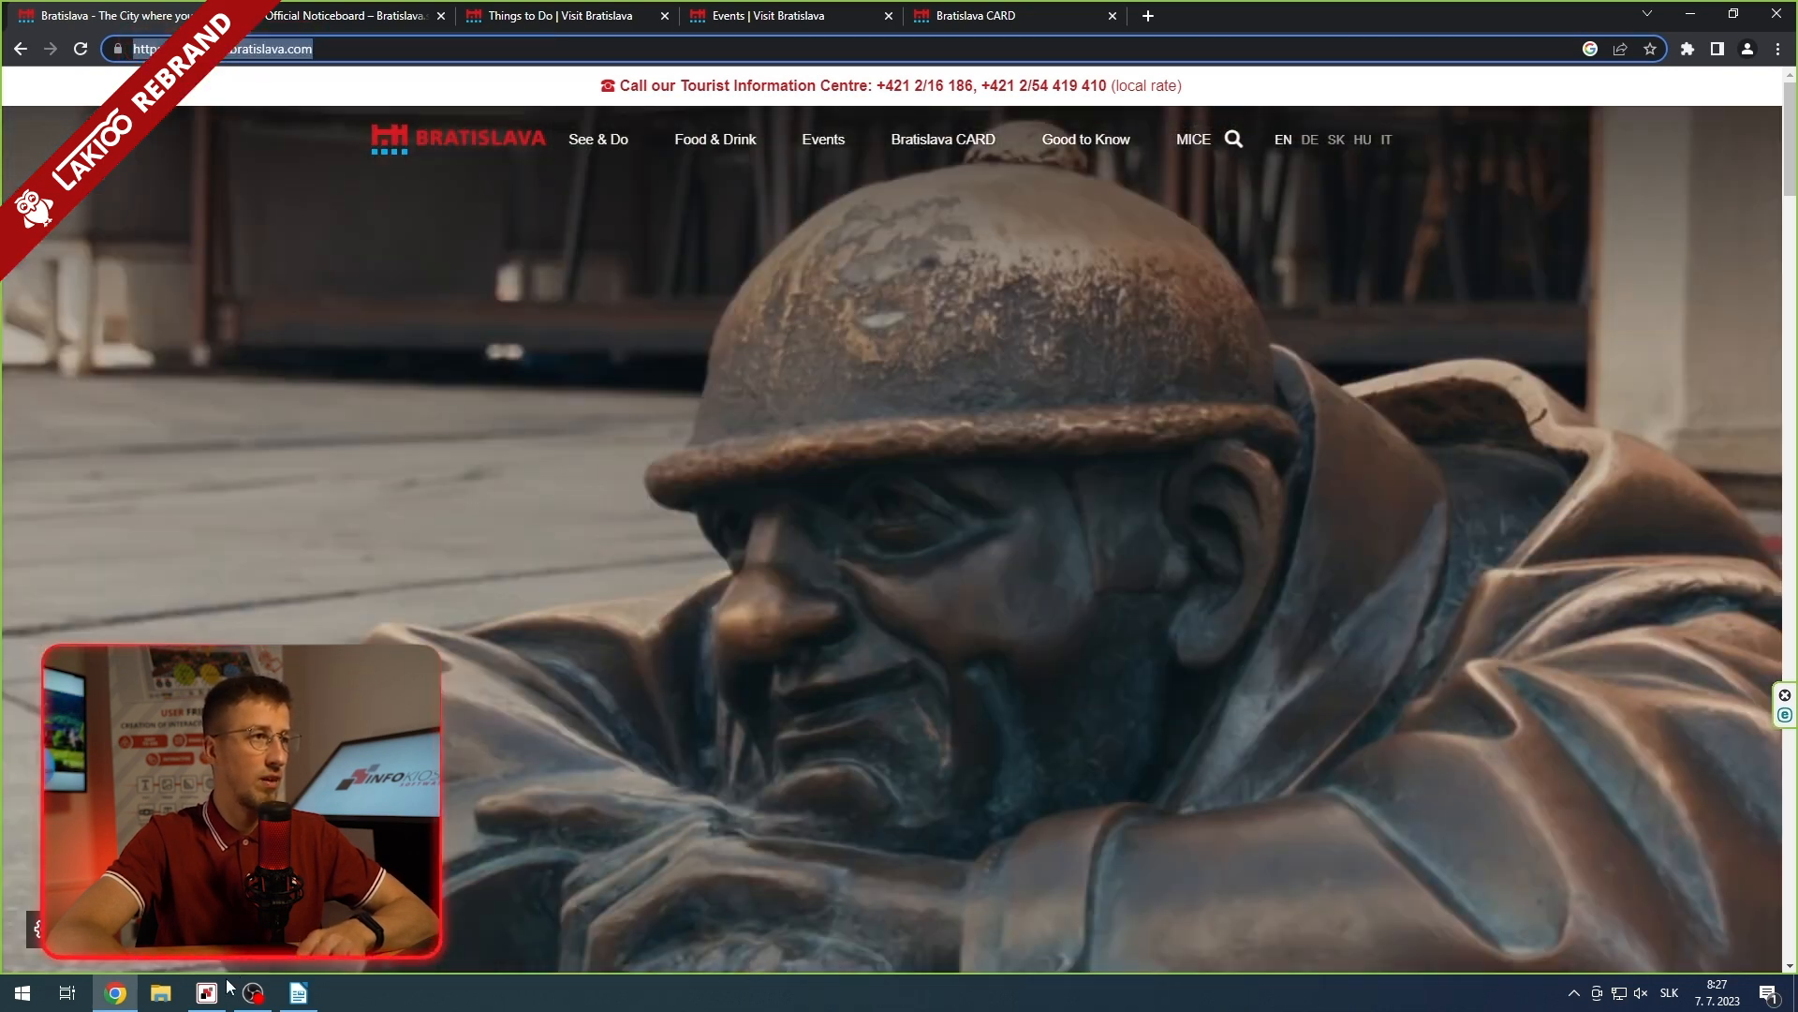
click(208, 993)
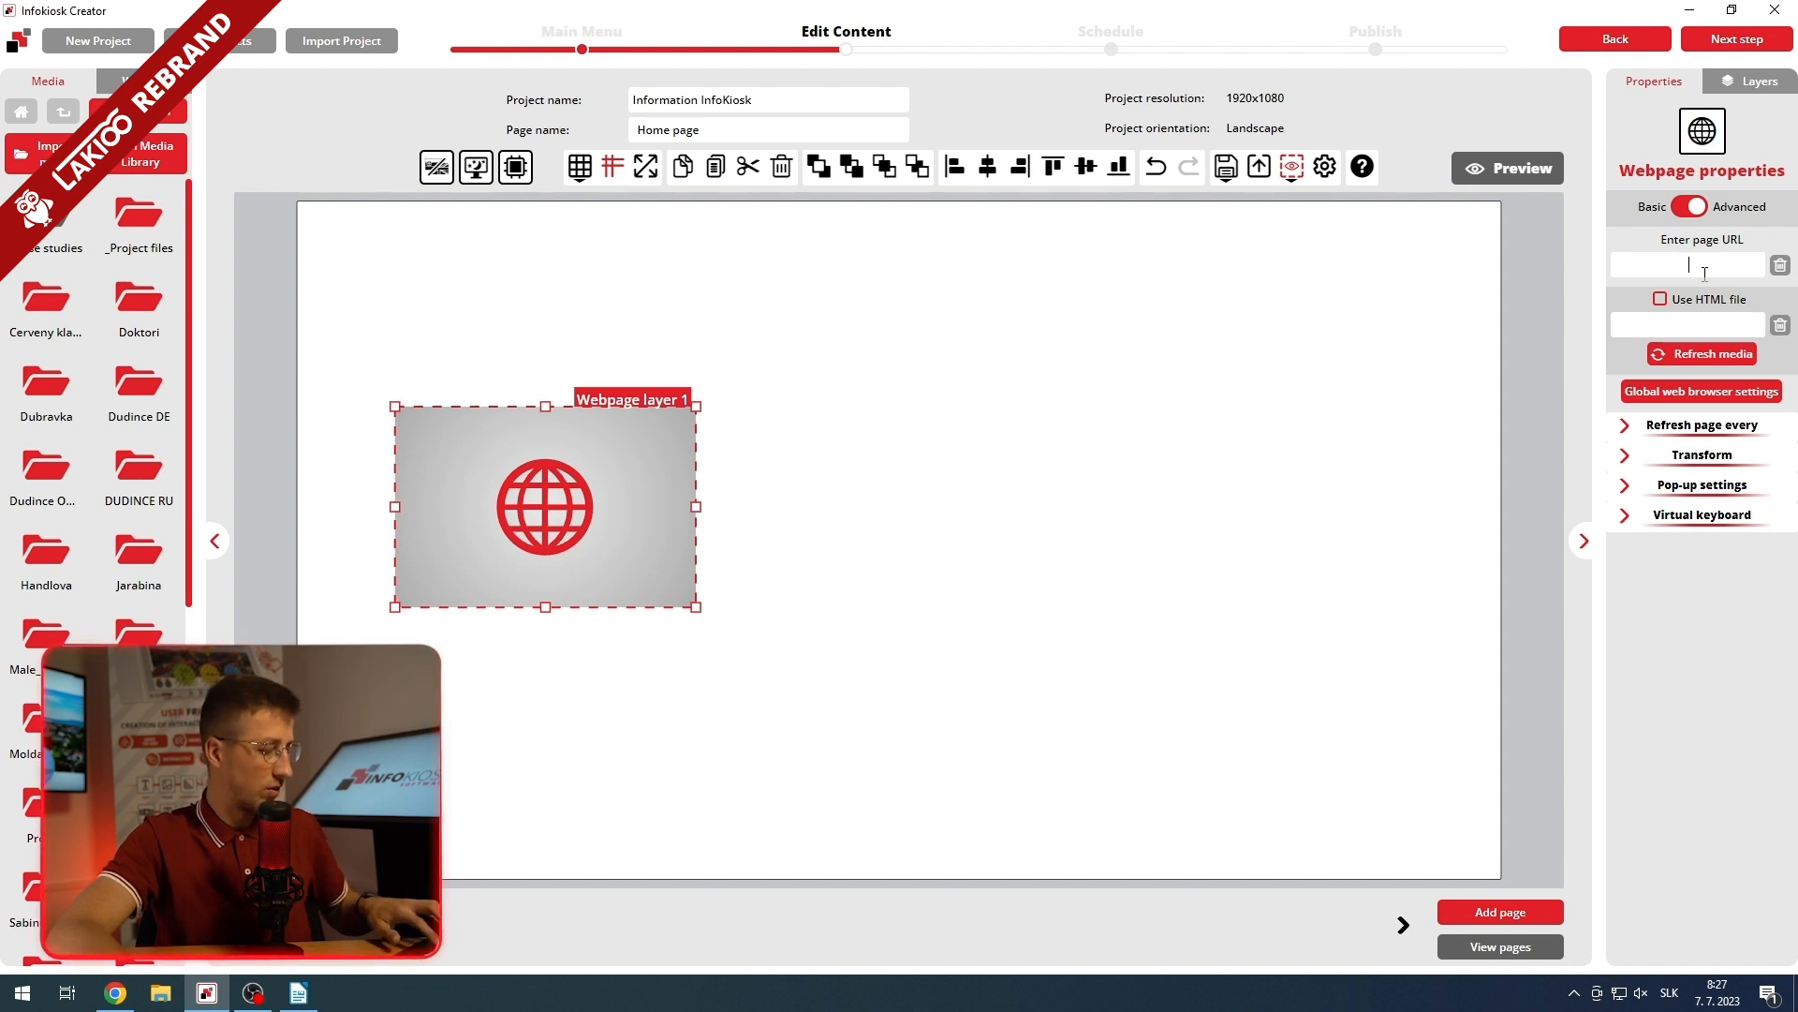
key(Return)
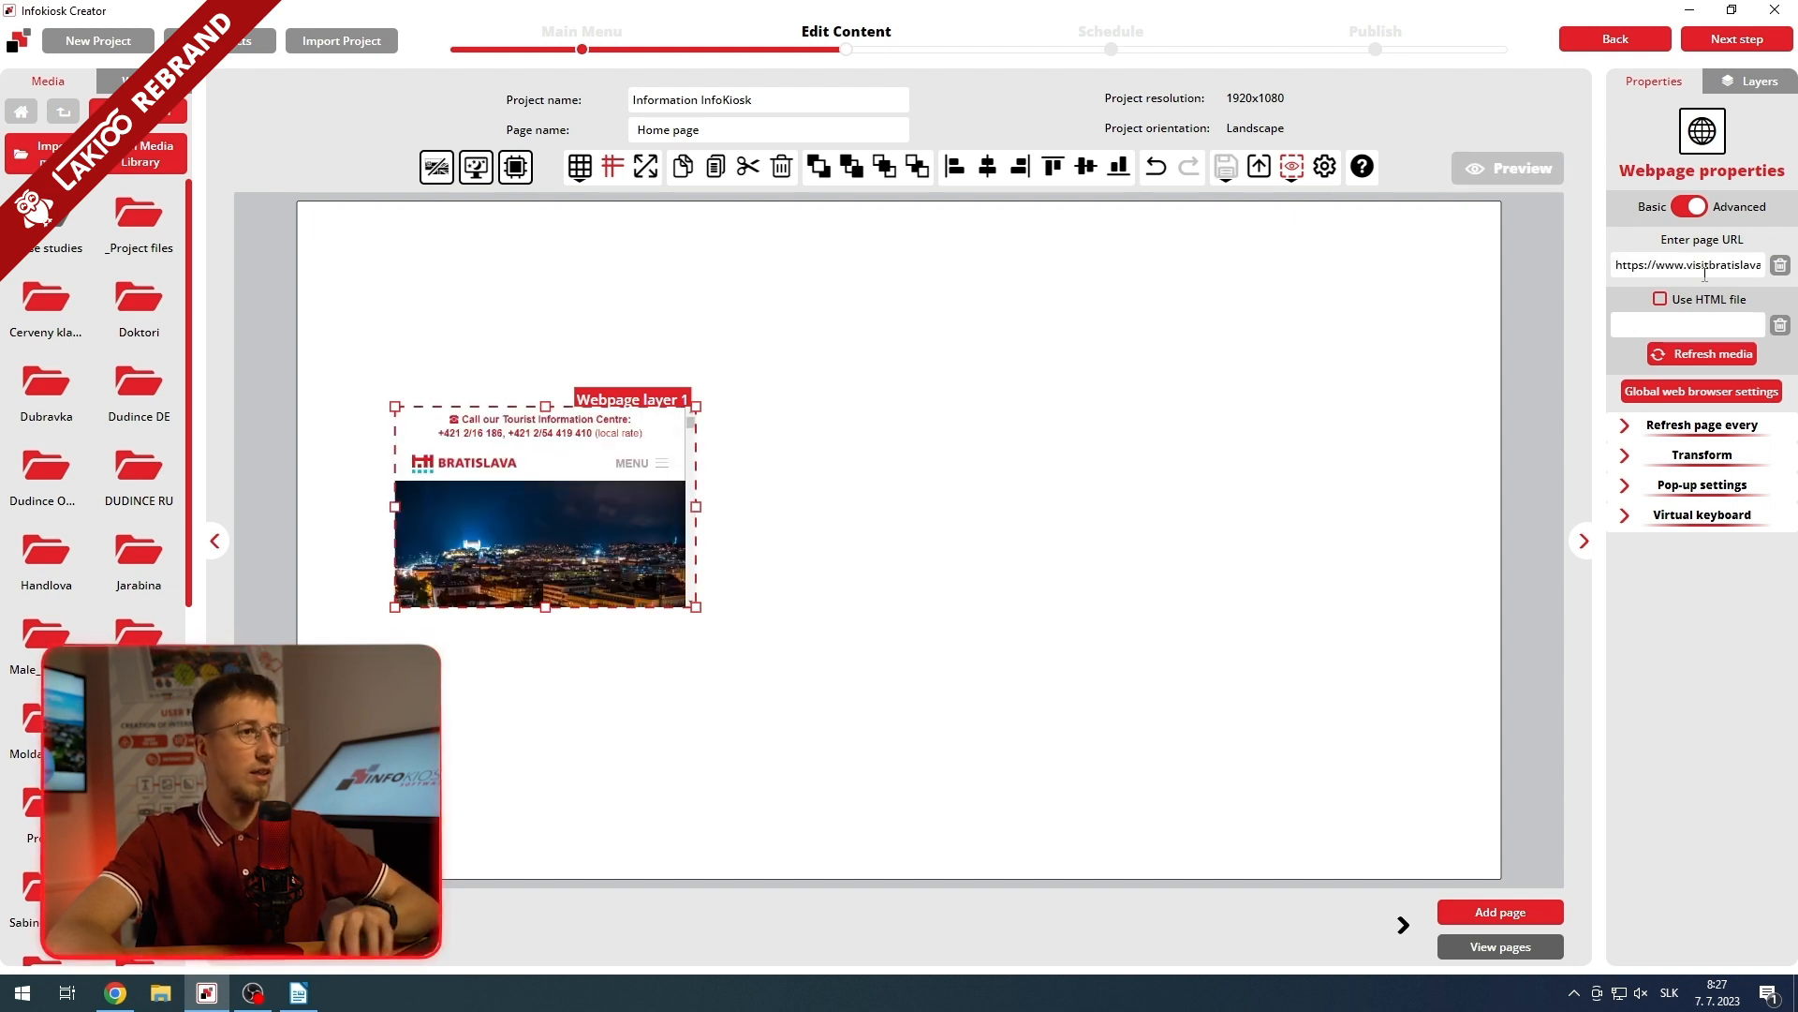
- Move the webpage layer to the page's left side and enlarge it to about 1366 by 837 px
drag(615, 532, 532, 416)
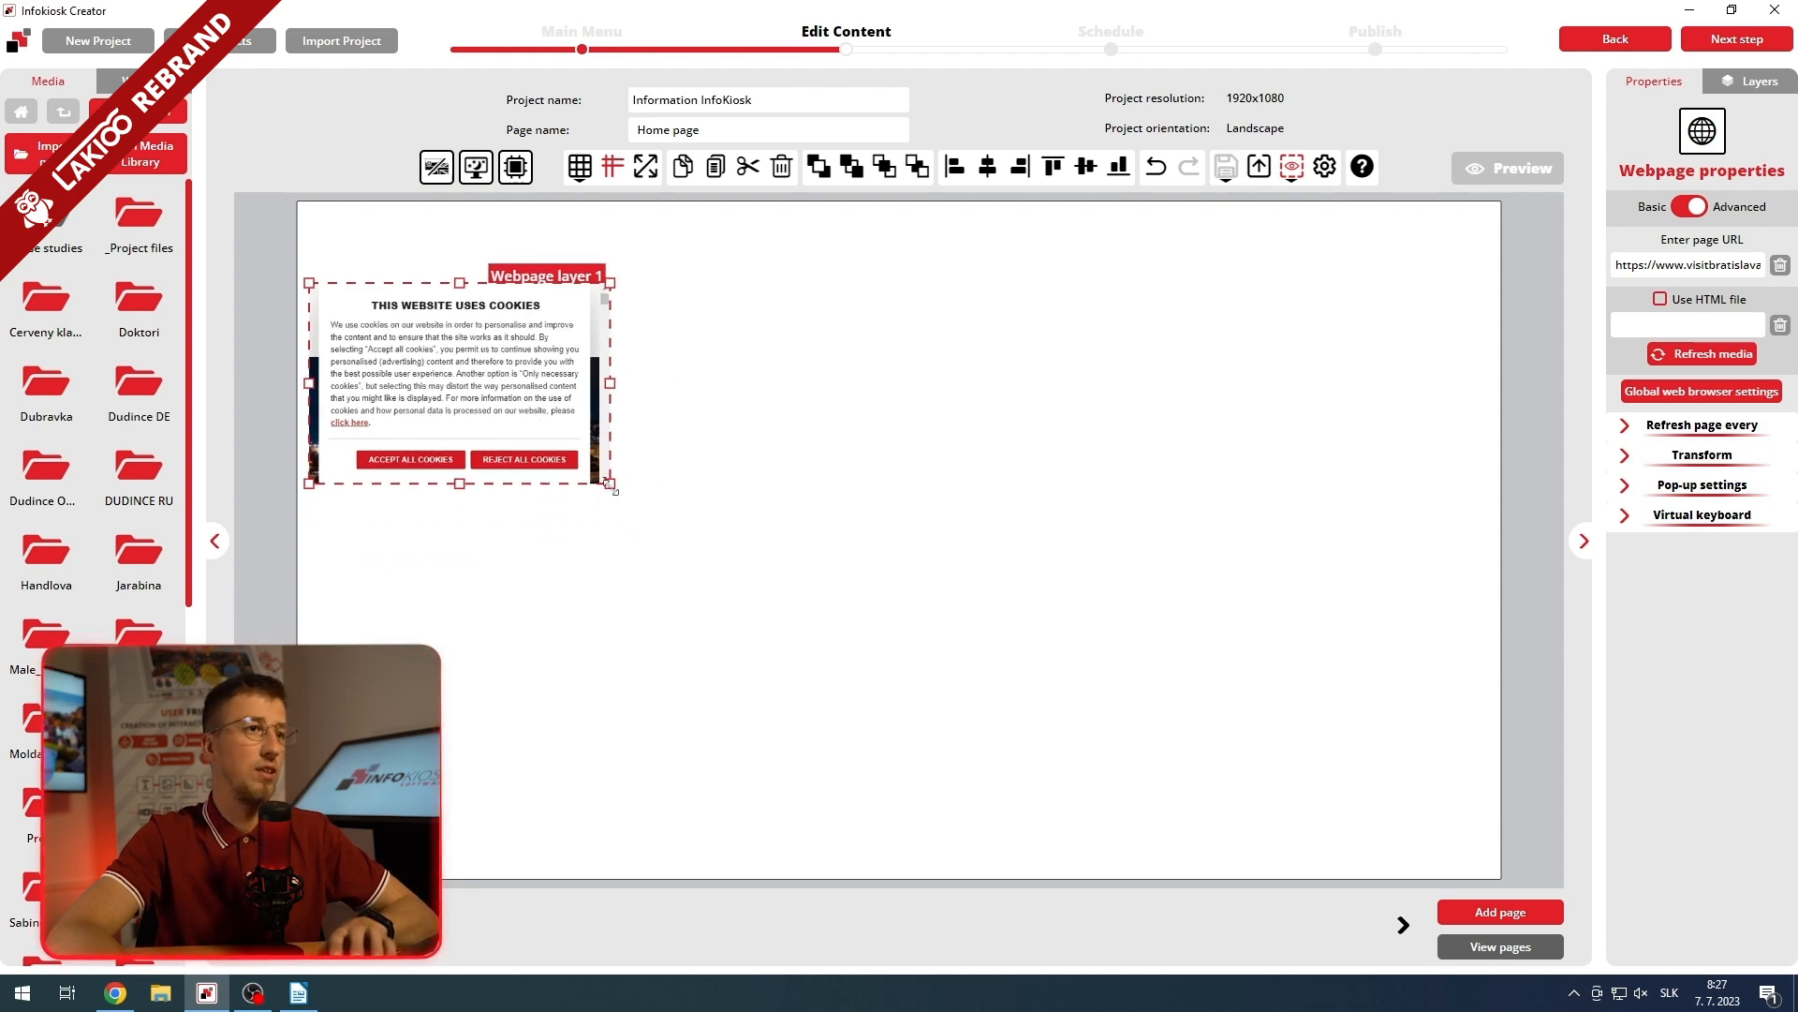
drag(613, 488, 1170, 815)
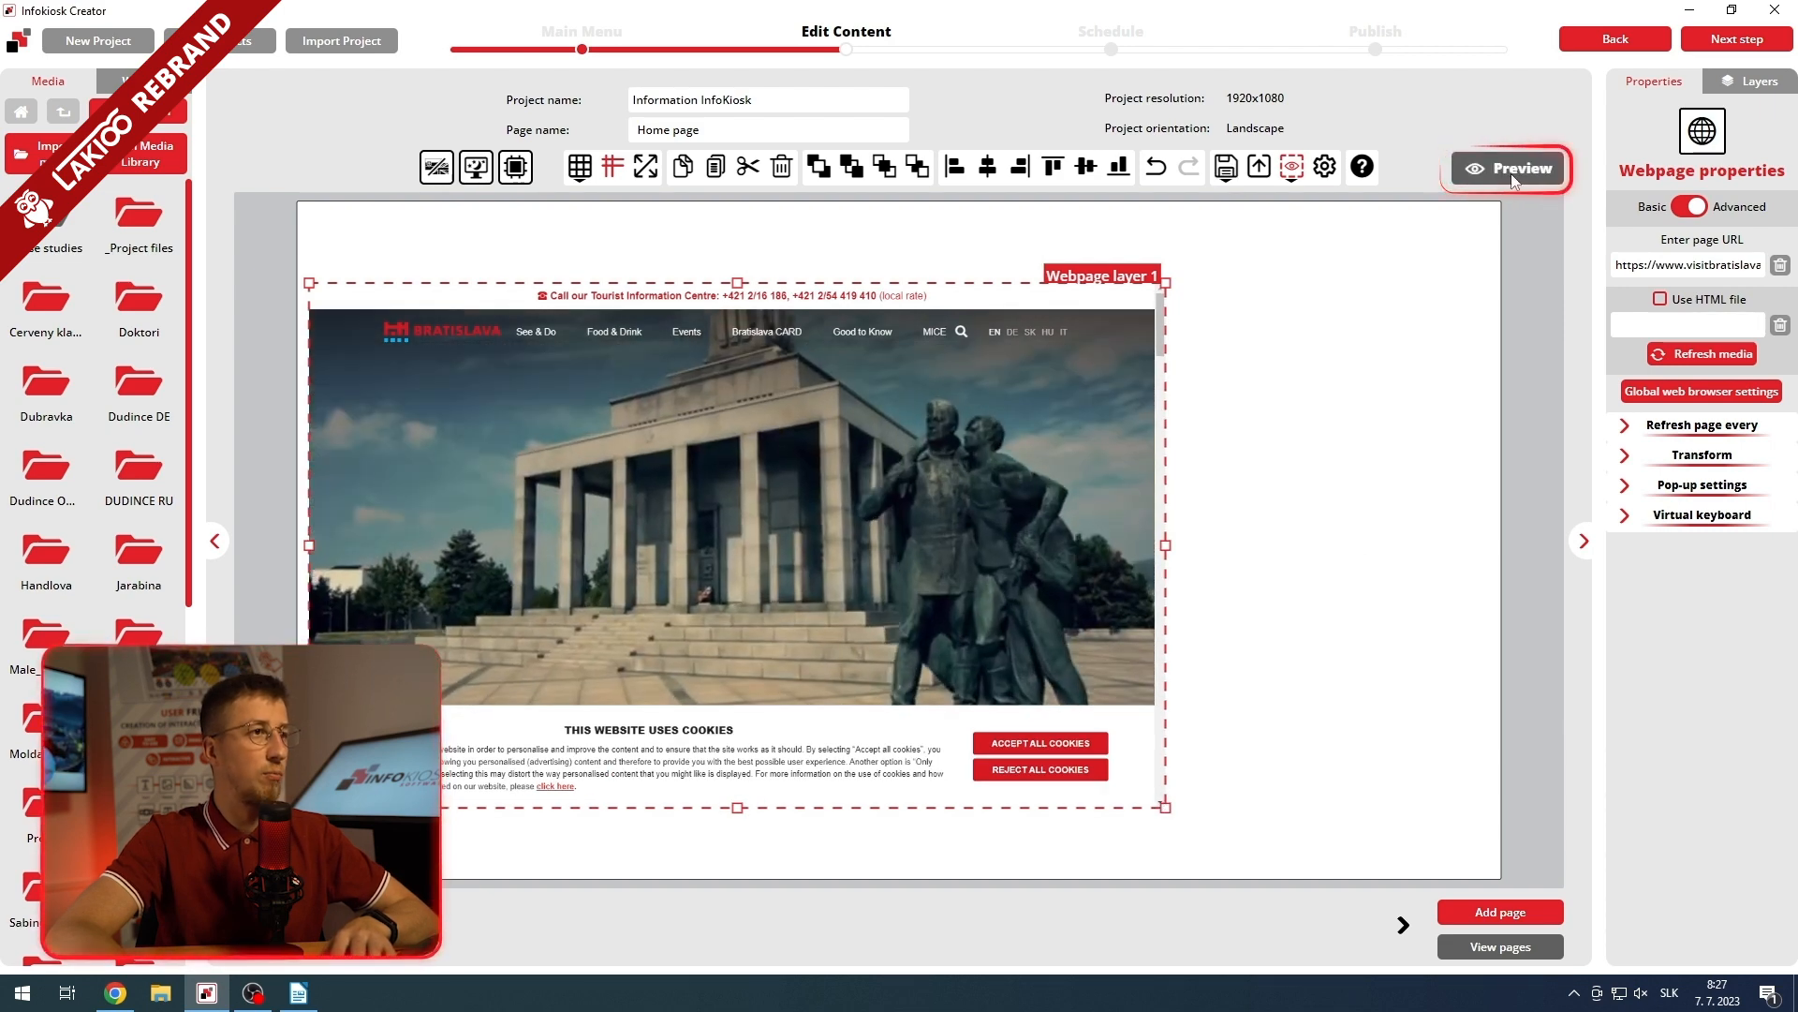
- Preview the project, scroll through the embedded website, and return to the editor
click(1510, 172)
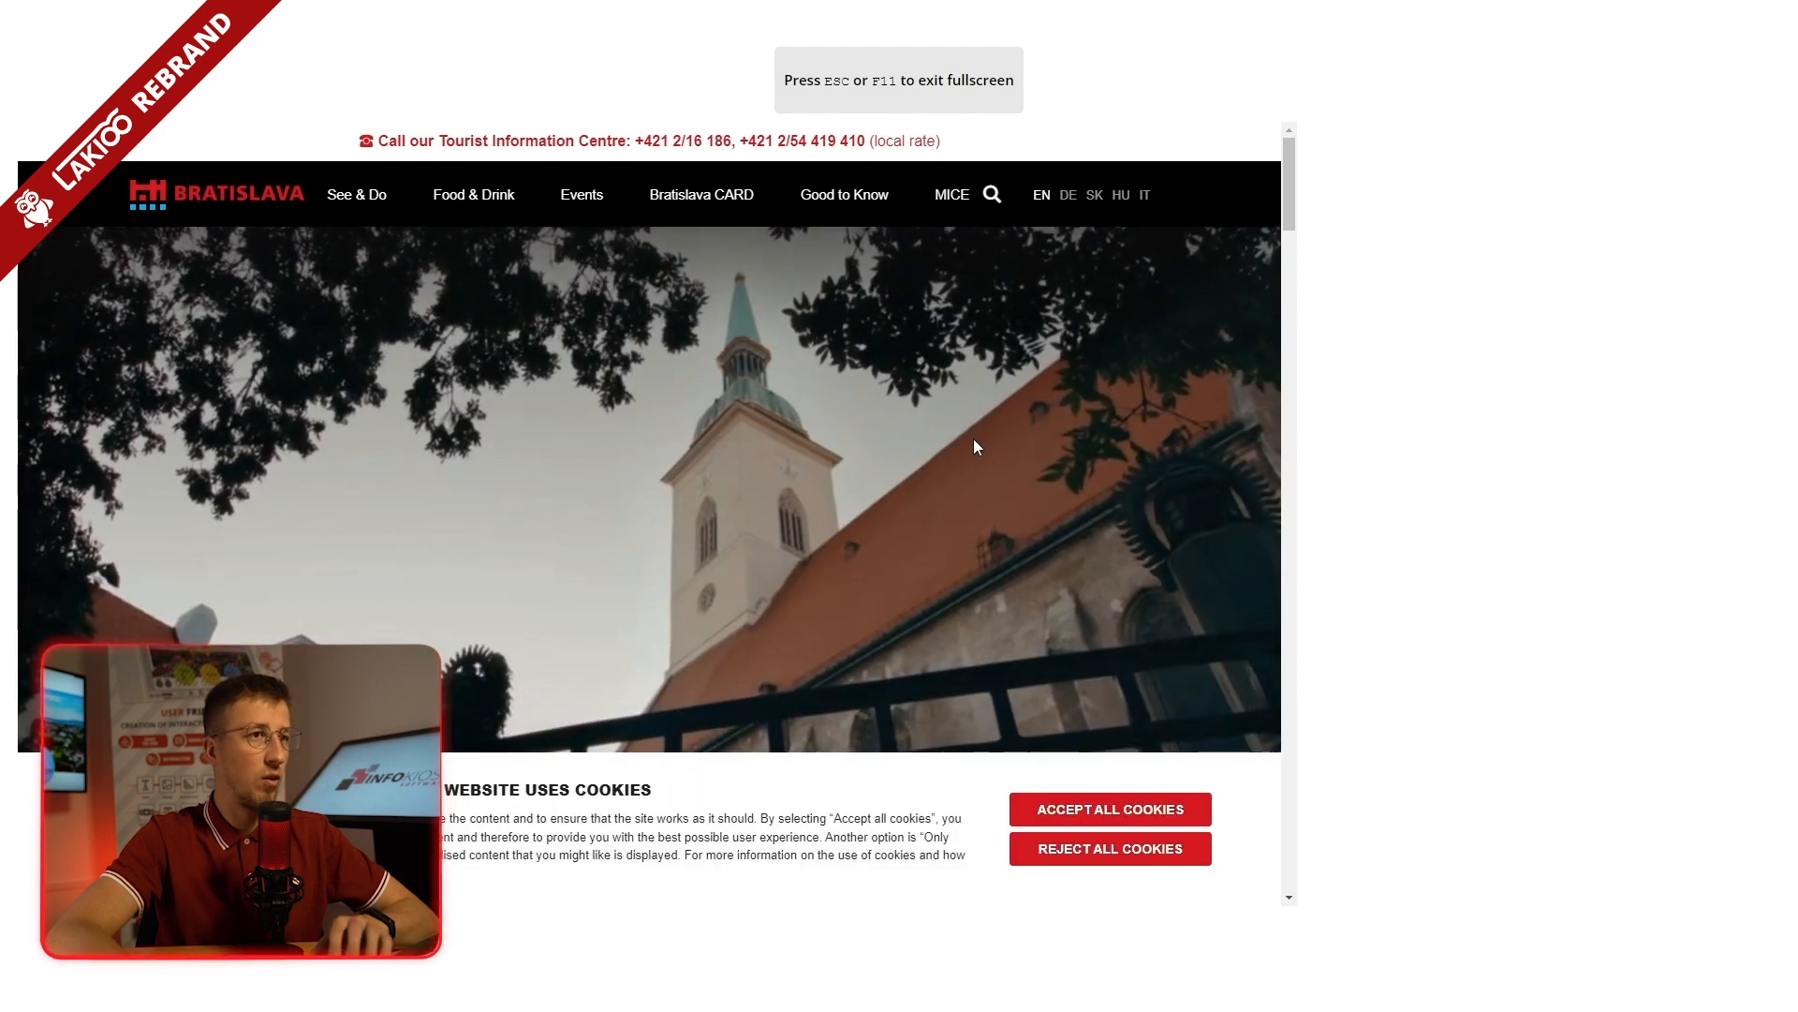
scroll(939, 491, down, 5)
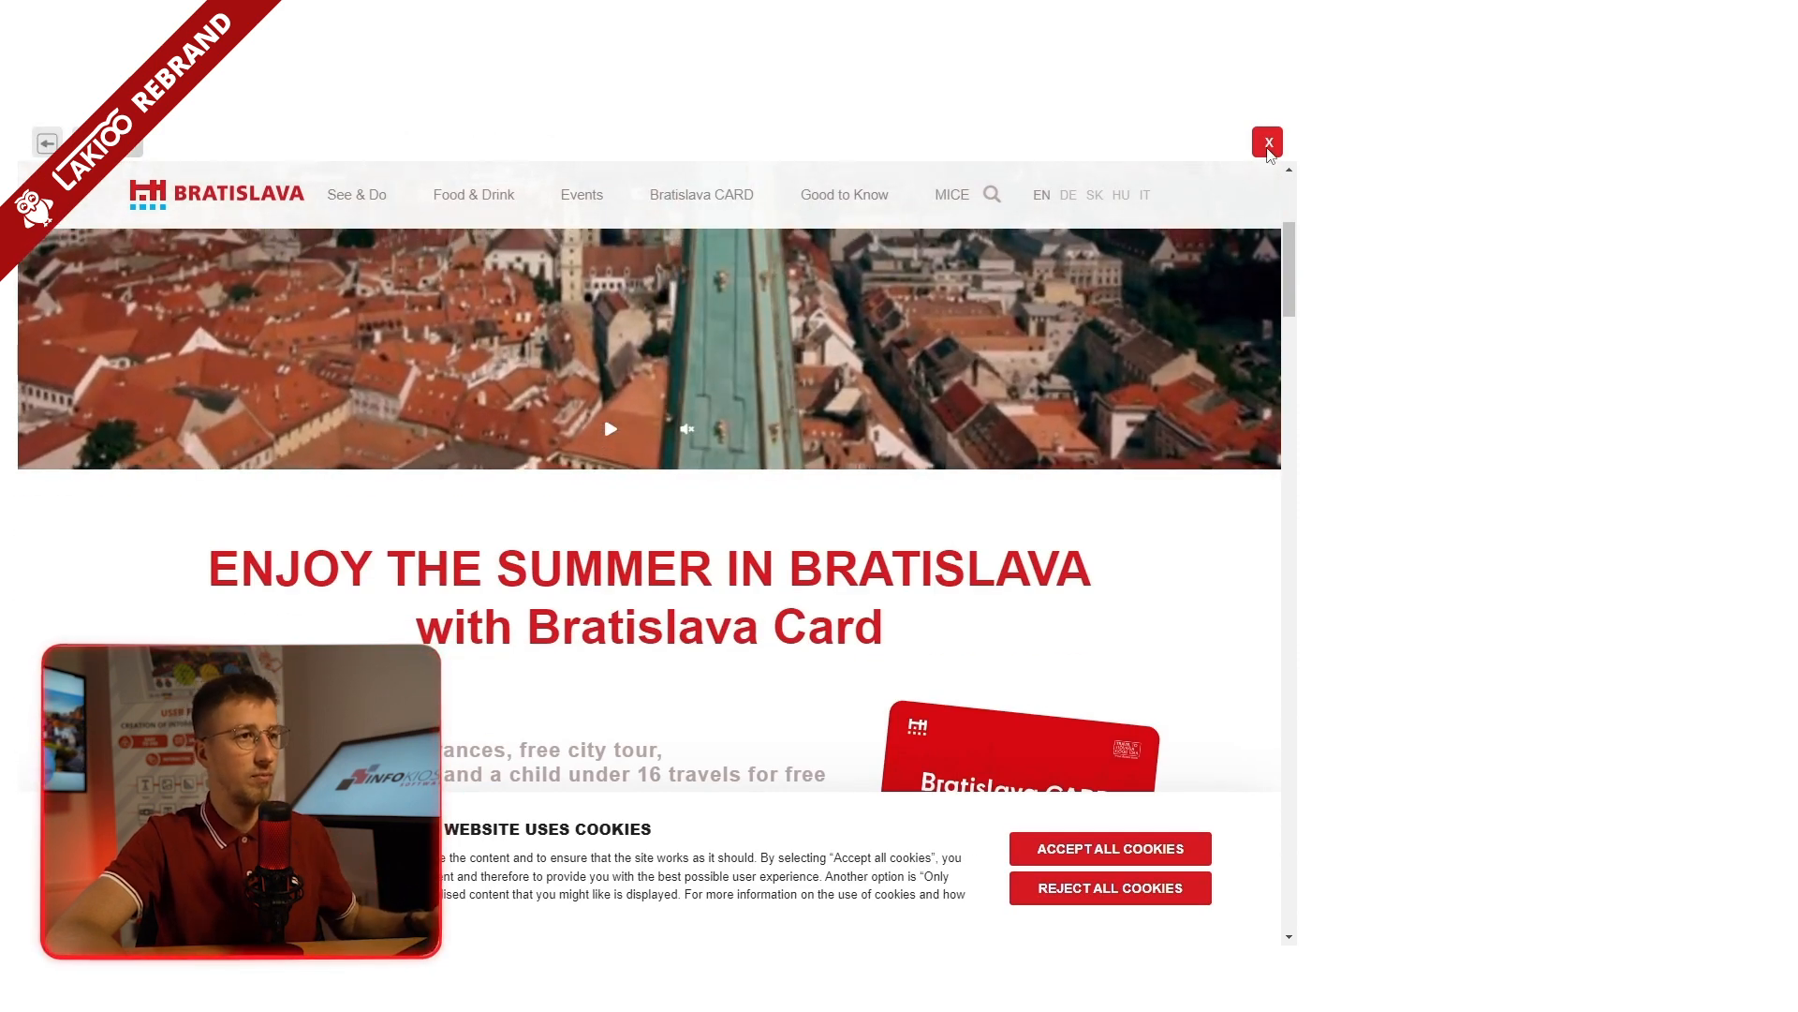
click(1266, 148)
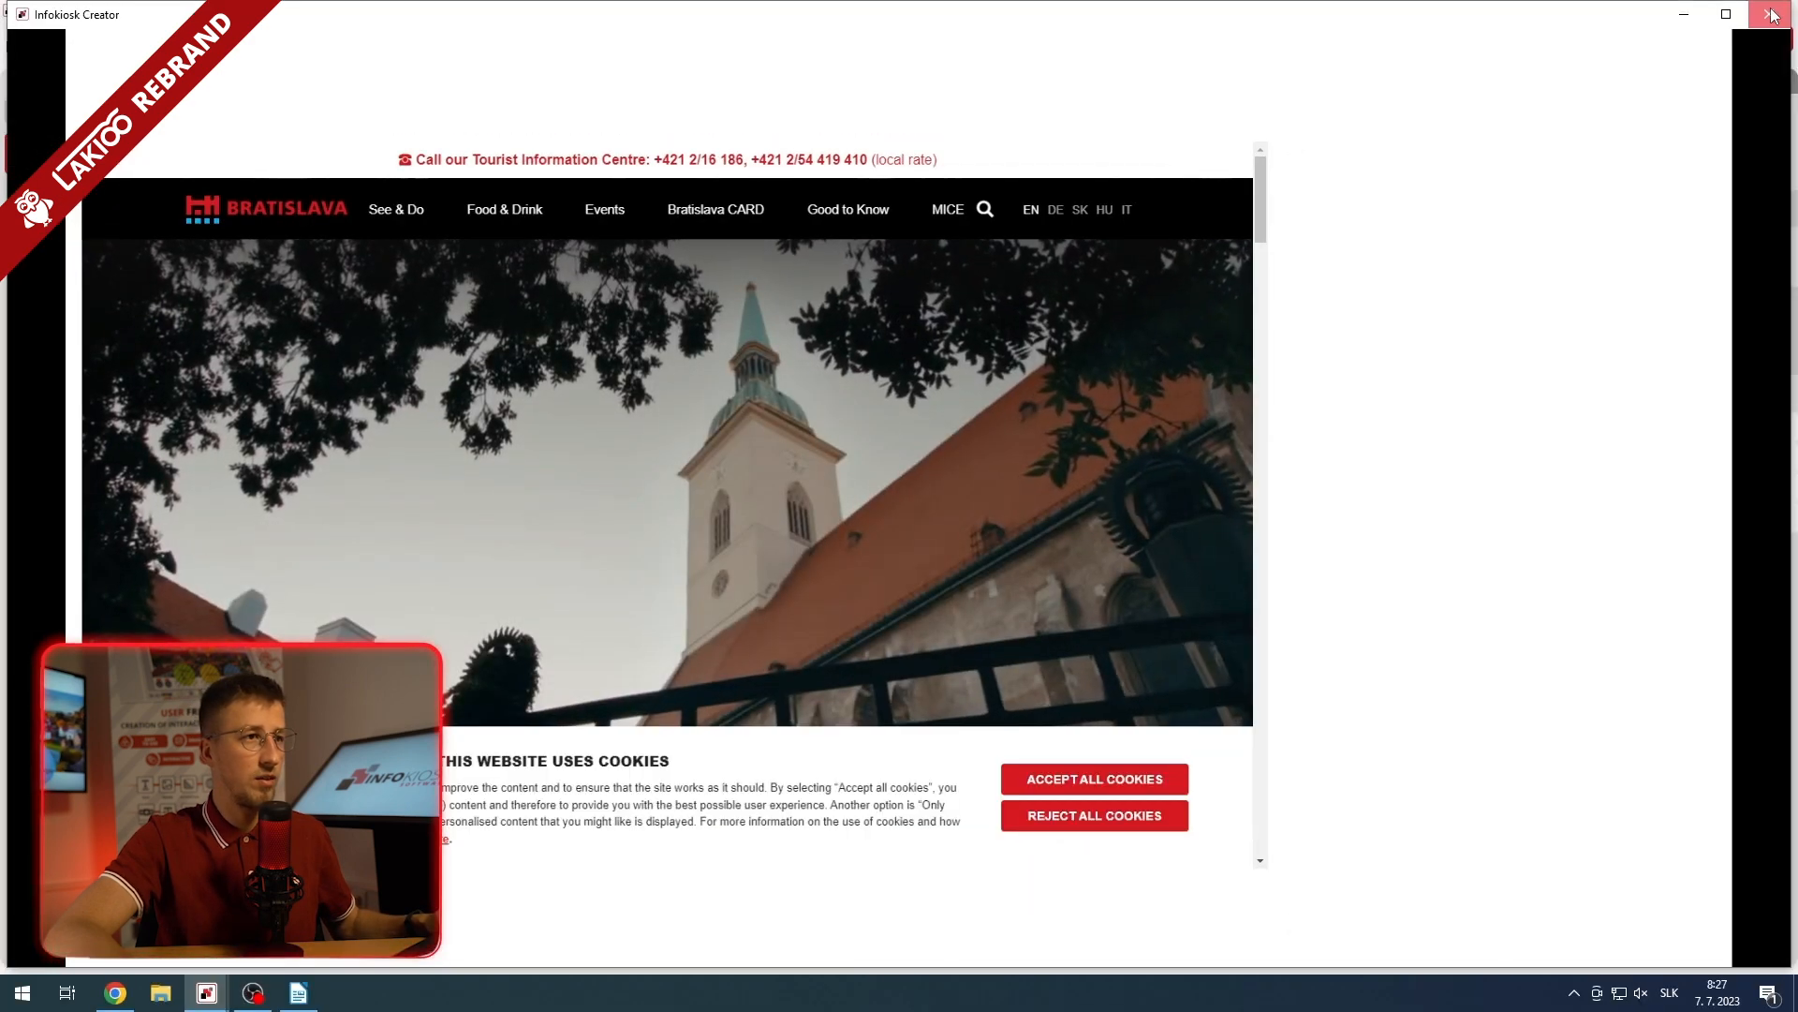
click(1773, 11)
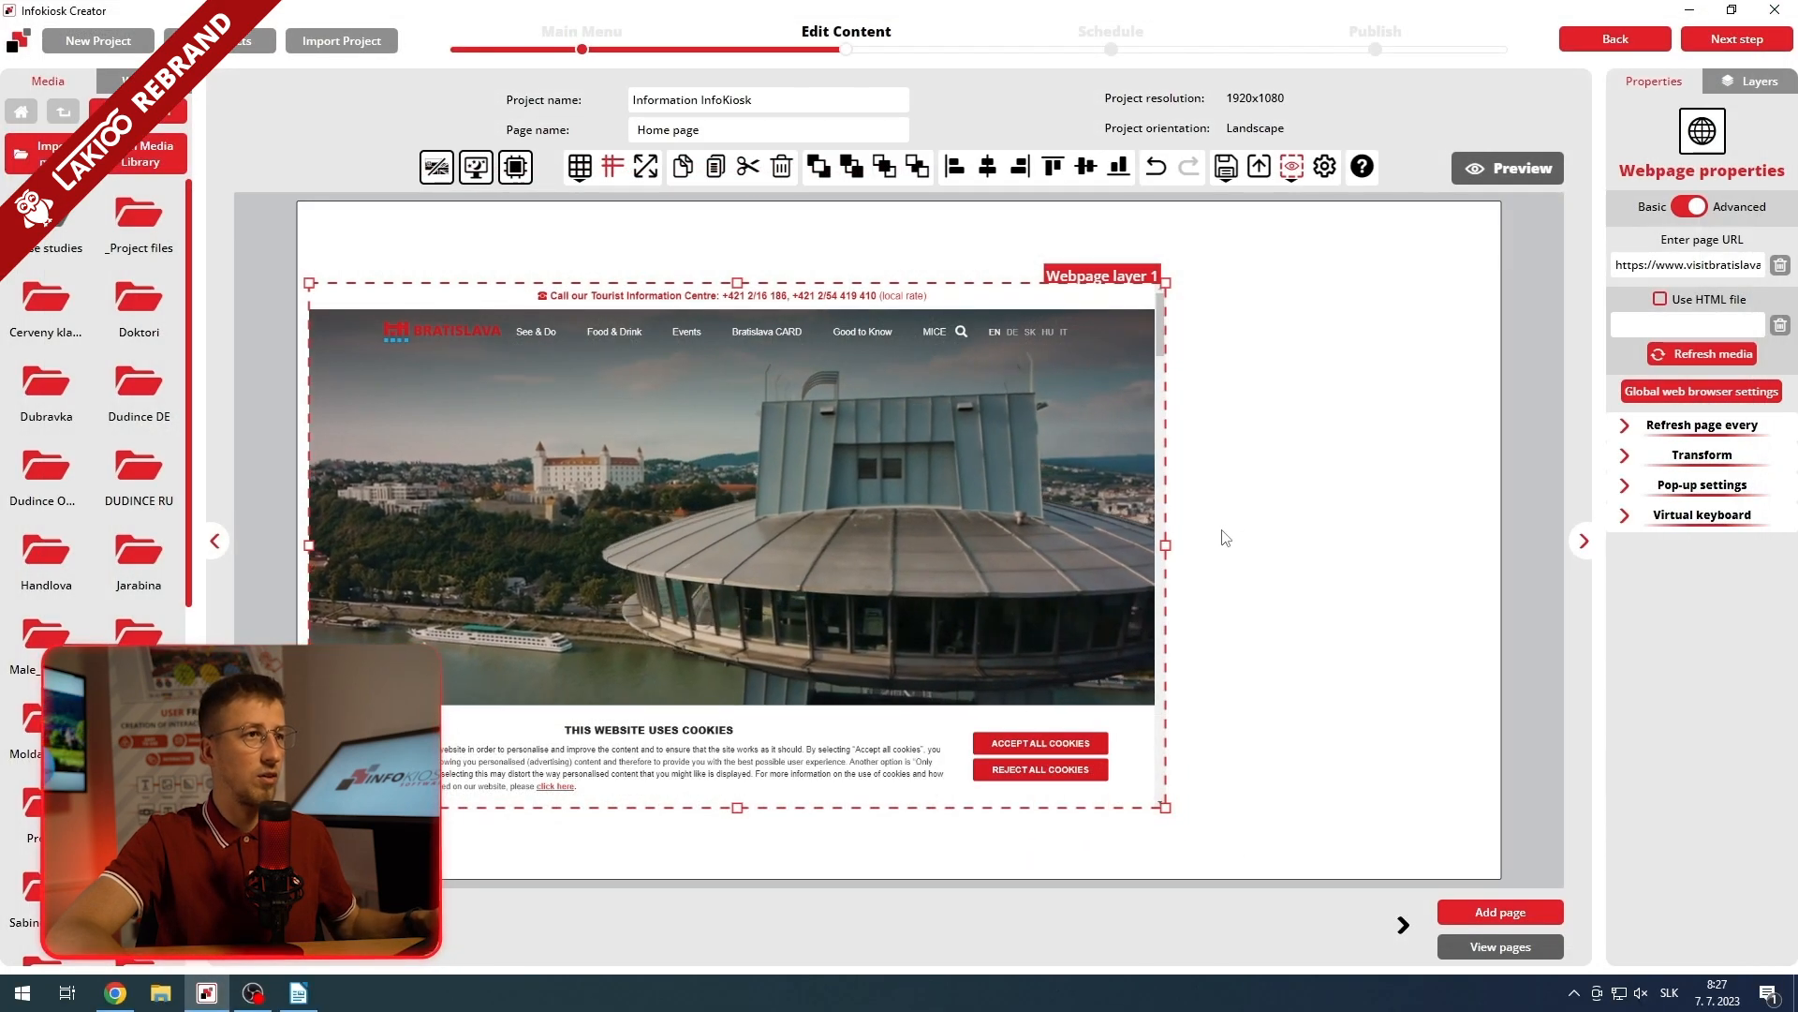
- Enable the Fullscreen option for the webpage layer and check it in the preview
click(1623, 457)
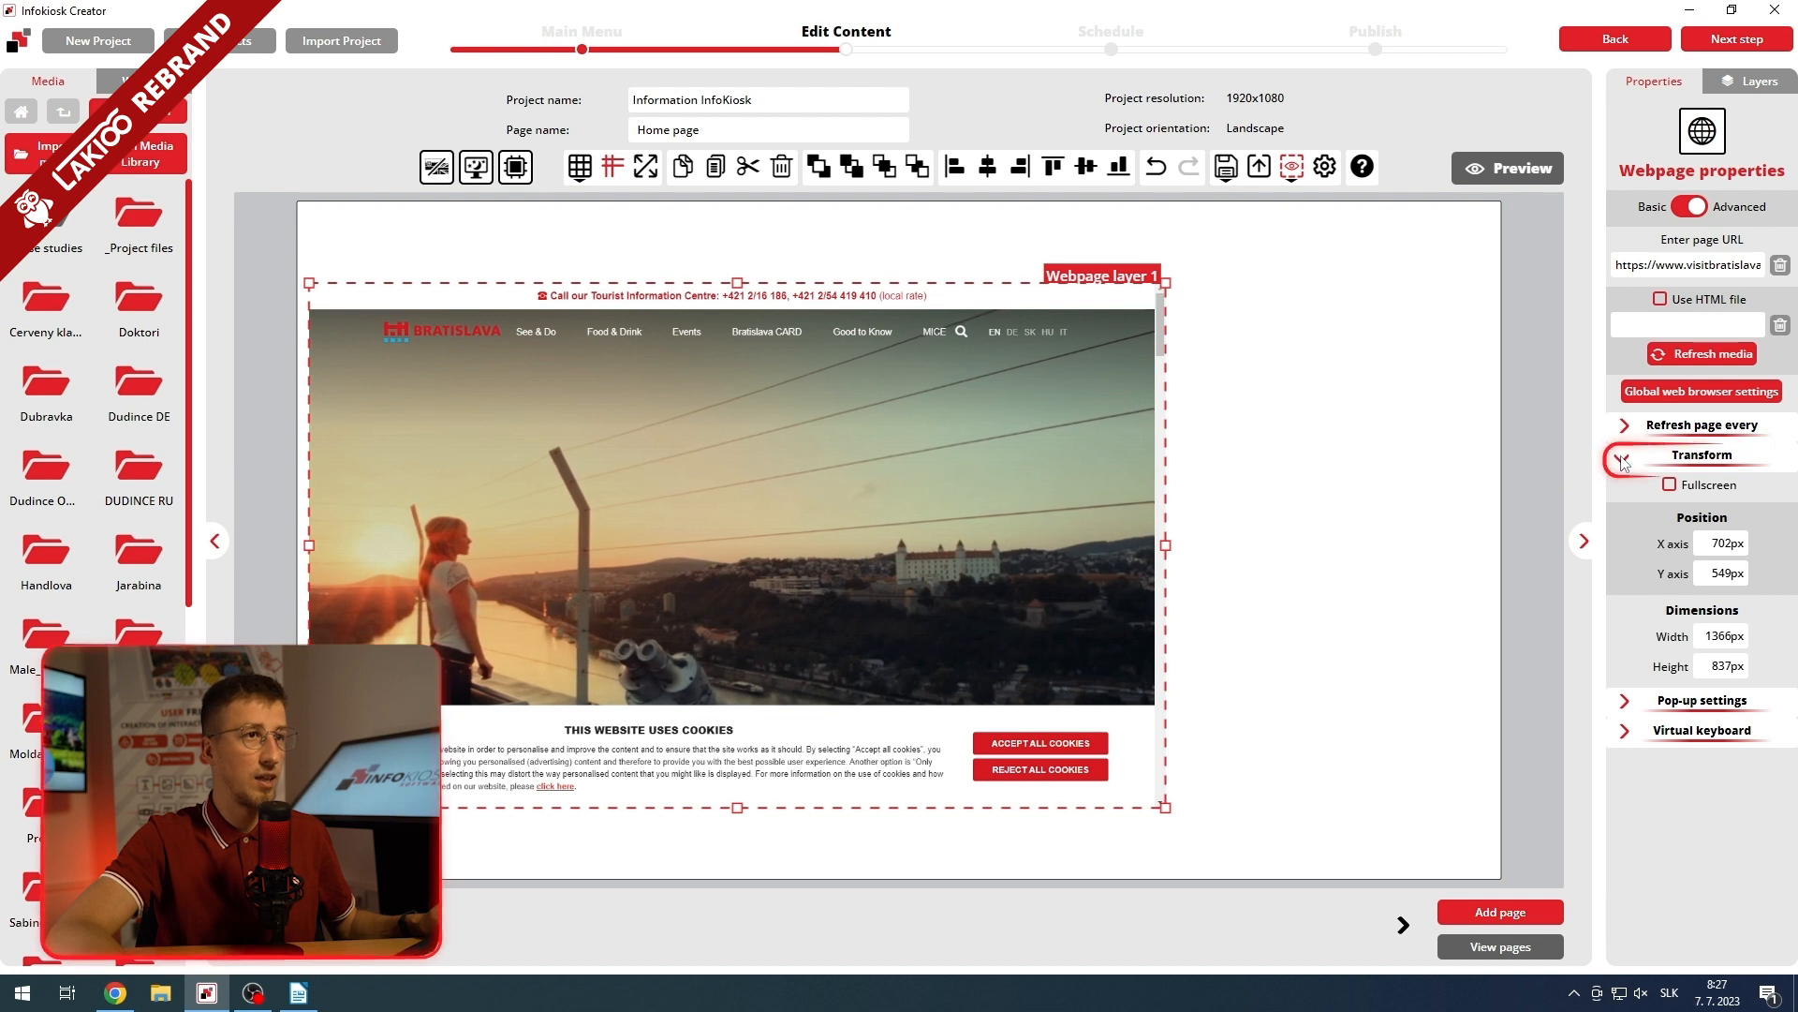
click(1671, 487)
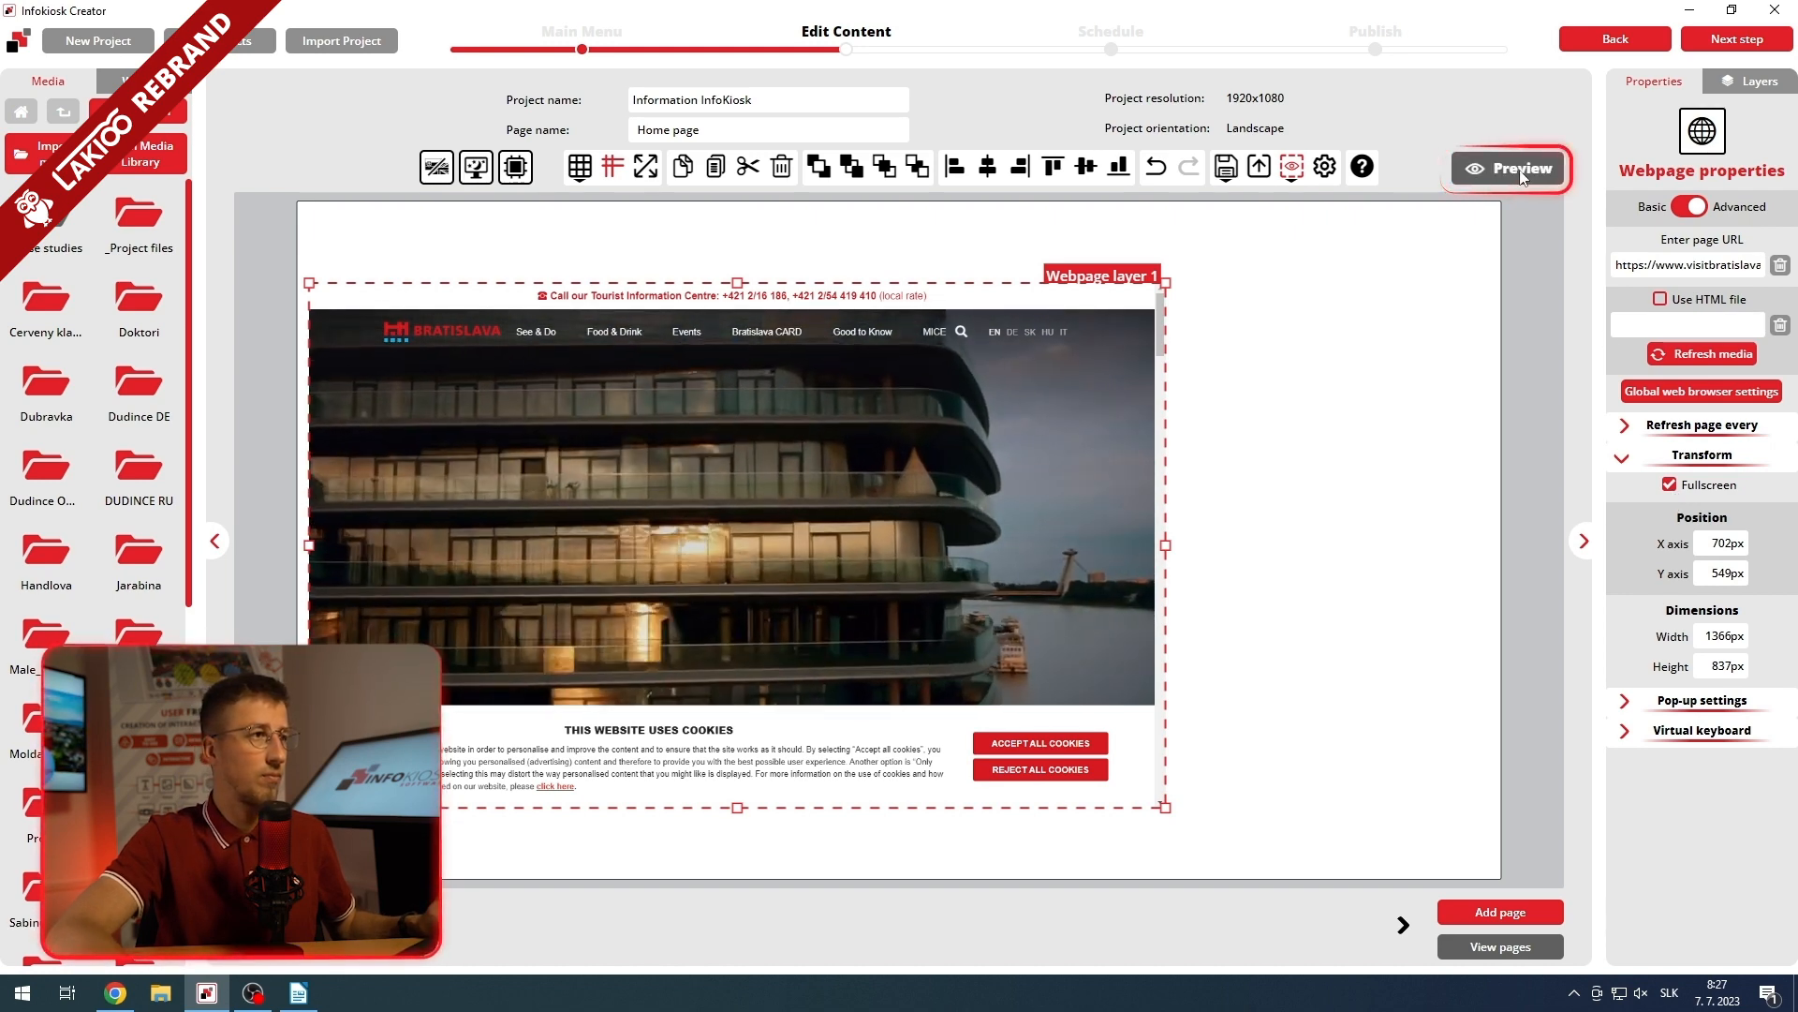
click(1521, 174)
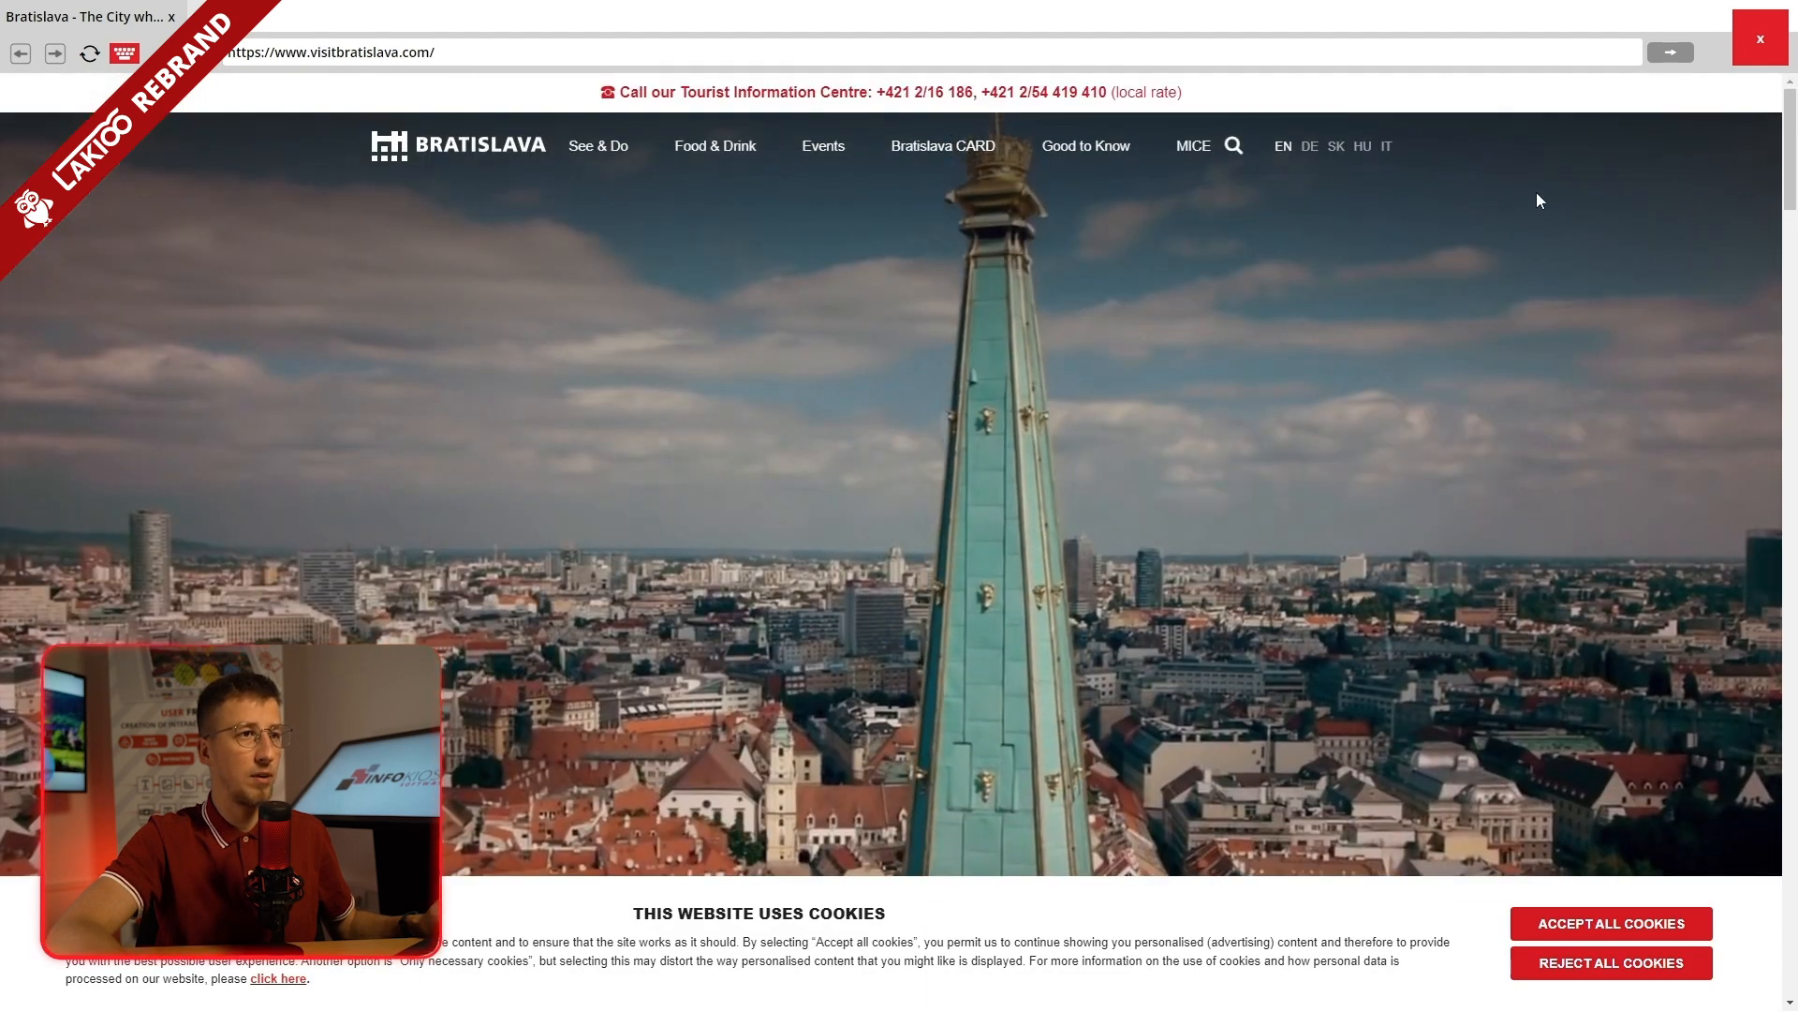
click(1760, 45)
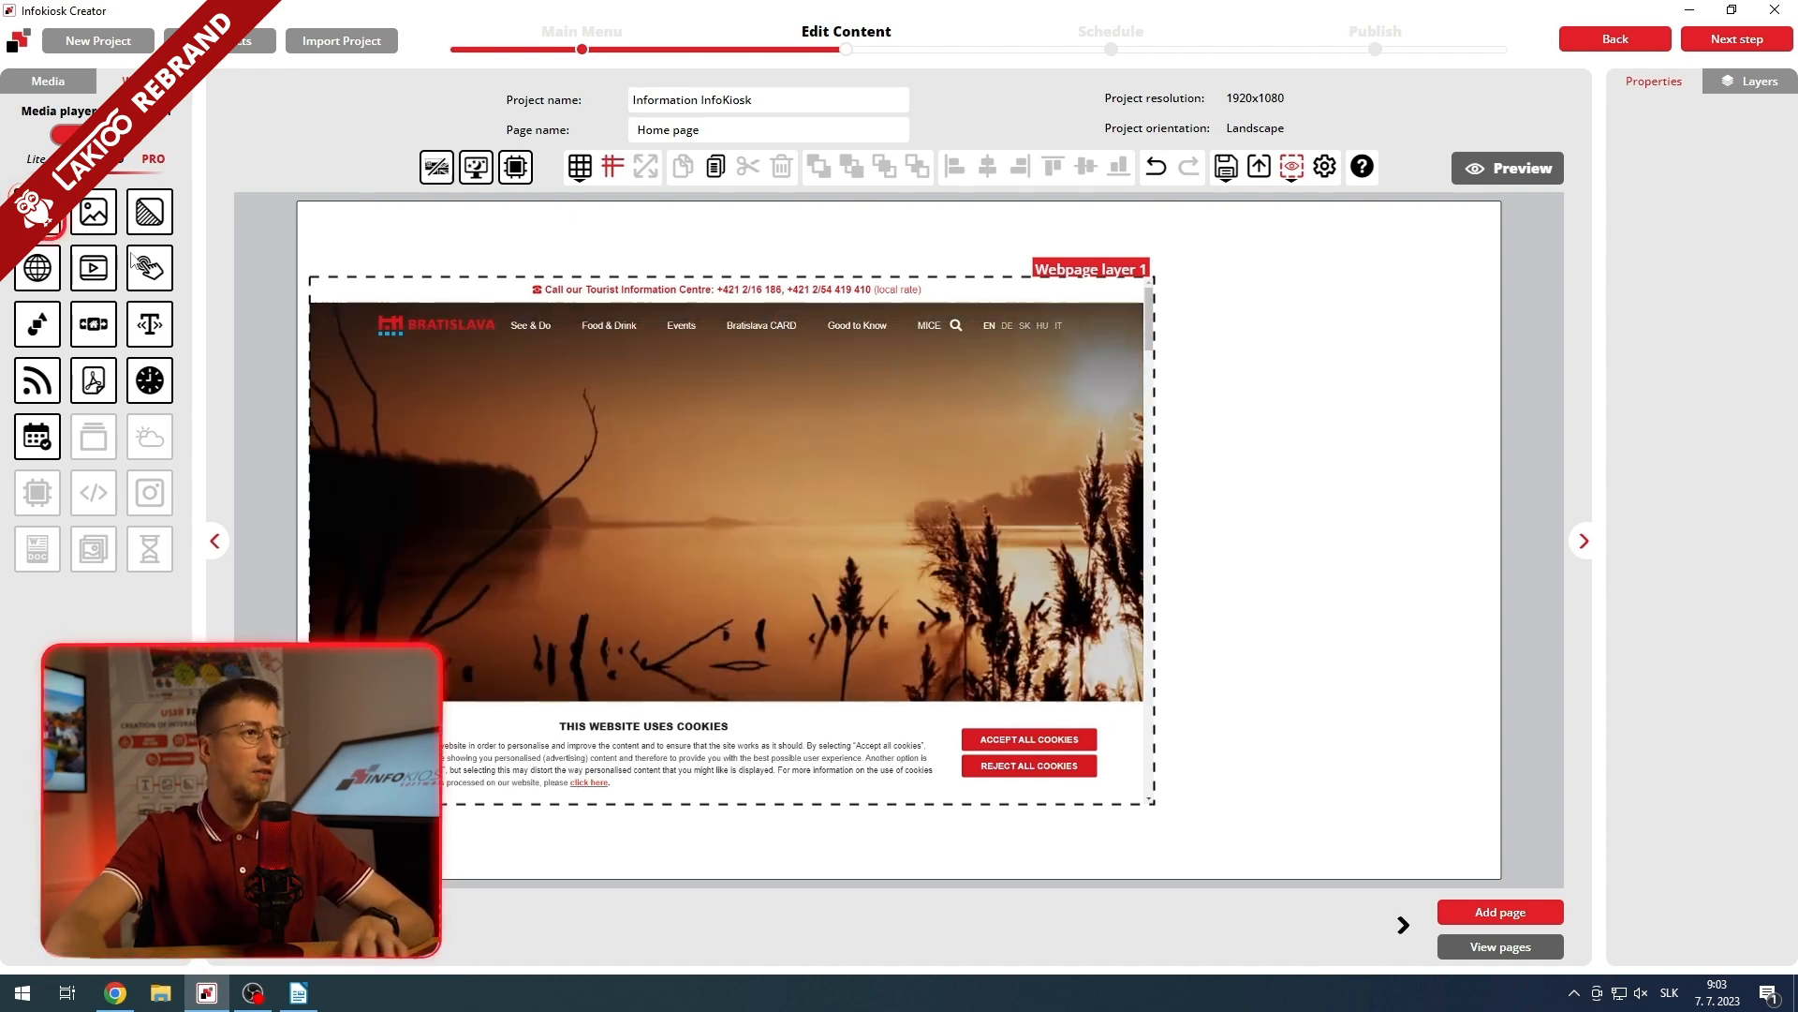
- Place a text box beside the webpage layer, level with its upper edge, and reduce the box's height
drag(38, 212, 1245, 387)
drag(1340, 435, 1283, 328)
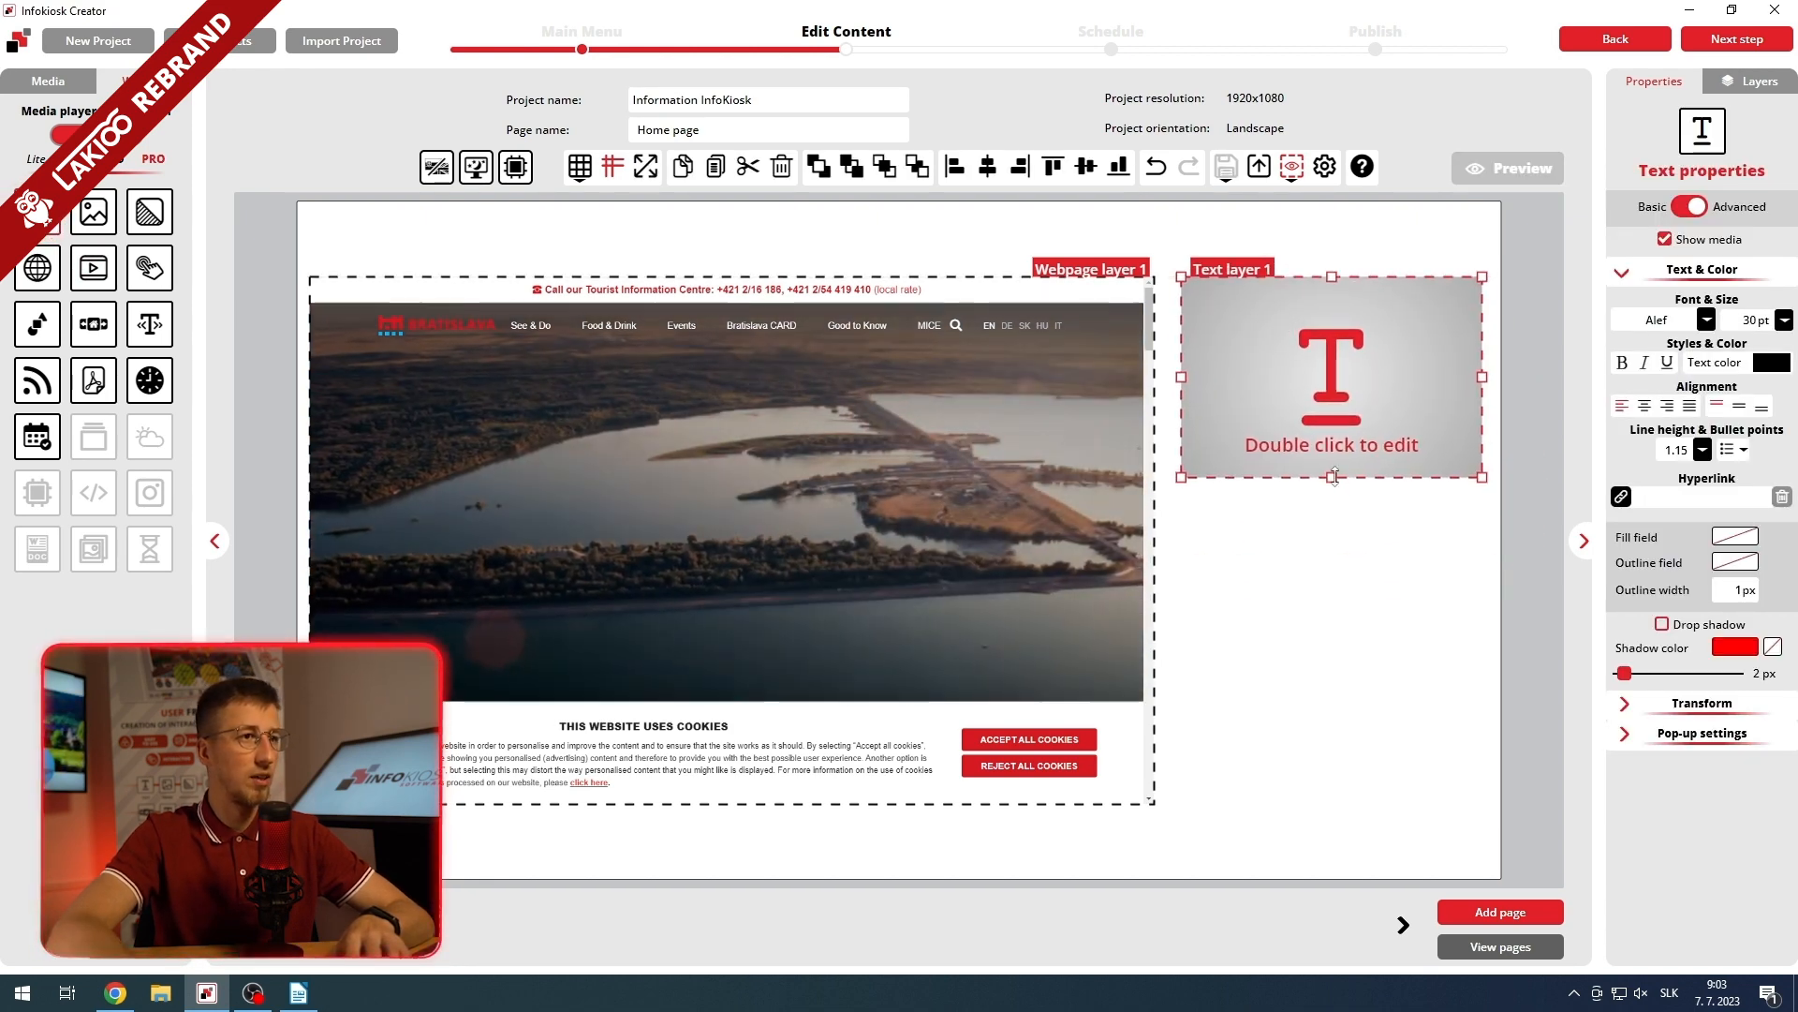
drag(1332, 476, 1325, 394)
- Enter "Official Board" in the new text box
double_click(1312, 329)
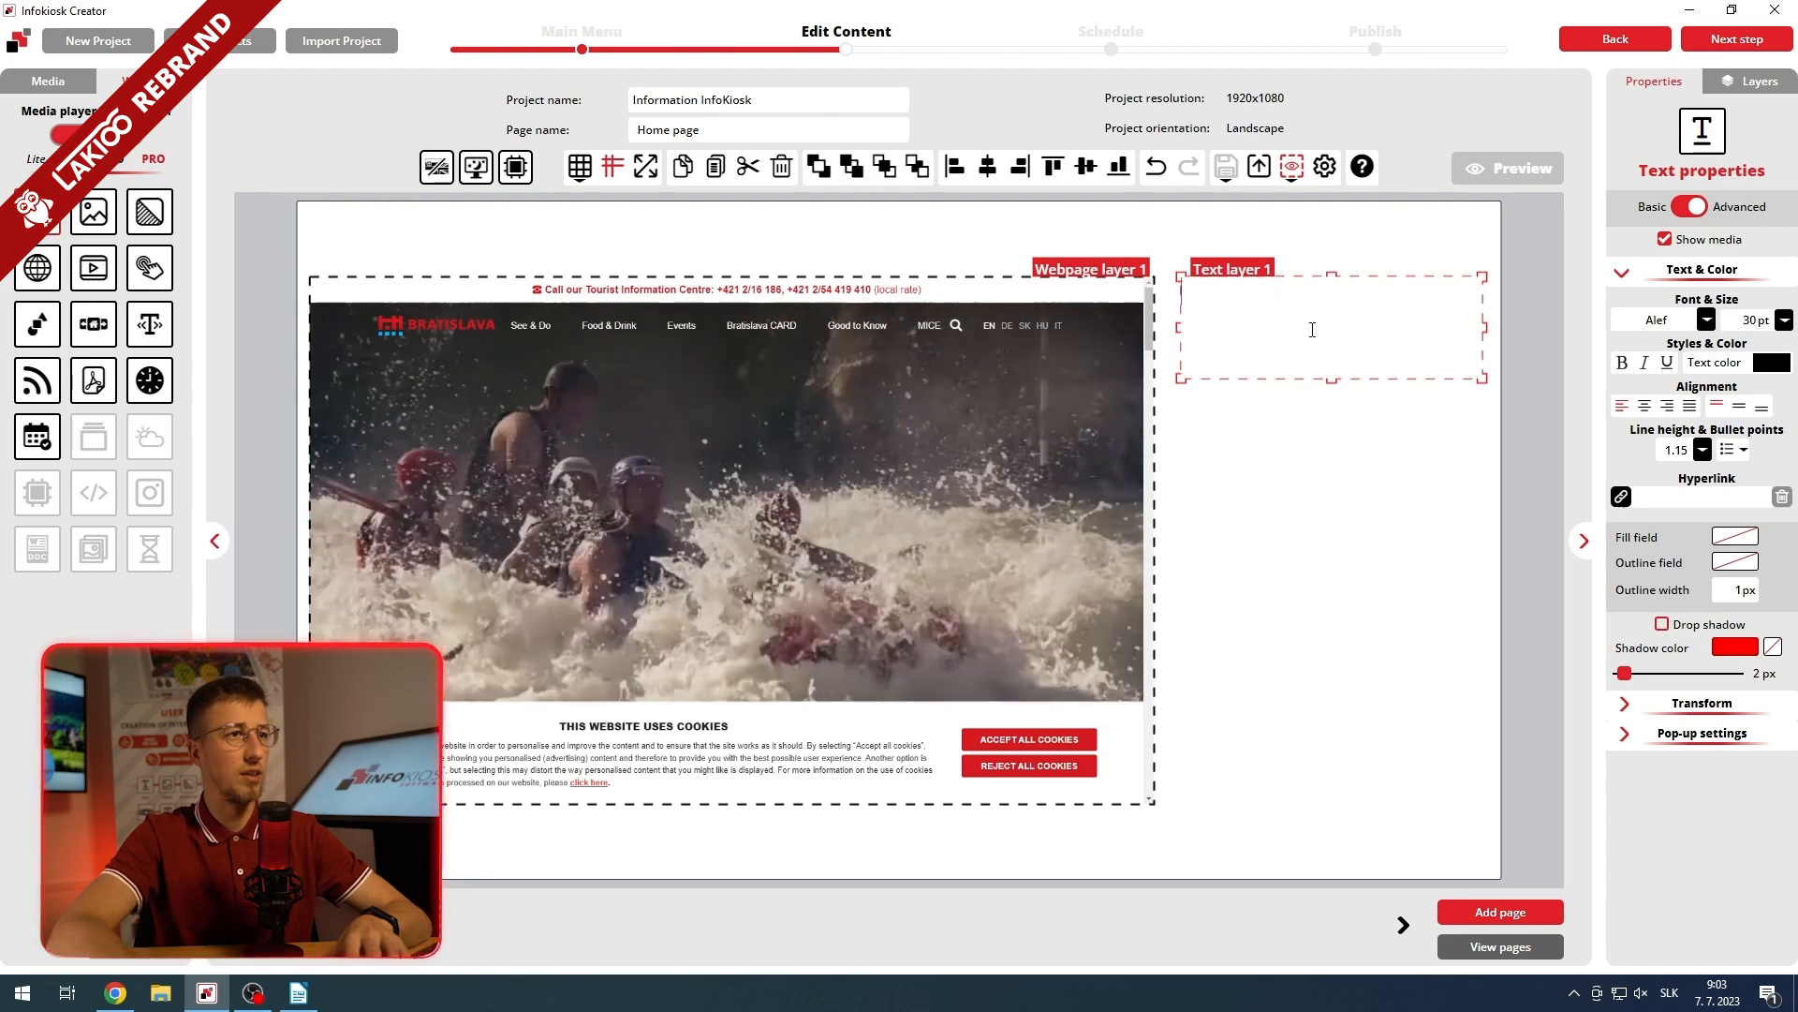
text(Offi)
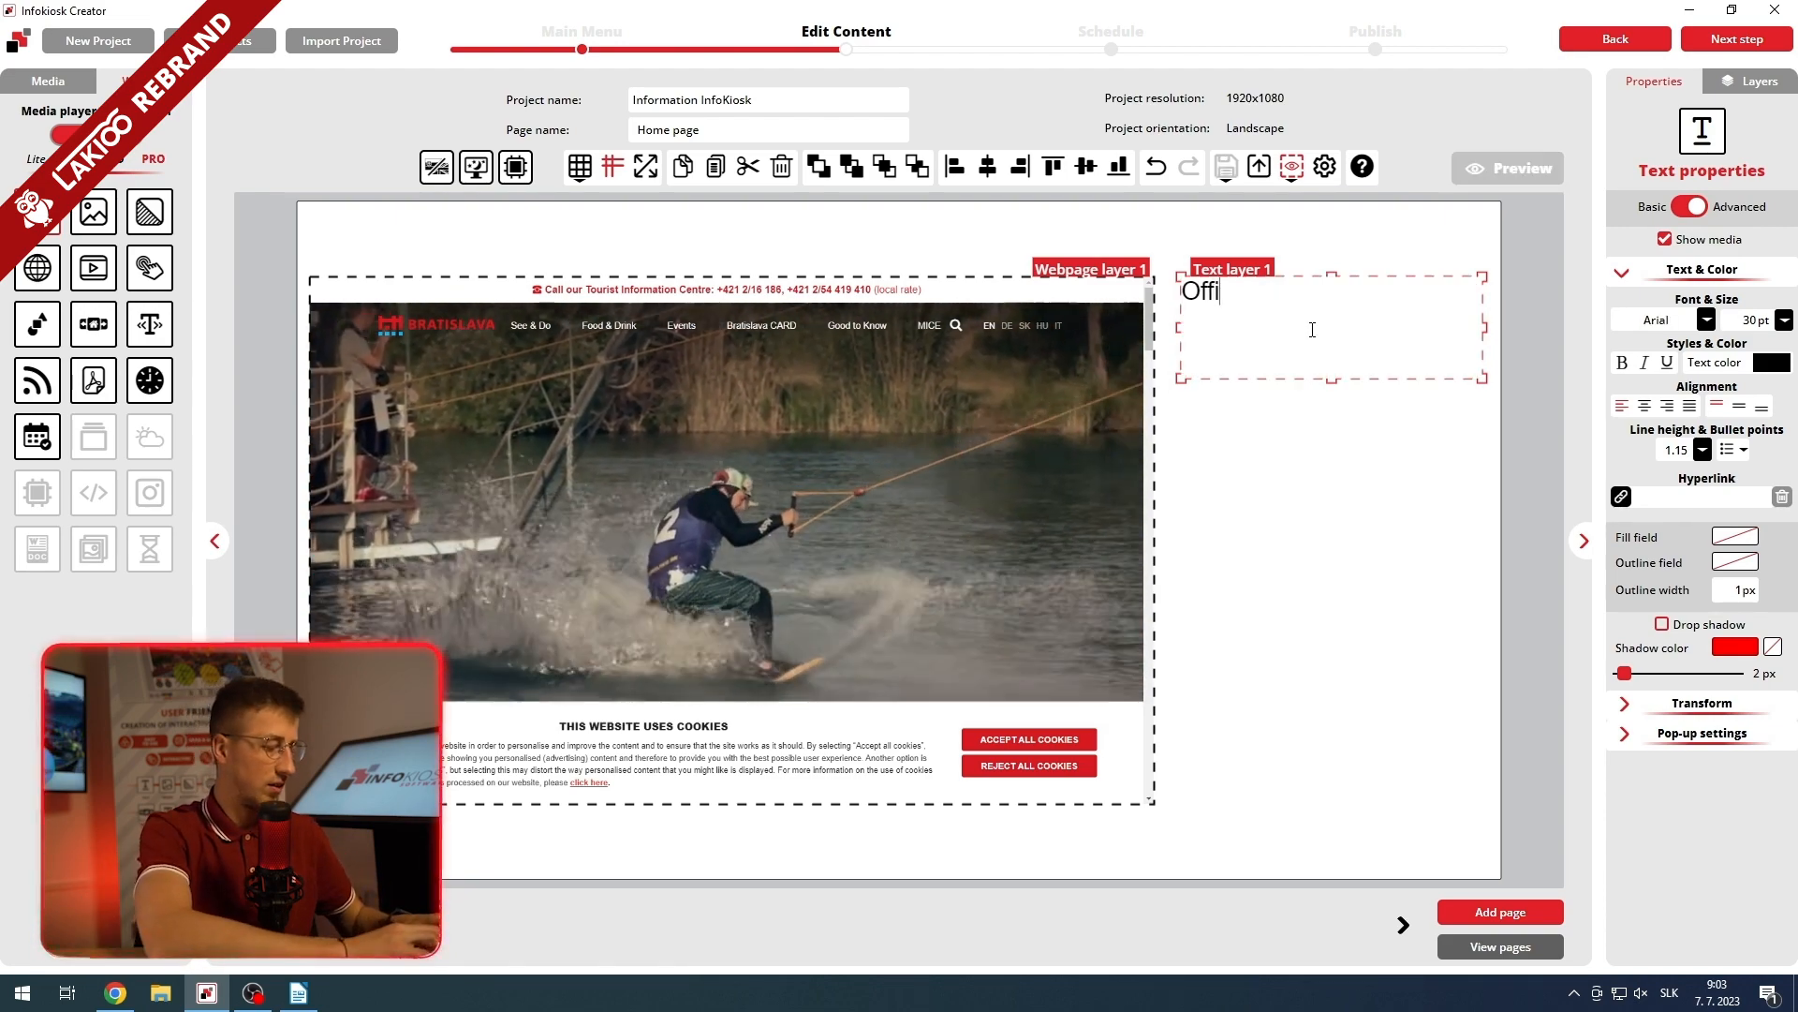
text(cial Board)
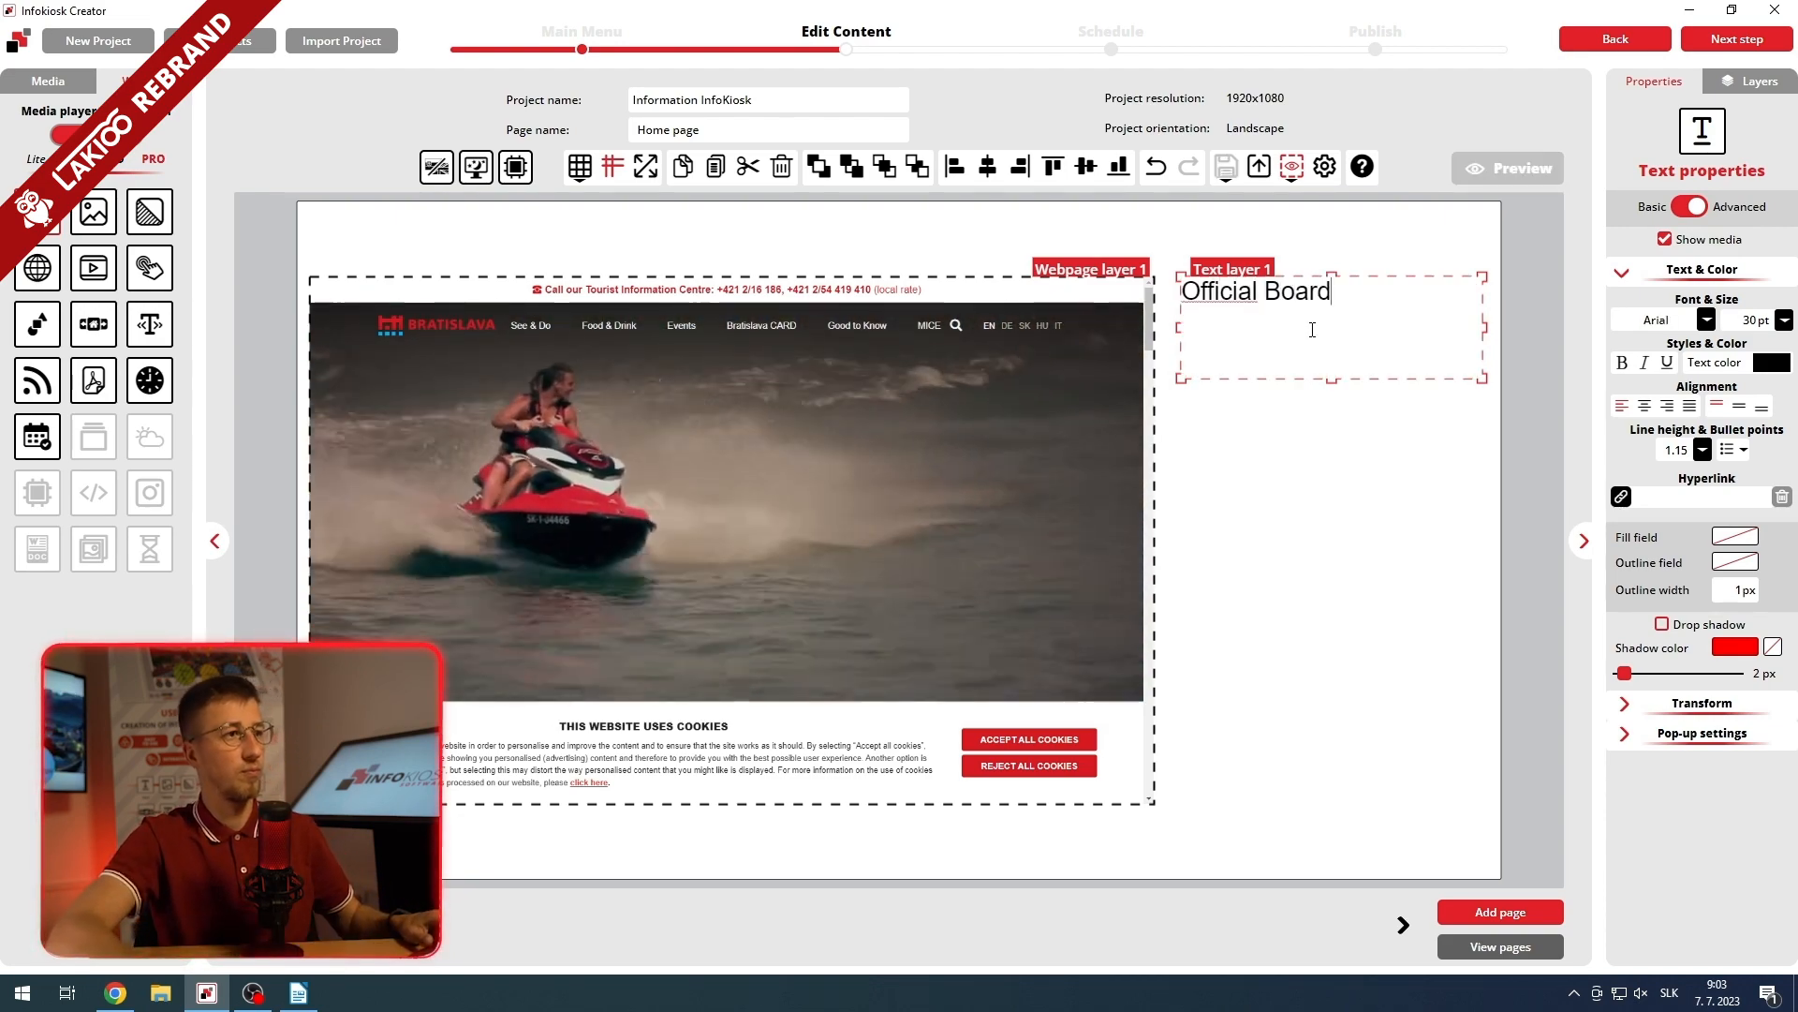
- Set the Official Board text to Arial Black and centre it horizontally and vertically in its box
key(ctrl+a)
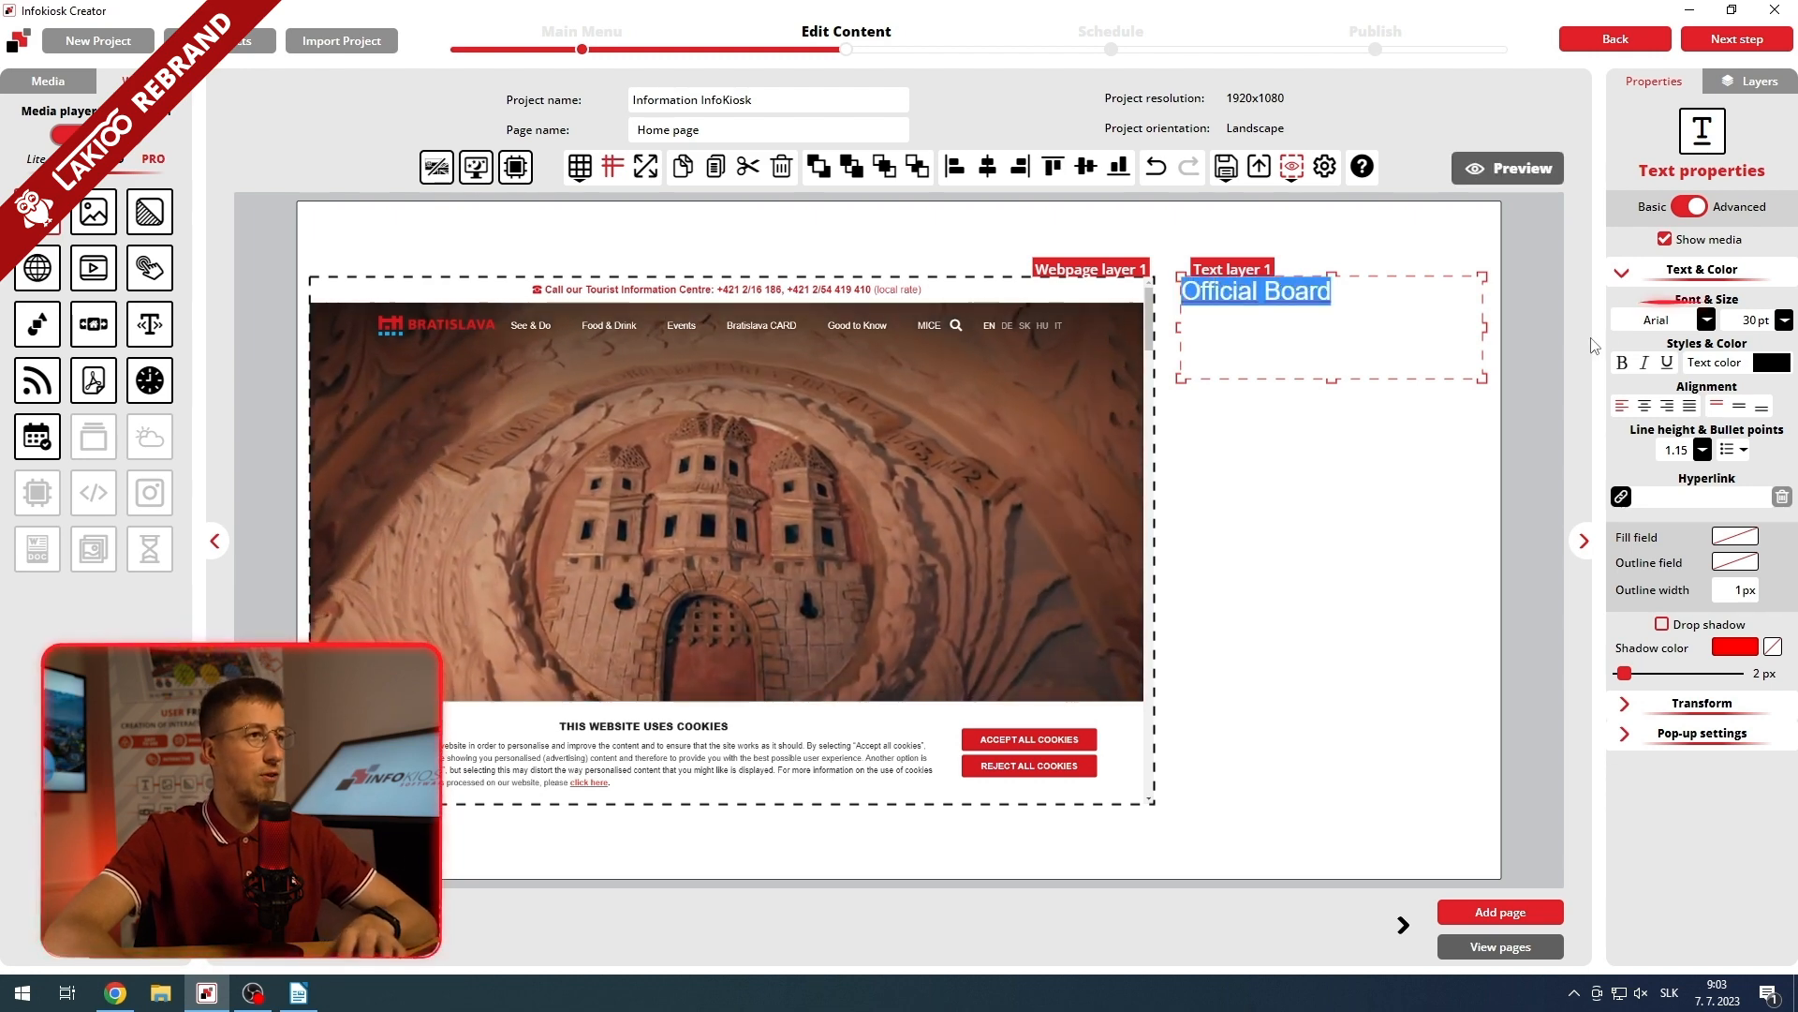
click(1707, 320)
click(1642, 418)
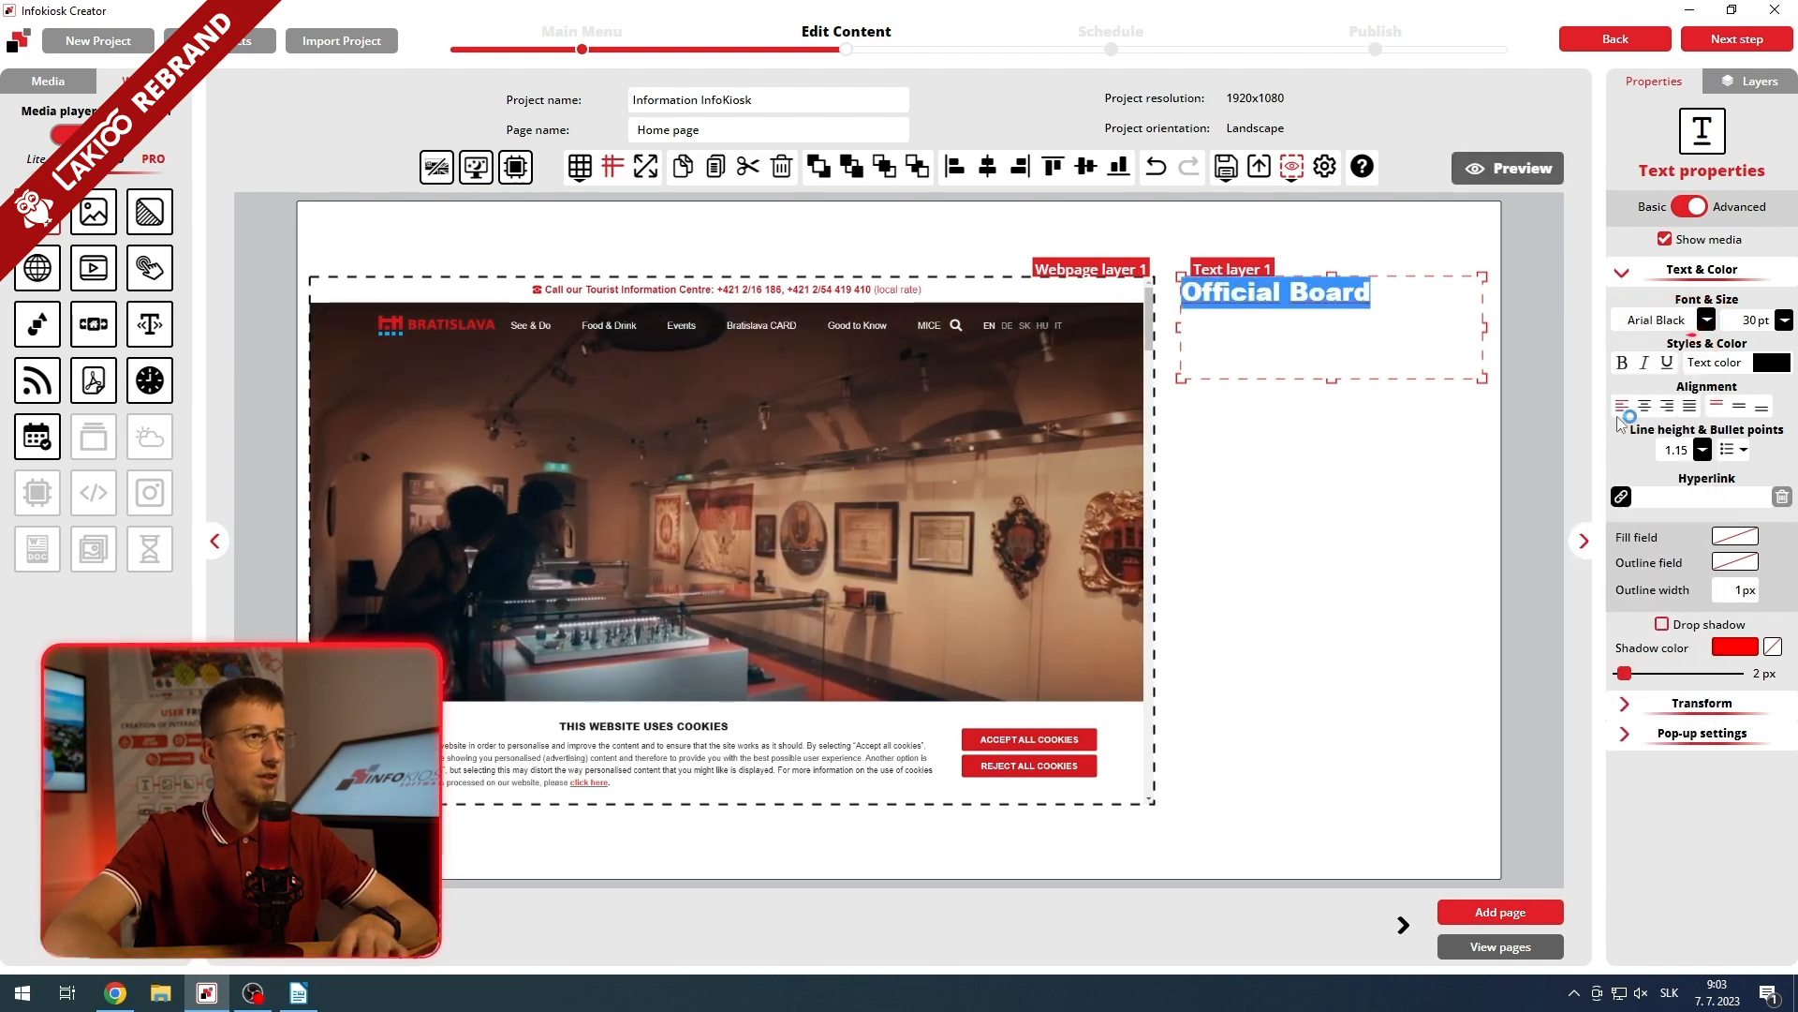
click(1645, 406)
click(1739, 405)
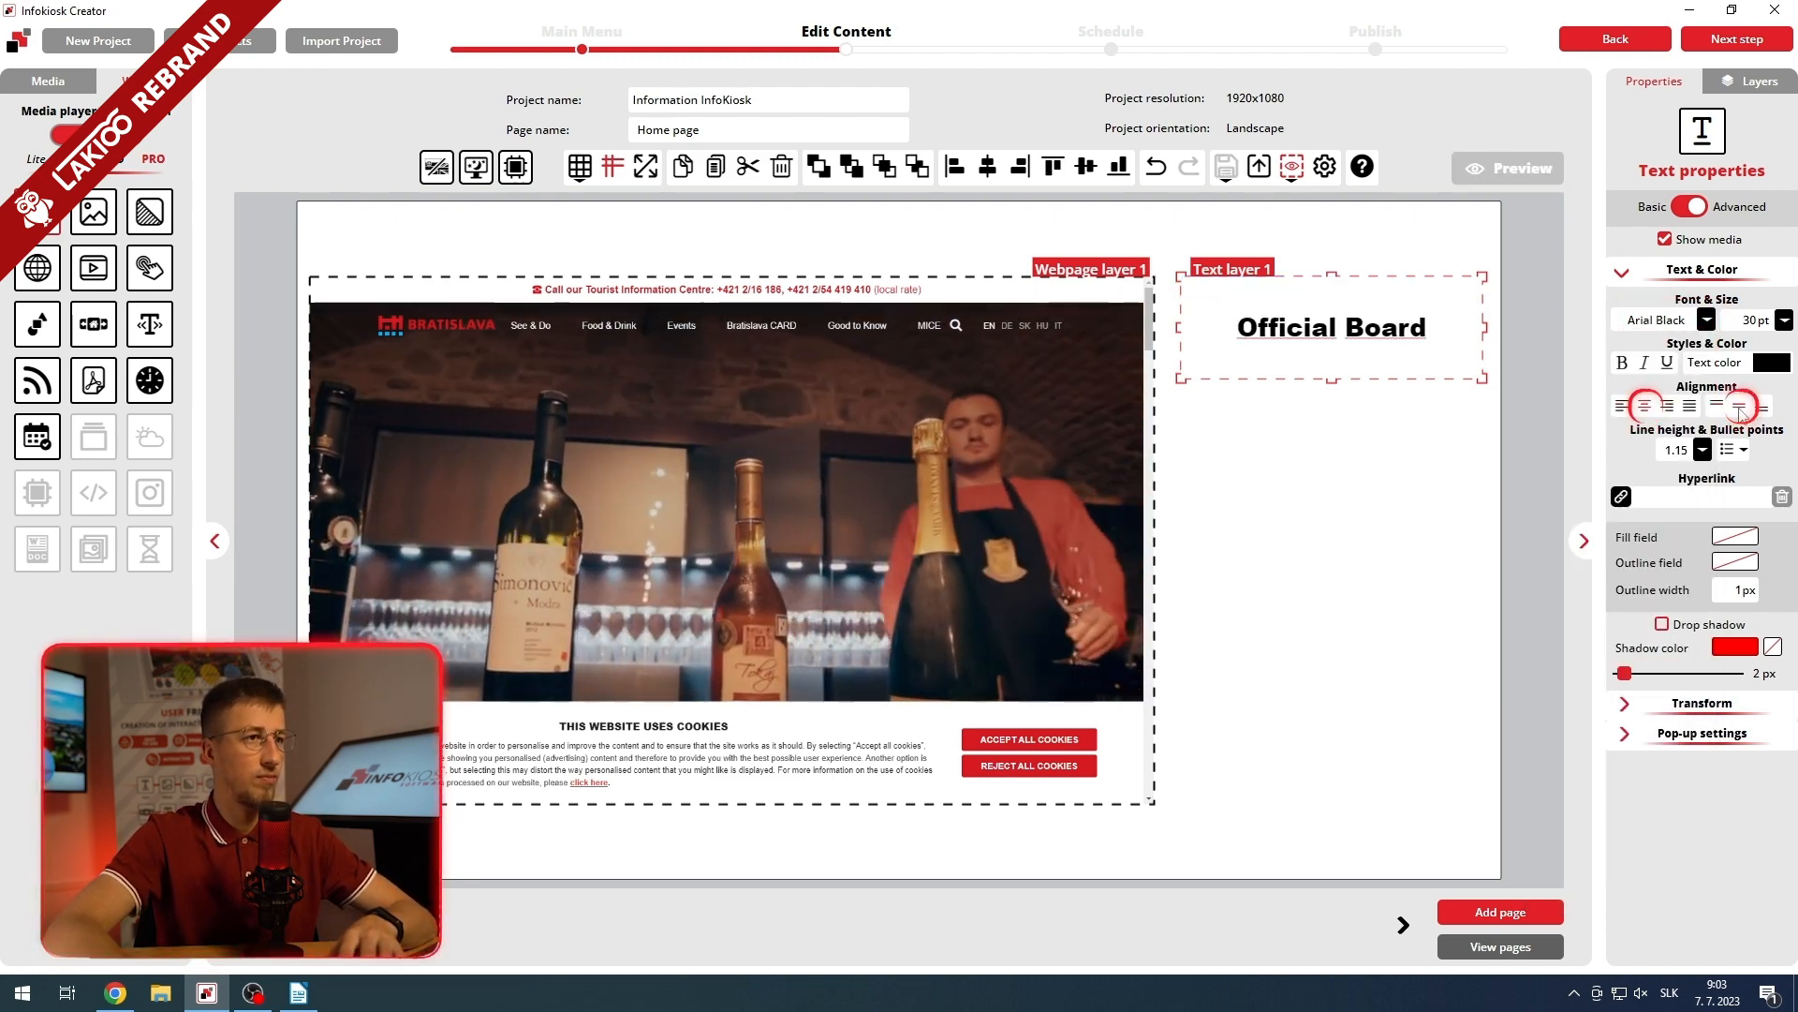
click(1391, 358)
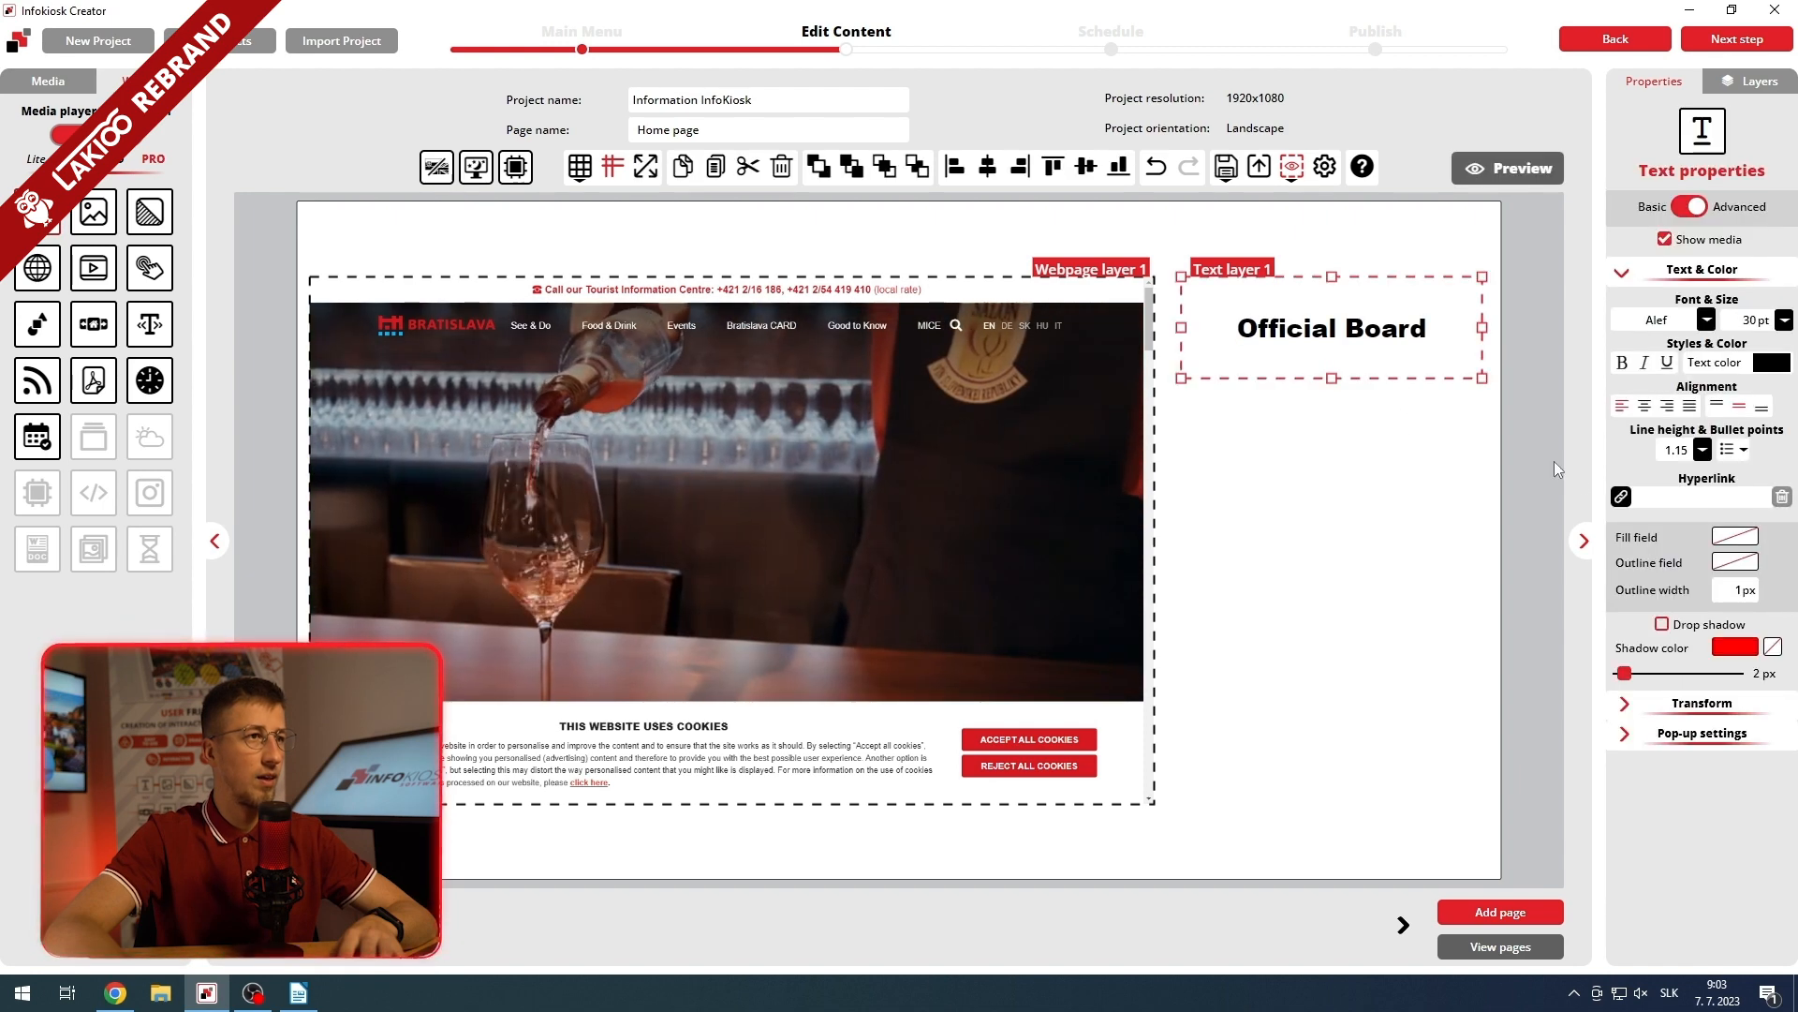
- Fill the Official Board box with the red sampled from the Bratislava logo
click(1728, 537)
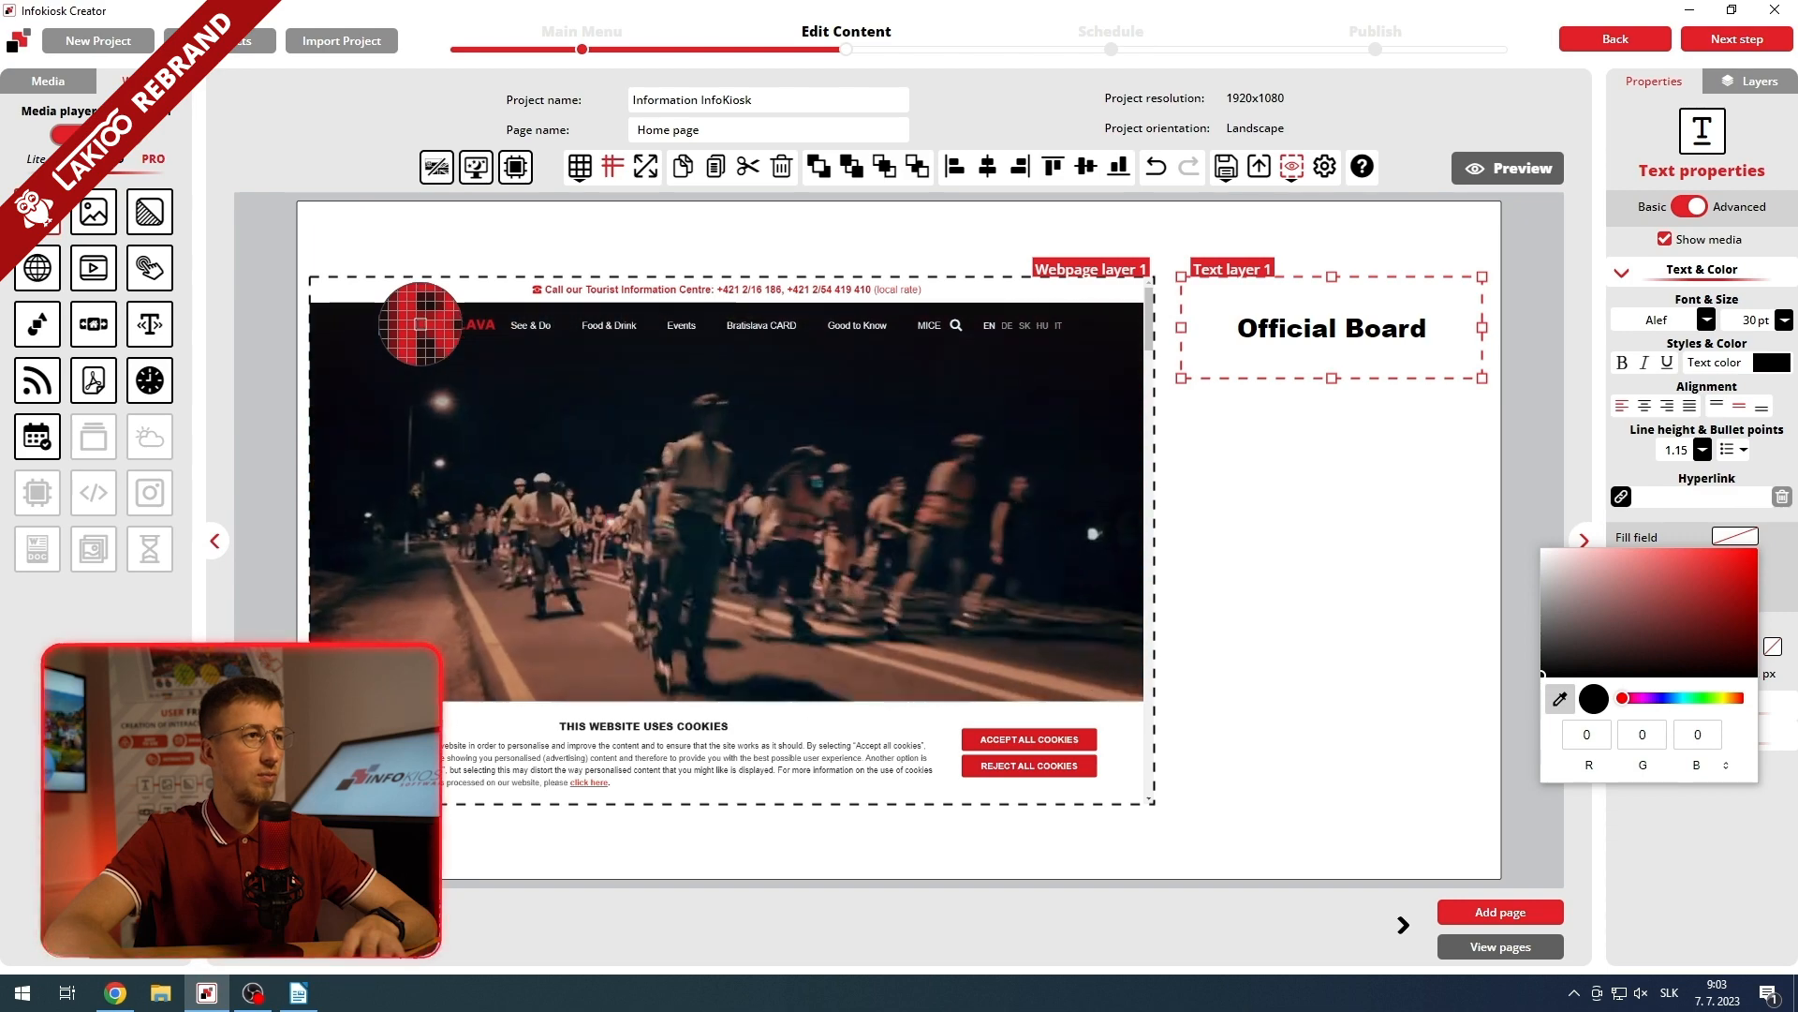
click(421, 332)
click(1307, 394)
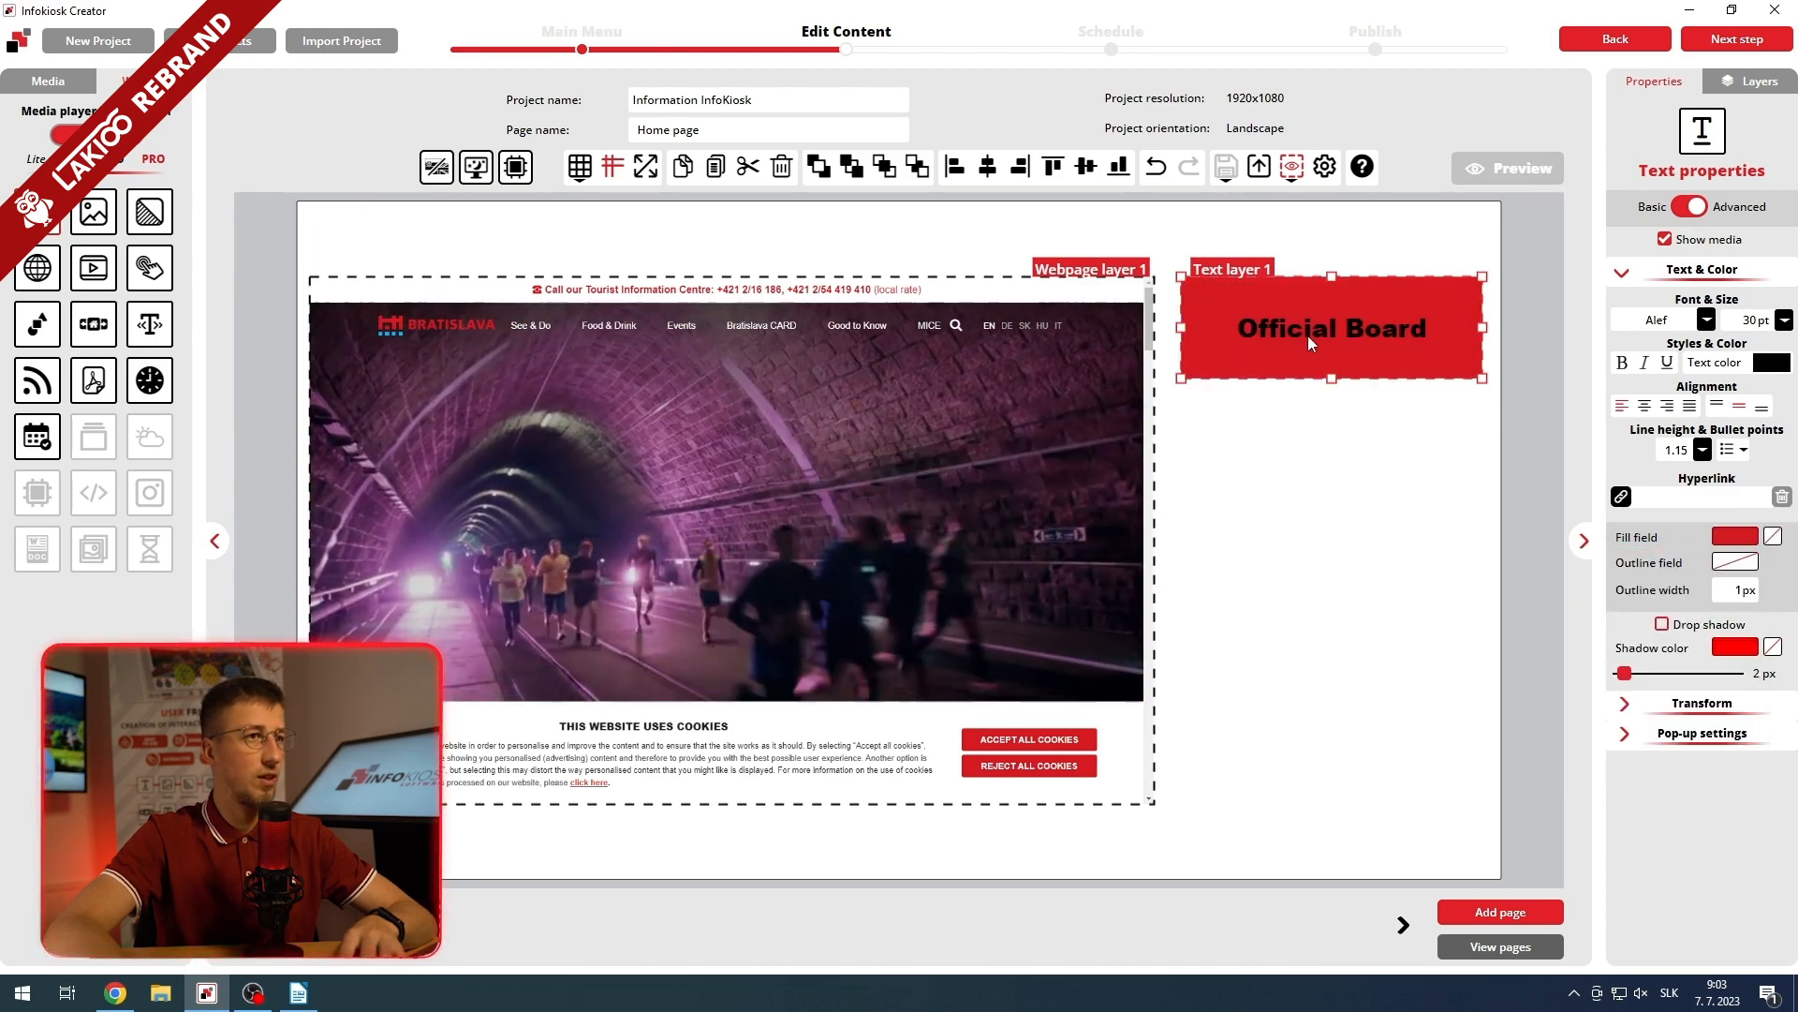
- Change the Official Board text colour to white
double_click(1311, 343)
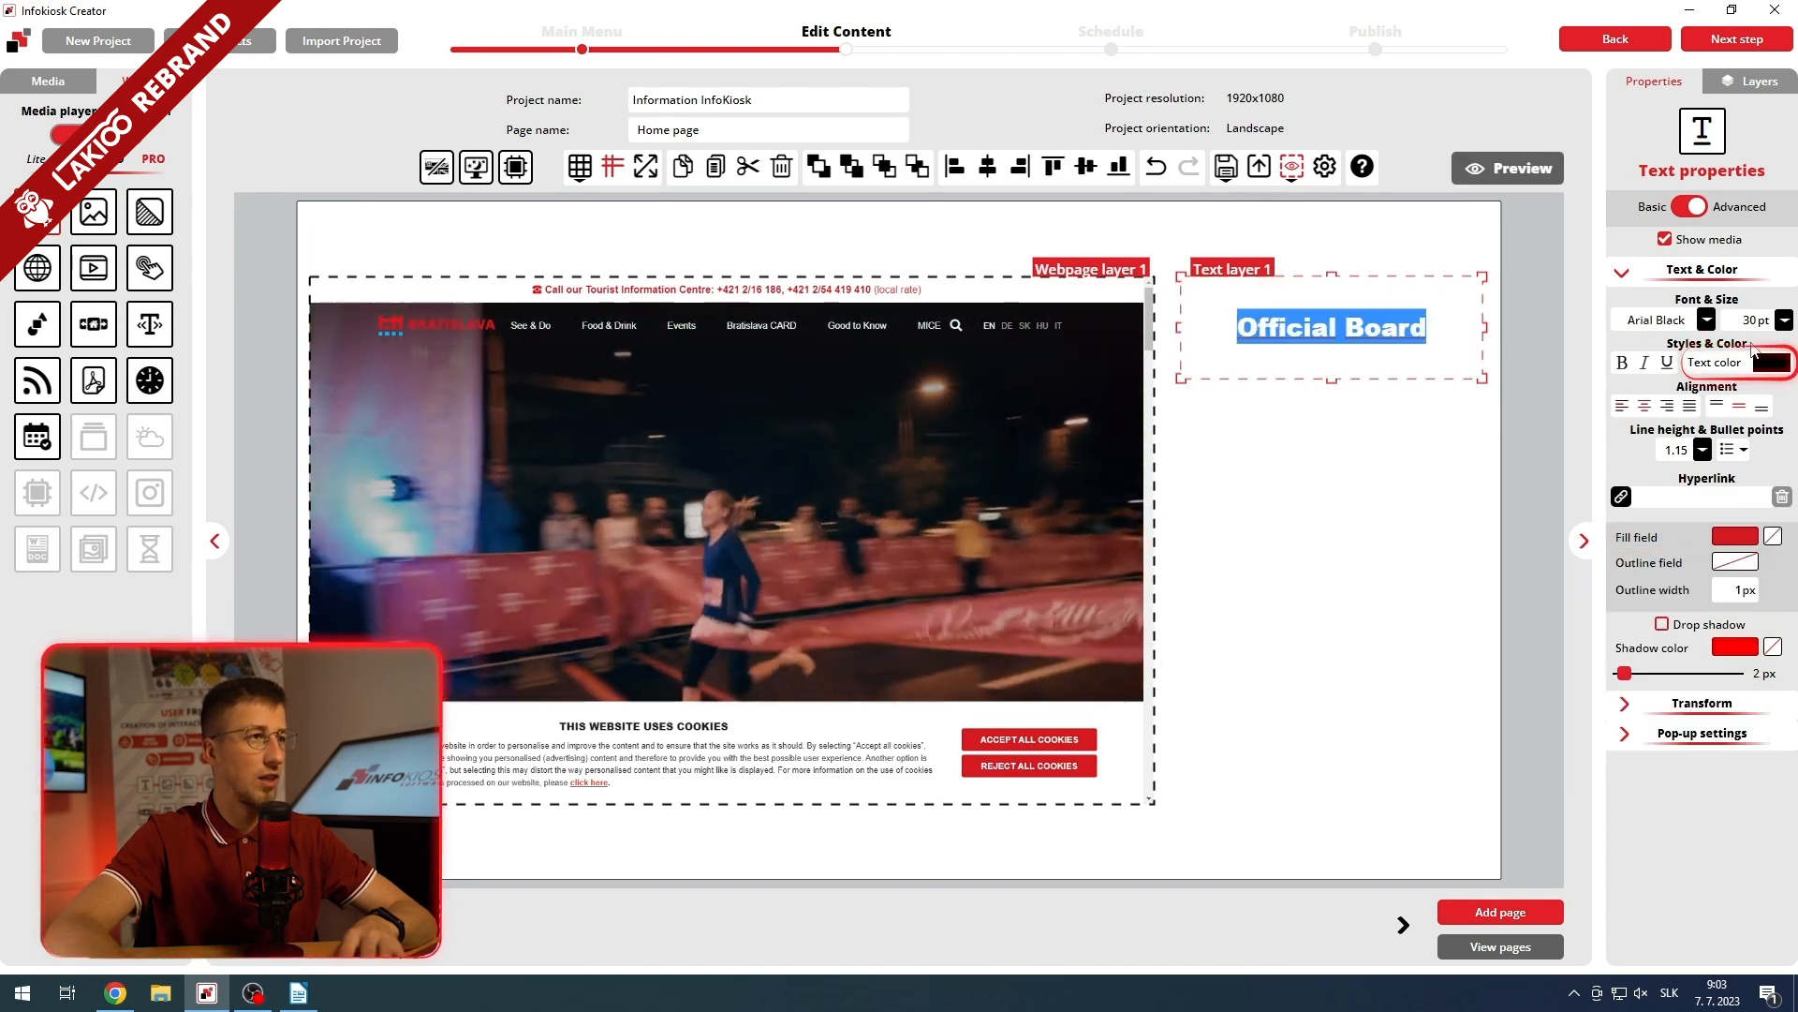
click(1762, 365)
drag(1600, 412, 1527, 335)
click(1413, 443)
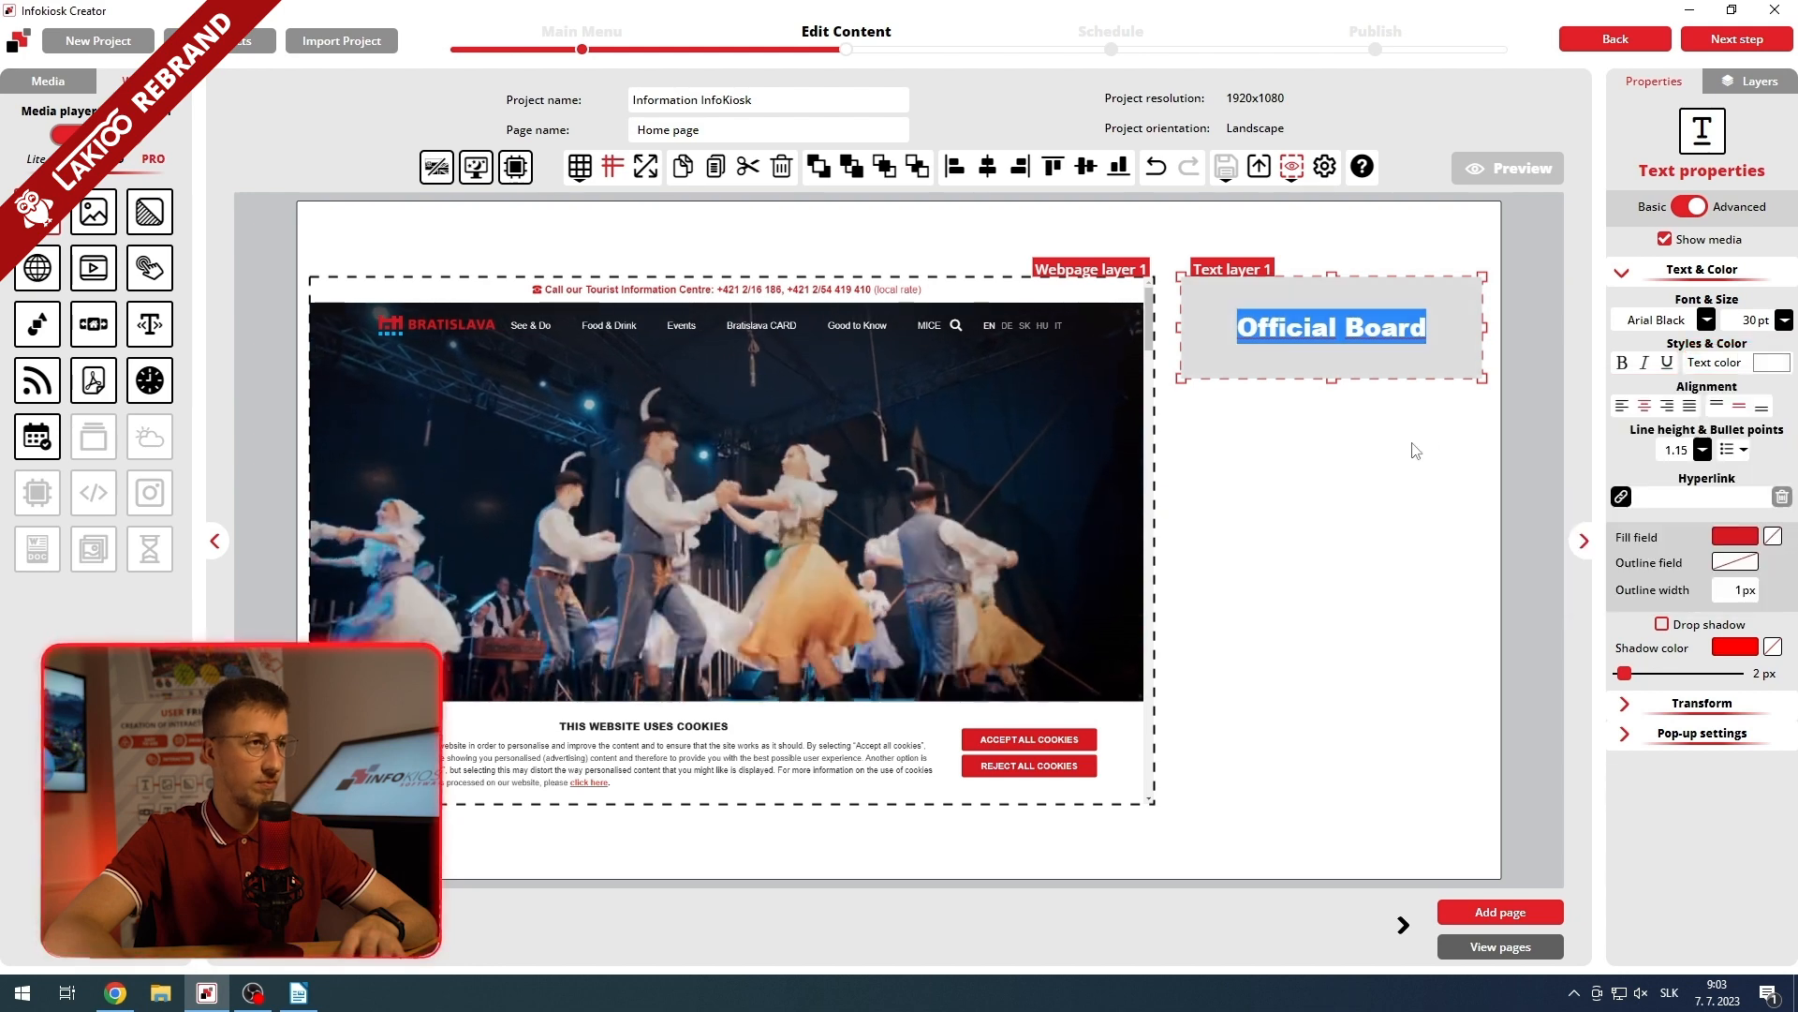
click(1413, 443)
- Duplicate the Official Board box three times and stack the copies in a column below it, down to the webpage layer's lower edge
click(1374, 355)
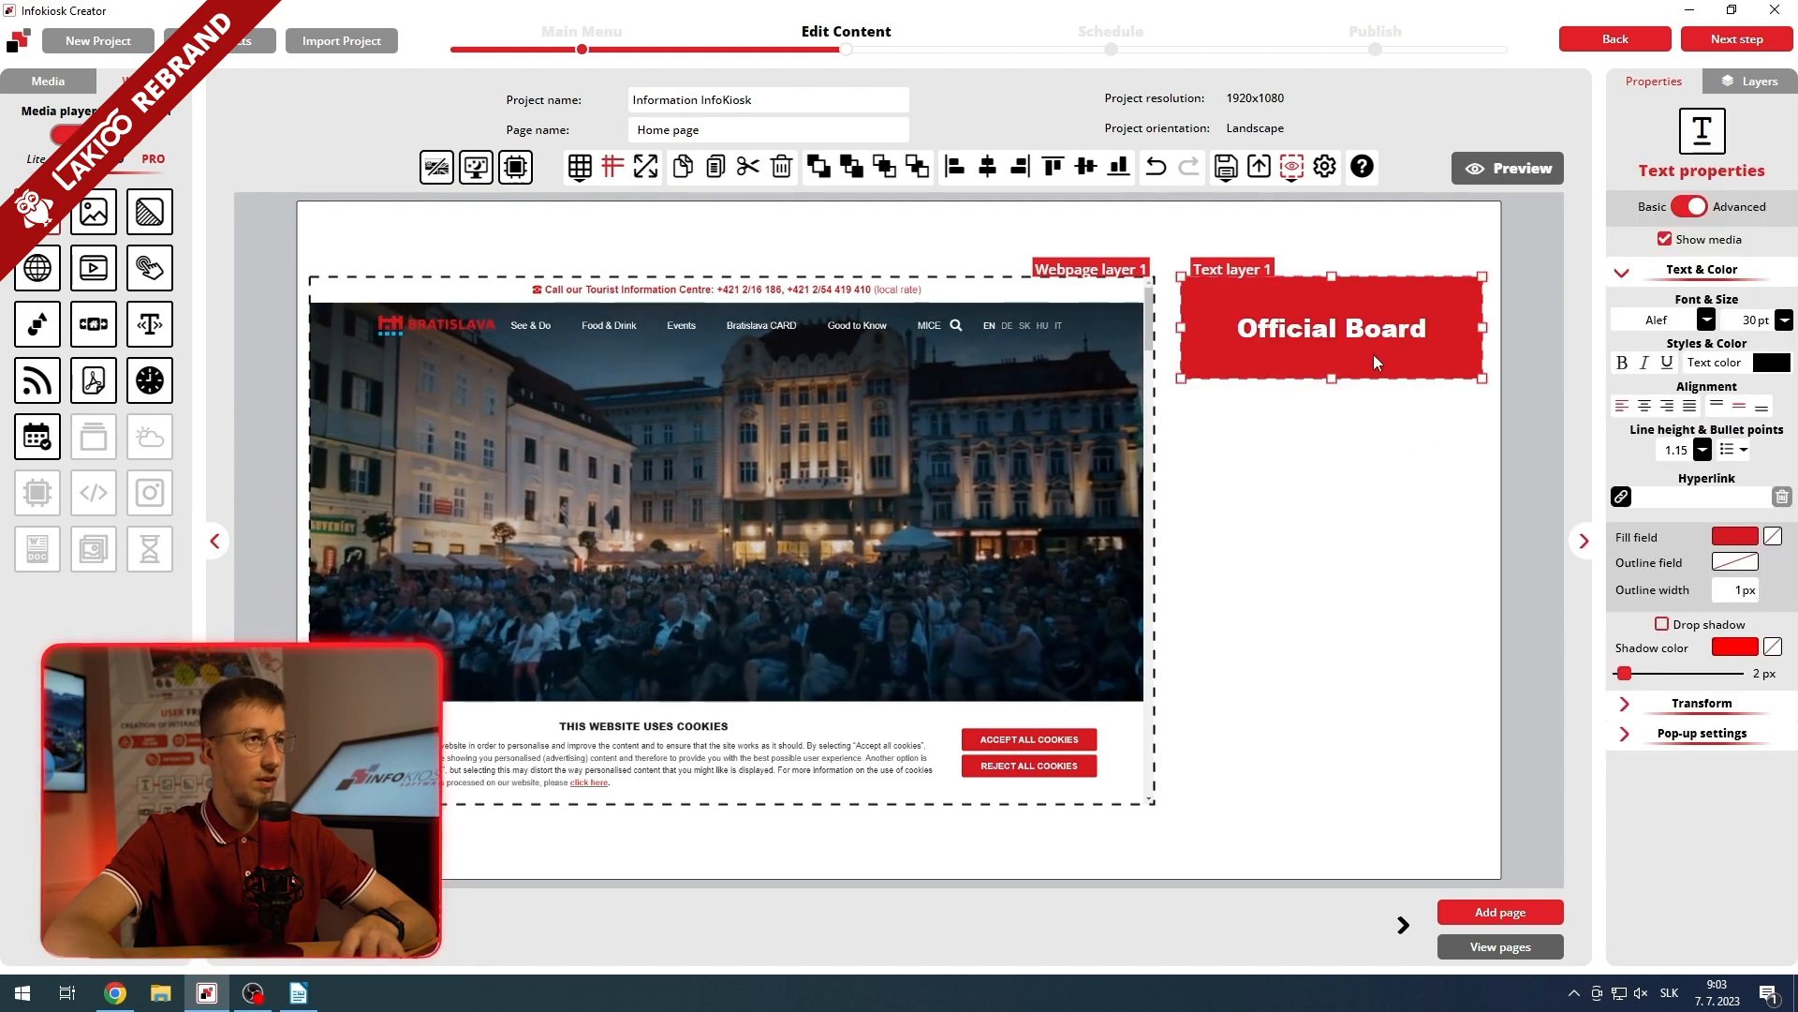
key(ctrl+v)
drag(1356, 361, 1327, 756)
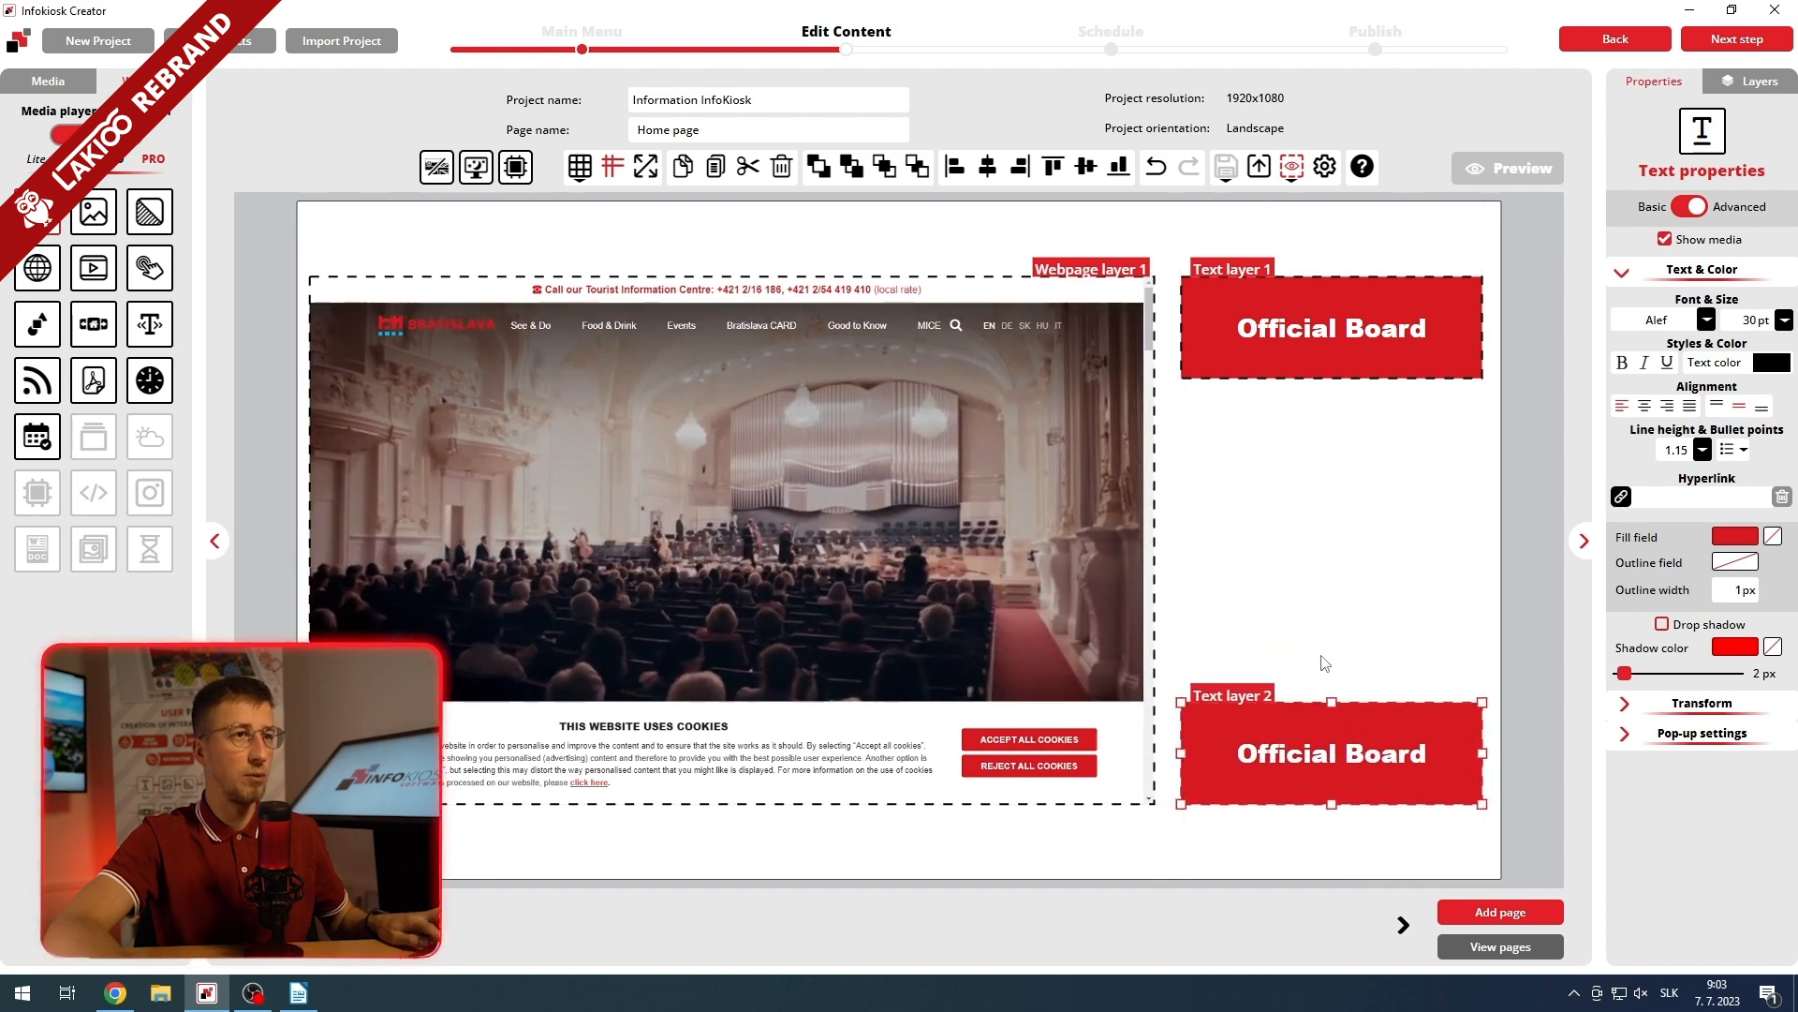
key(ctrl+v)
drag(1332, 384, 1317, 635)
key(ctrl+v)
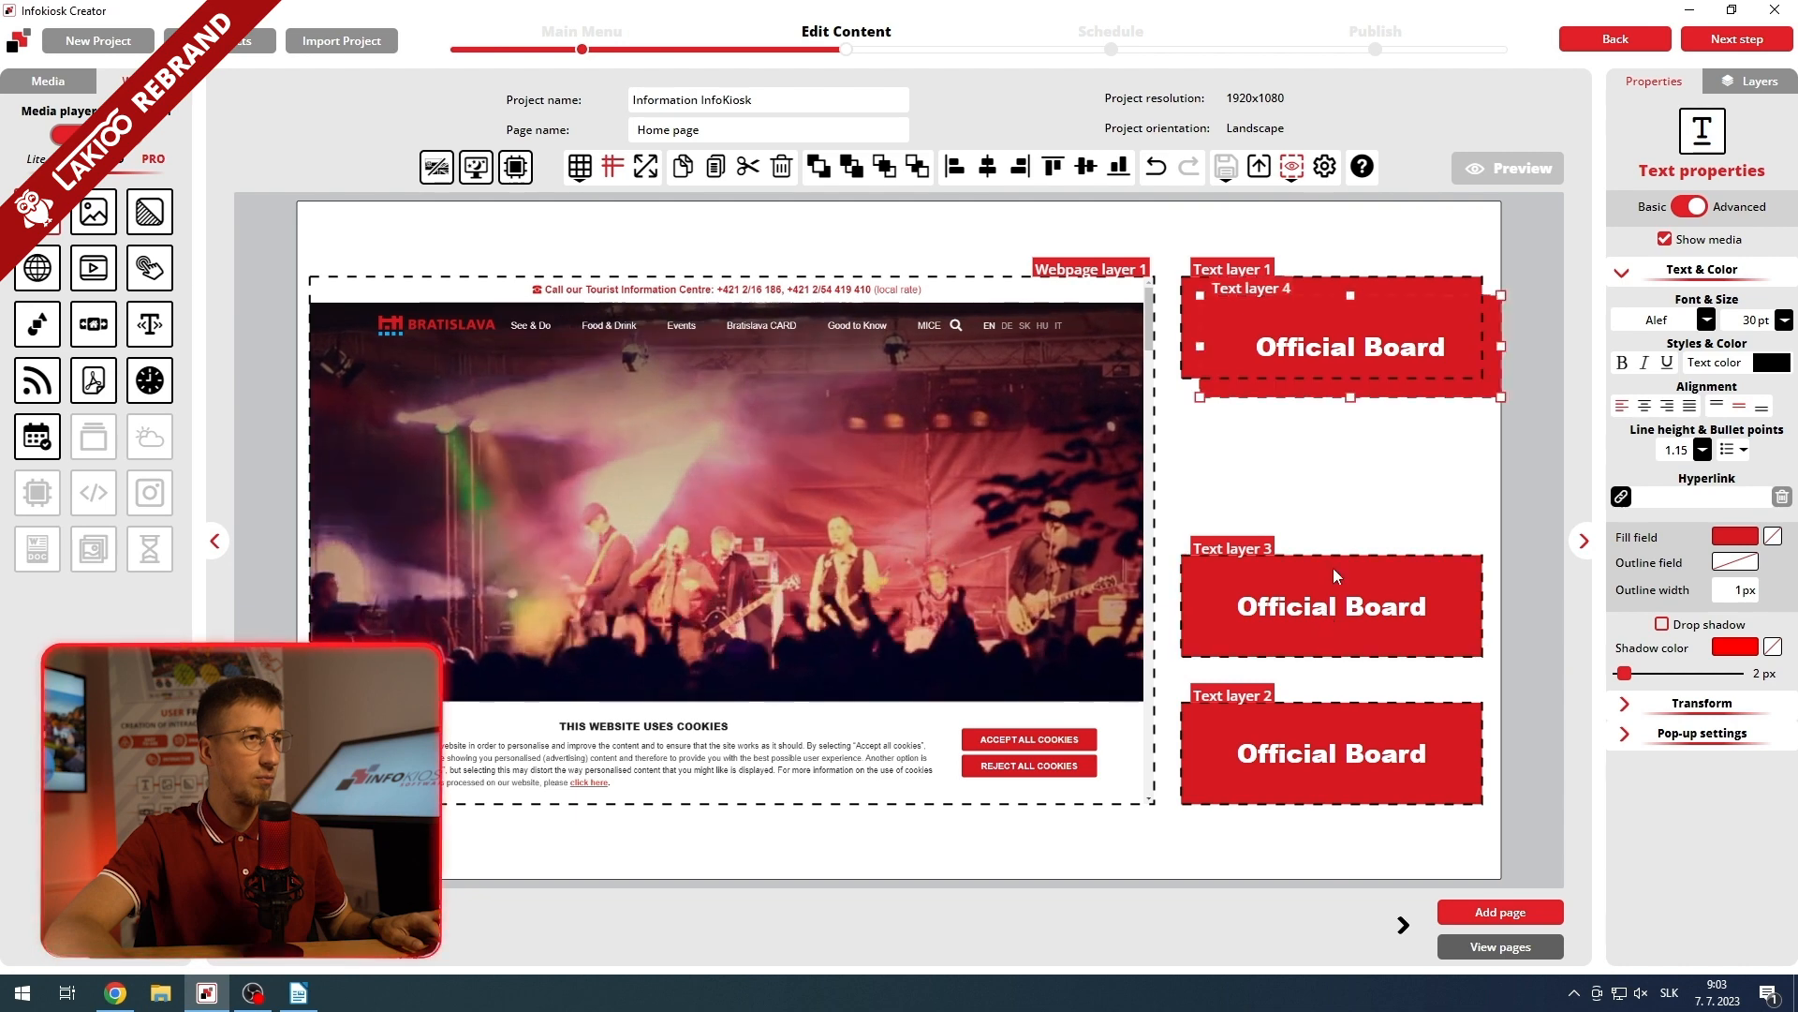
drag(1345, 391, 1332, 498)
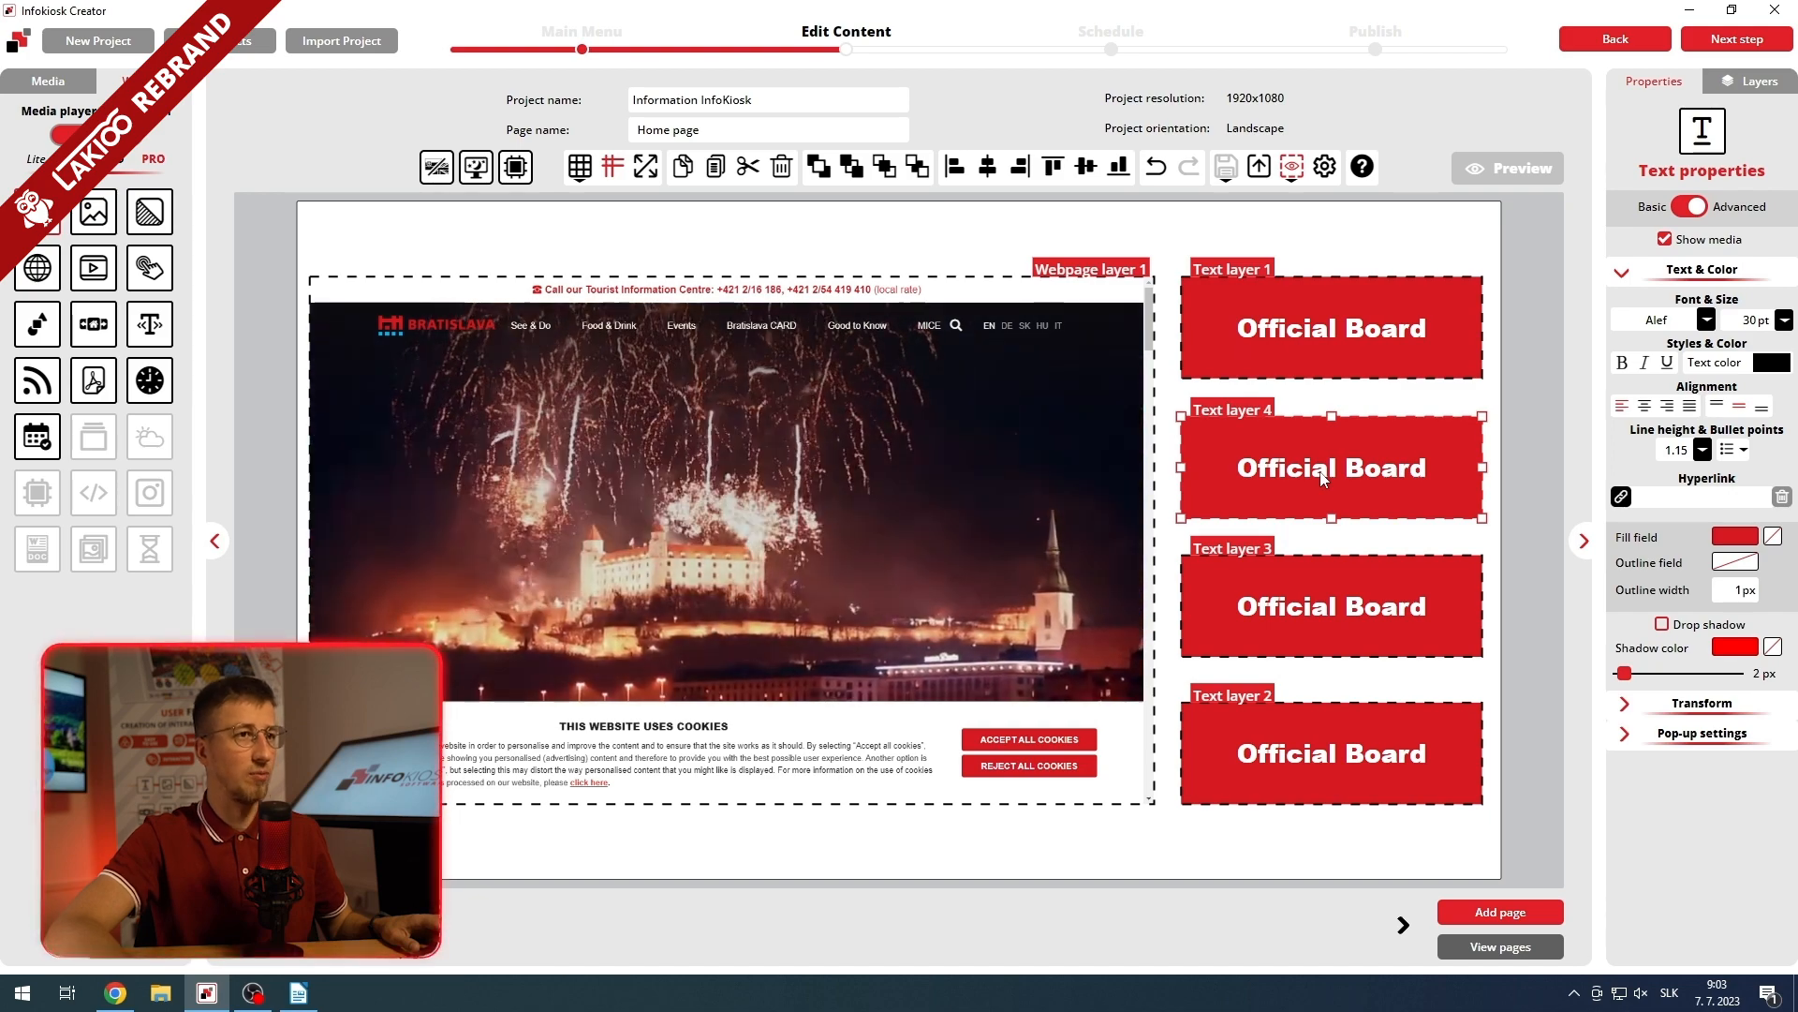
- Replace the text of the second box from the top with "Things To Do"
double_click(1324, 476)
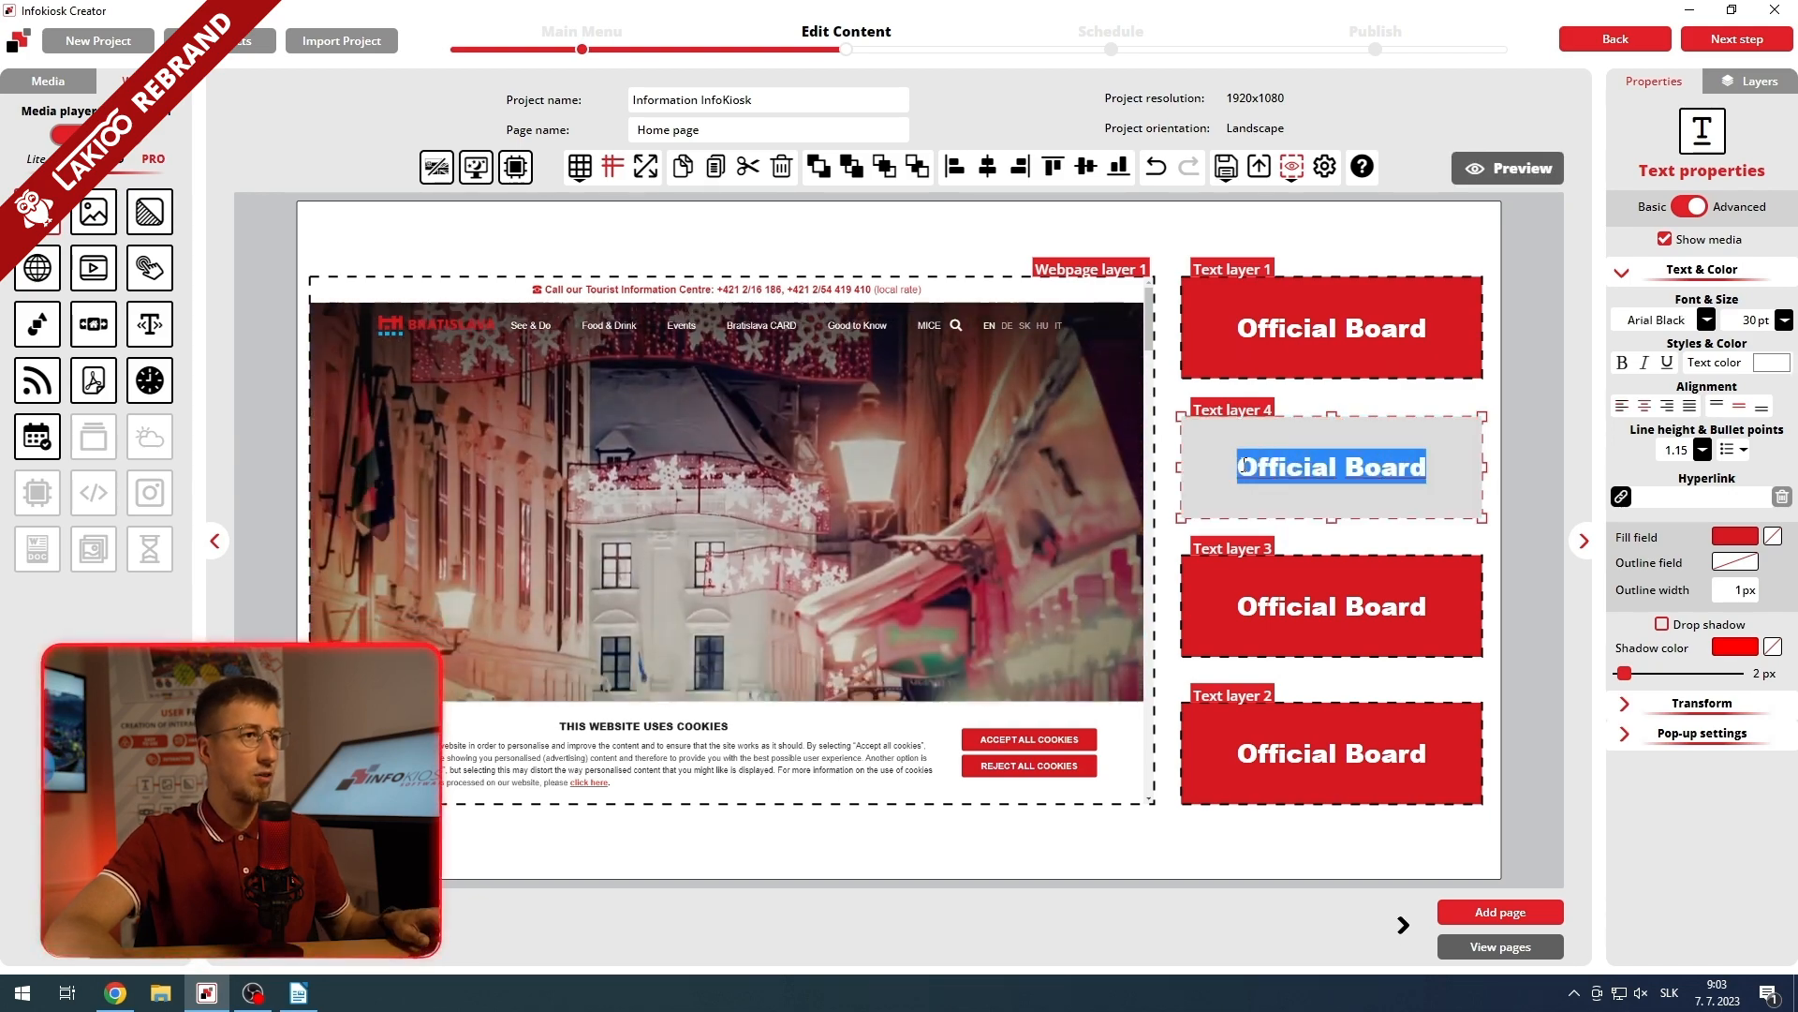
text(Things To Do)
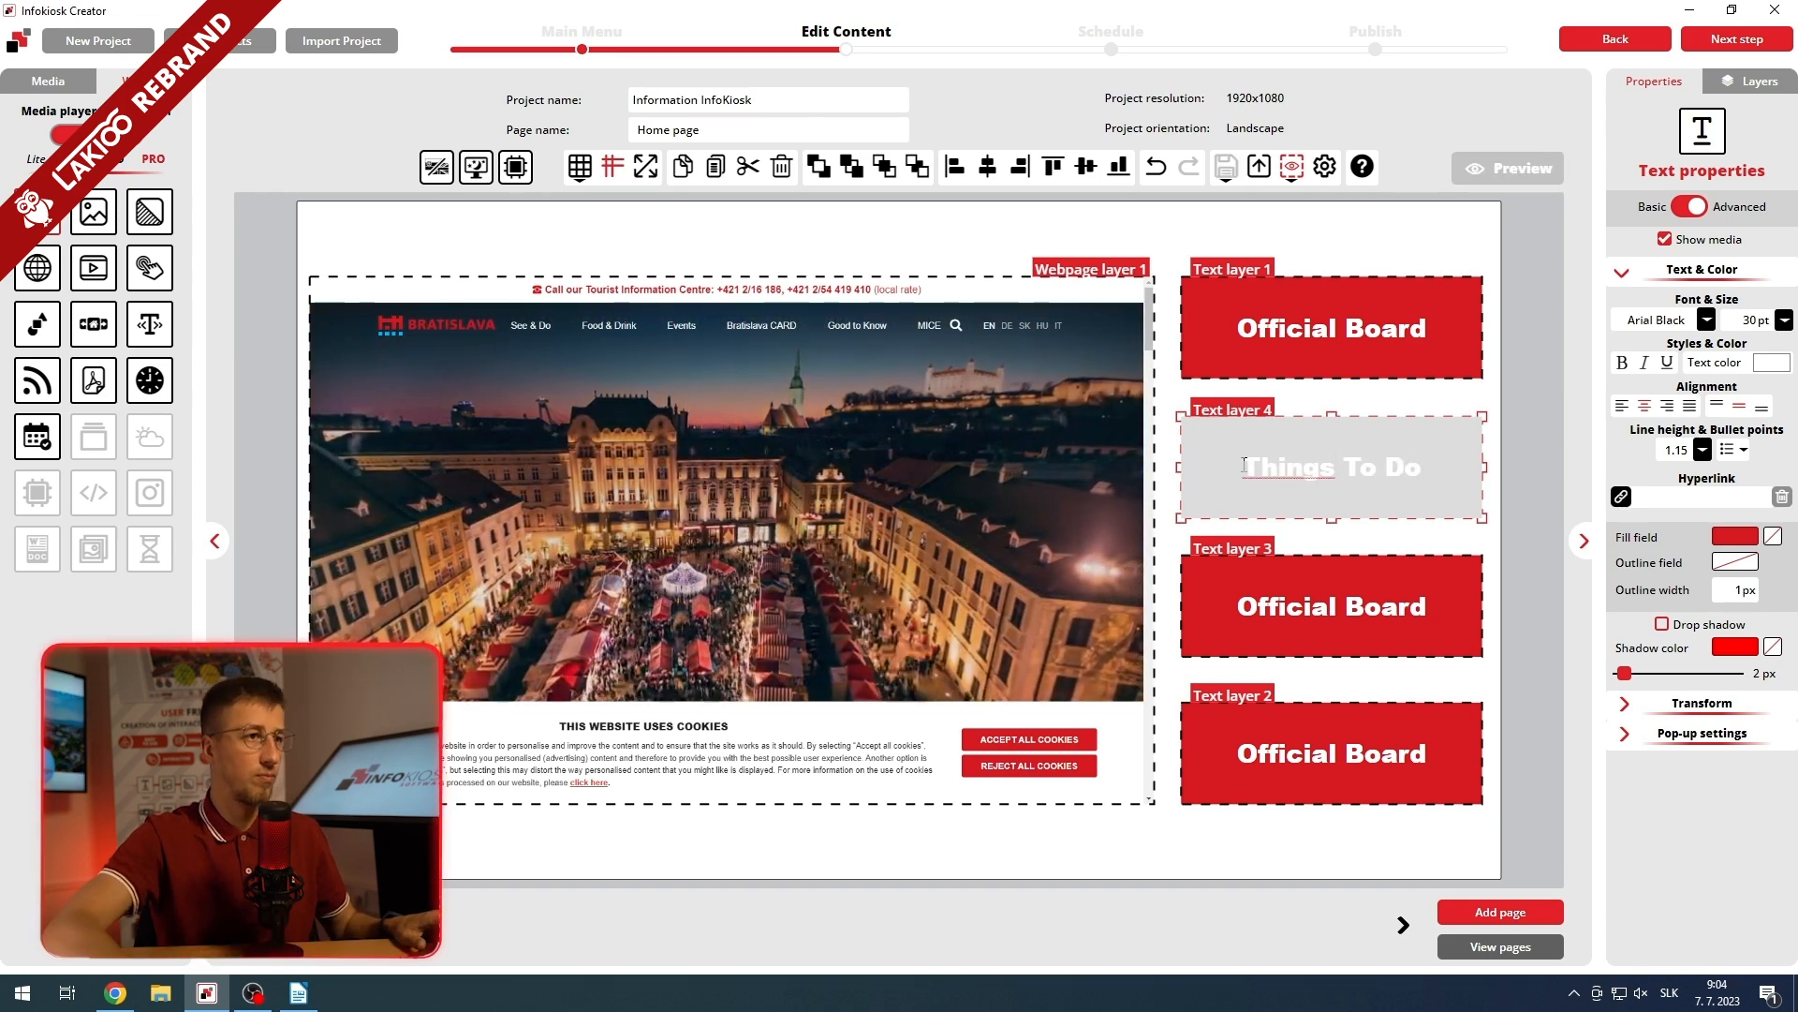
- Replace the text of the third red box from the top with "Events"
click(1311, 555)
double_click(1330, 606)
drag(1427, 606, 1241, 598)
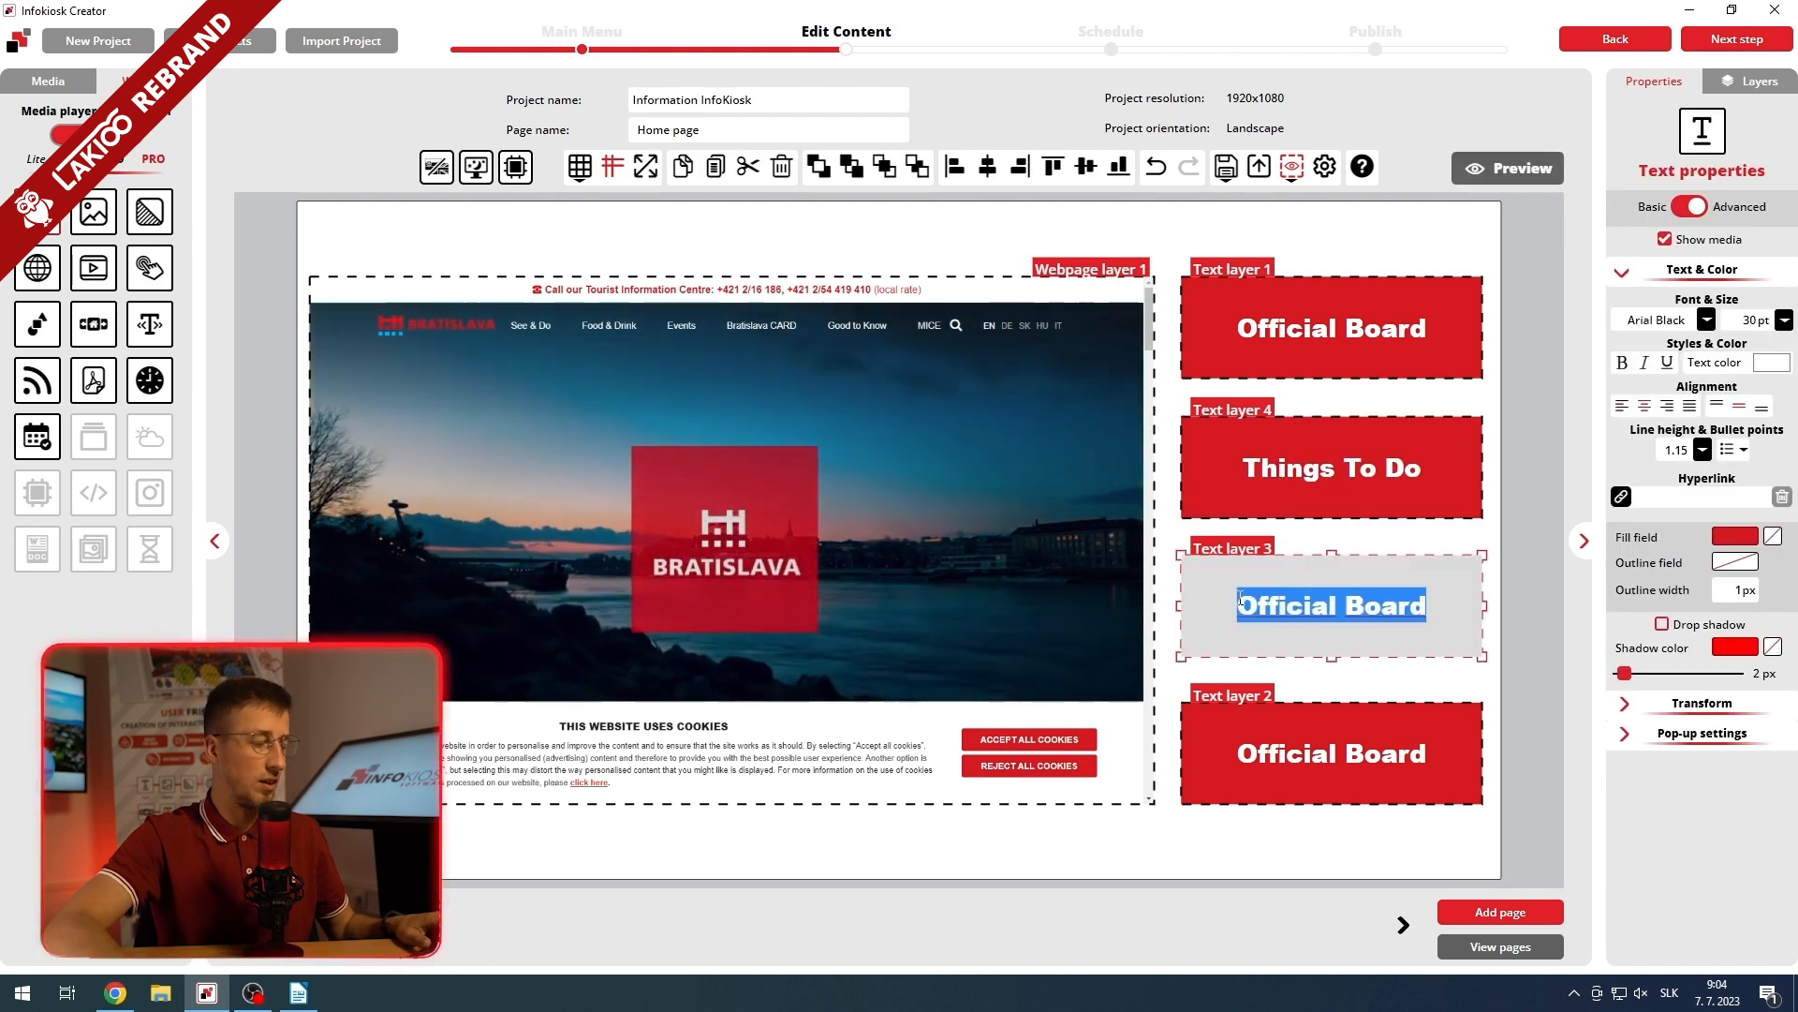
text(Events)
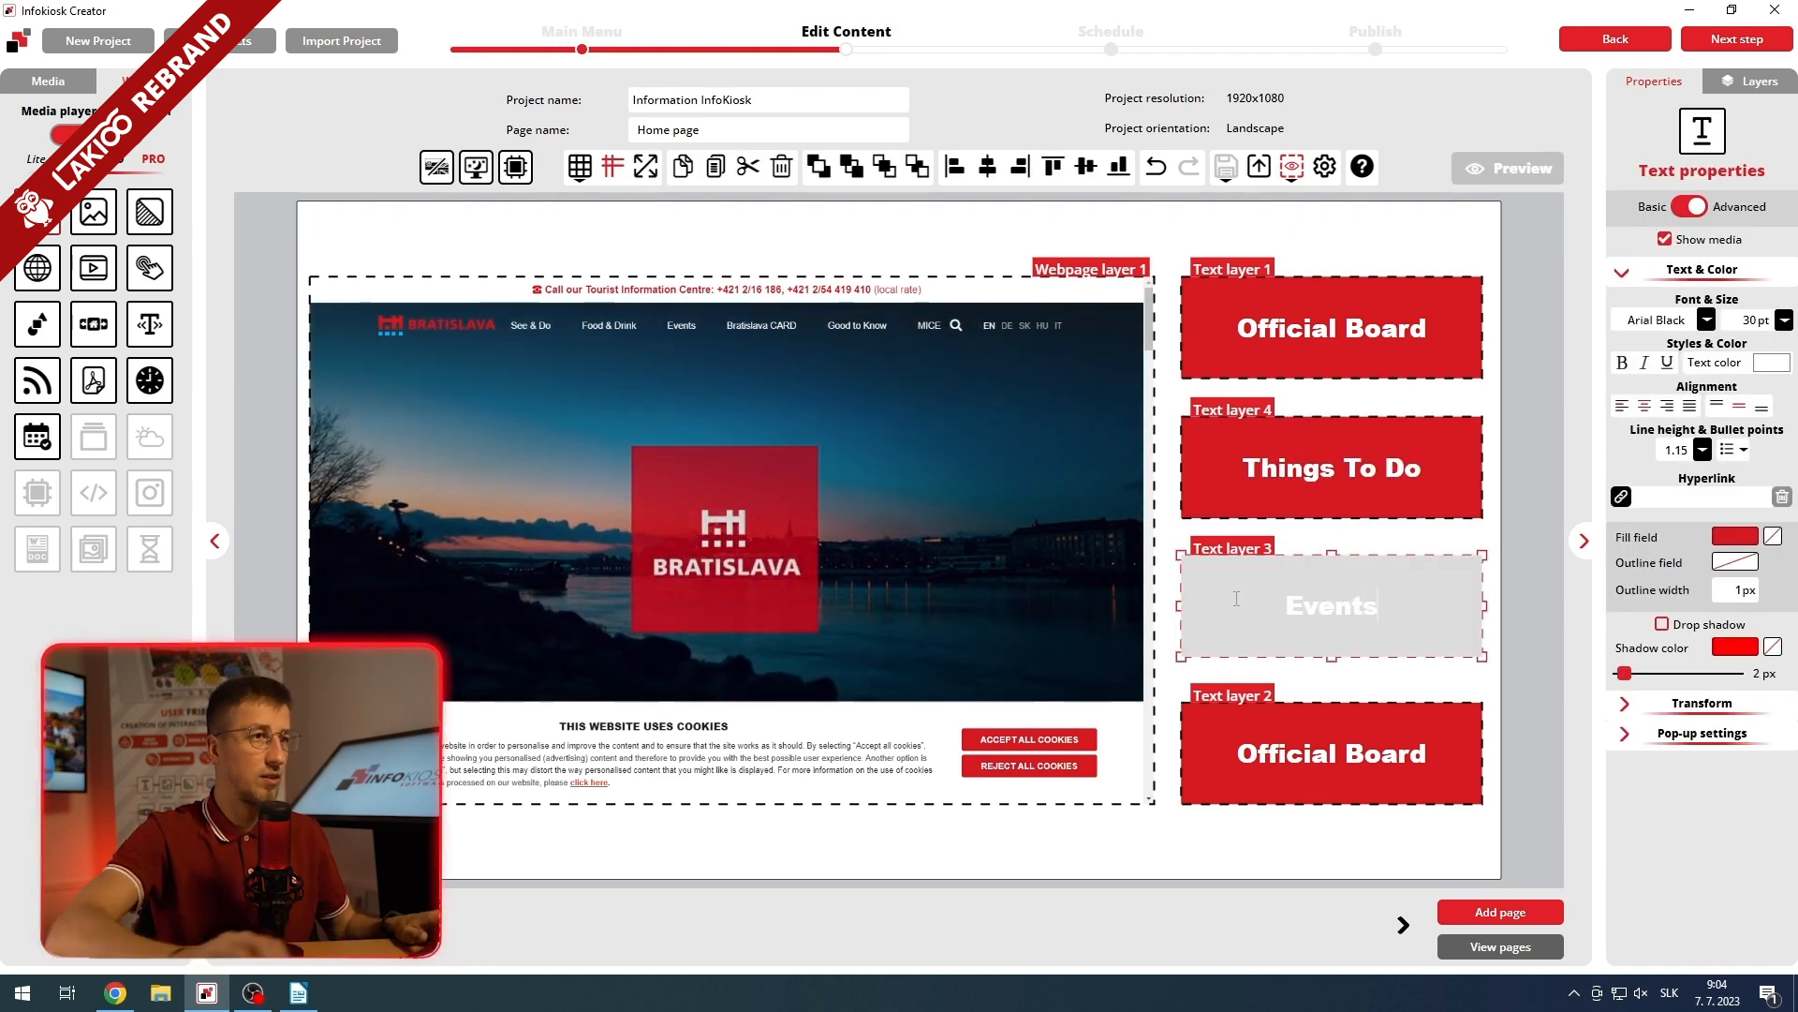
click(1289, 684)
- Replace the text of the lowest red box with "Bratislava Card"
double_click(1316, 753)
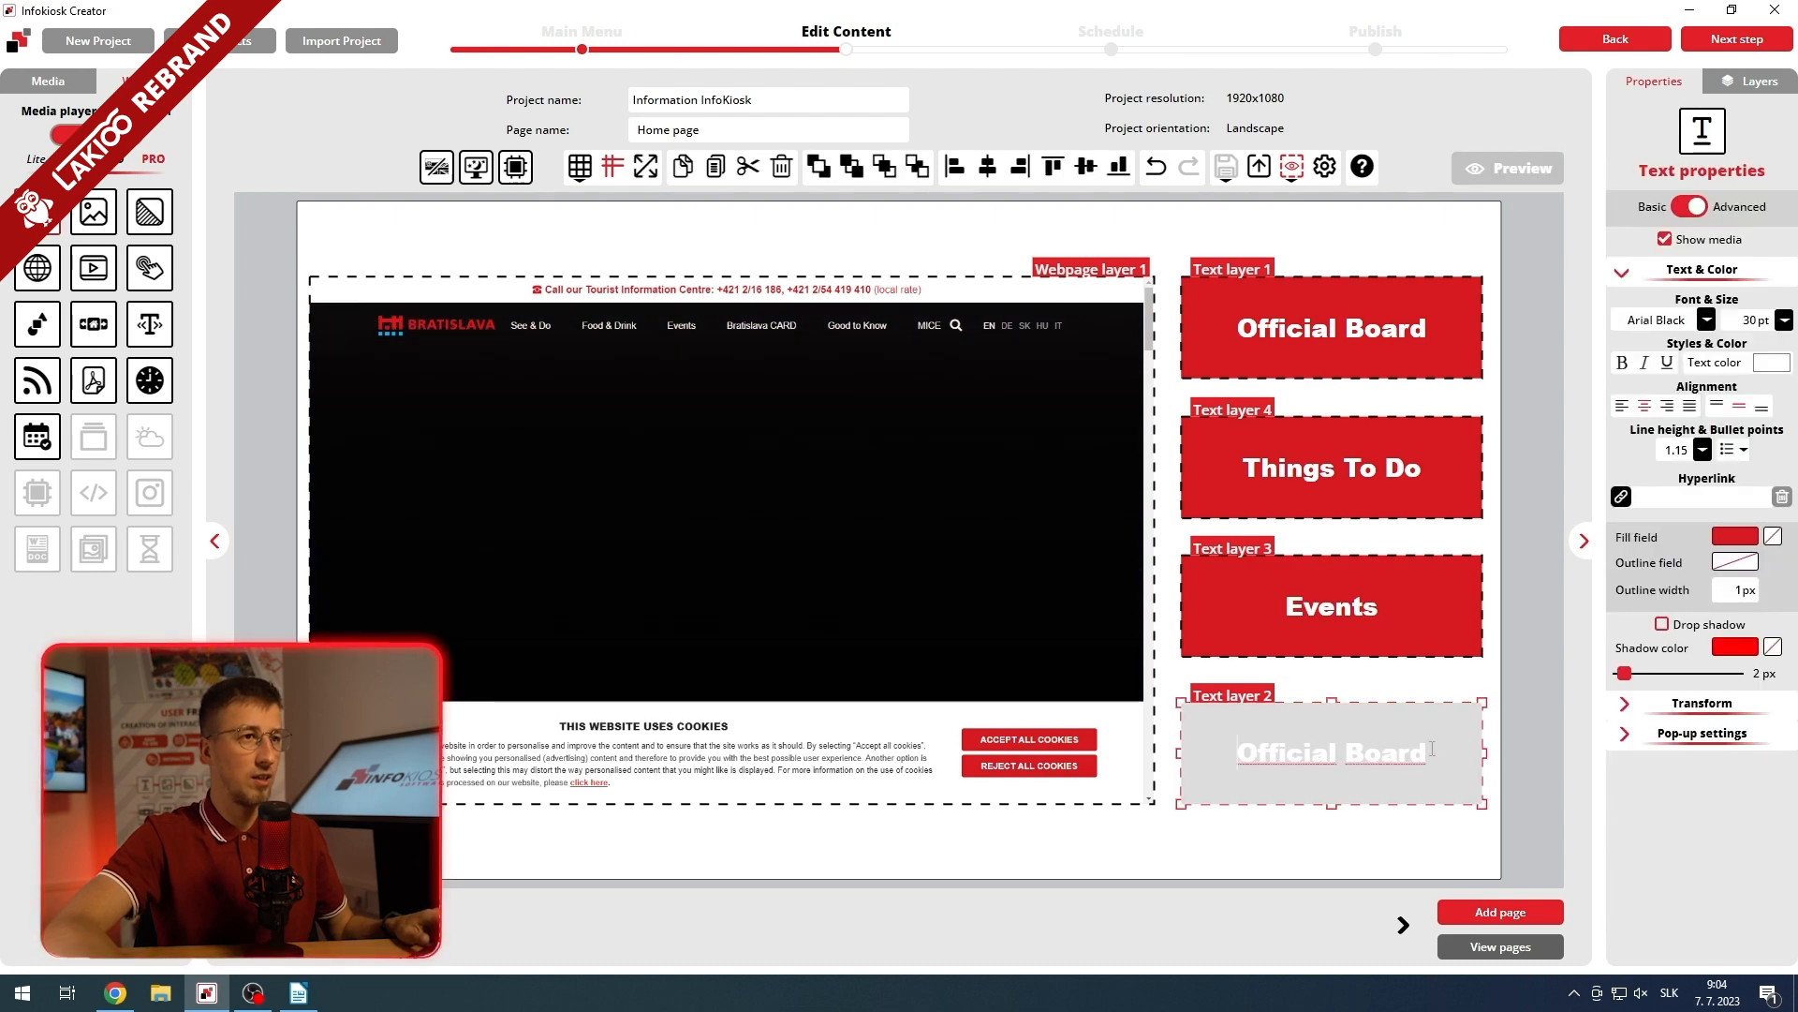
drag(1427, 754, 1235, 757)
text(Br)
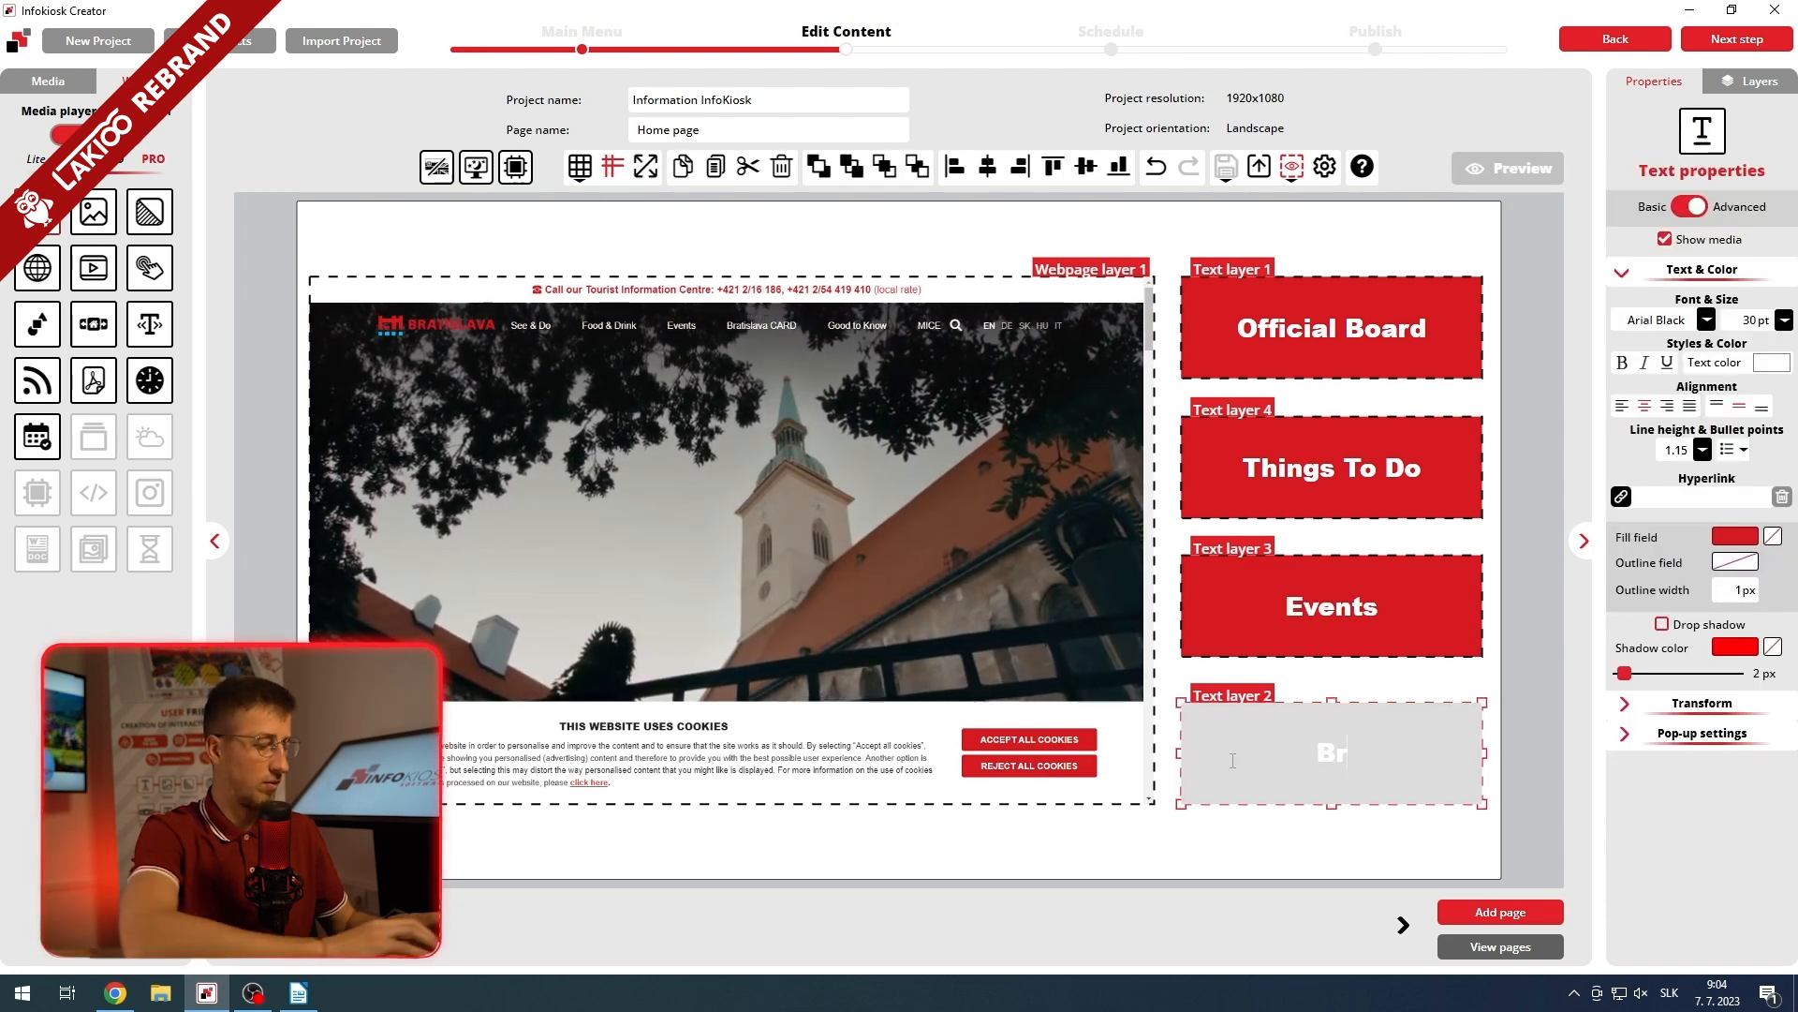
text(atislava Card)
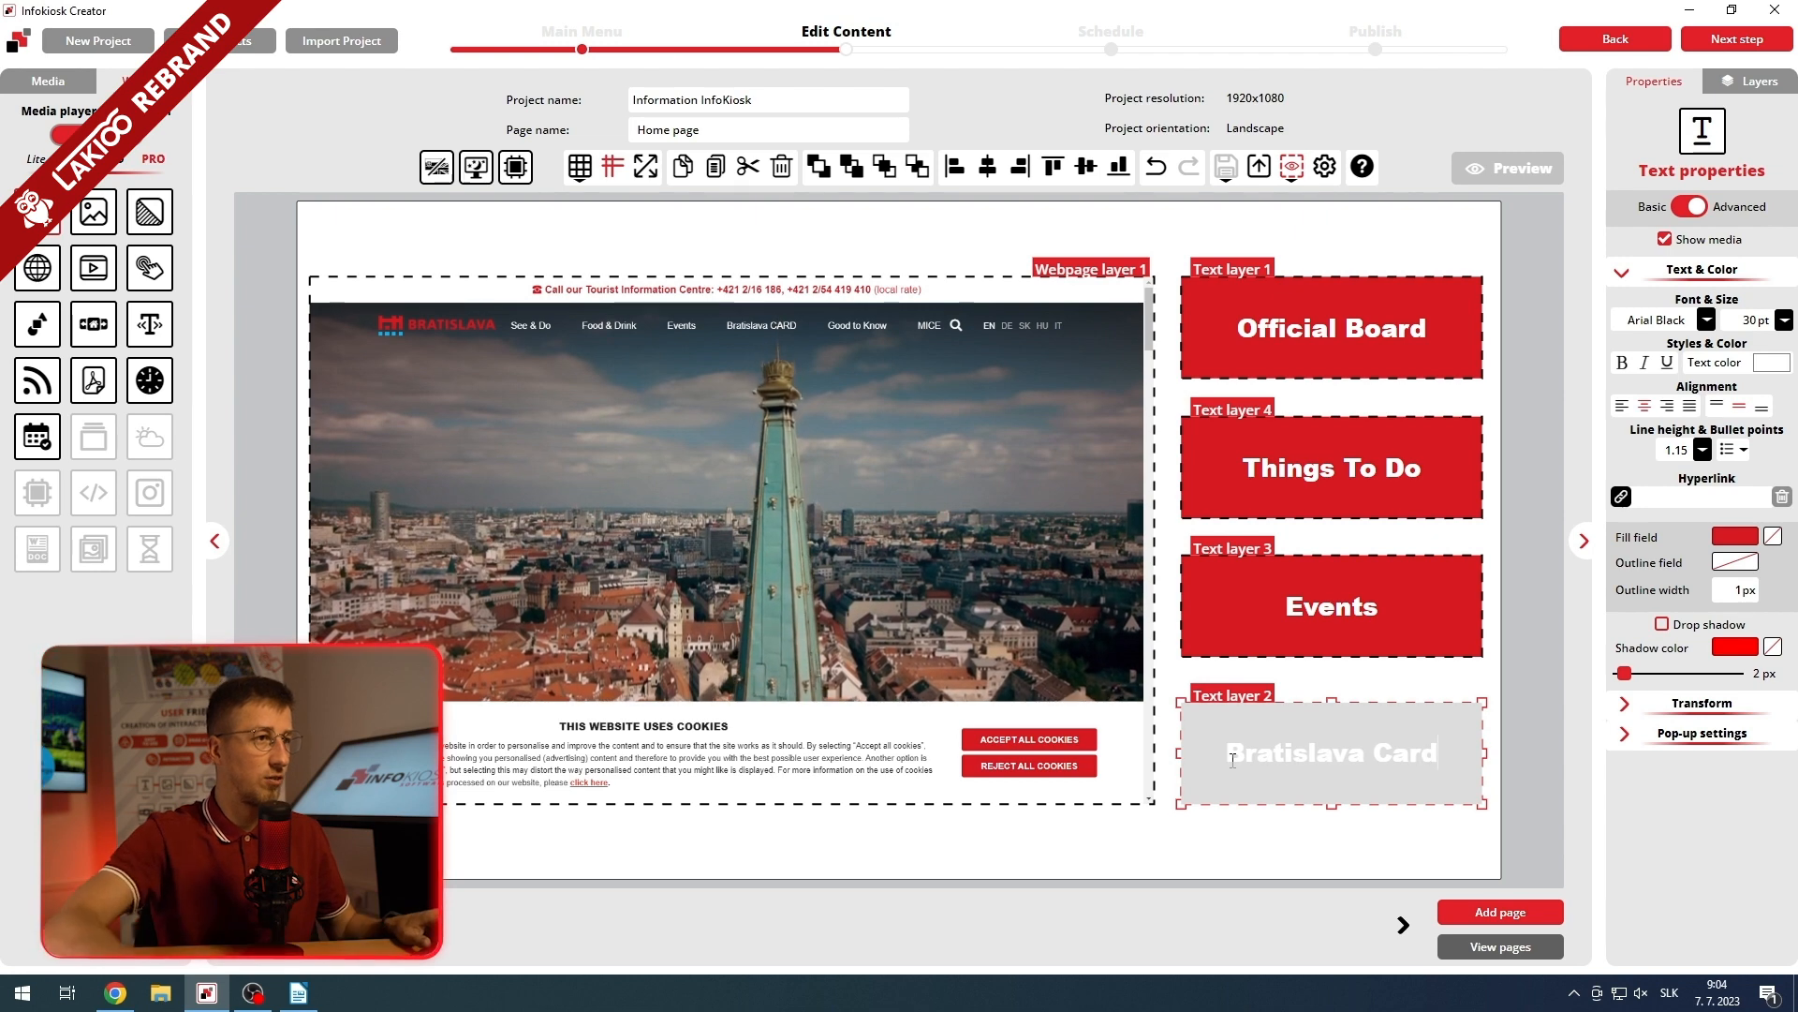
click(1286, 842)
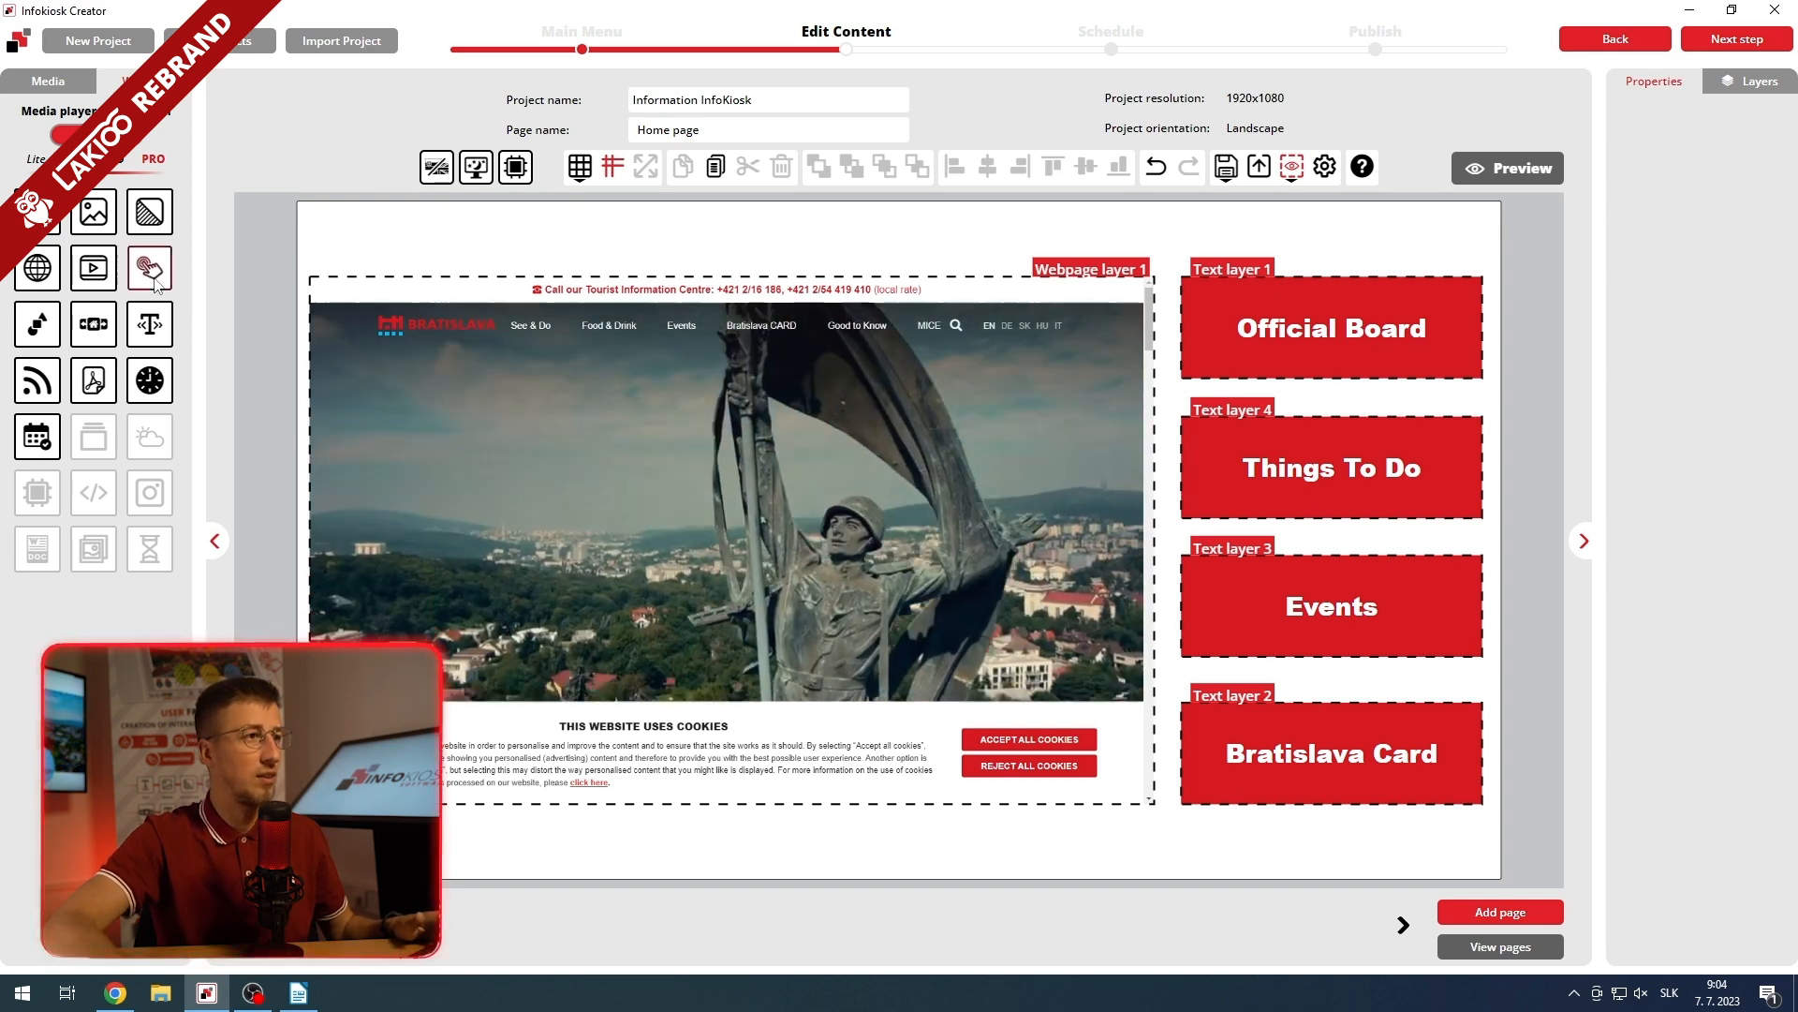
- Add a Touch widget to the page and fit it exactly over the Official Board box
drag(150, 269, 1274, 377)
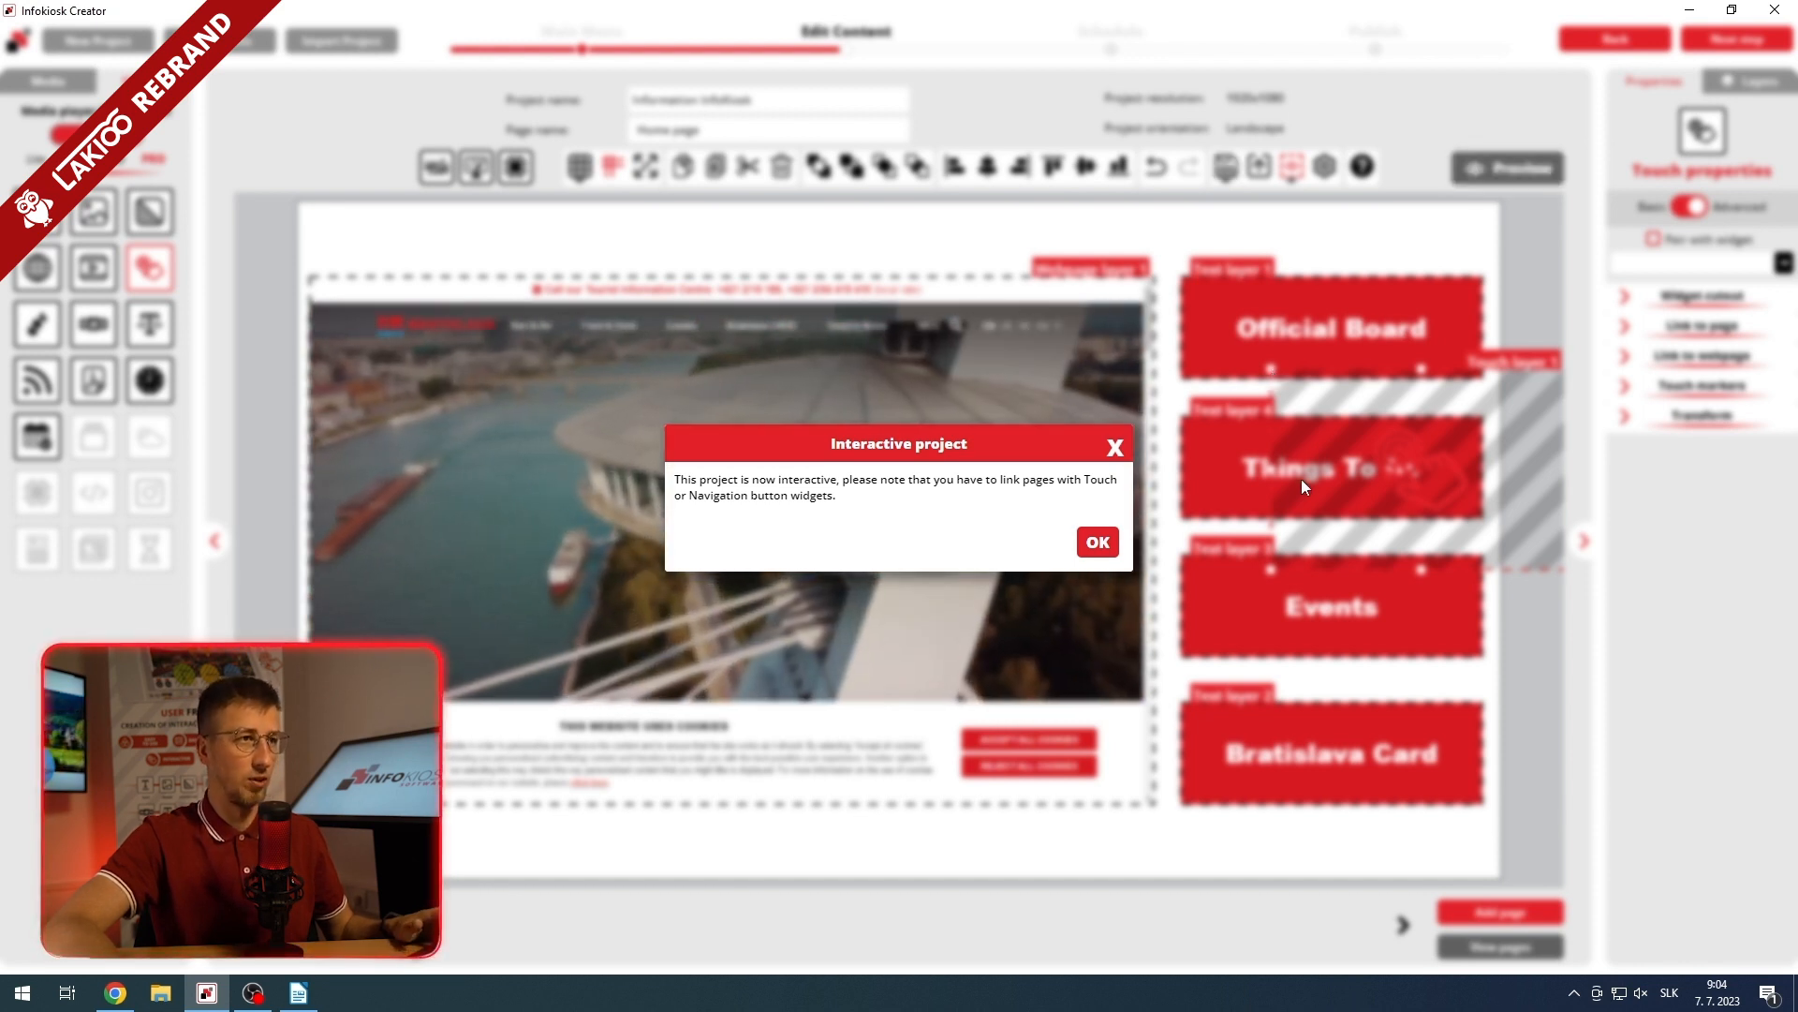
click(1097, 543)
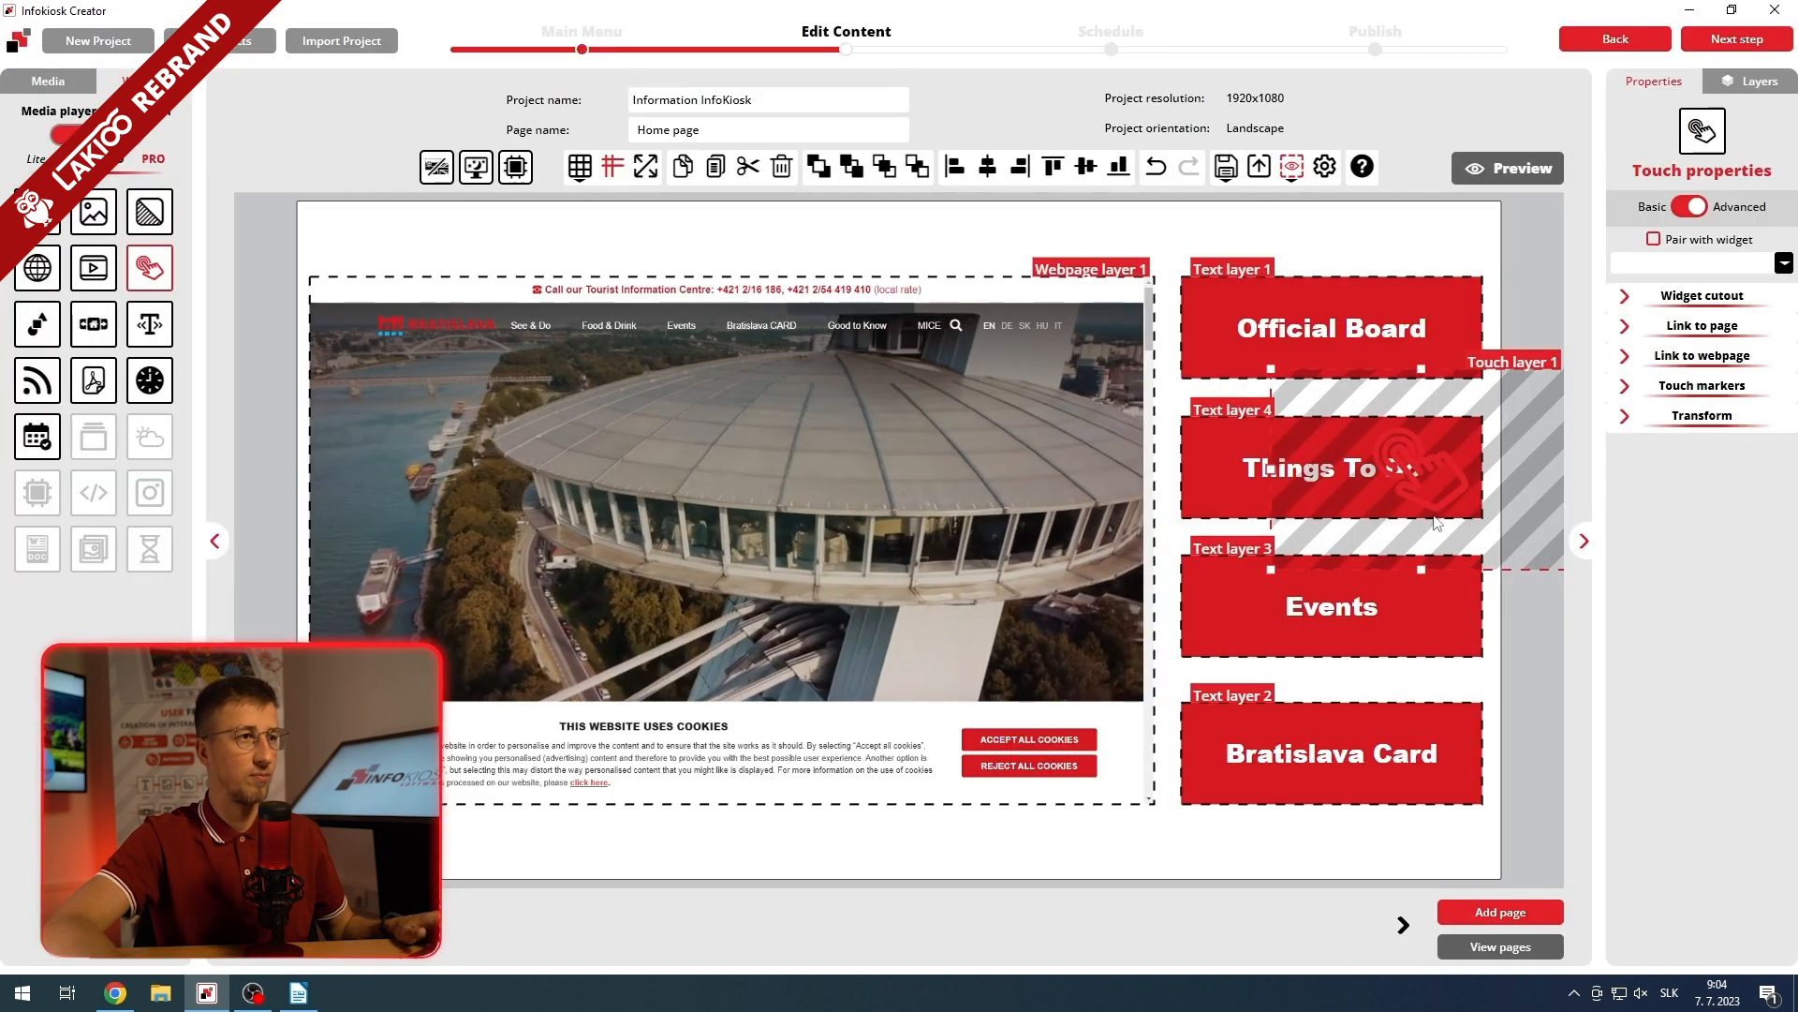
drag(1357, 402, 1337, 362)
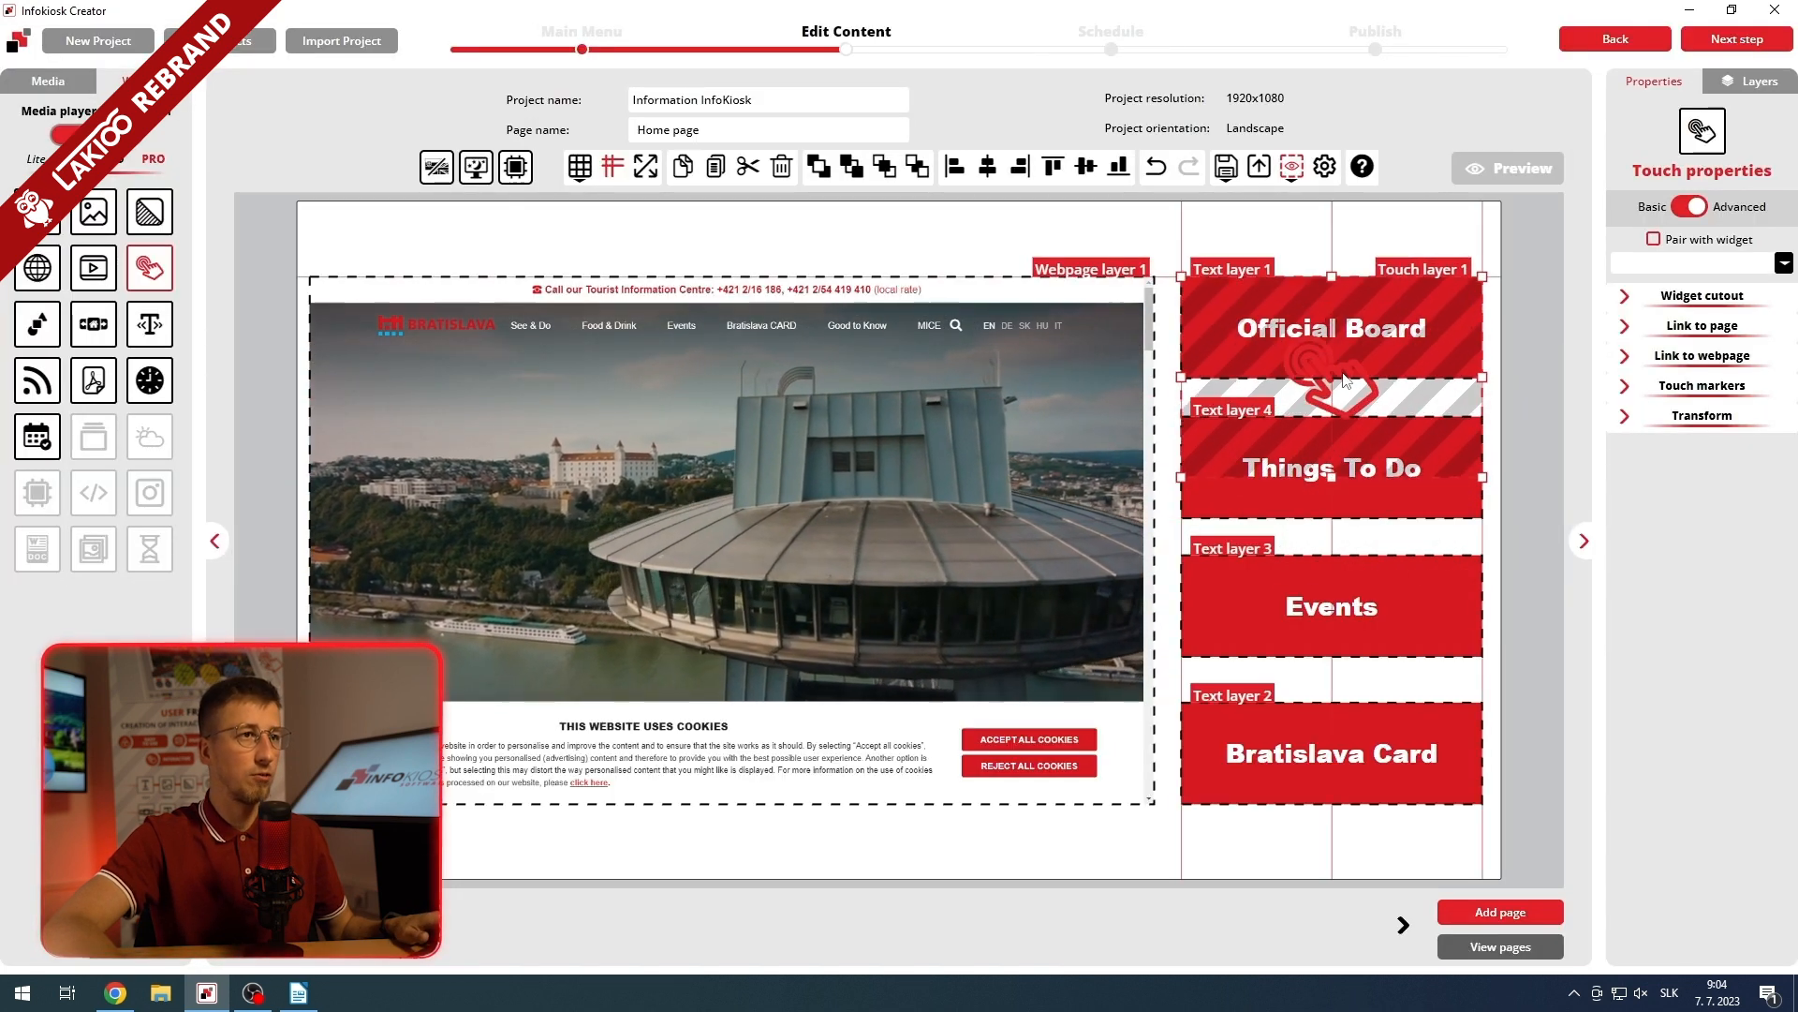
drag(1334, 482, 1324, 387)
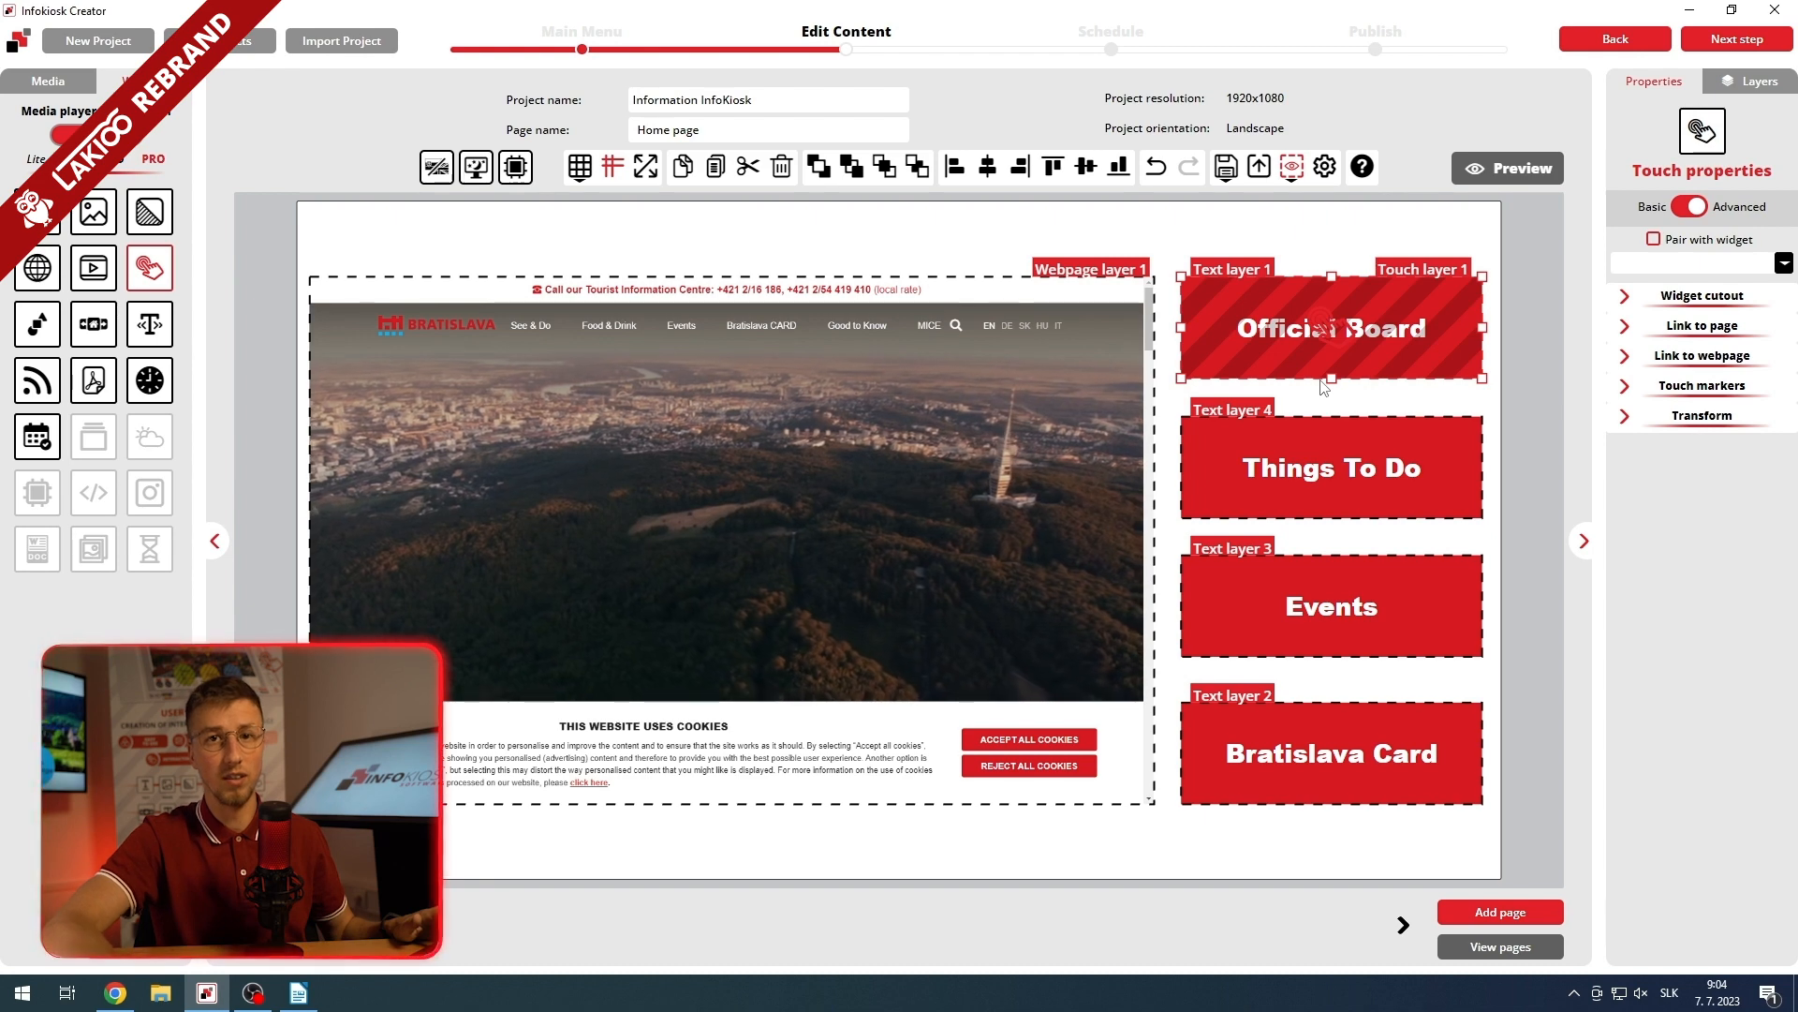
- Show the touch area's webpage link settings, then switch to Chrome and copy the address of Bratislava's Official Noticeboard page
click(1630, 360)
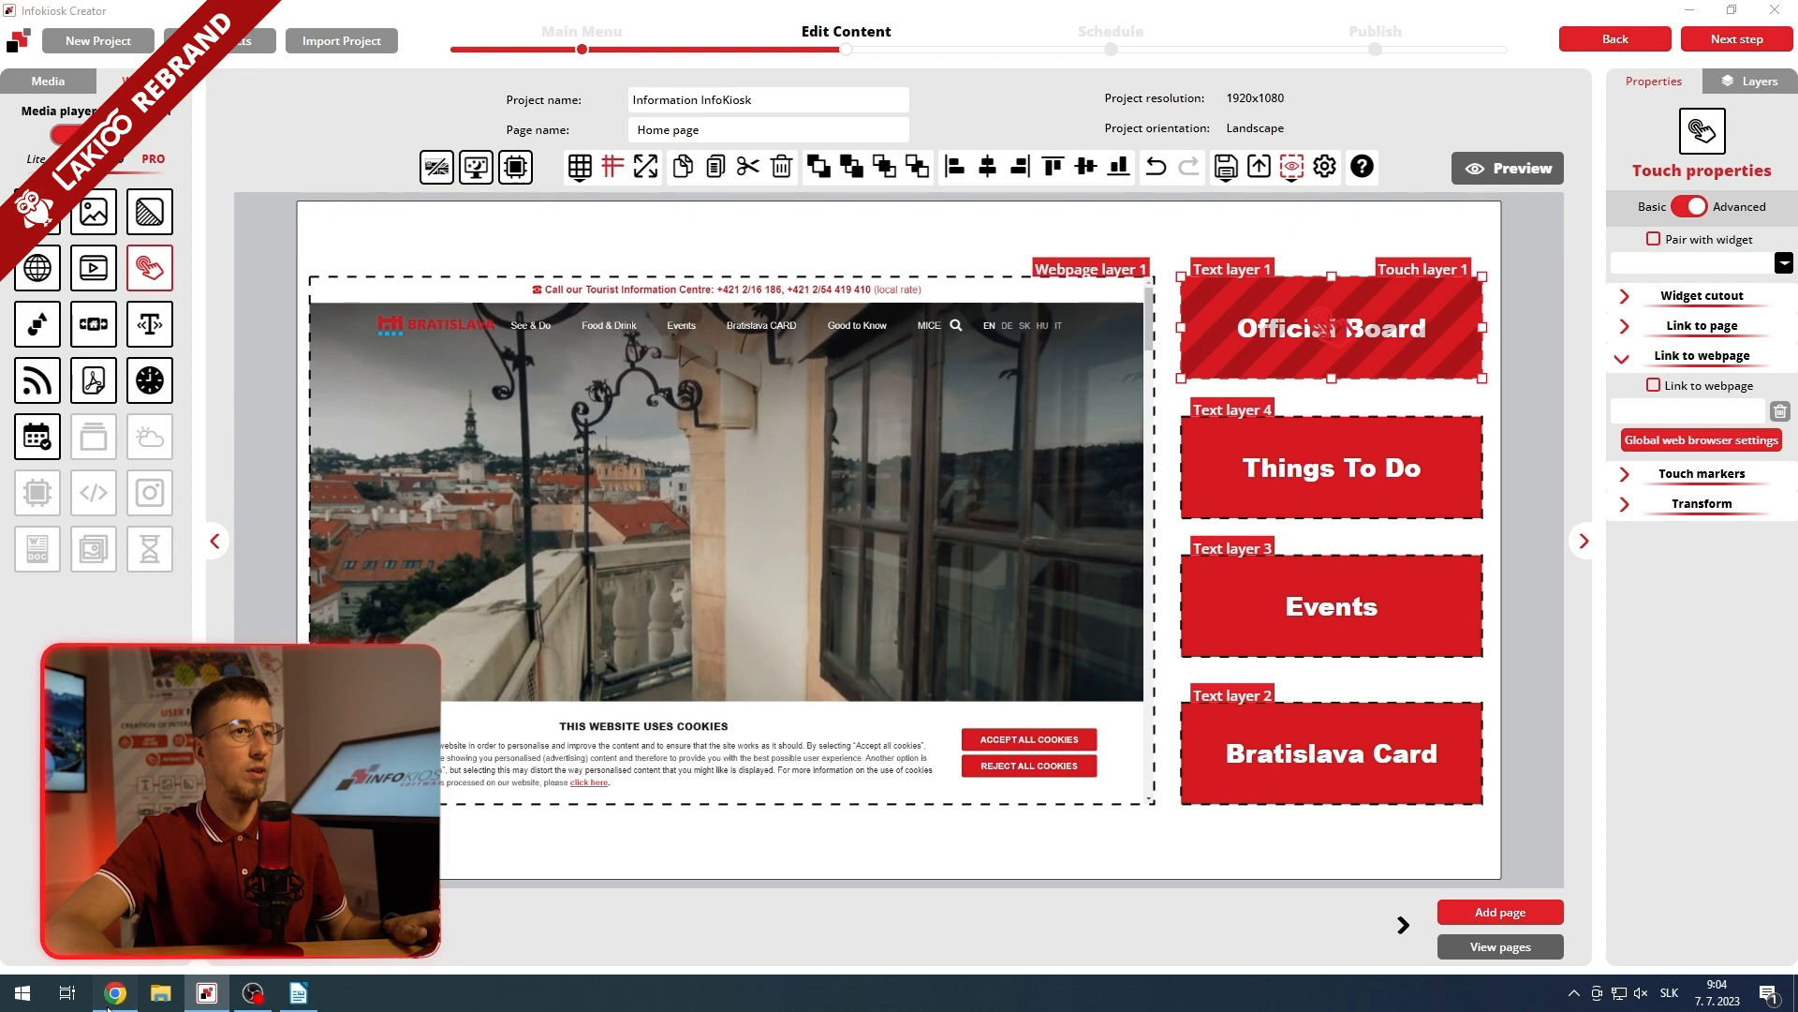
click(108, 1007)
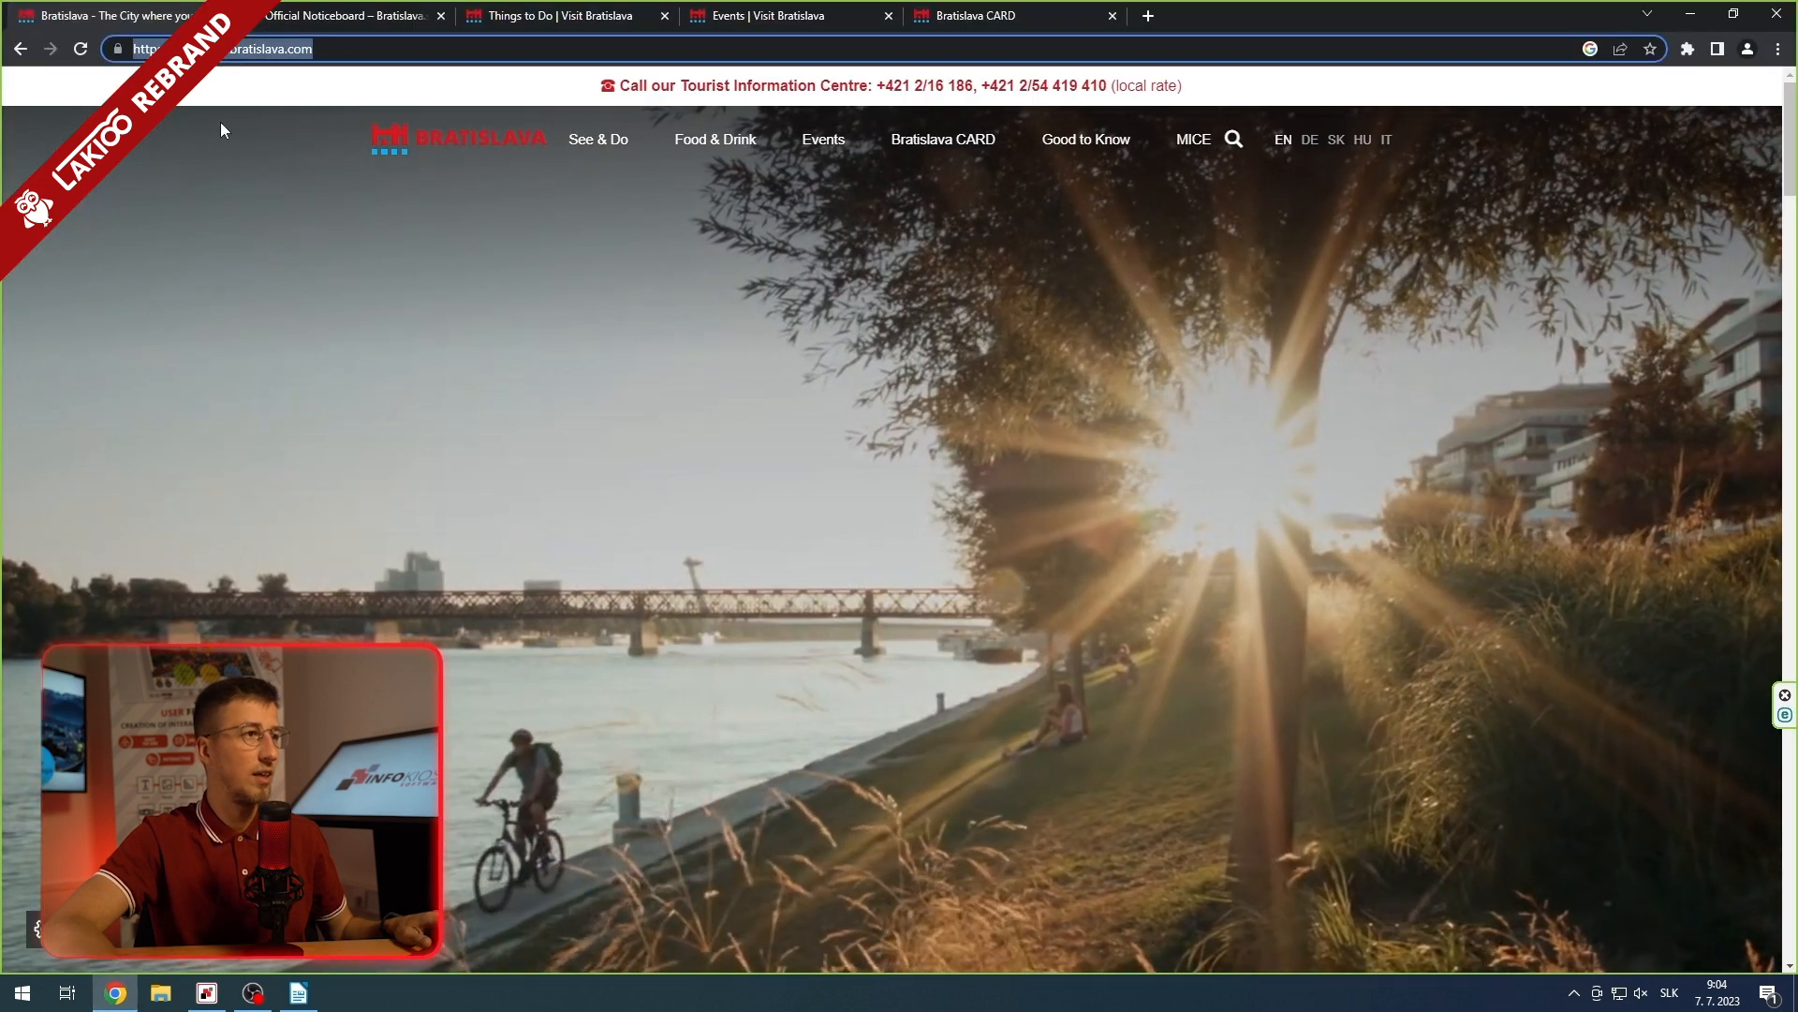
click(251, 49)
click(328, 16)
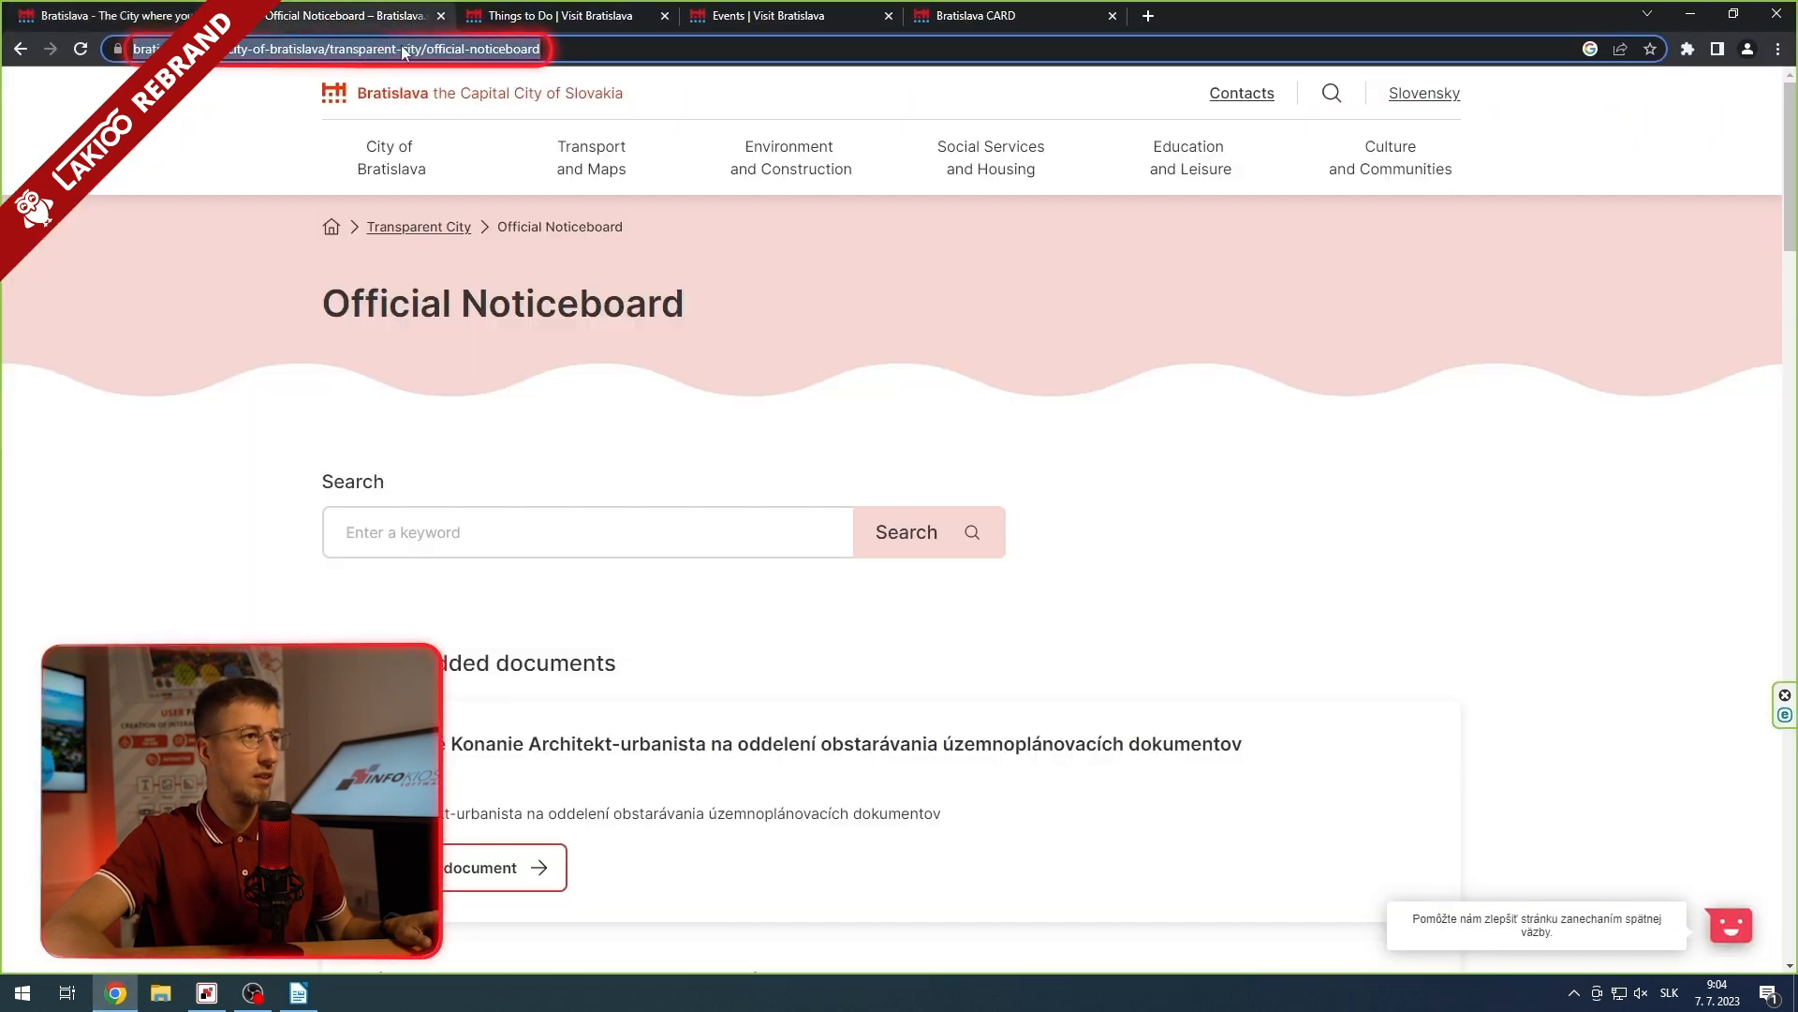
right_click(504, 56)
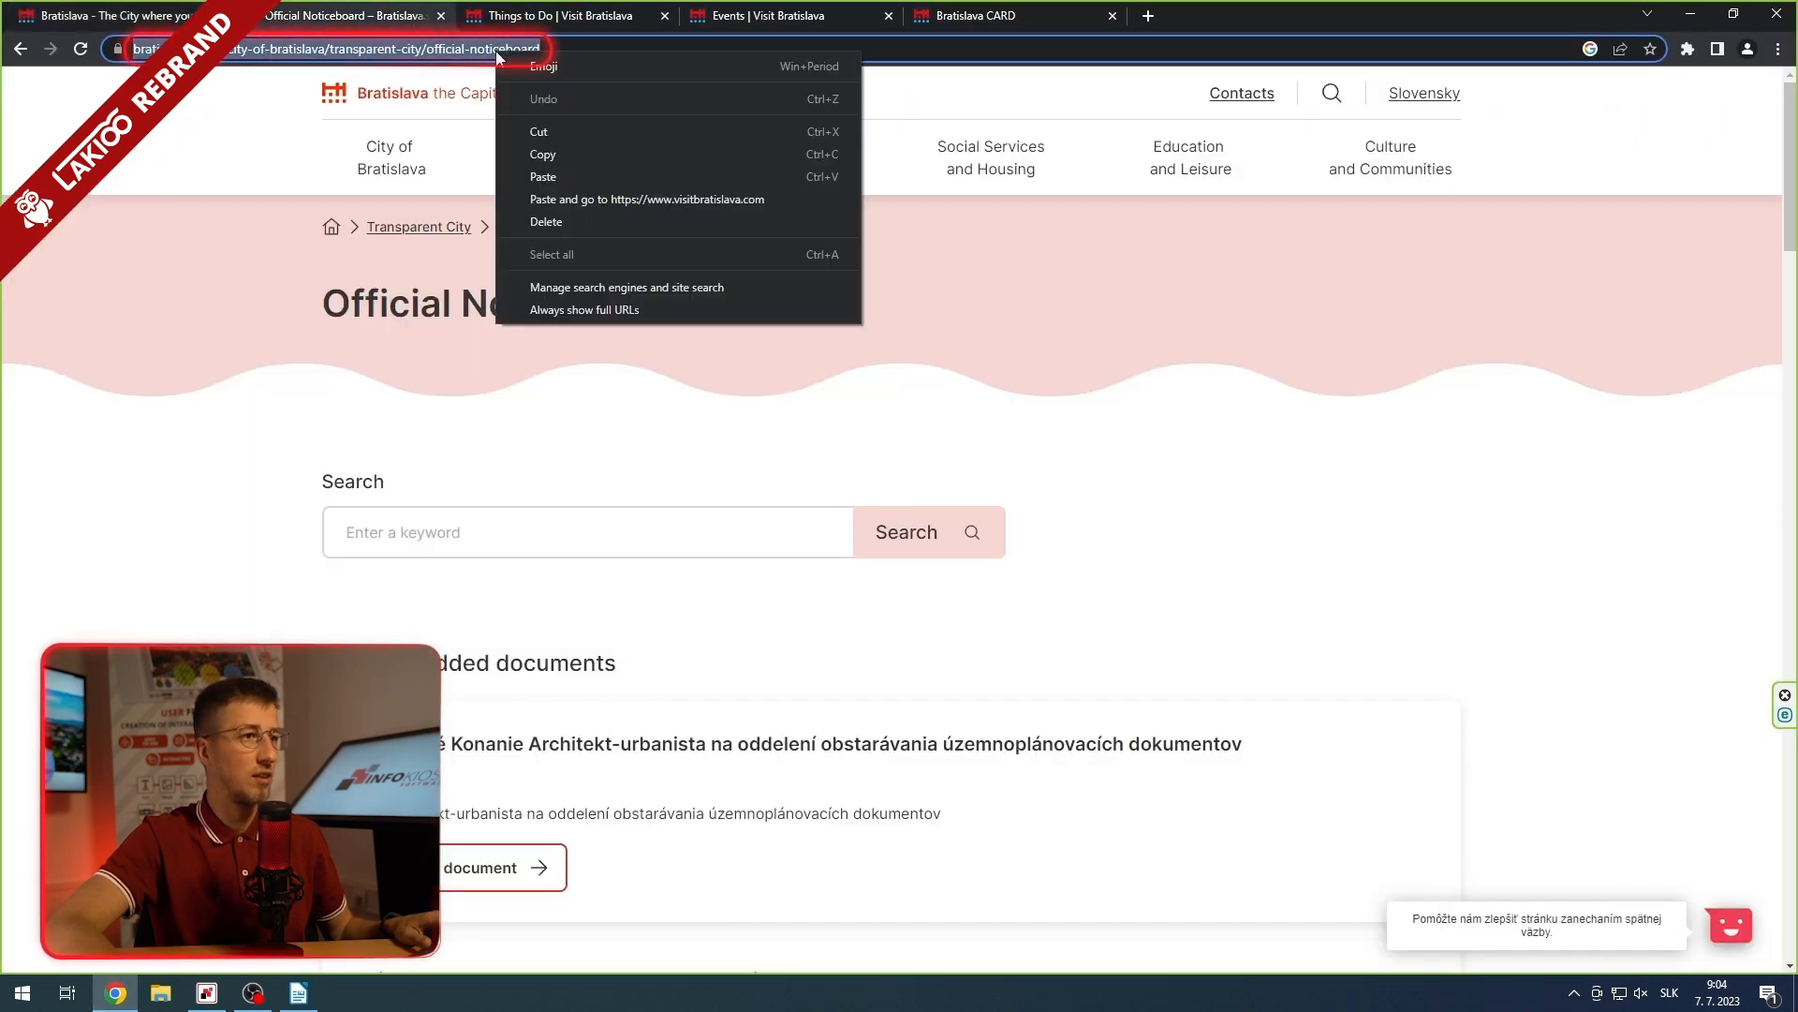
click(569, 152)
- Return to Infokiosk Creator and link the Official Board touch area to the copied noticeboard address
click(213, 991)
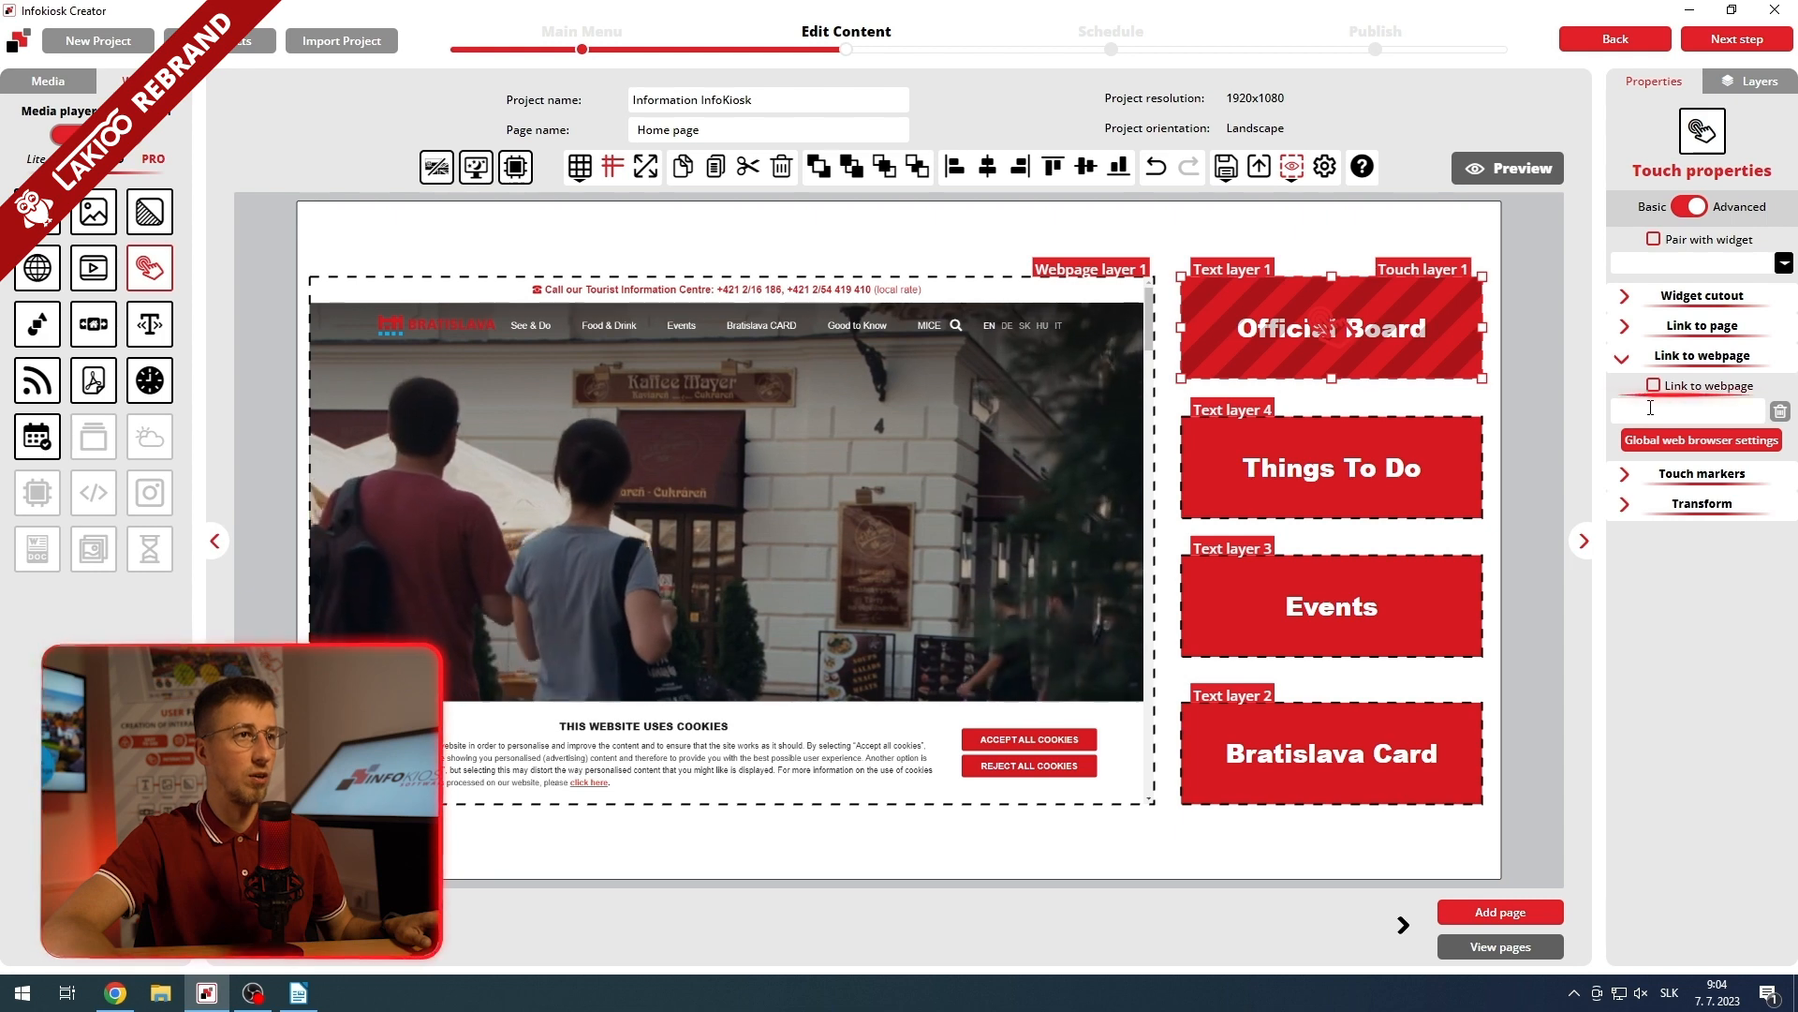
click(1650, 408)
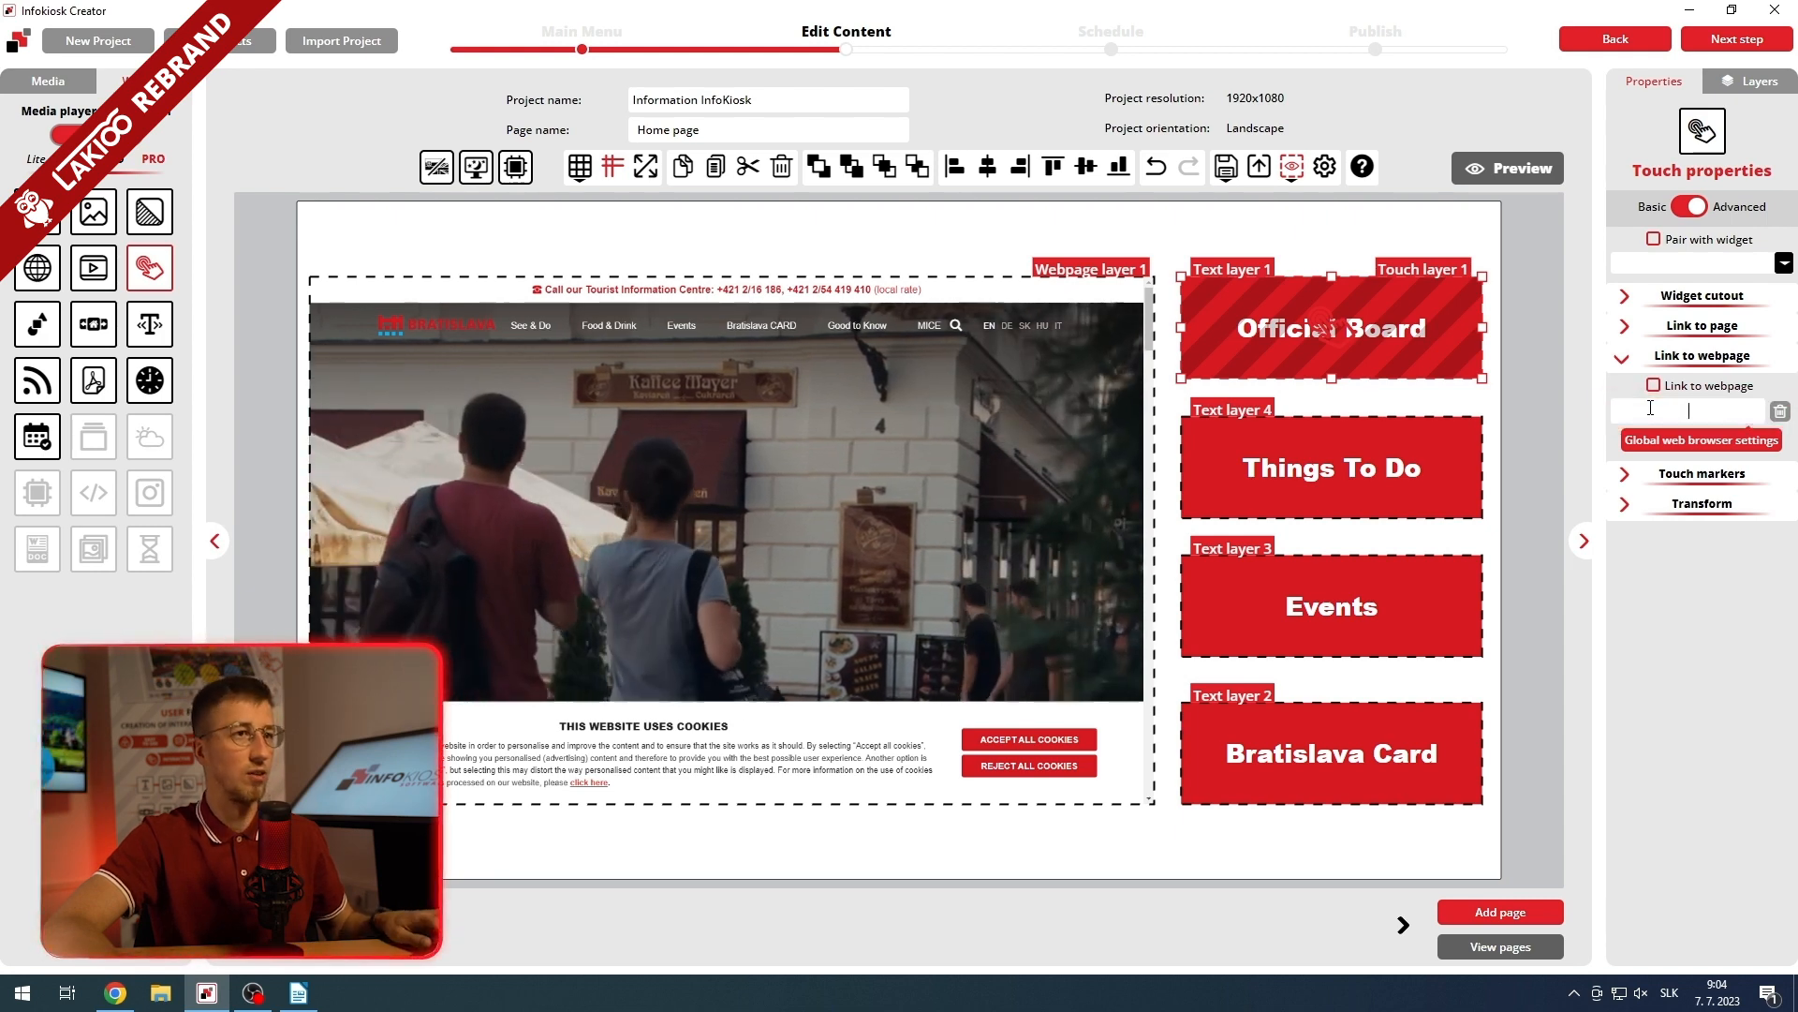
key(ctrl+v)
key(Return)
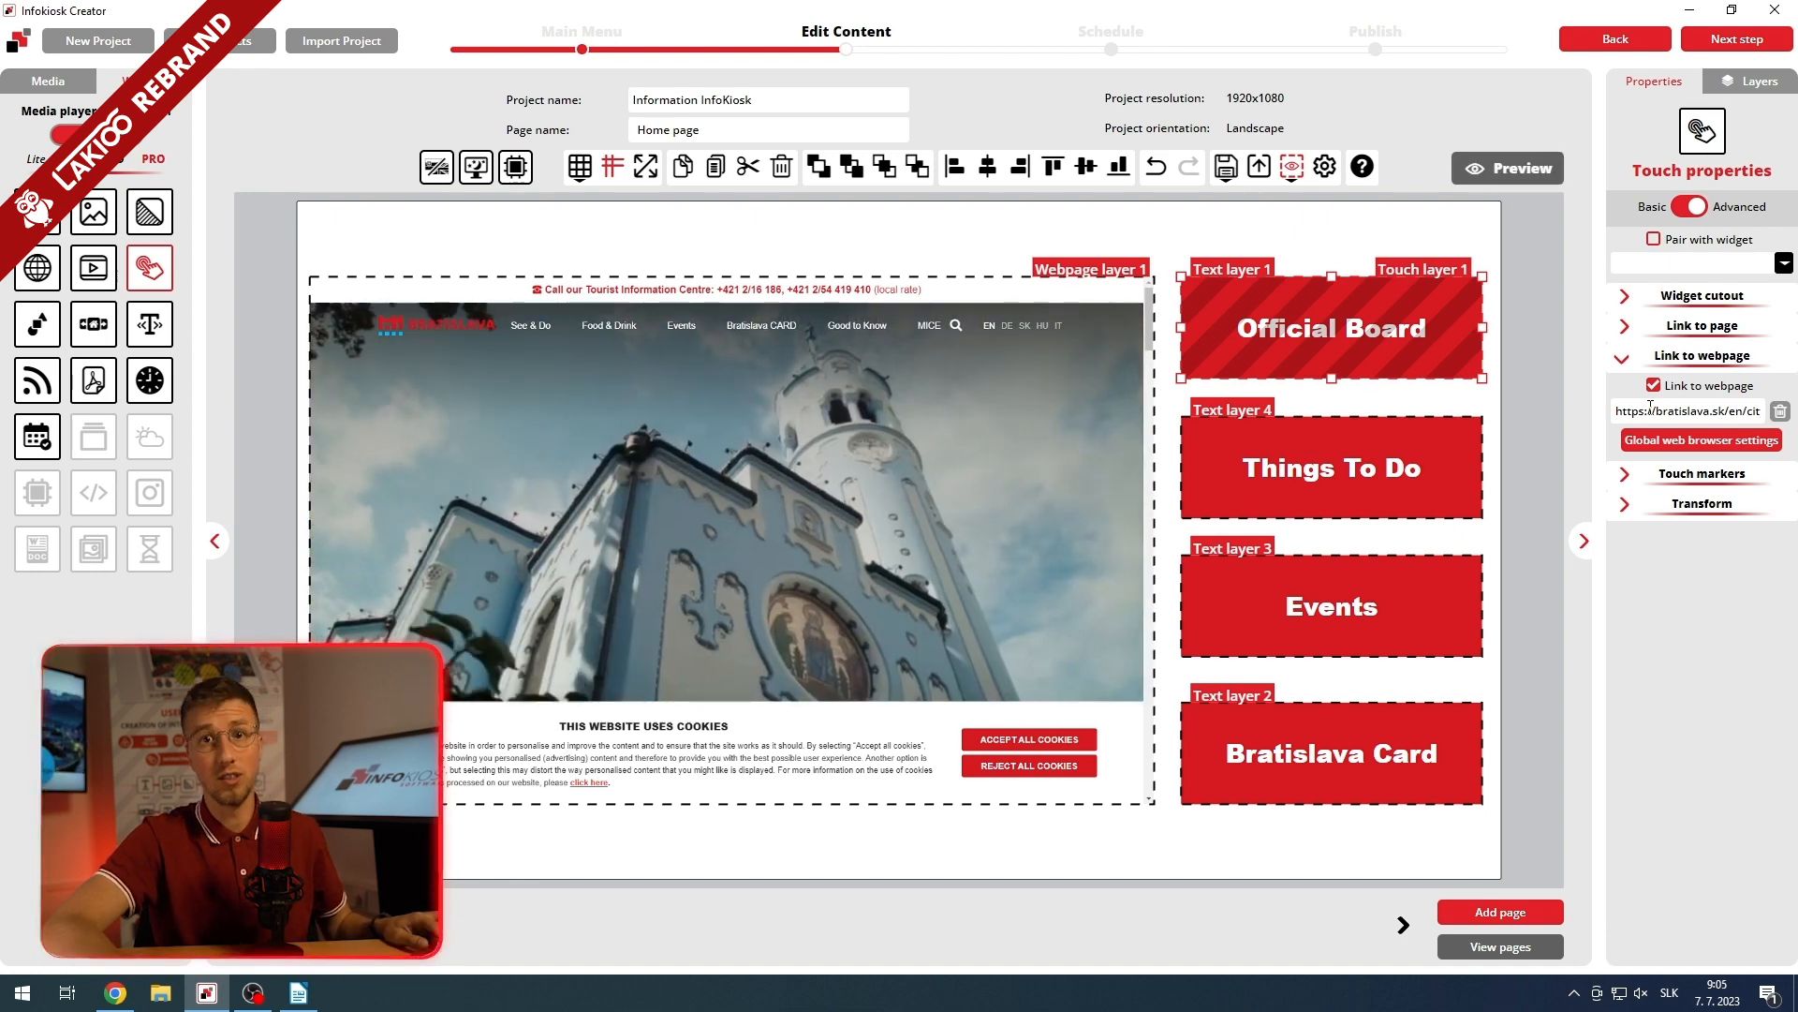
- Enable a pointing-hand touch marker on the Official Board touch area and move it into the area's lower-right corner
click(1629, 481)
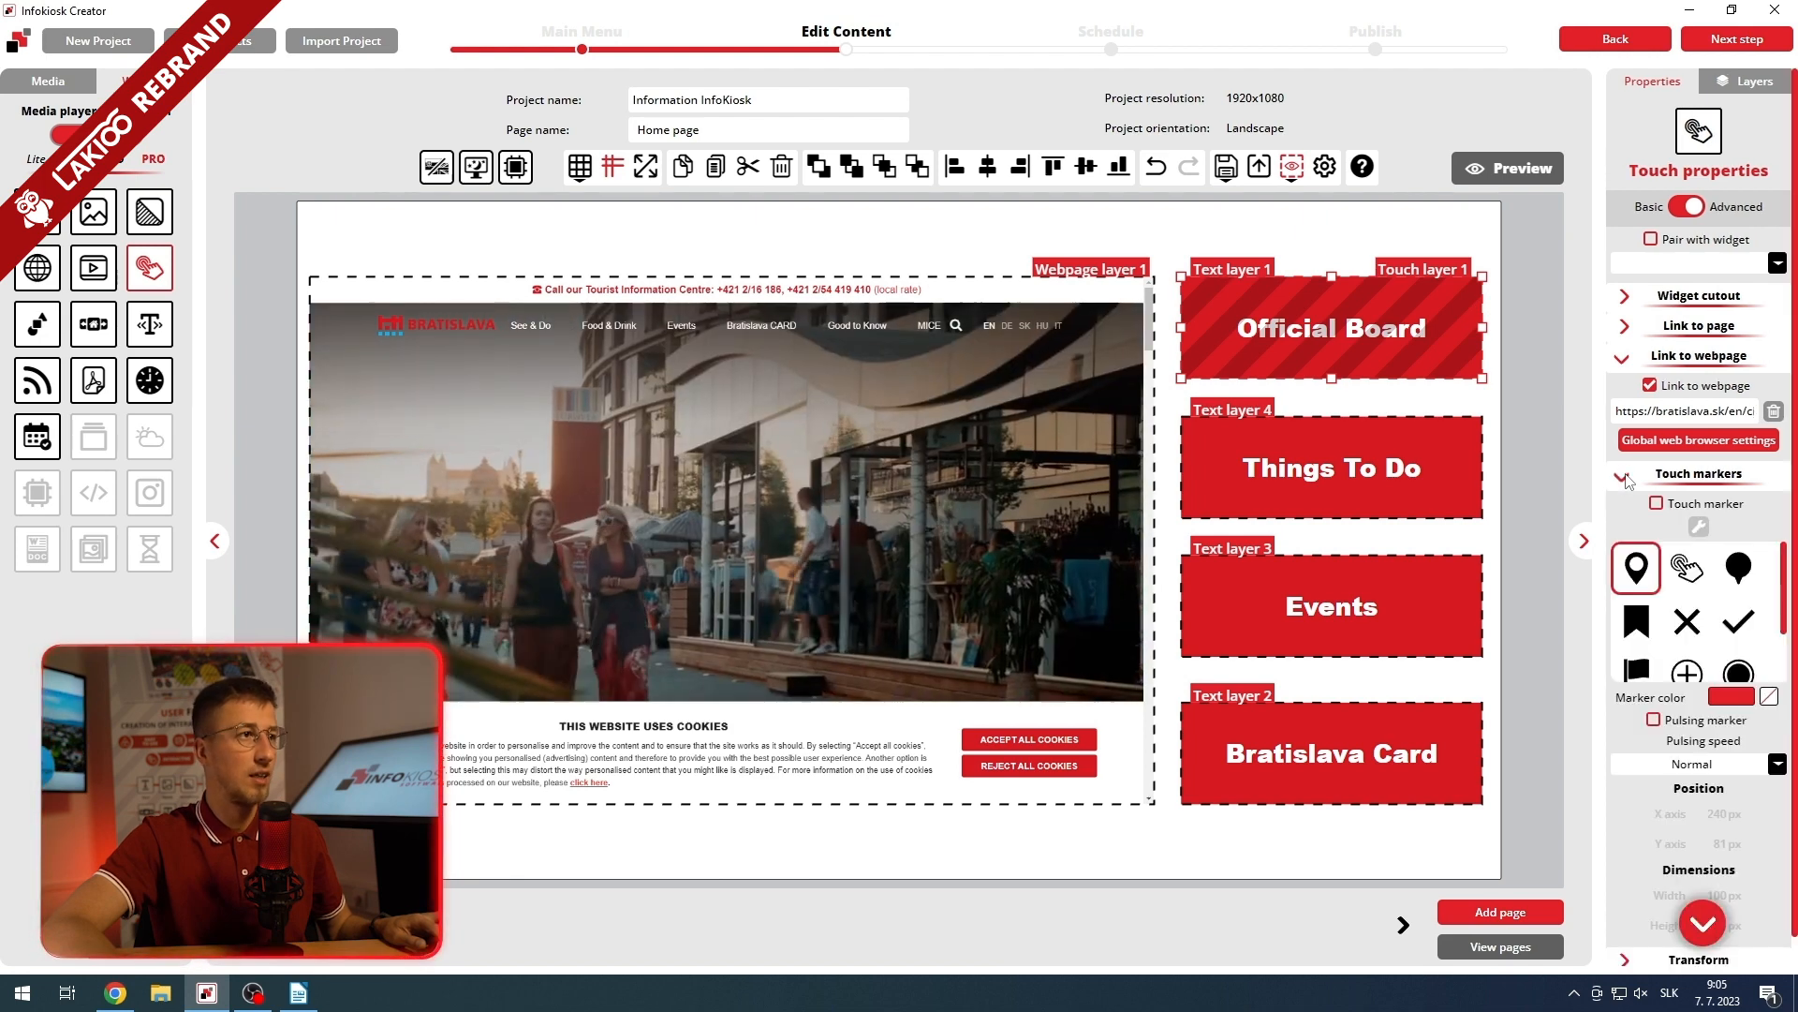
click(1656, 503)
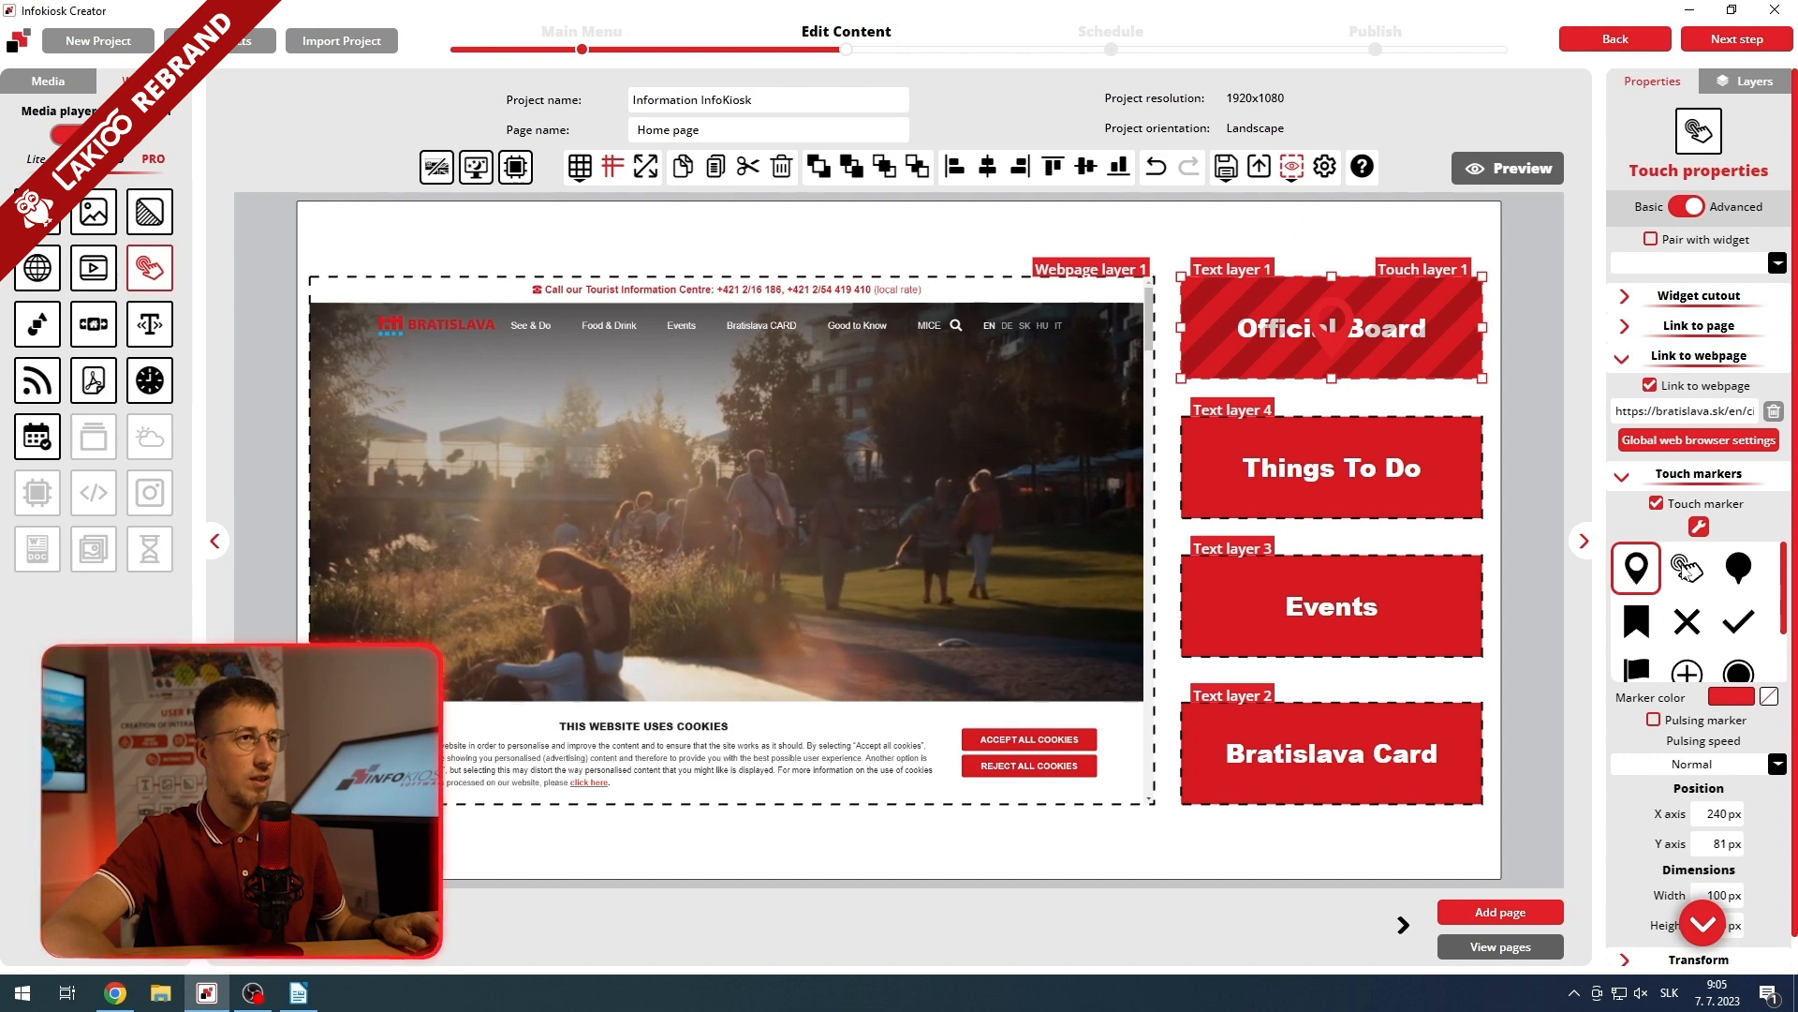
click(1687, 569)
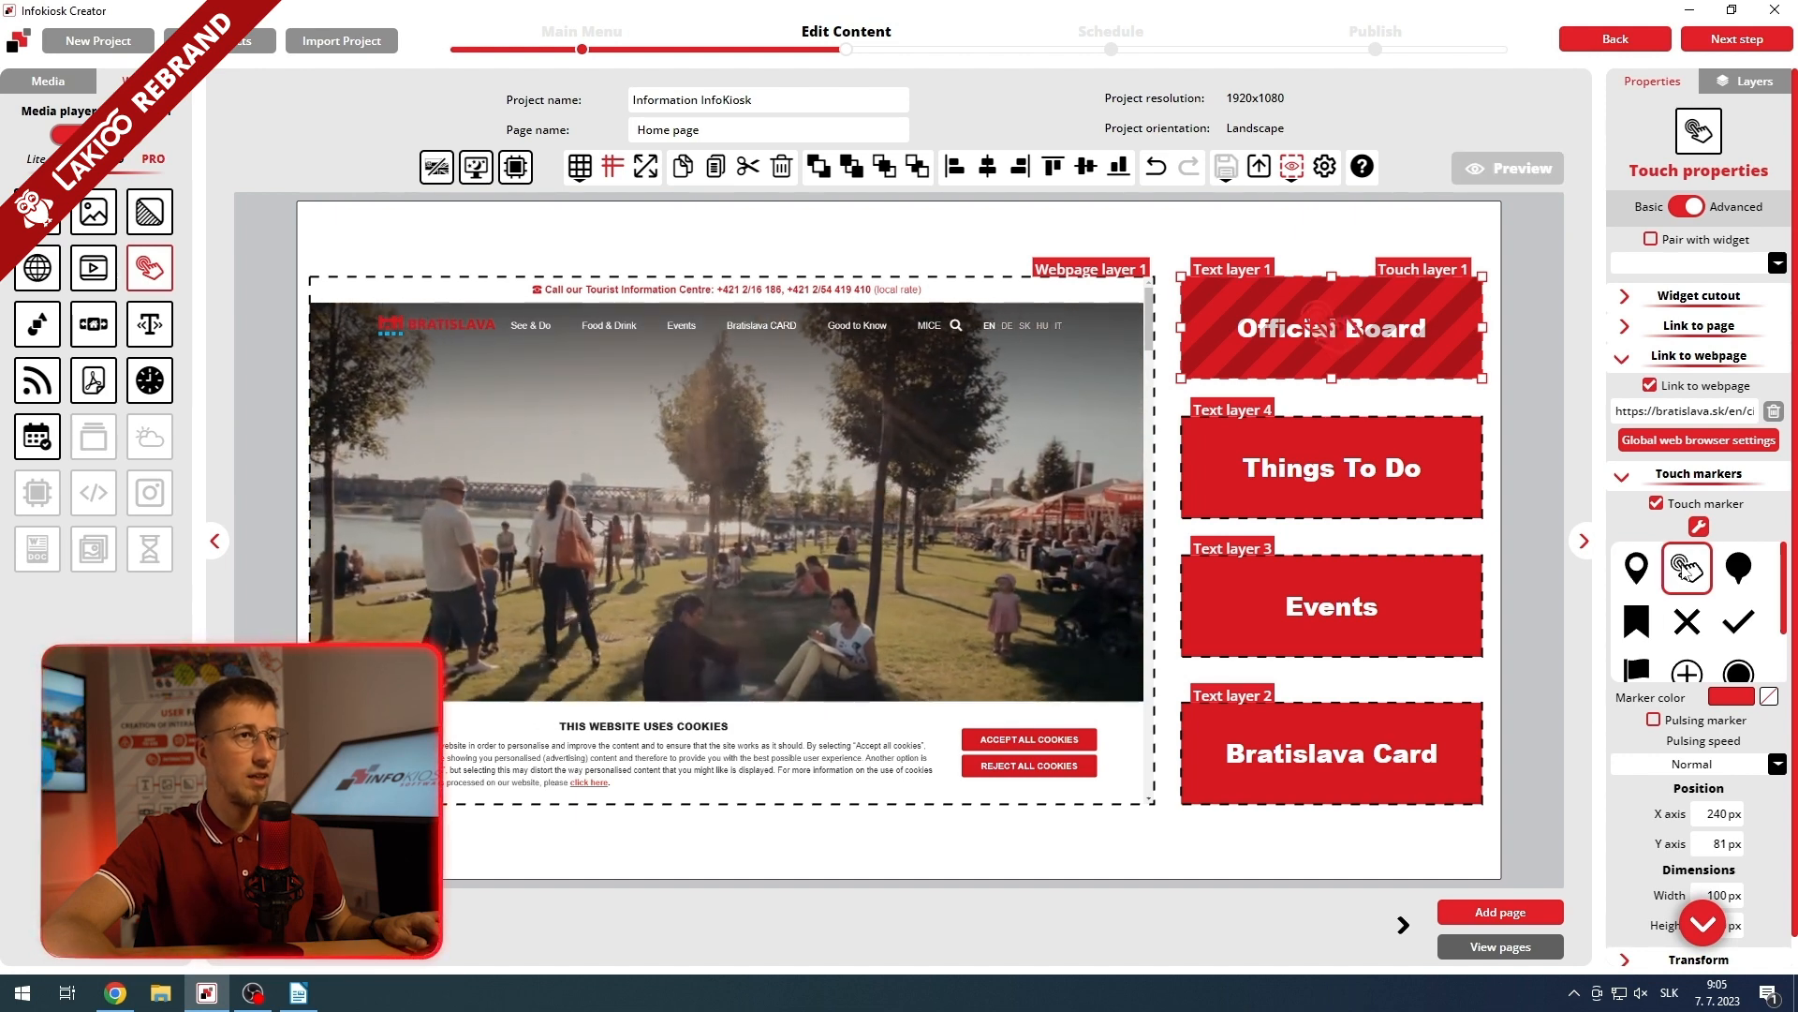
click(1697, 527)
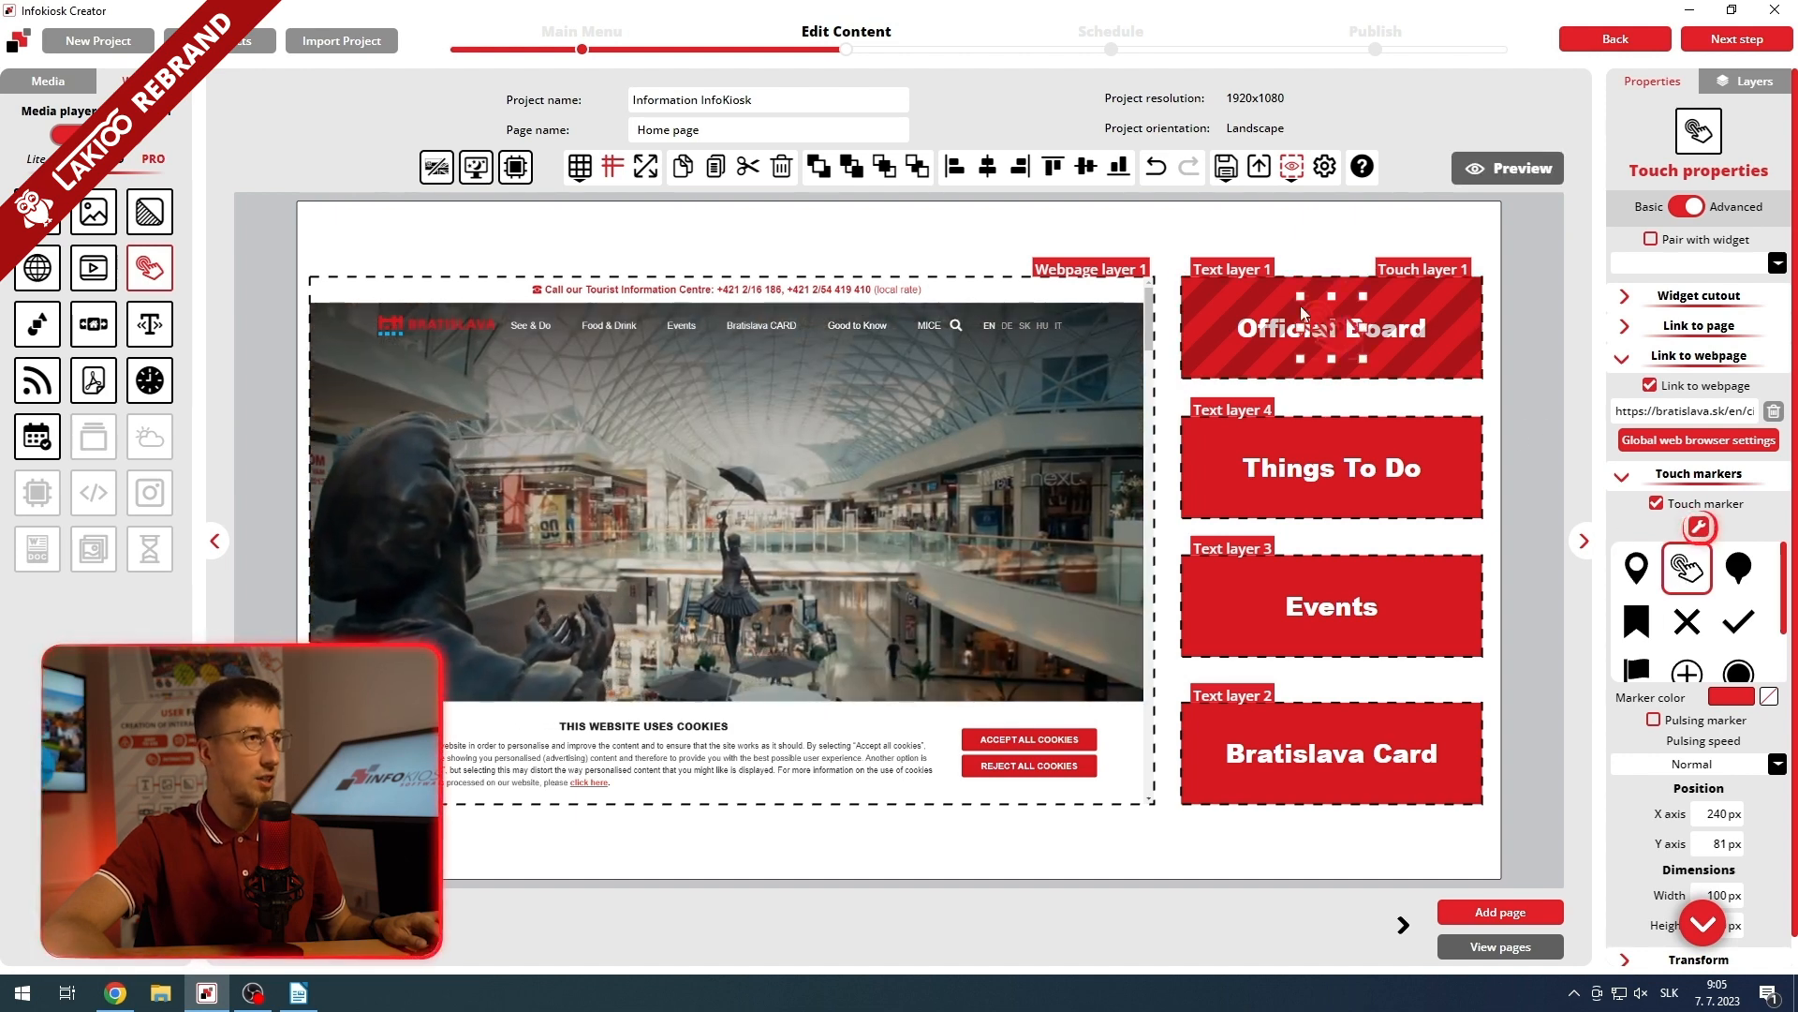
drag(1334, 335, 1463, 356)
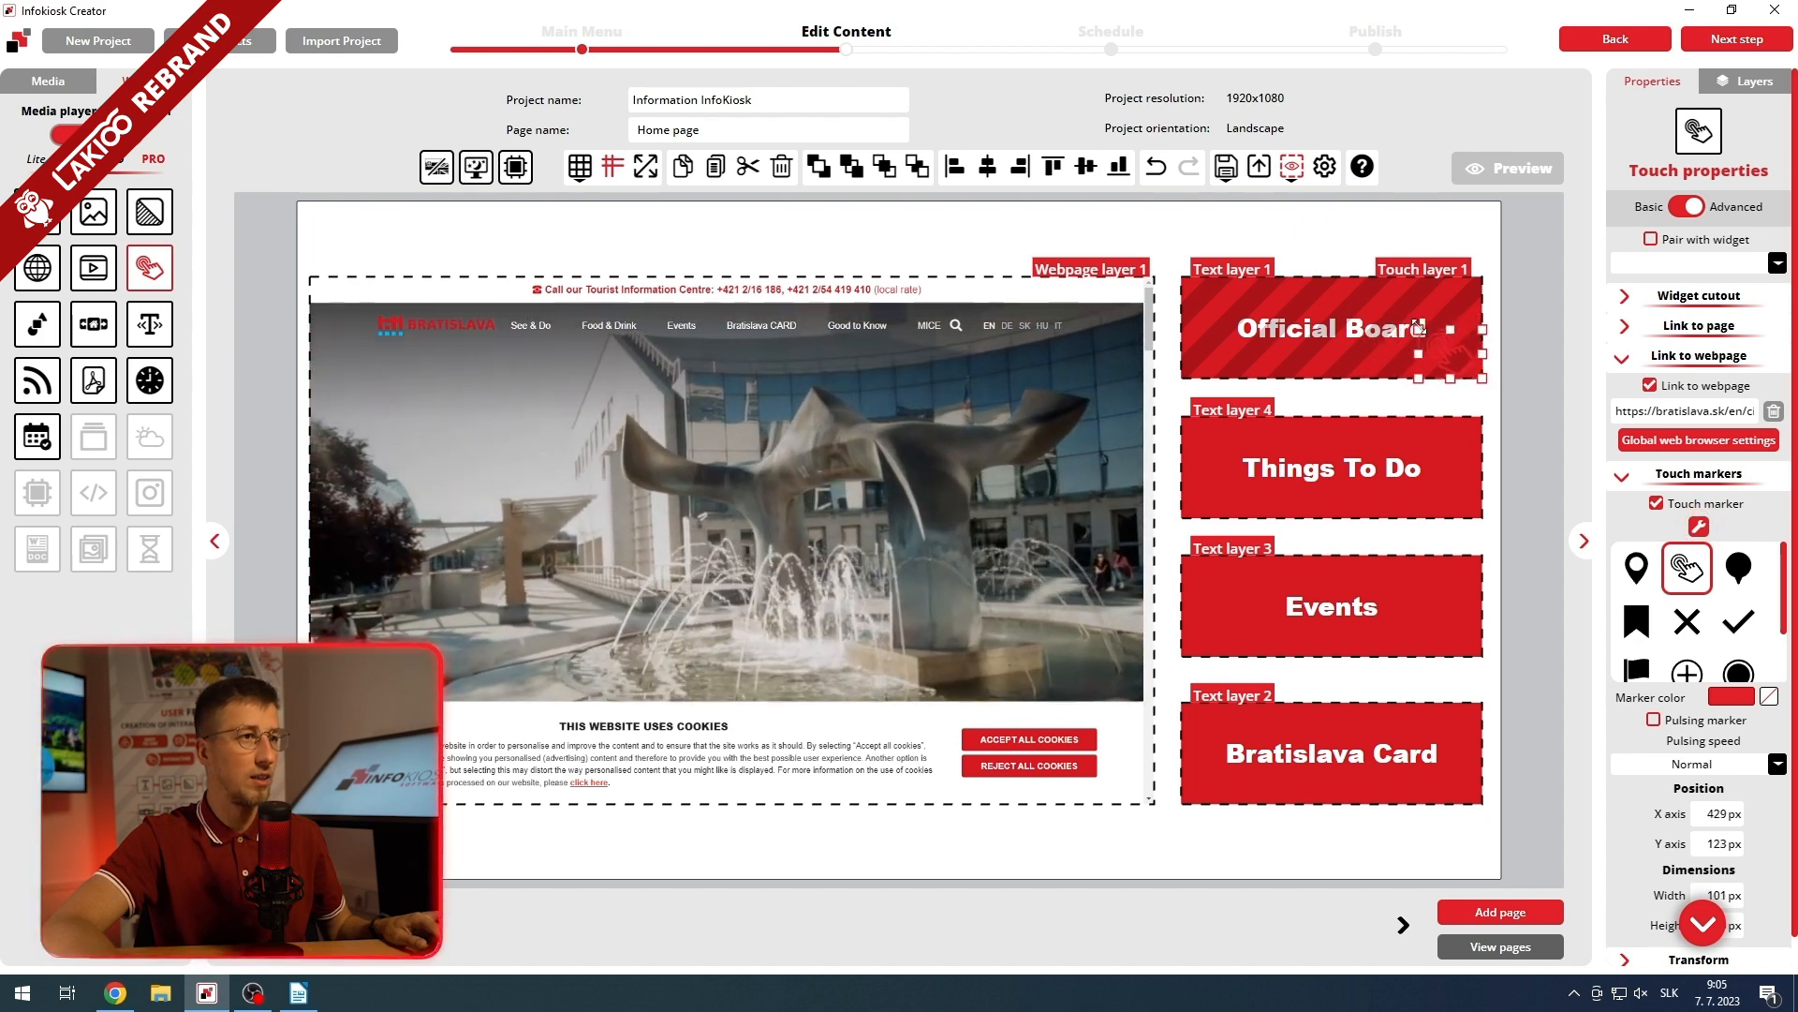
- Change the Official Board touch marker's colour to white
click(1729, 697)
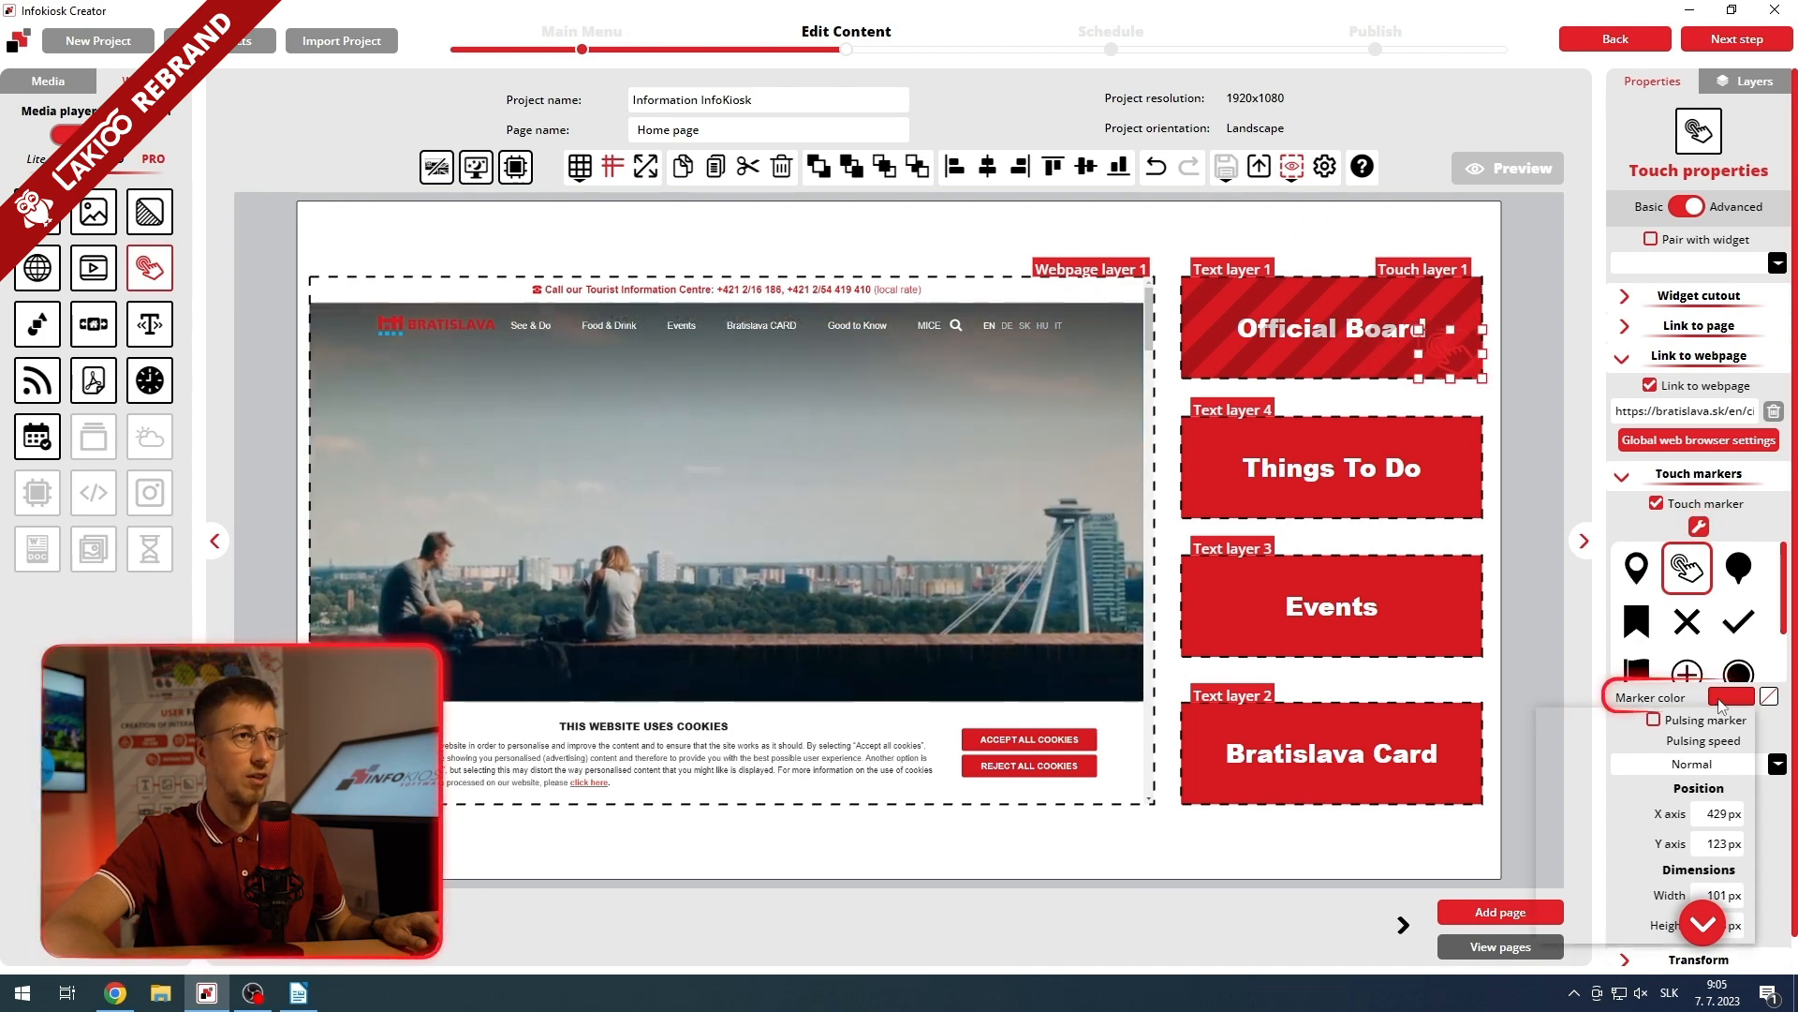
click(1598, 726)
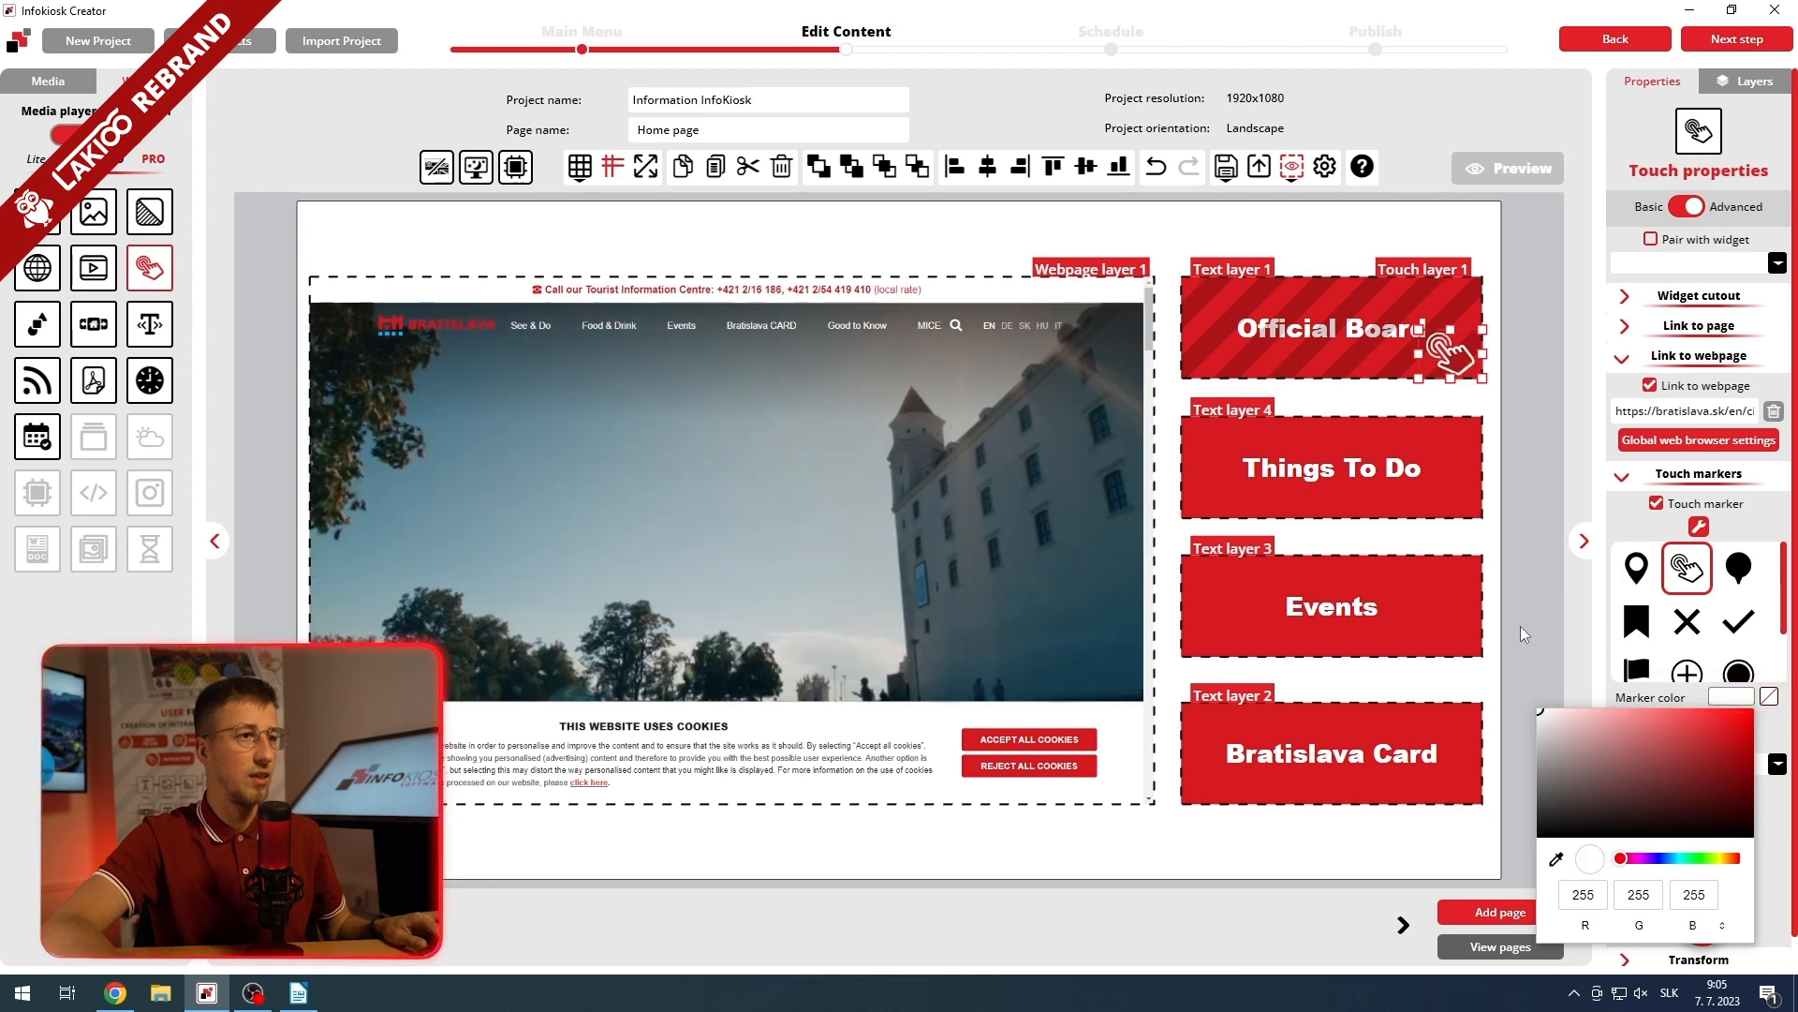
click(1530, 618)
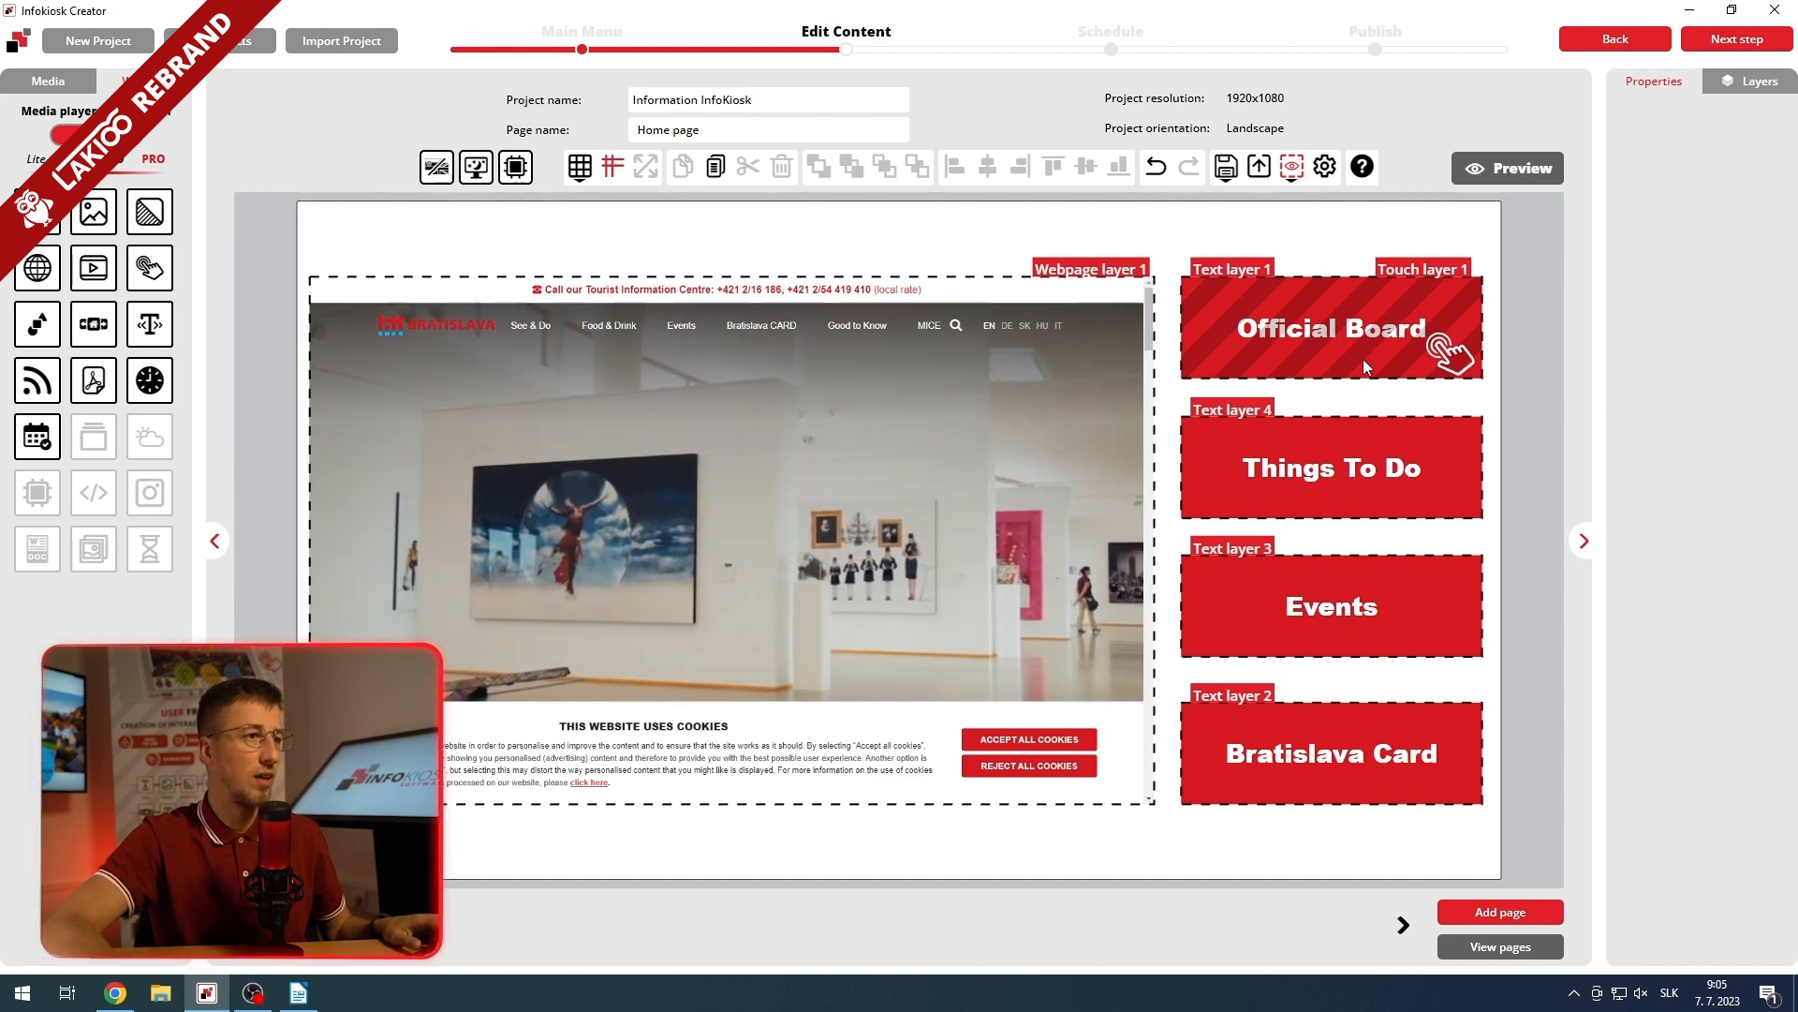
- Duplicate the Official Board touch area three times, placing the copies exactly over the Things To Do, Events and Bratislava Card boxes
click(1363, 358)
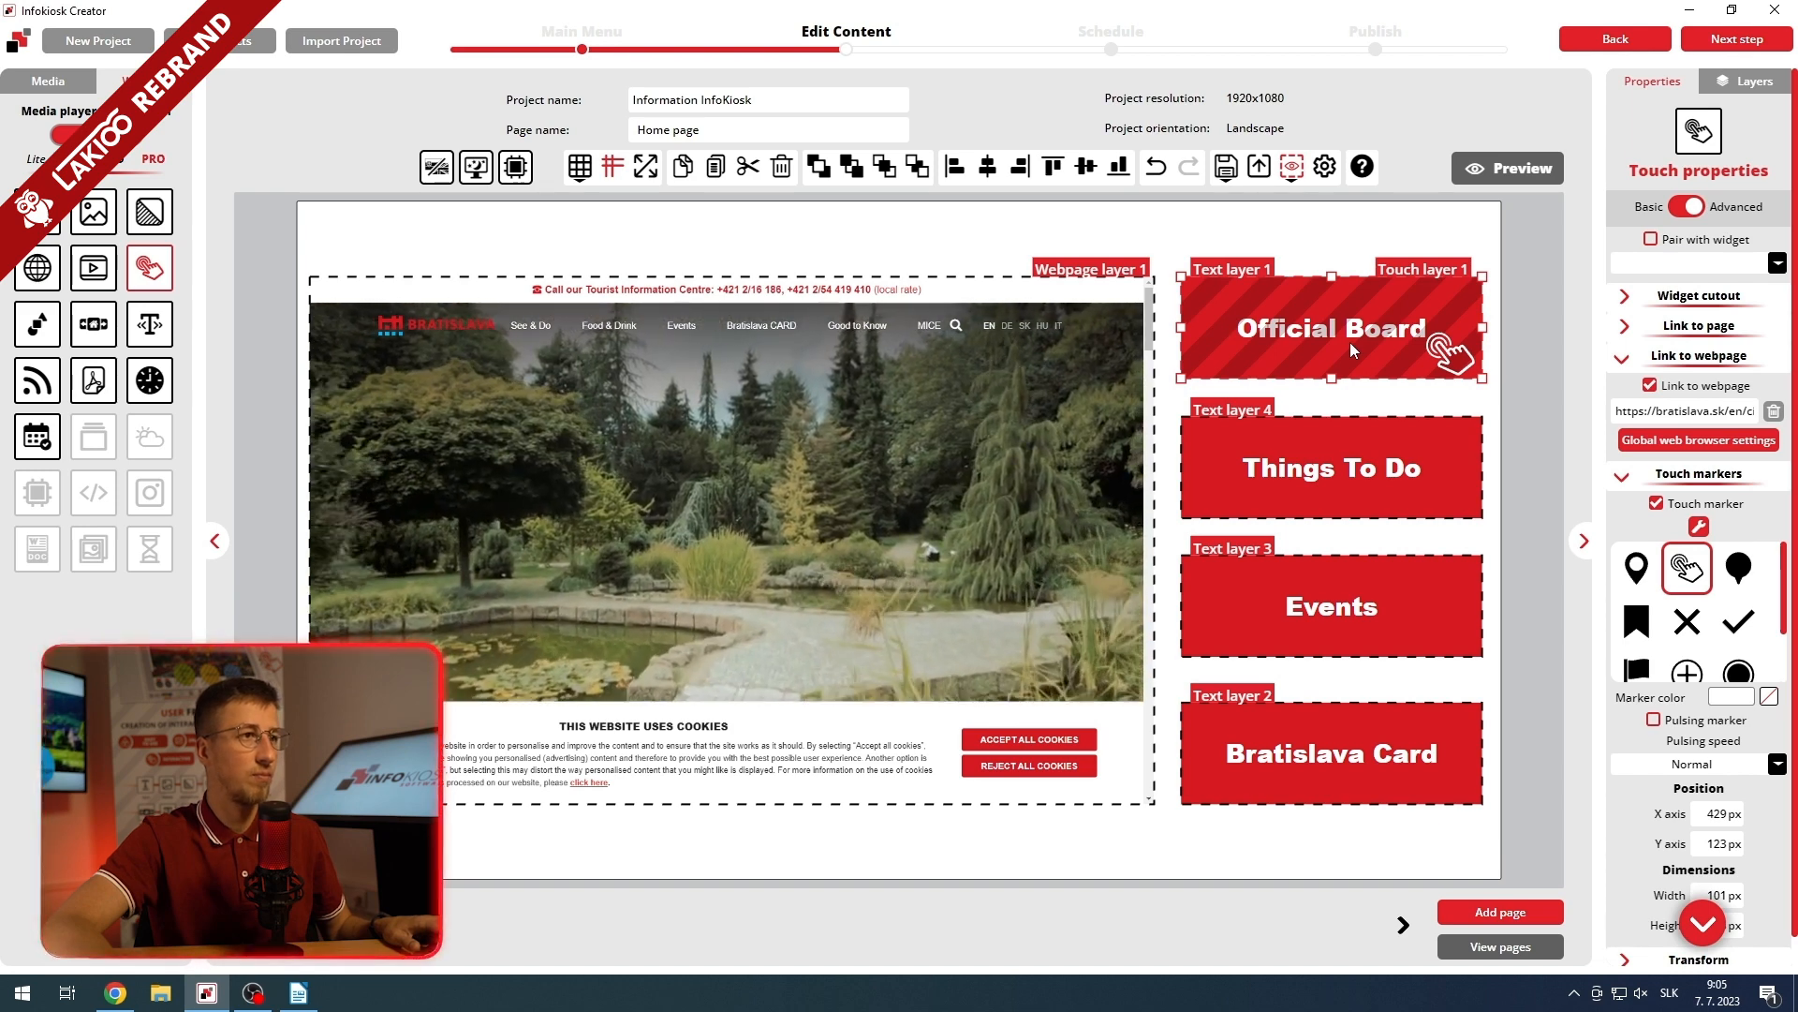
key(ctrl+c)
key(ctrl+v)
drag(1333, 333, 1318, 470)
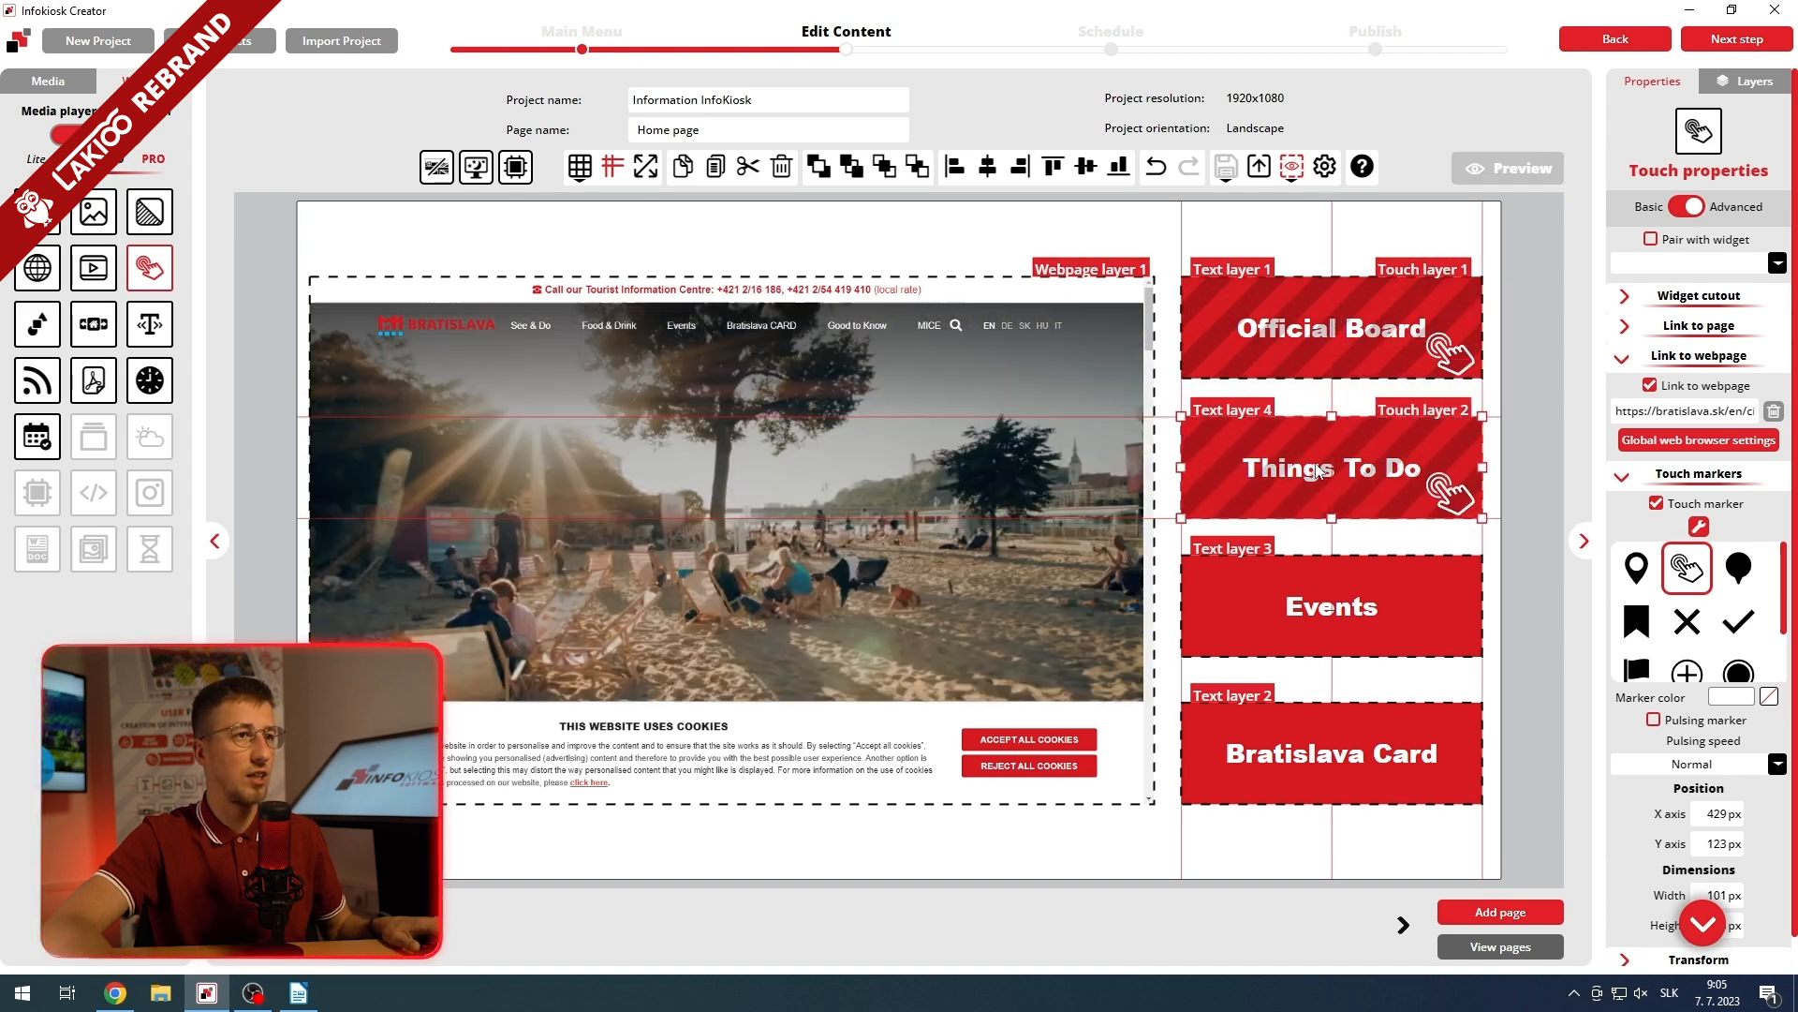
key(ctrl+v)
drag(1330, 338, 1303, 609)
key(ctrl+v)
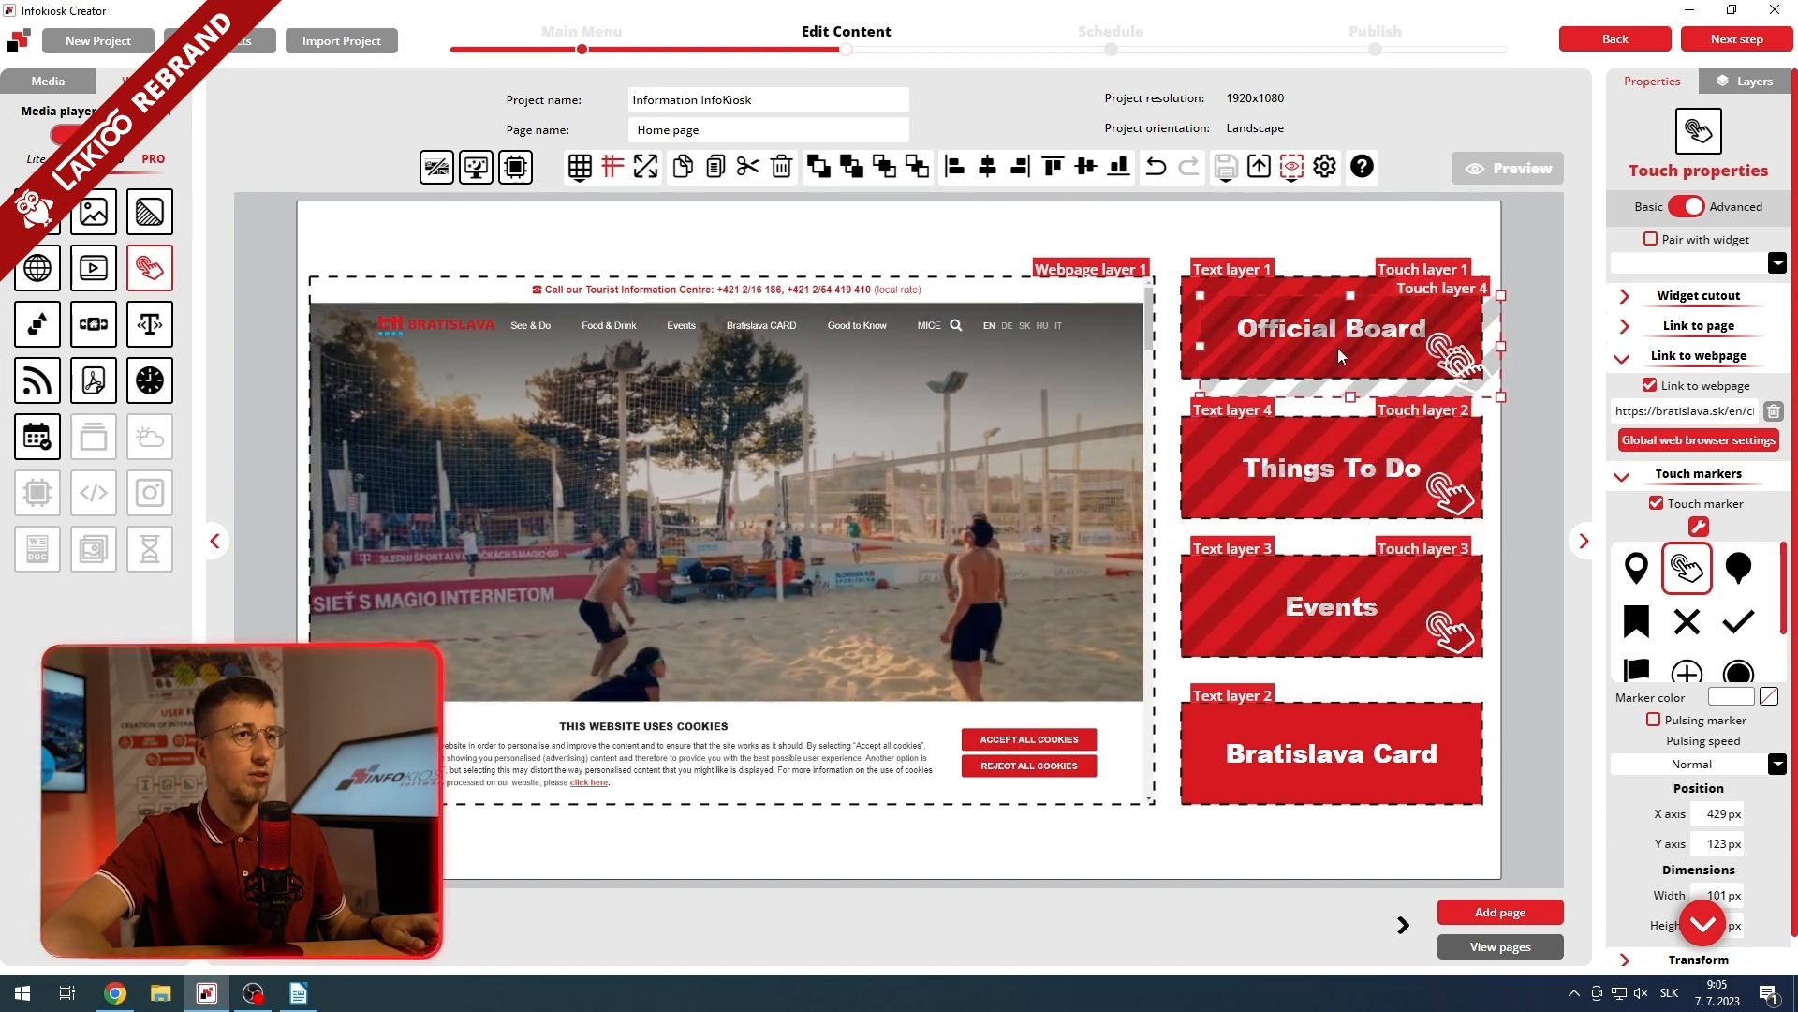
drag(1337, 346, 1330, 758)
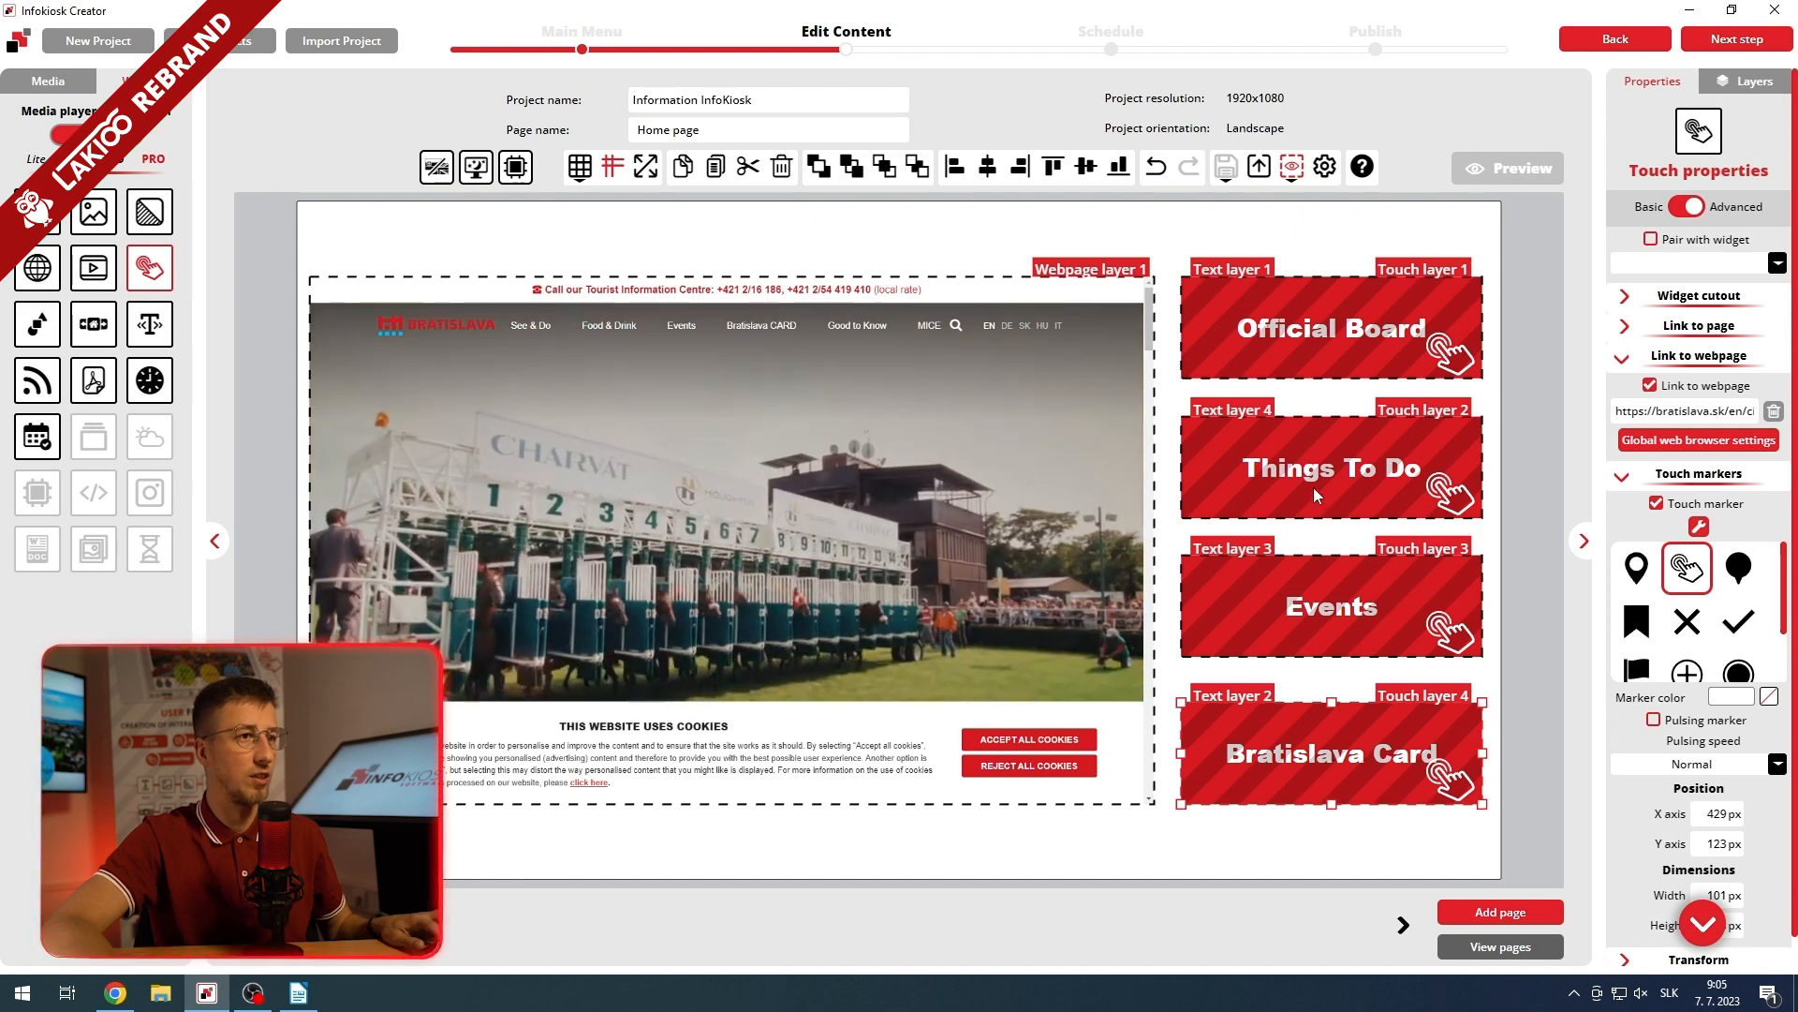
- Select the Things To Do touch area, copy the visitbratislava.com Things to Do page address from Chrome, and return to Infokiosk Creator
click(1313, 487)
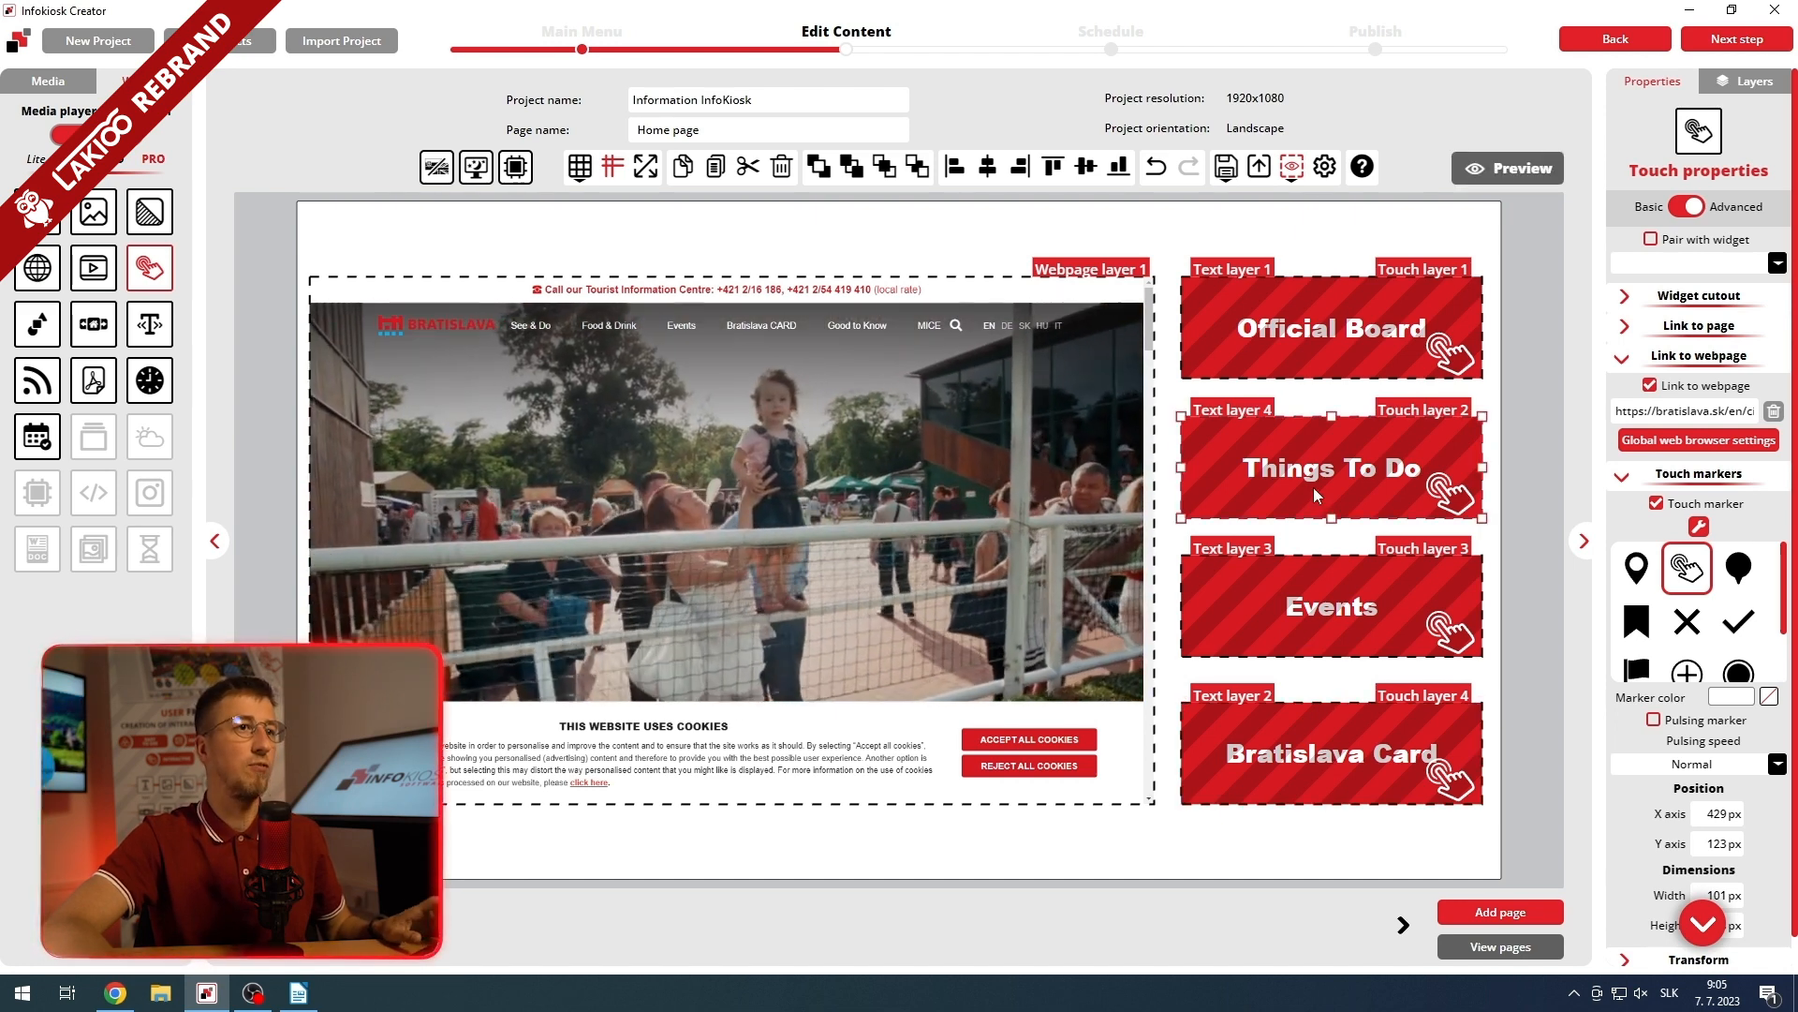
click(1621, 476)
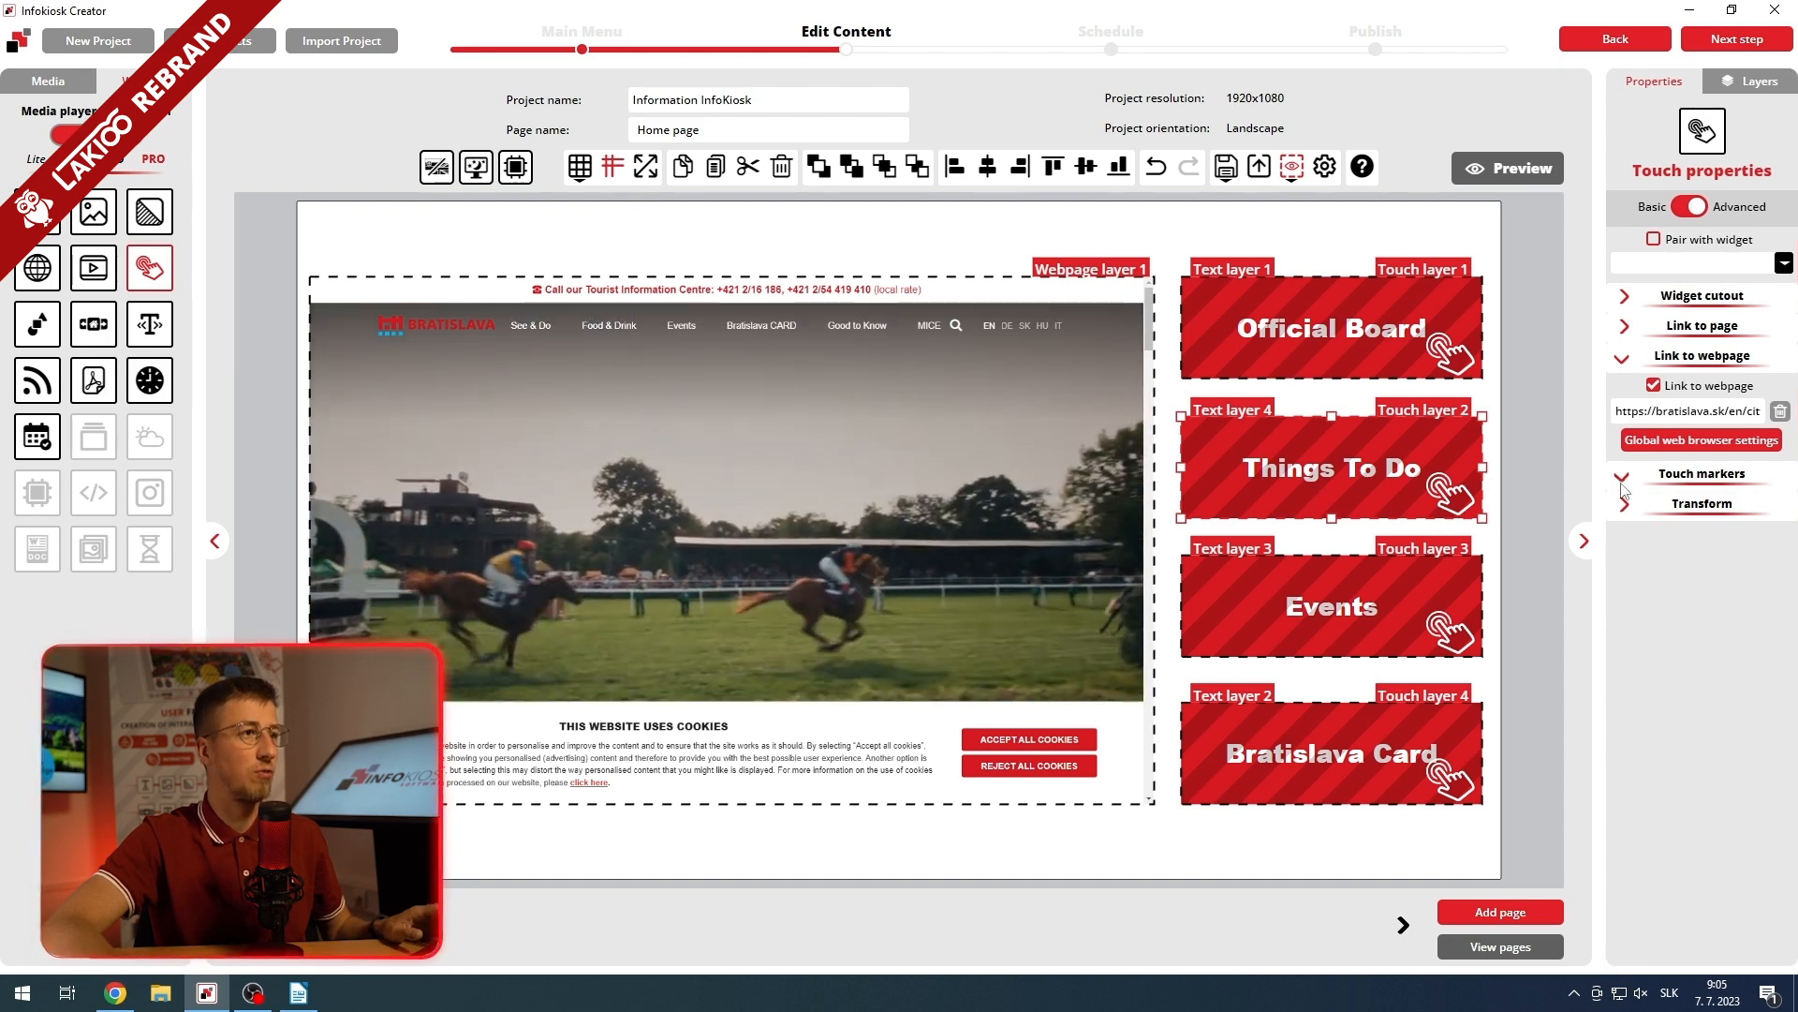
click(109, 999)
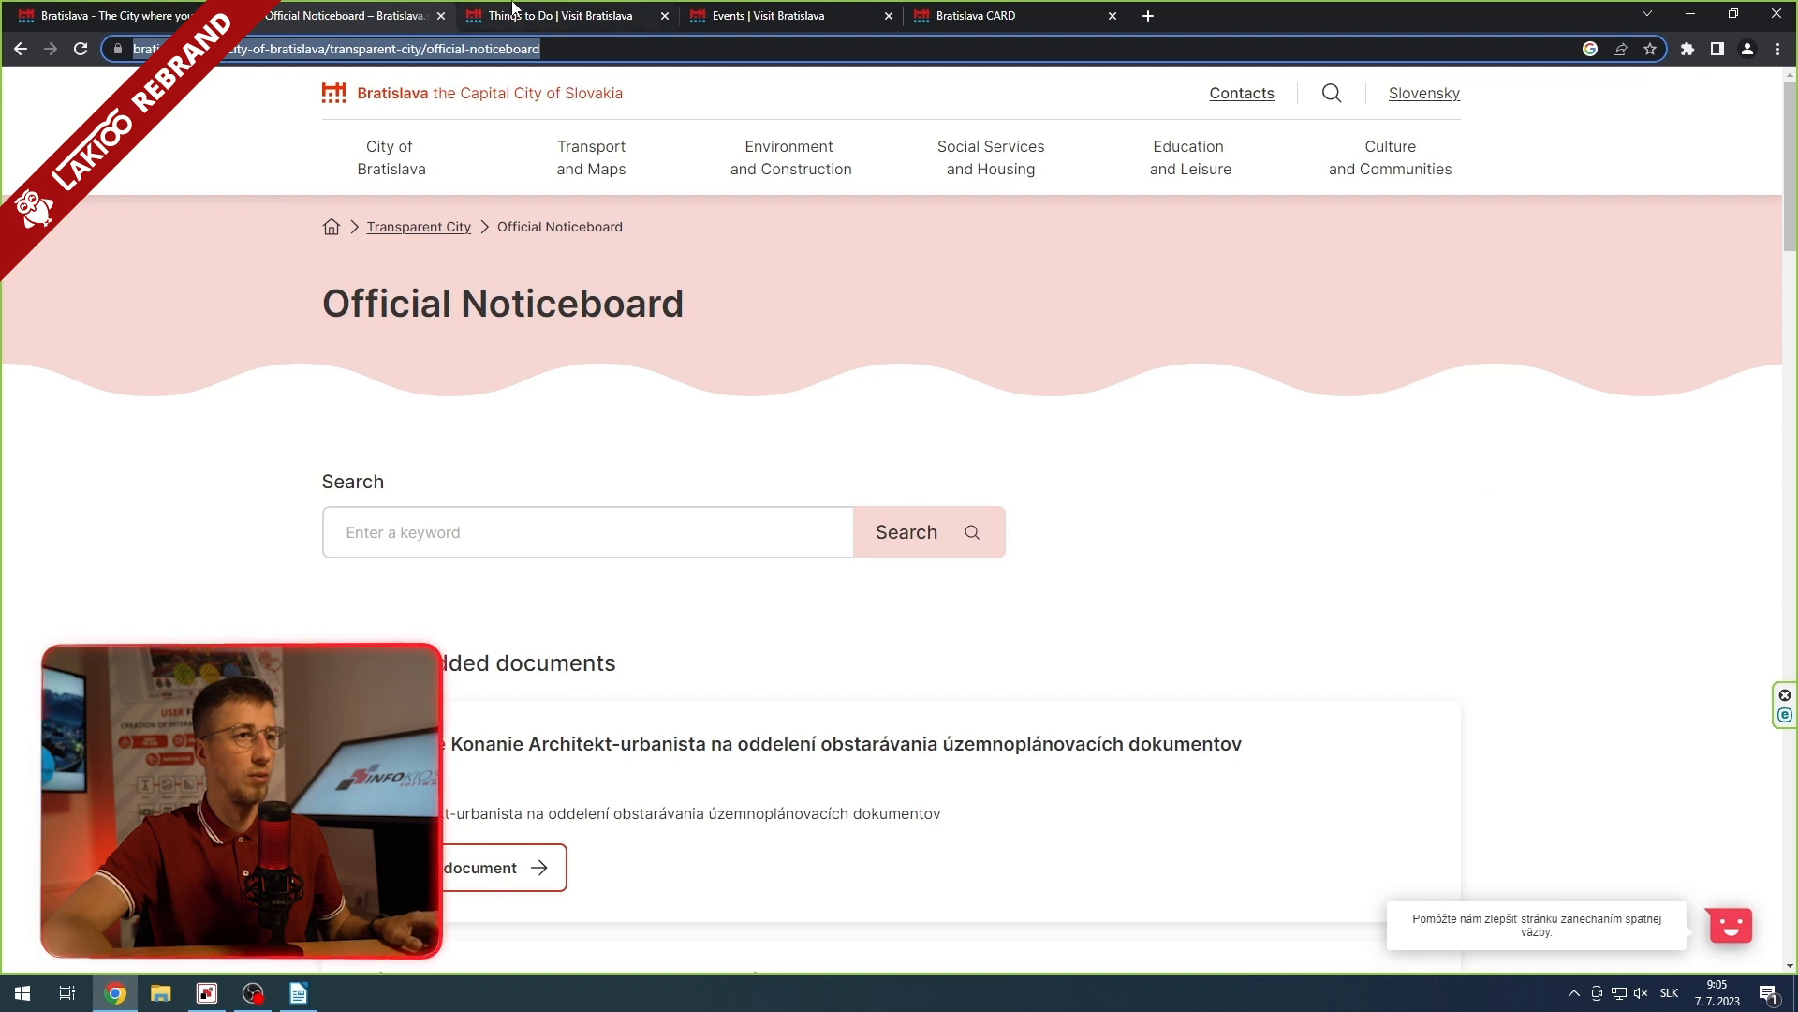
click(525, 13)
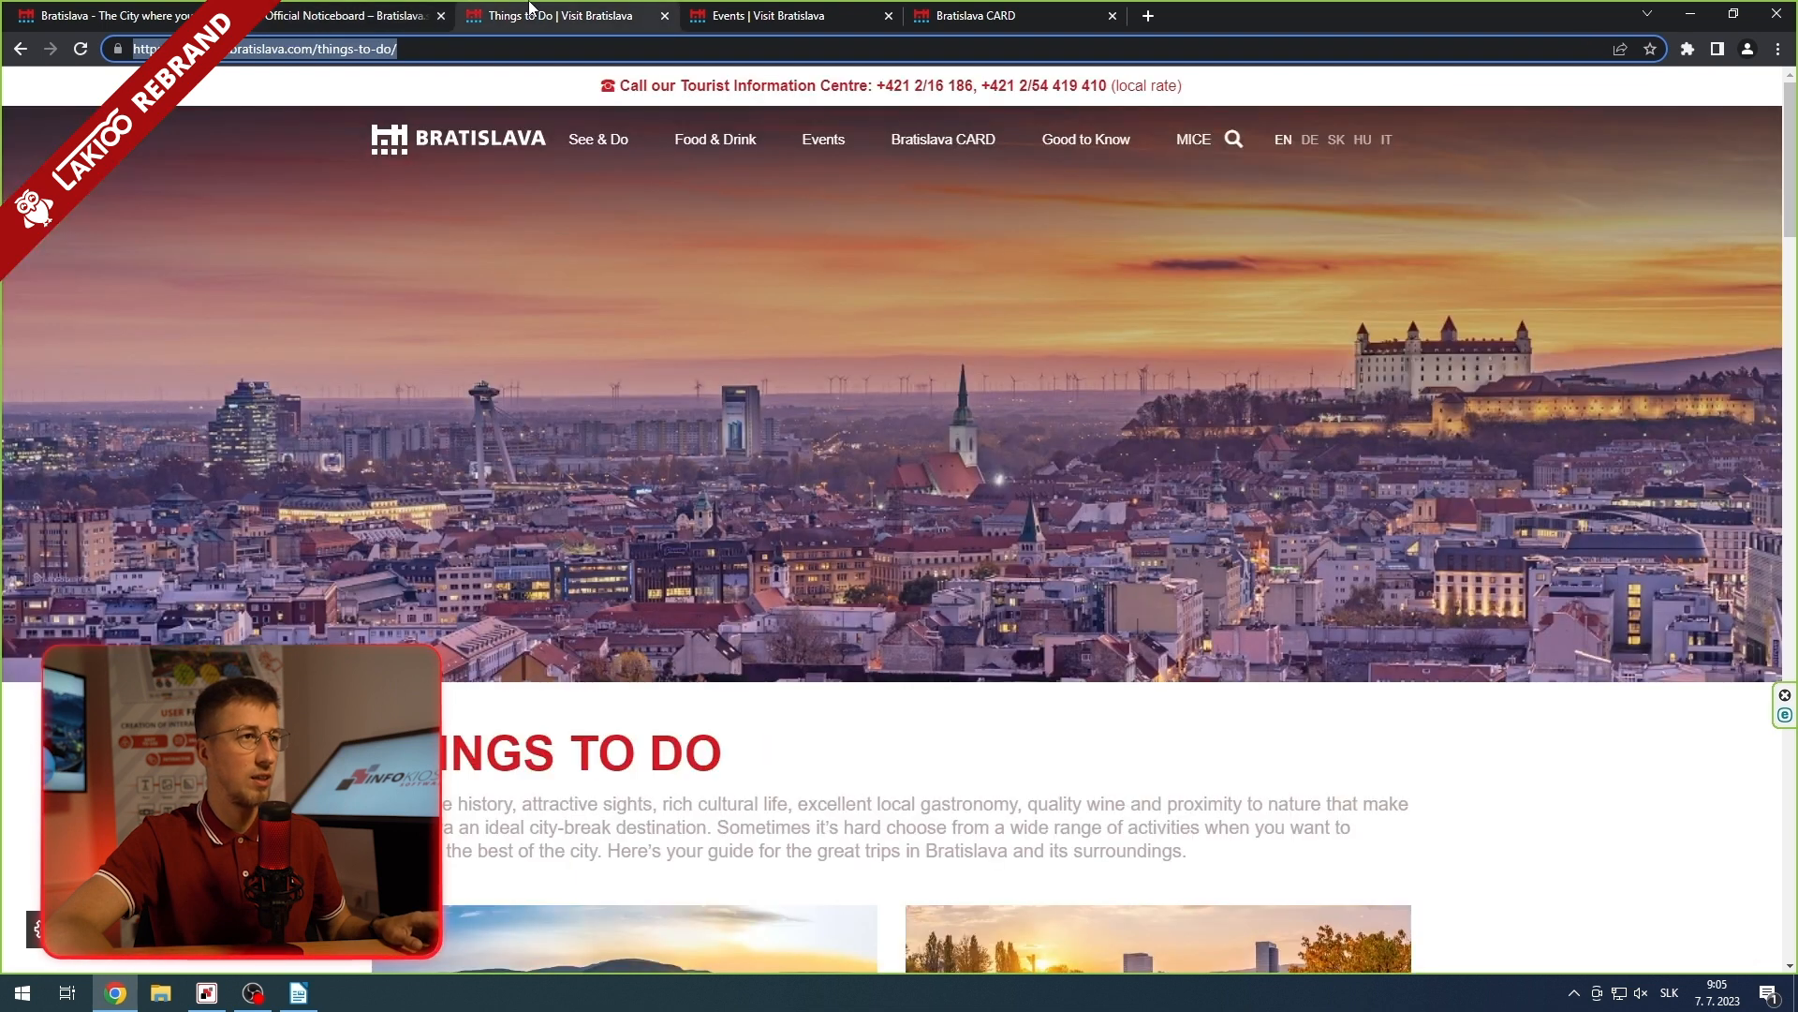
right_click(371, 56)
click(441, 160)
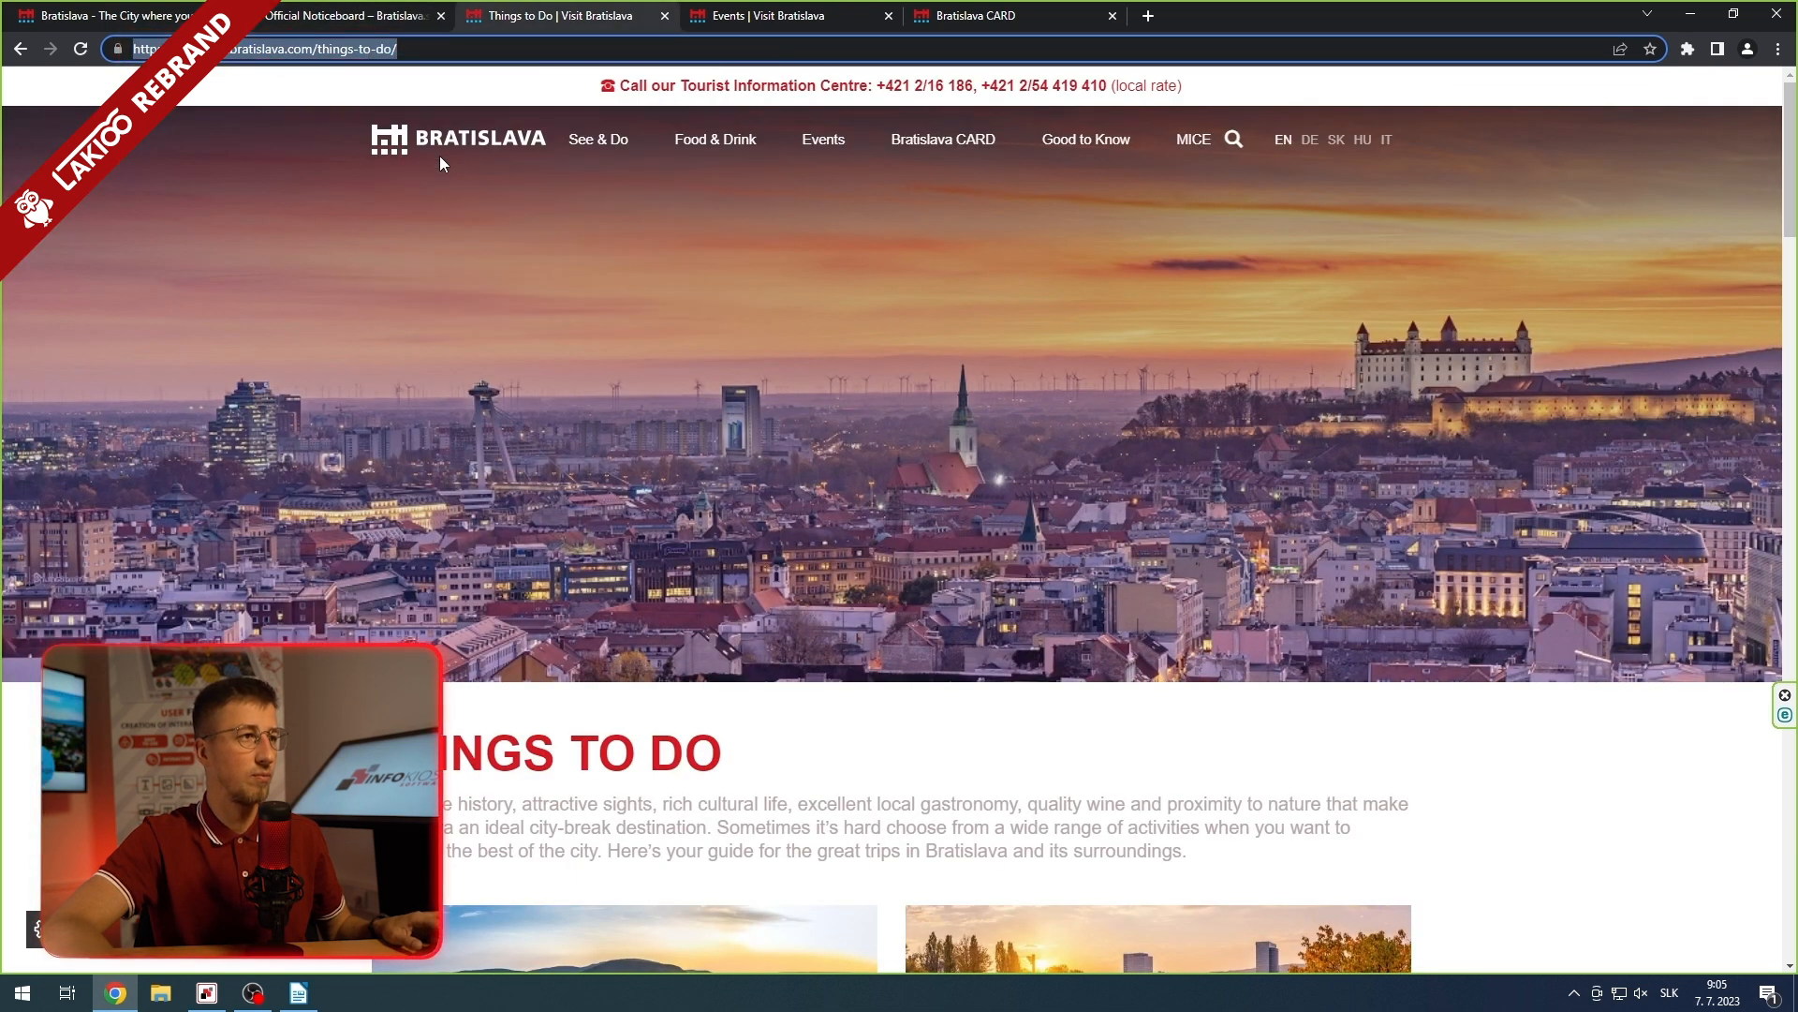
click(207, 994)
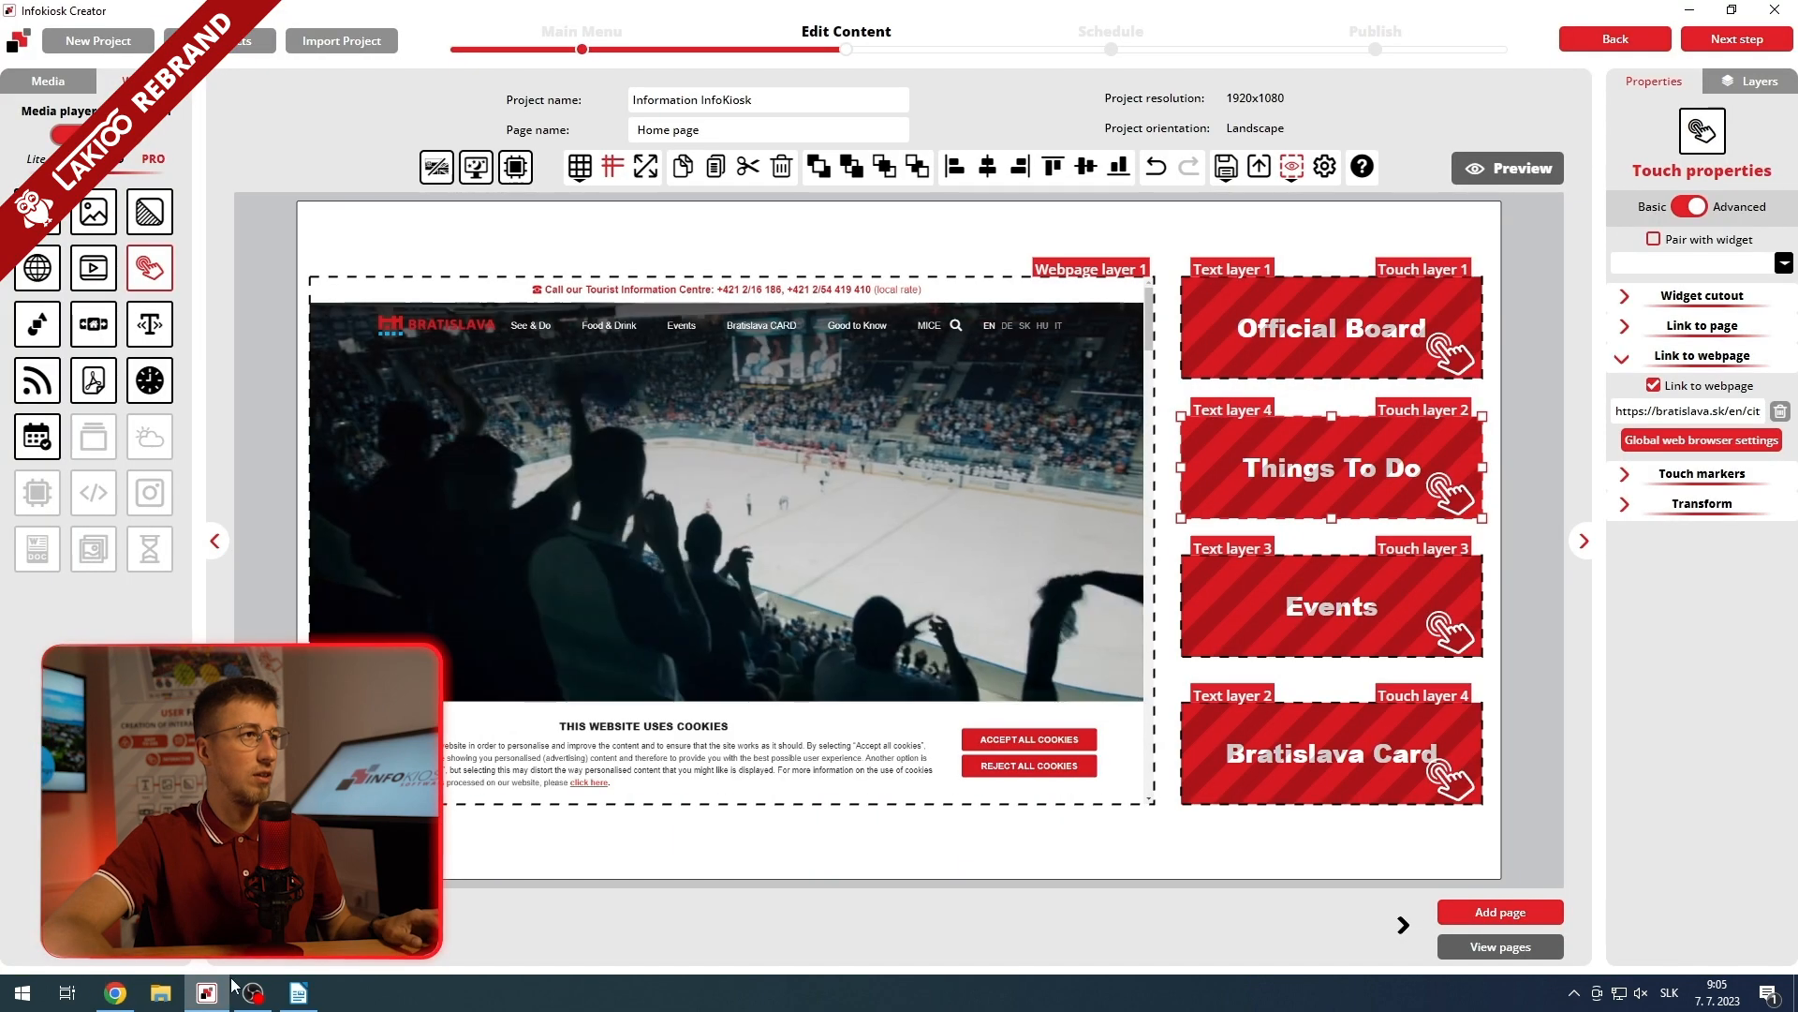
click(1781, 413)
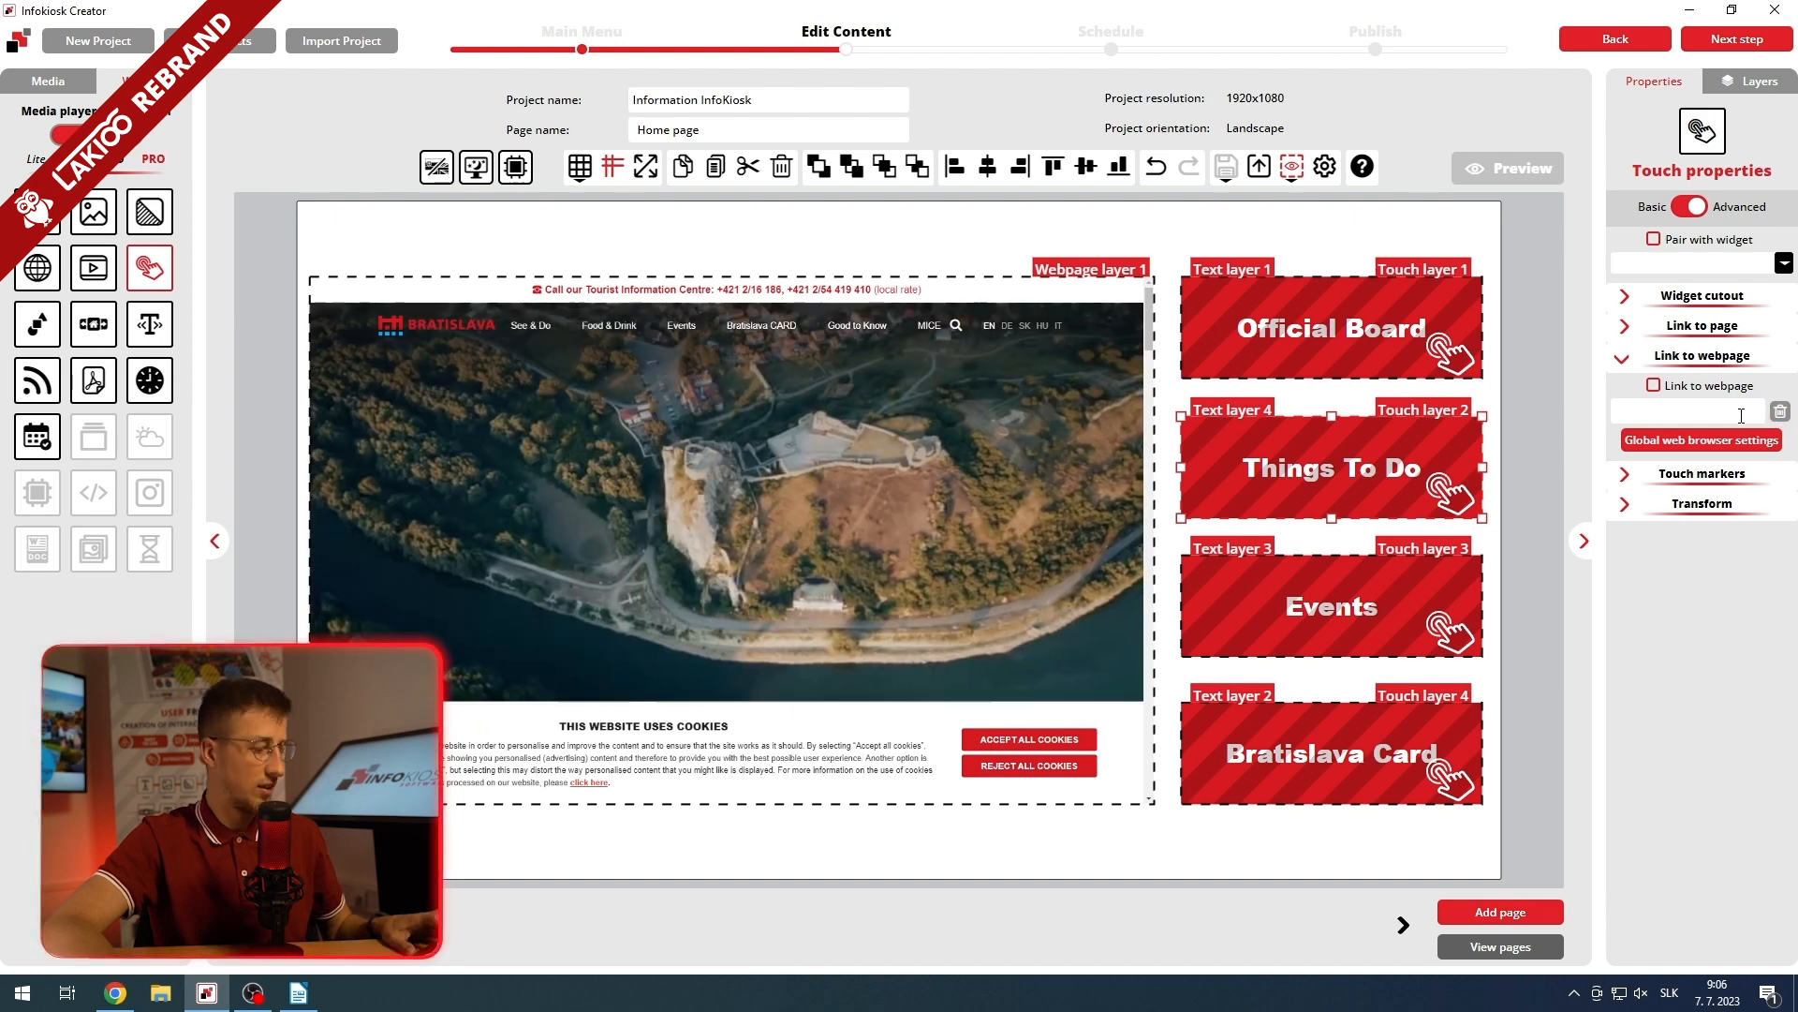
click(1741, 415)
key(ctrl+v)
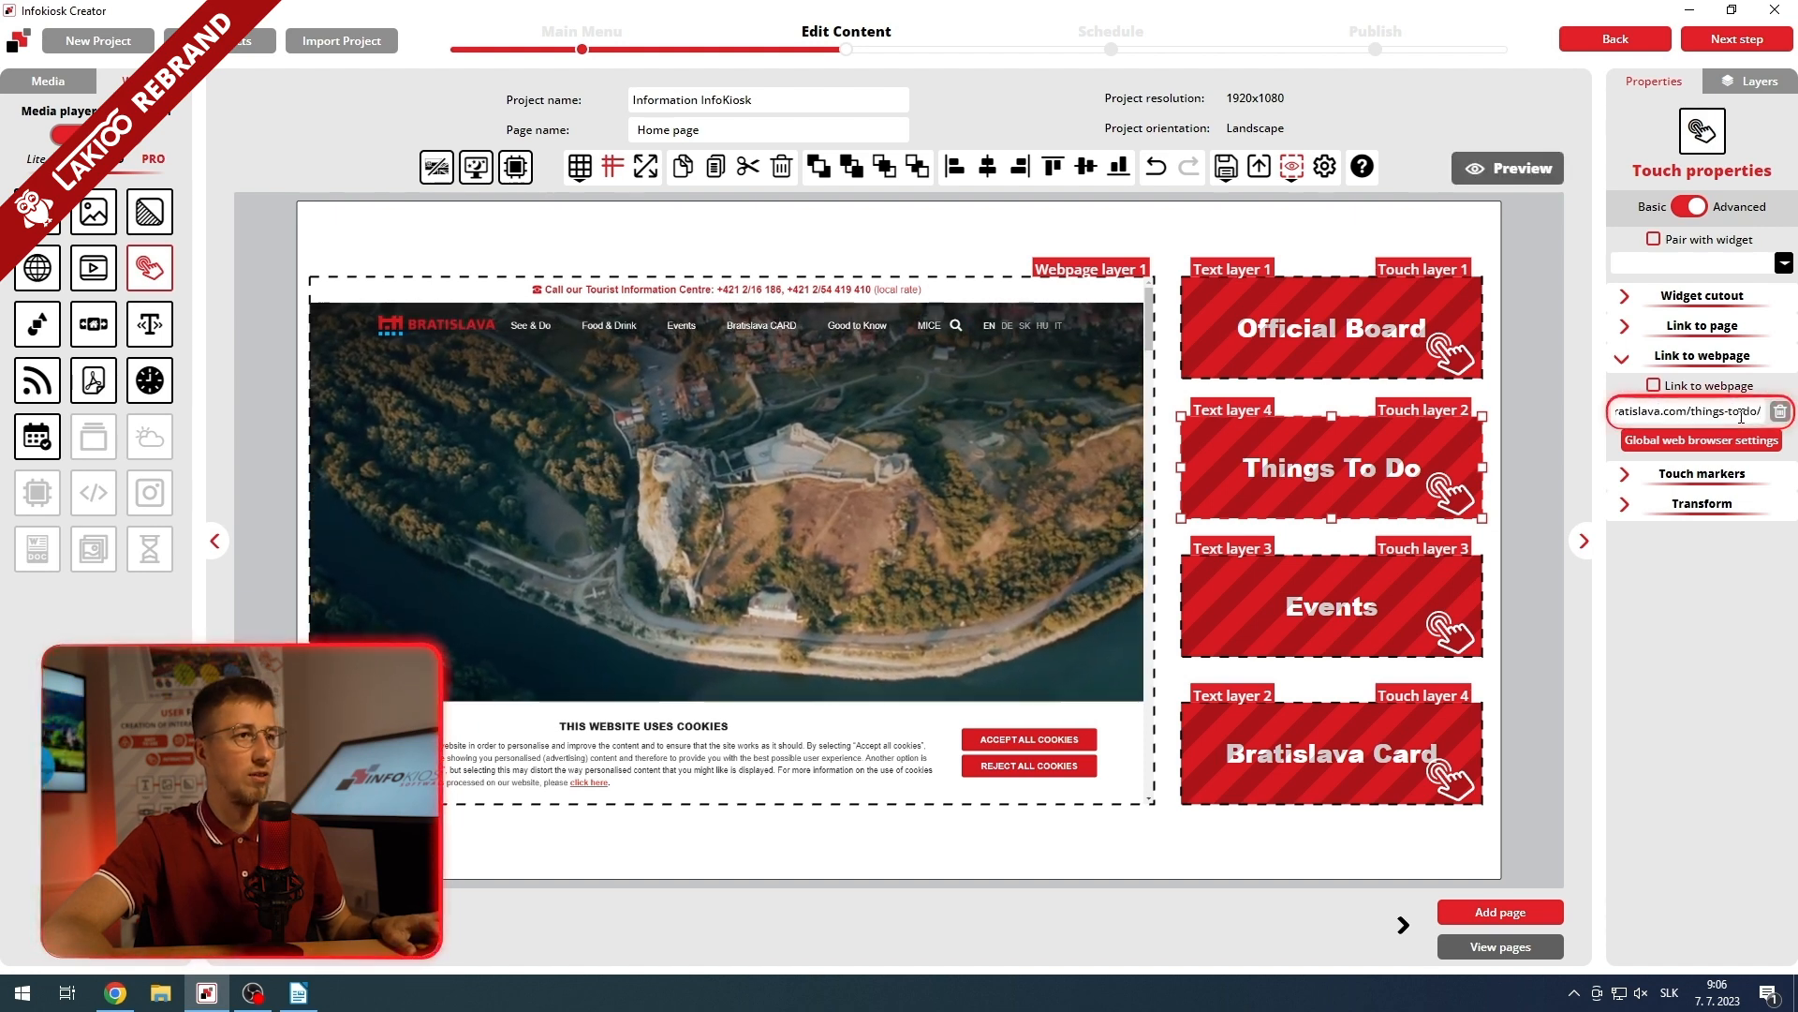
key(Return)
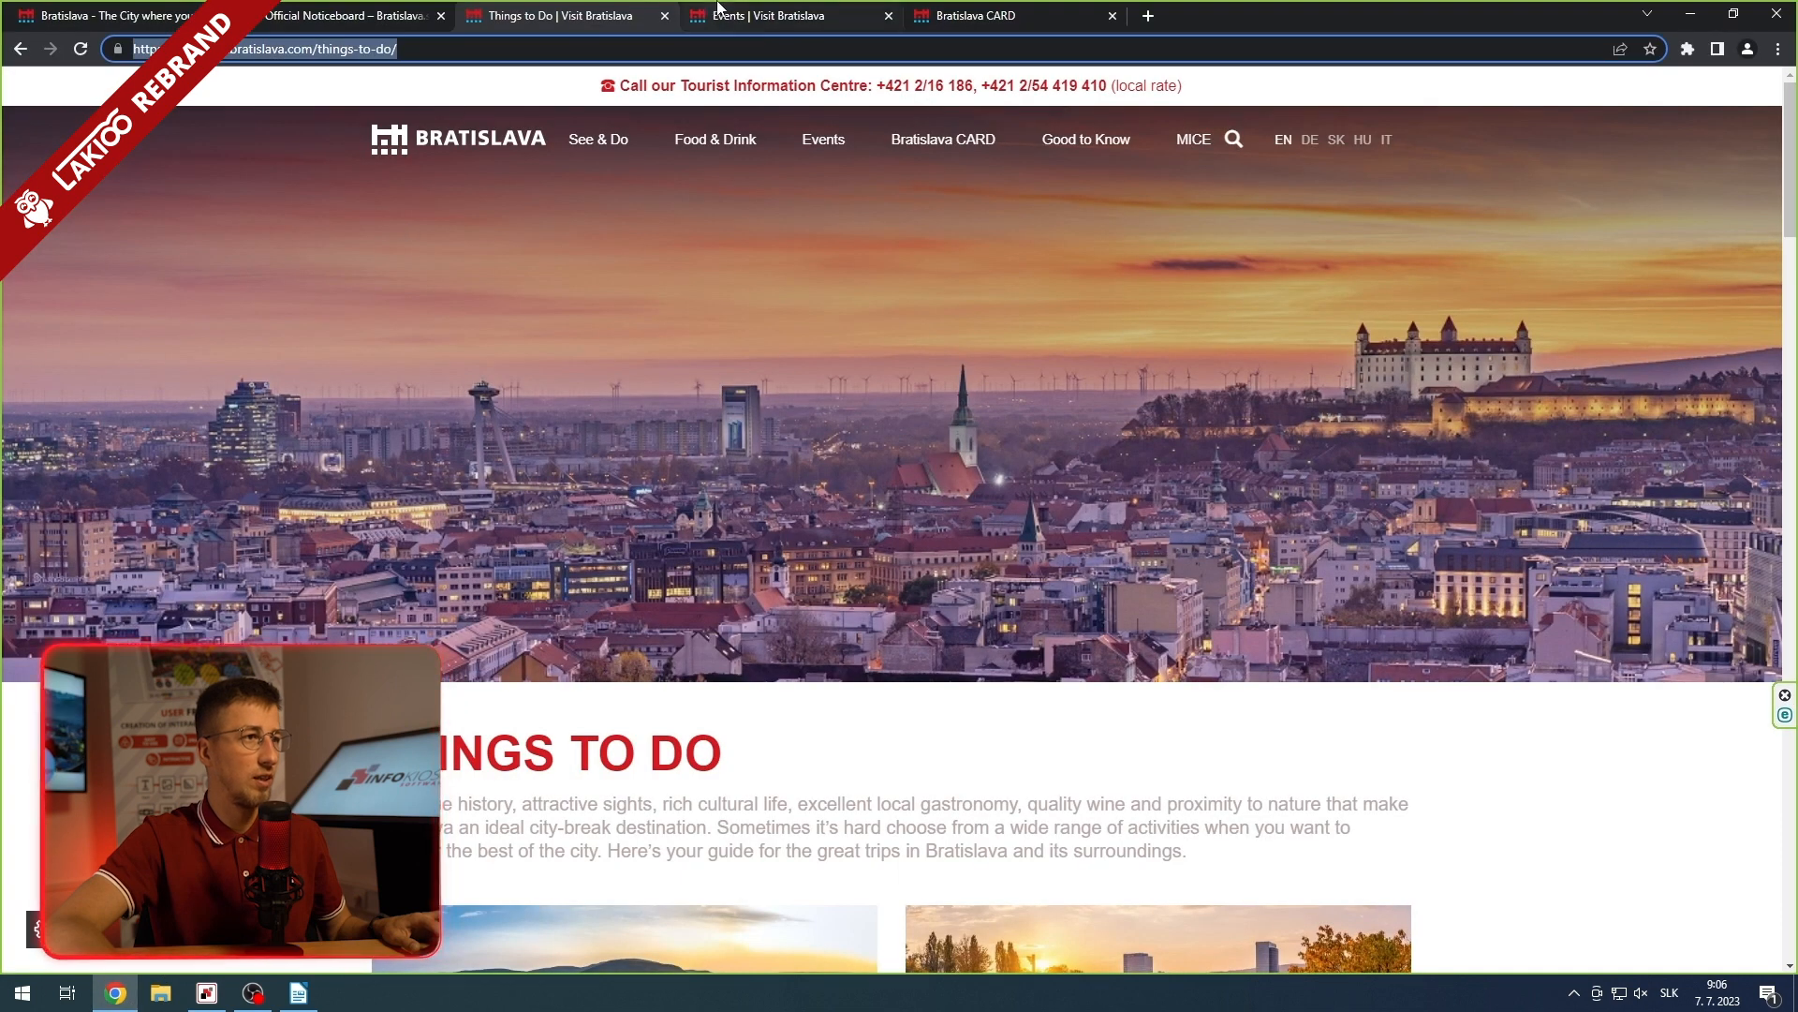
- Copy the visitbratislava.com/event/ address from Chrome and set it as the Events touch area's enabled webpage link in Infokiosk Creator
click(719, 8)
right_click(201, 49)
click(281, 119)
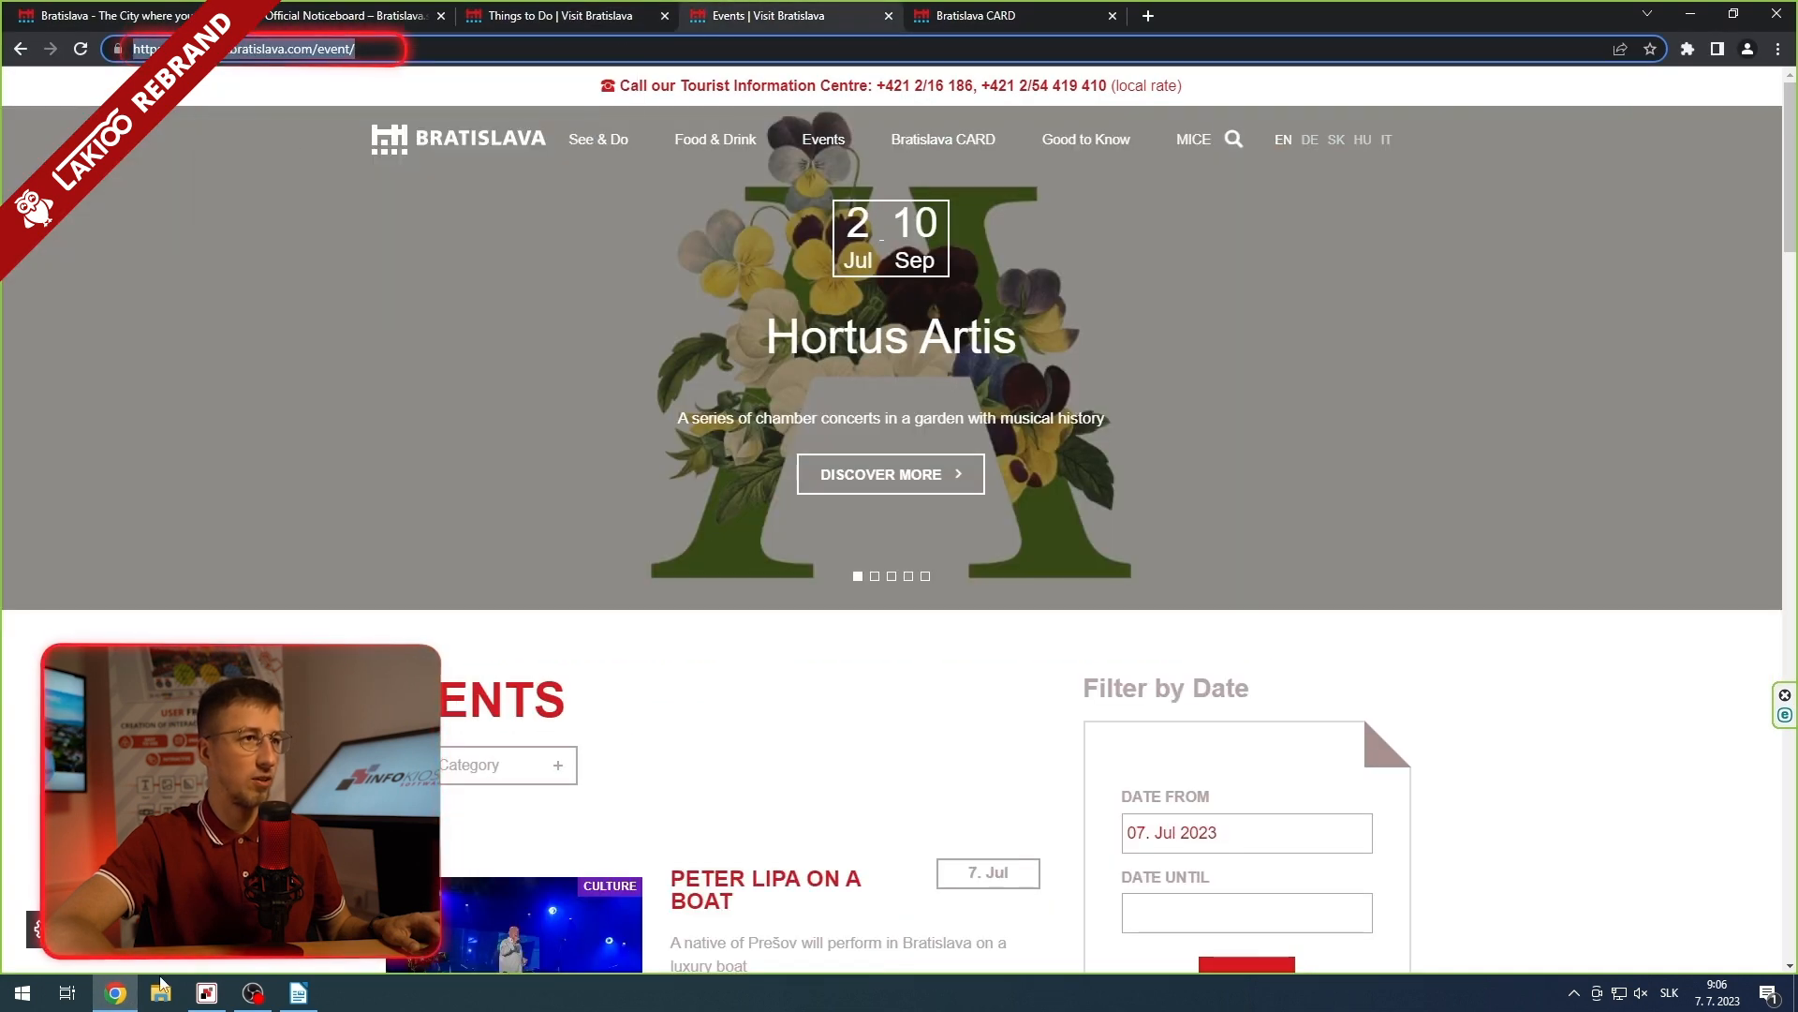
click(206, 992)
click(1779, 411)
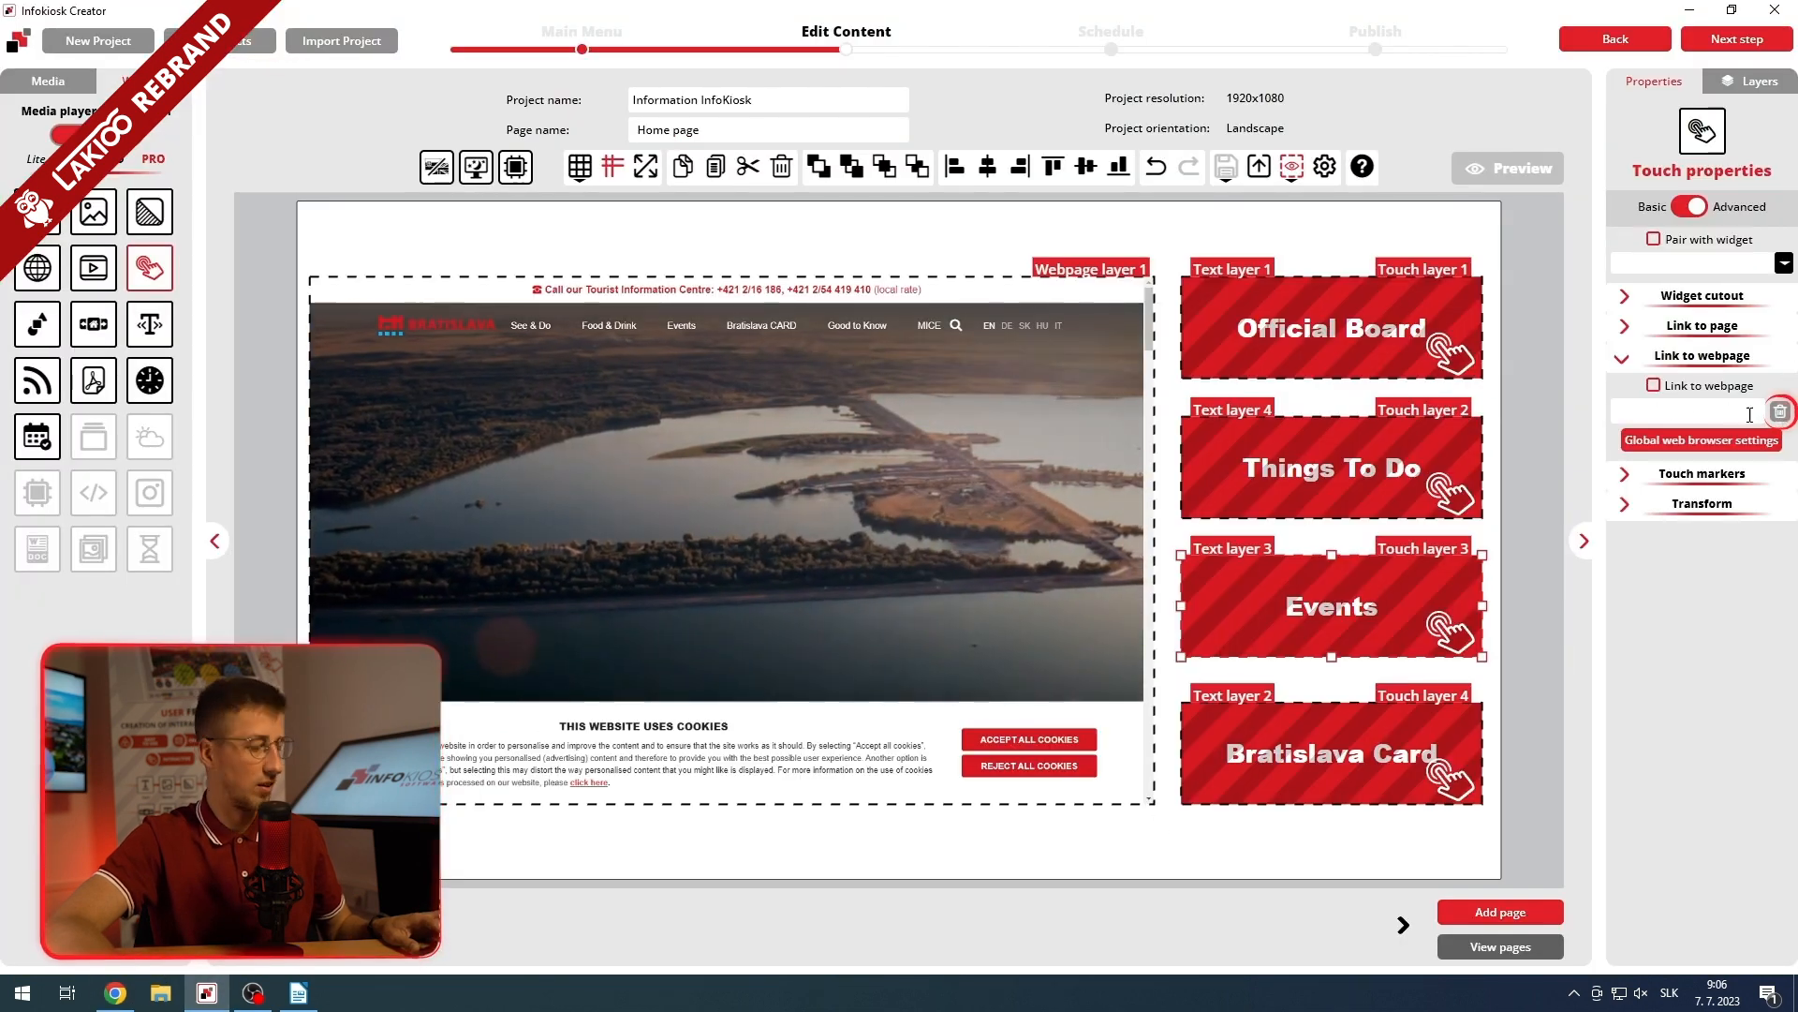
click(1750, 415)
key(ctrl+v)
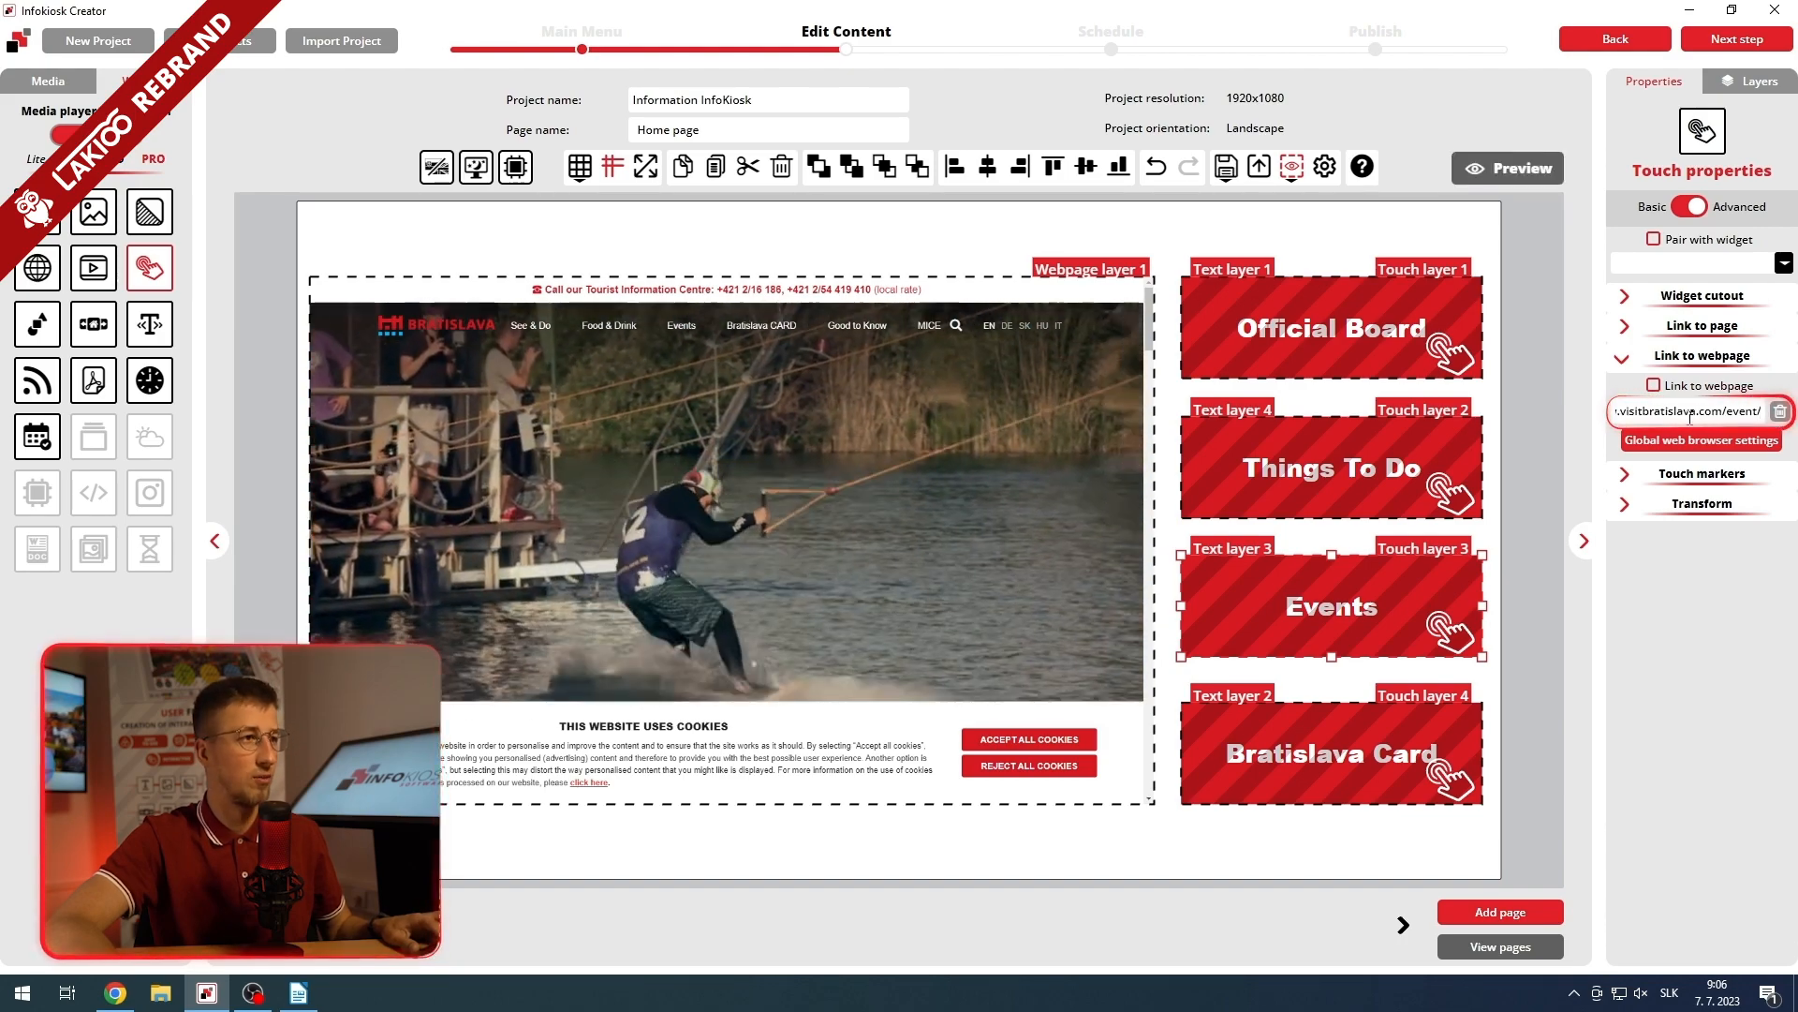
click(1653, 385)
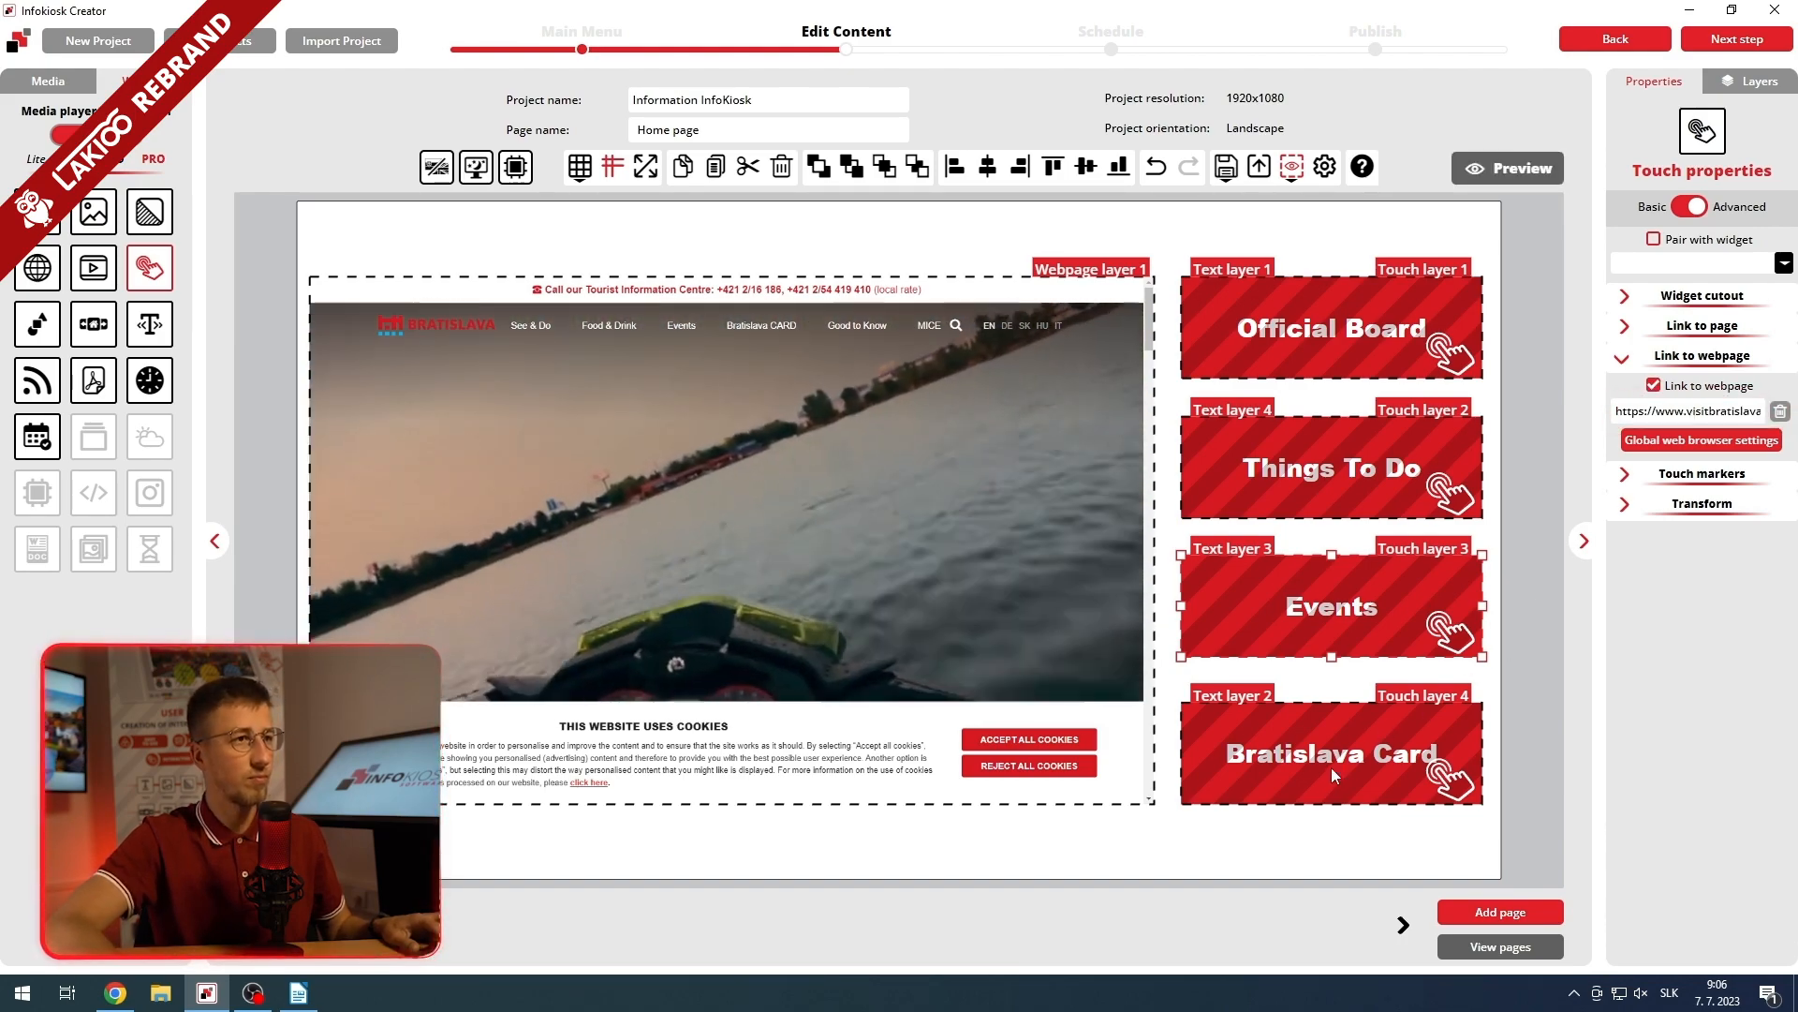
- Copy the card.visitbratislava.com address from Chrome and set it as the Bratislava Card touch area's enabled webpage link in Infokiosk Creator
click(128, 1001)
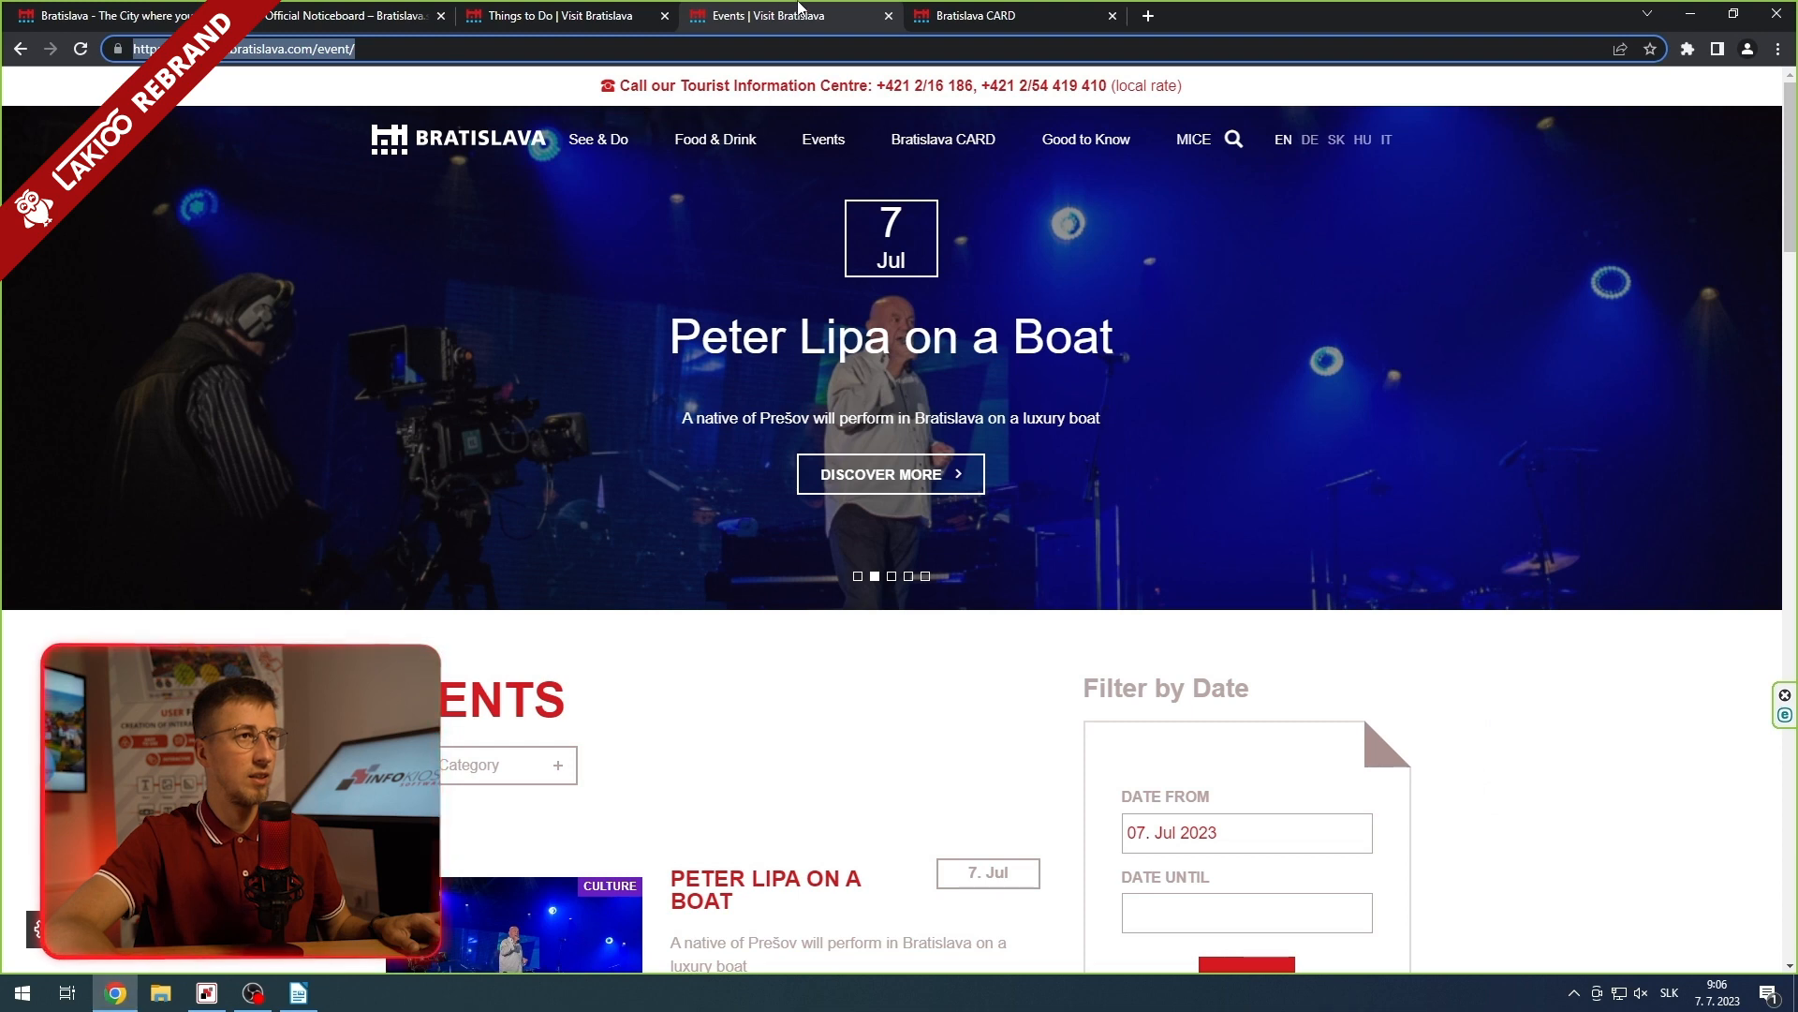
click(962, 11)
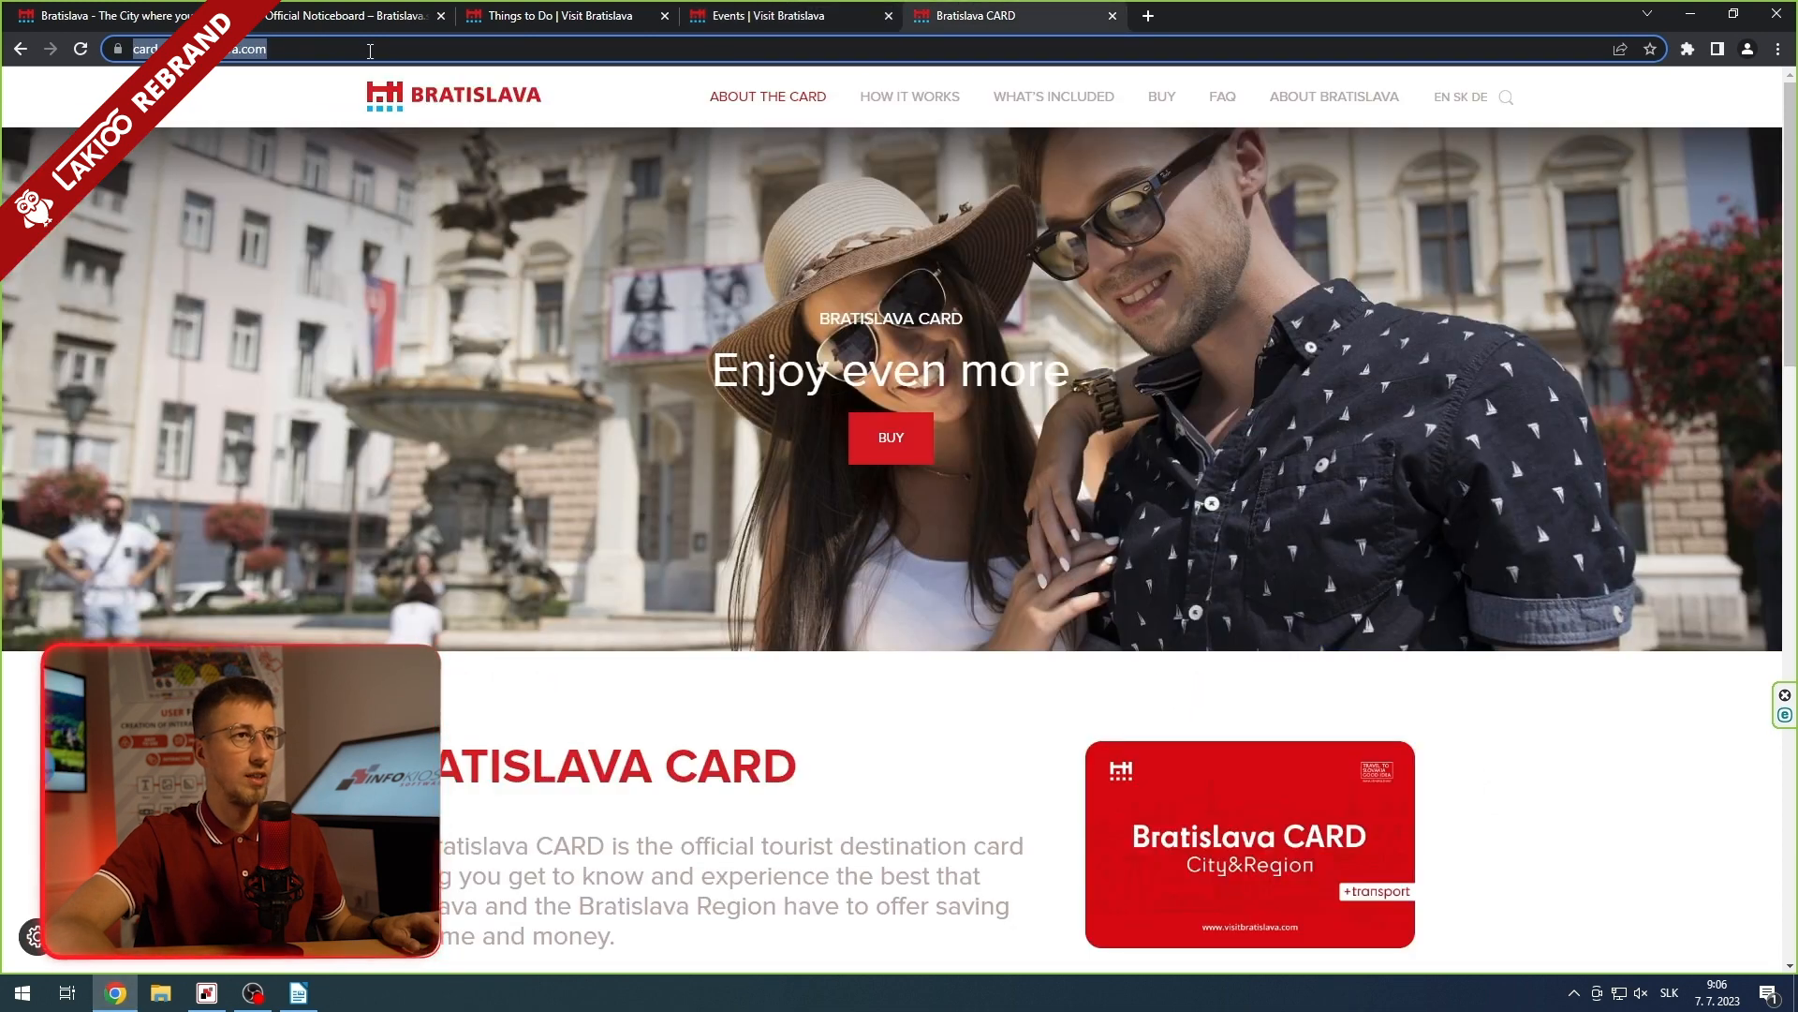
right_click(145, 49)
click(225, 152)
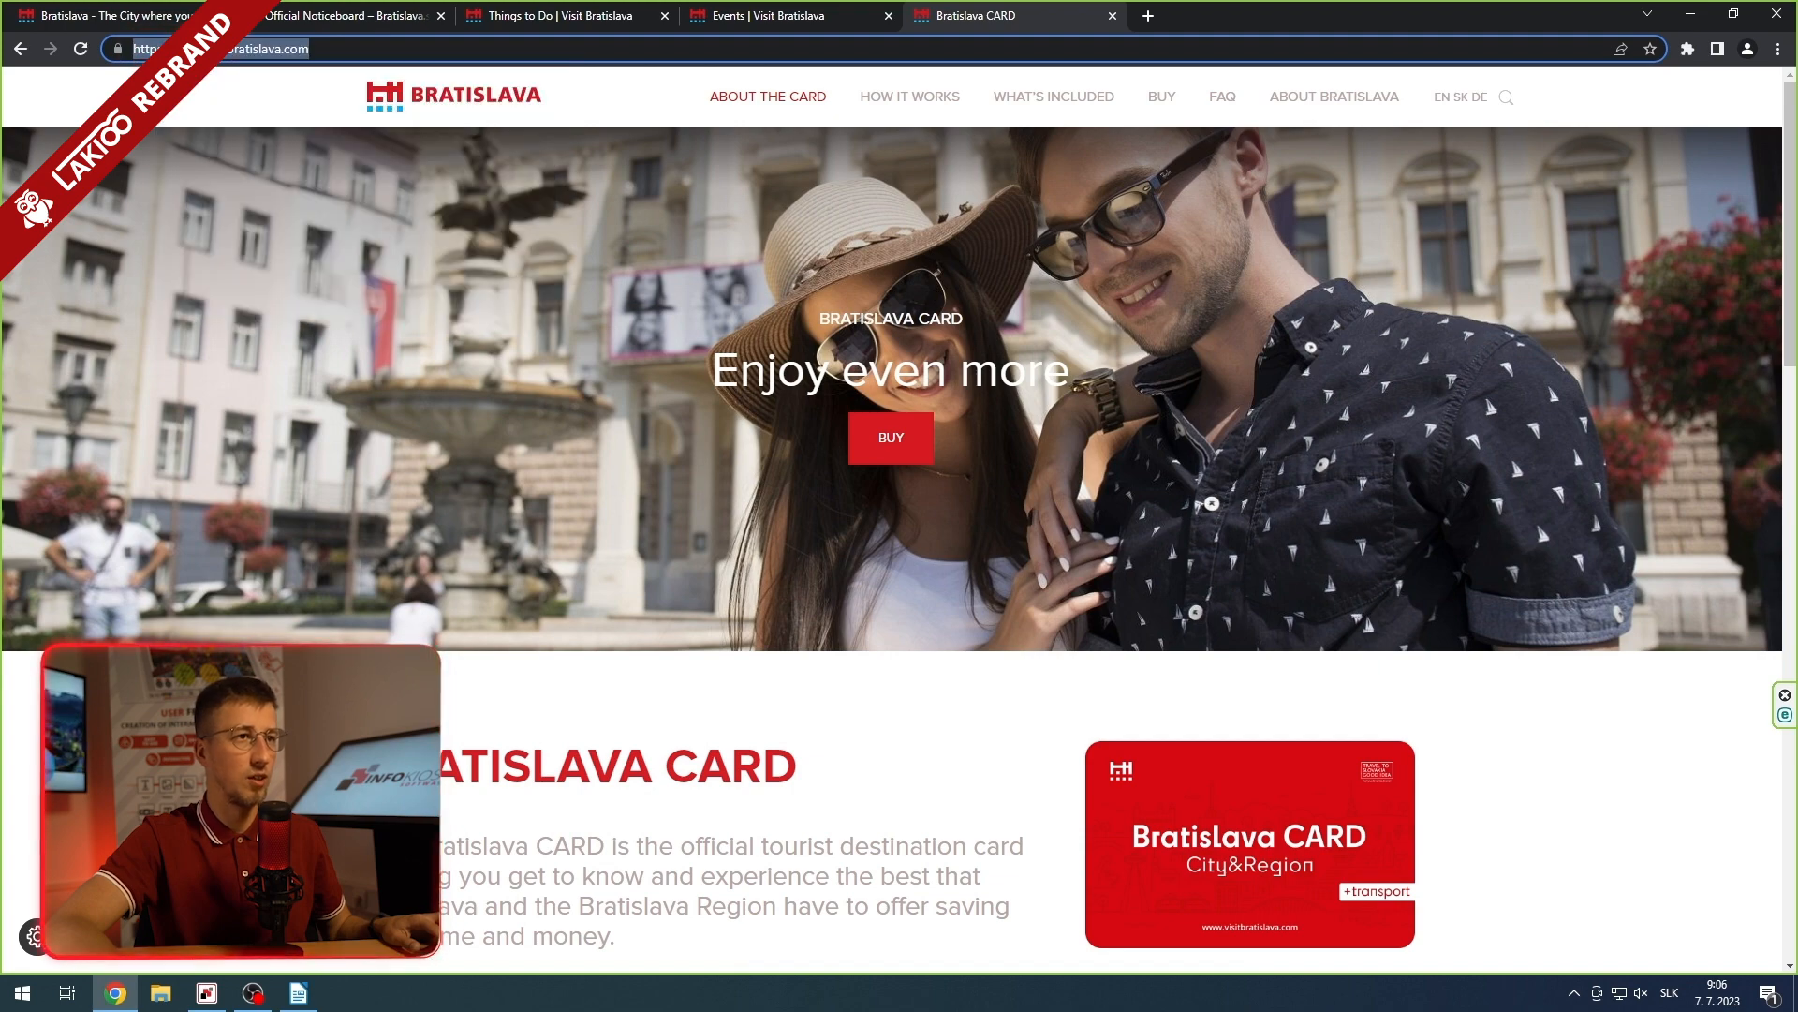
key(alt+Tab)
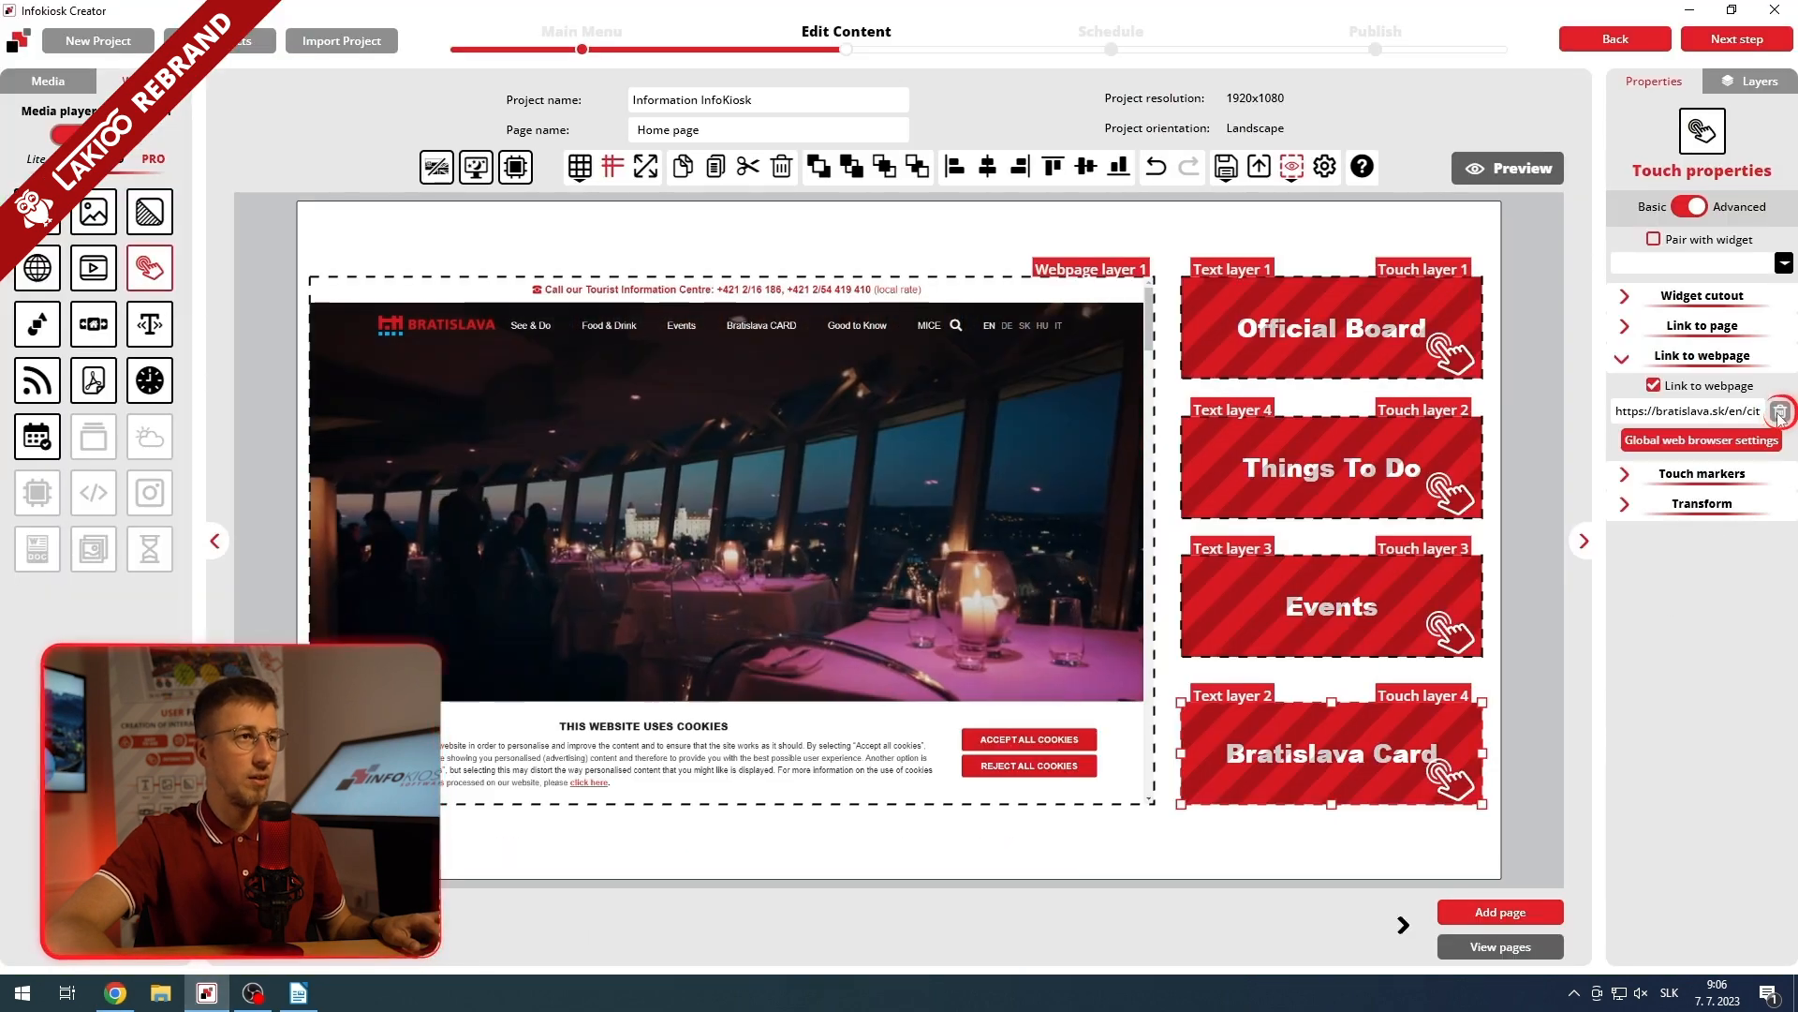
click(1780, 412)
key(ctrl+v)
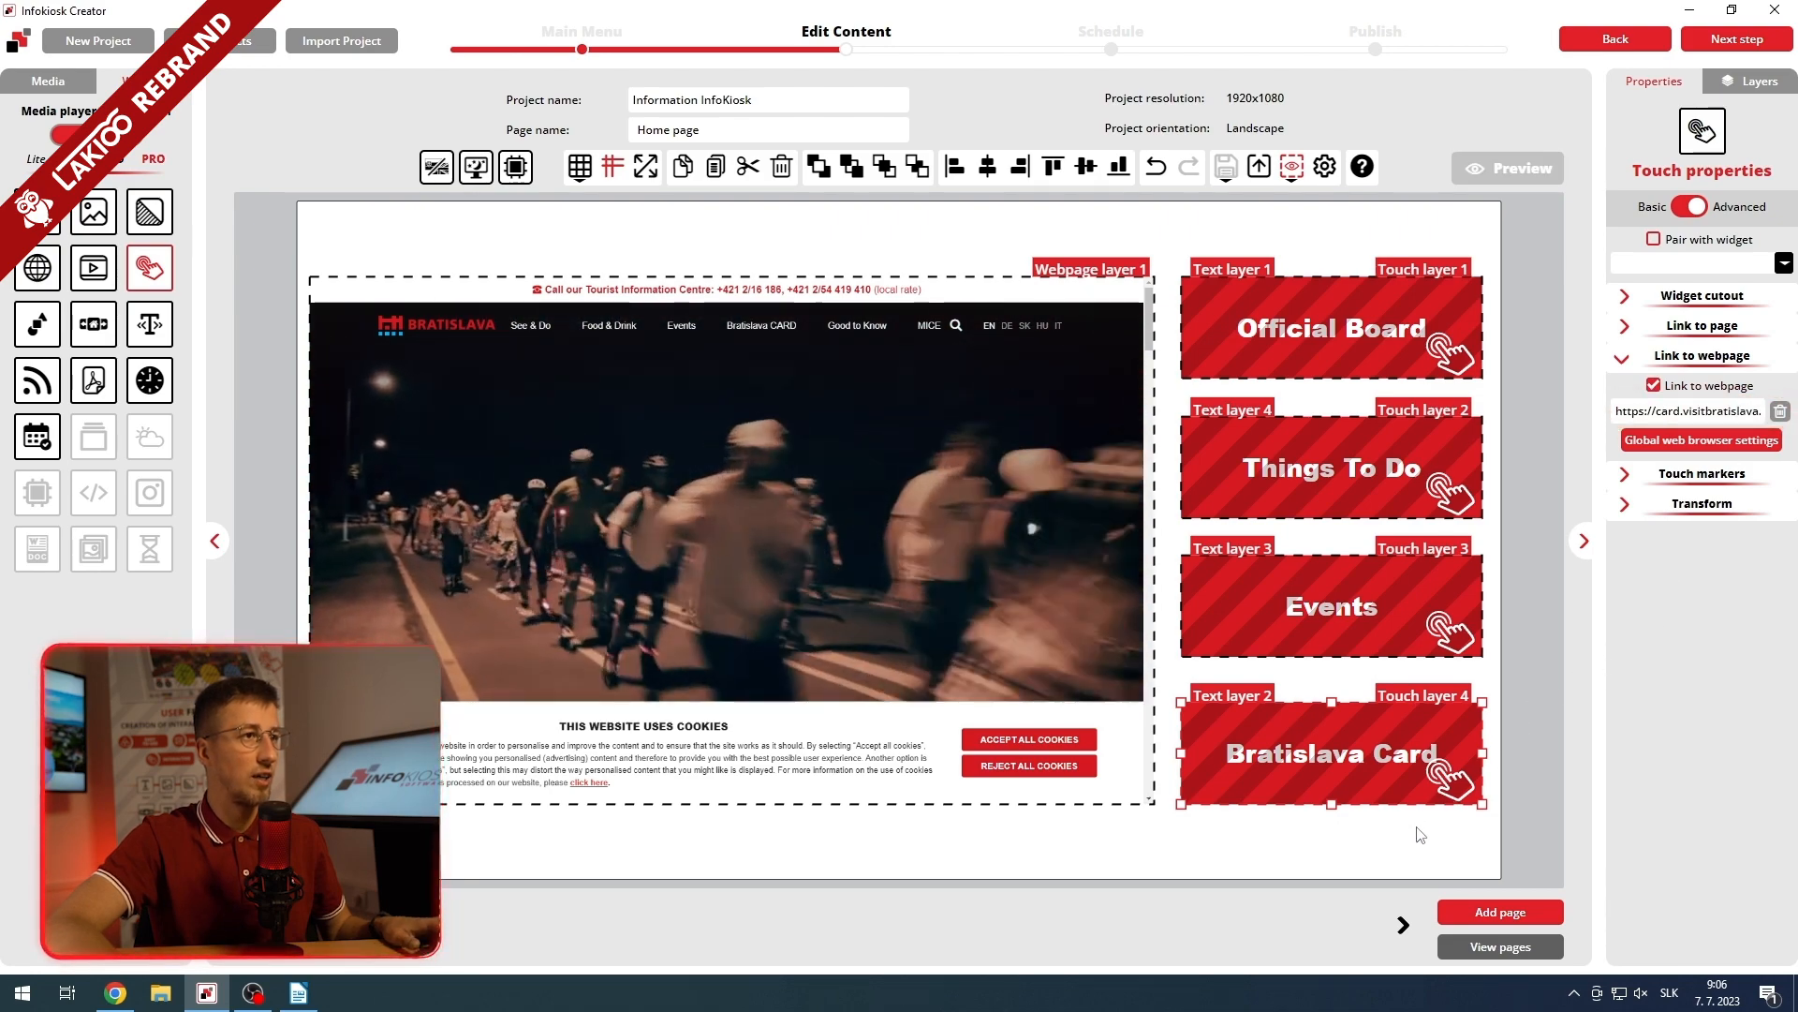
click(1418, 835)
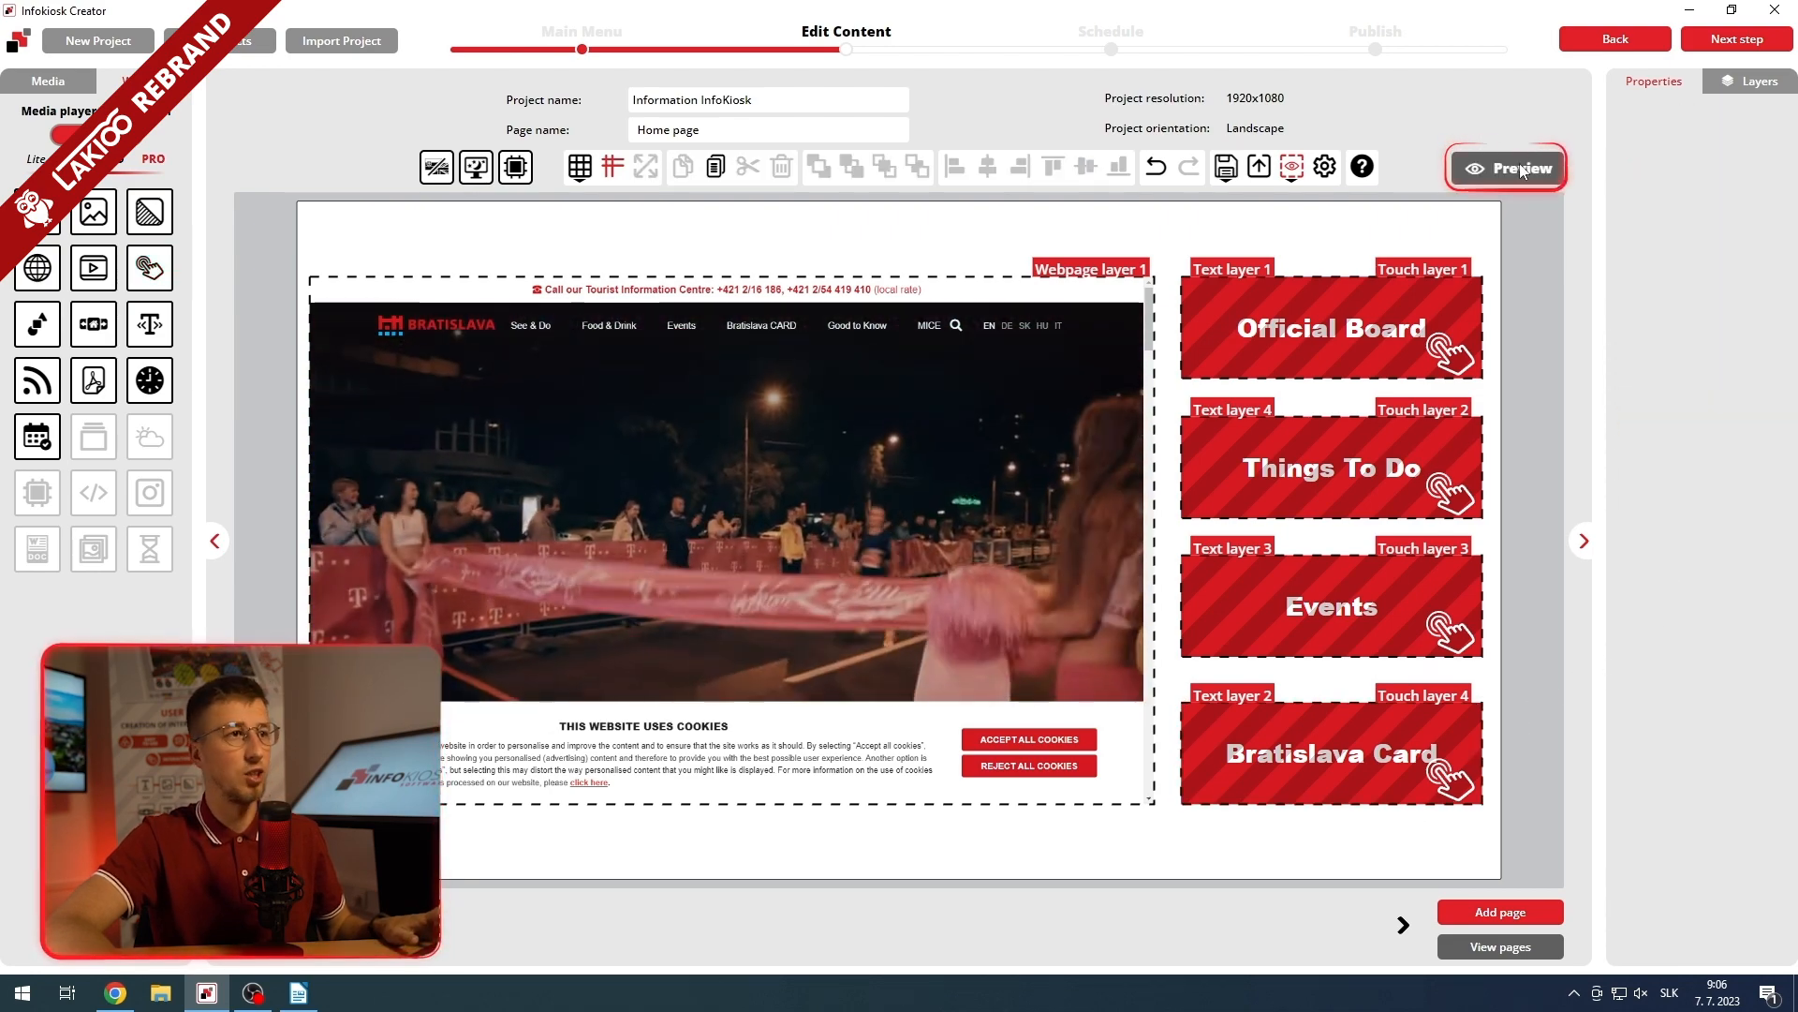
- Preview the project, test the Official Board link by looking through the opened noticeboard page, and close the preview
click(1519, 165)
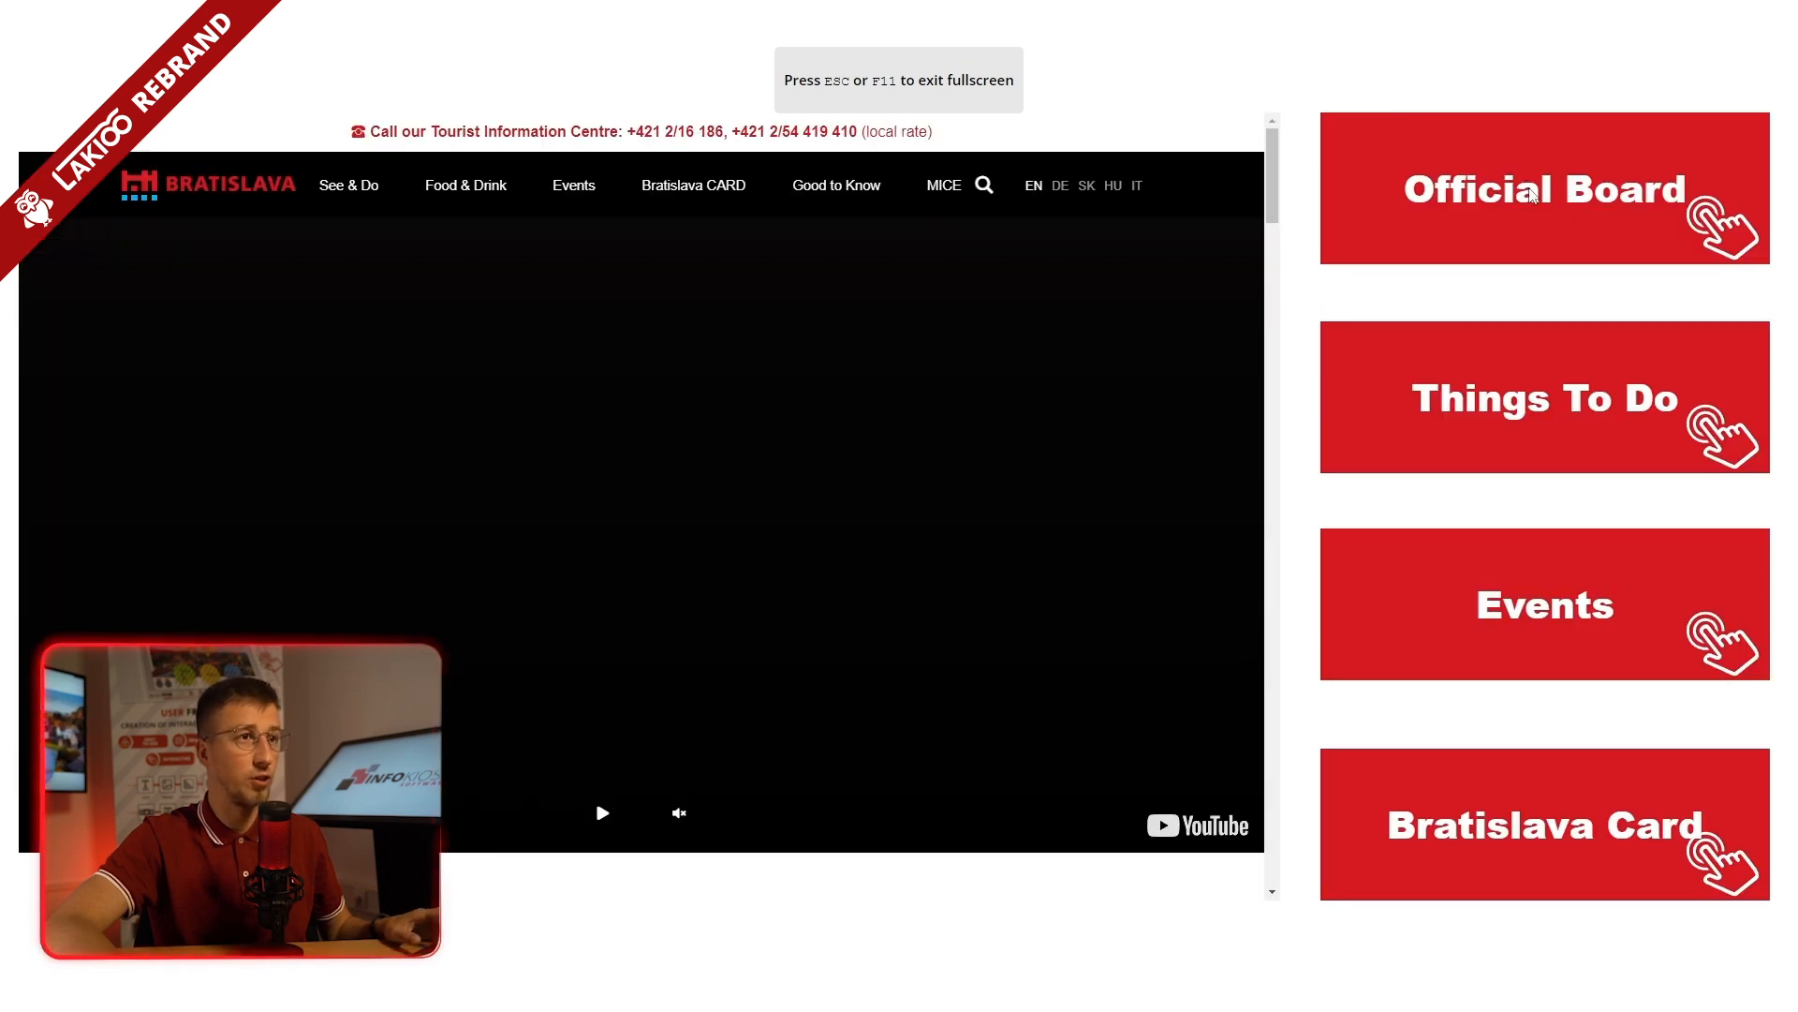
click(1533, 195)
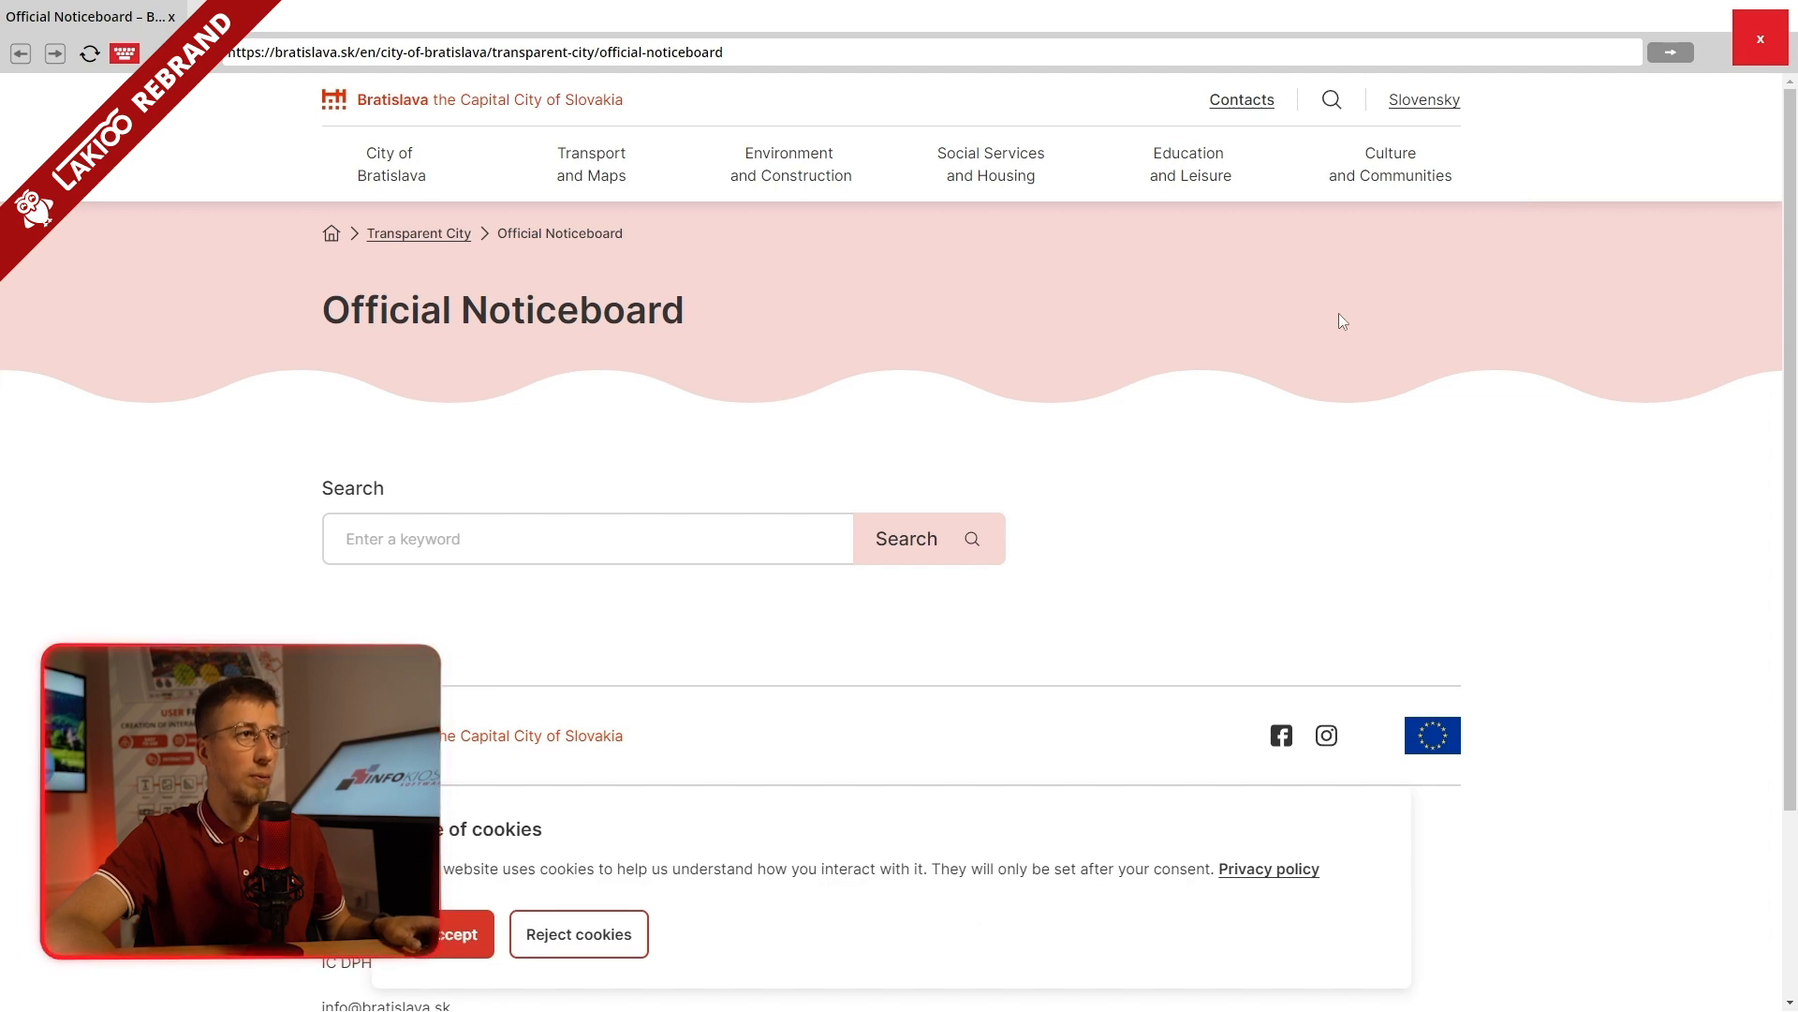
scroll(1339, 314, down, 3)
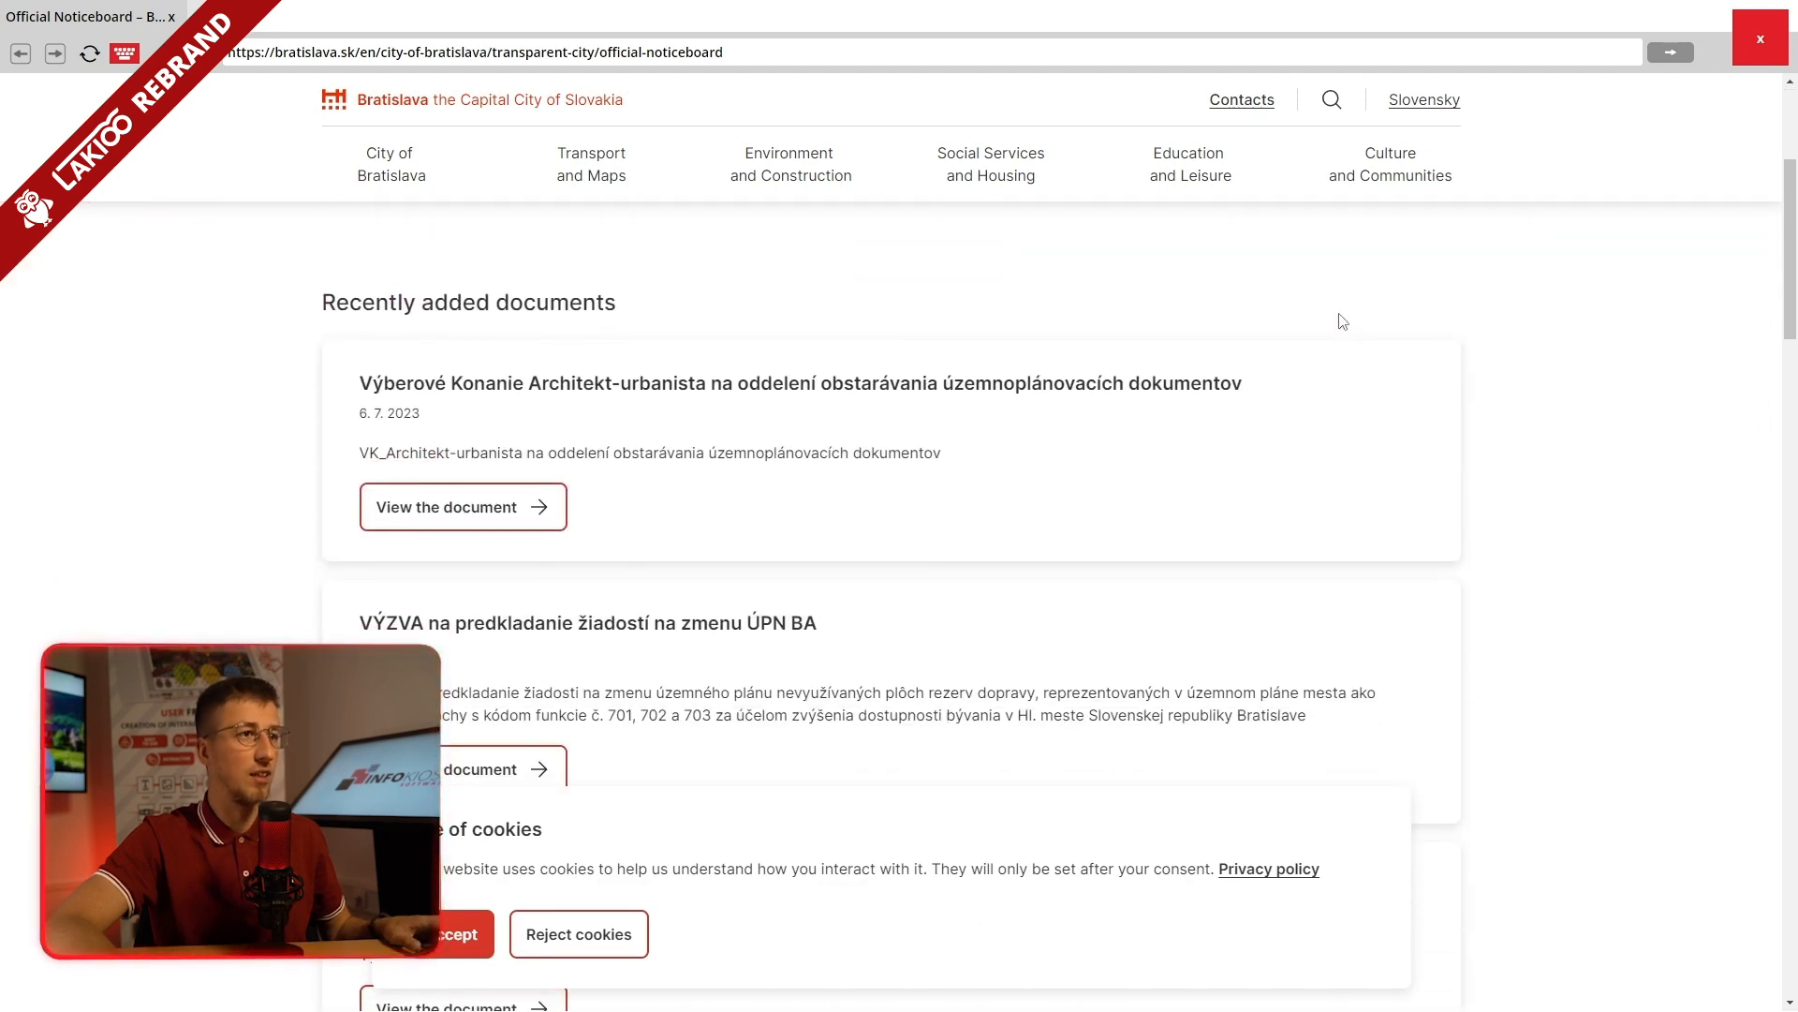
scroll(1342, 322, up, 4)
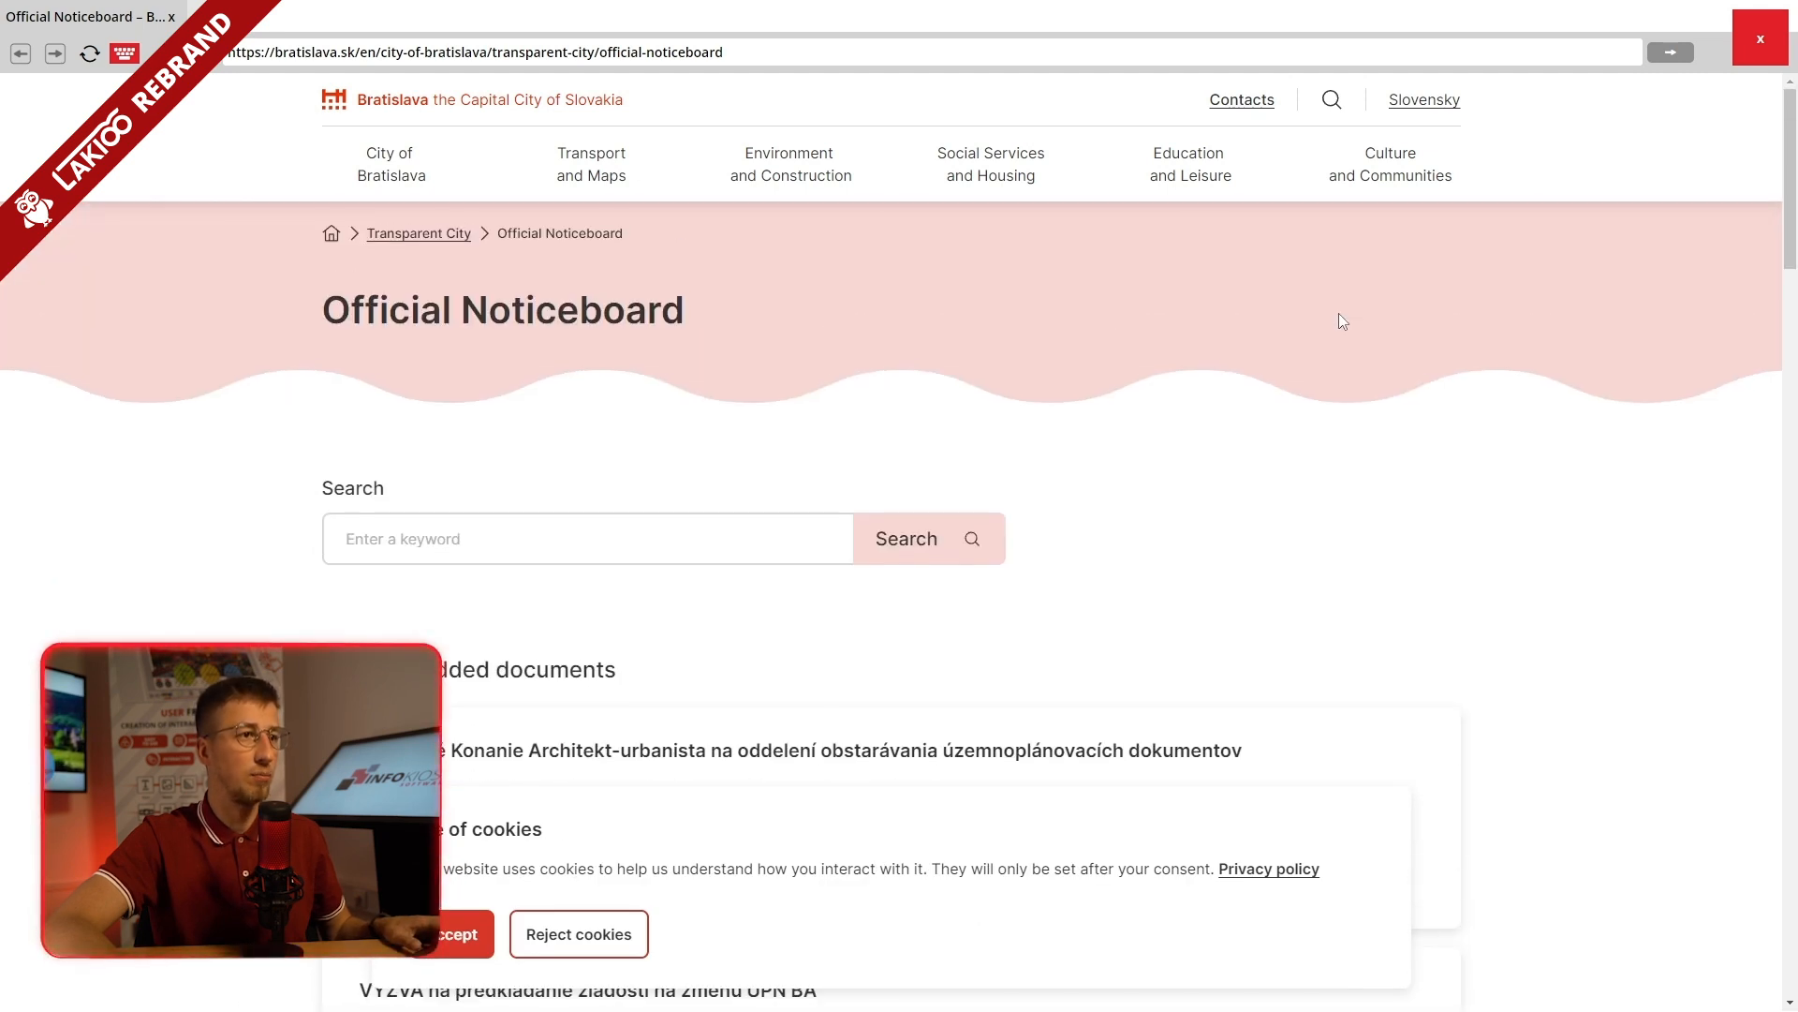
click(1752, 56)
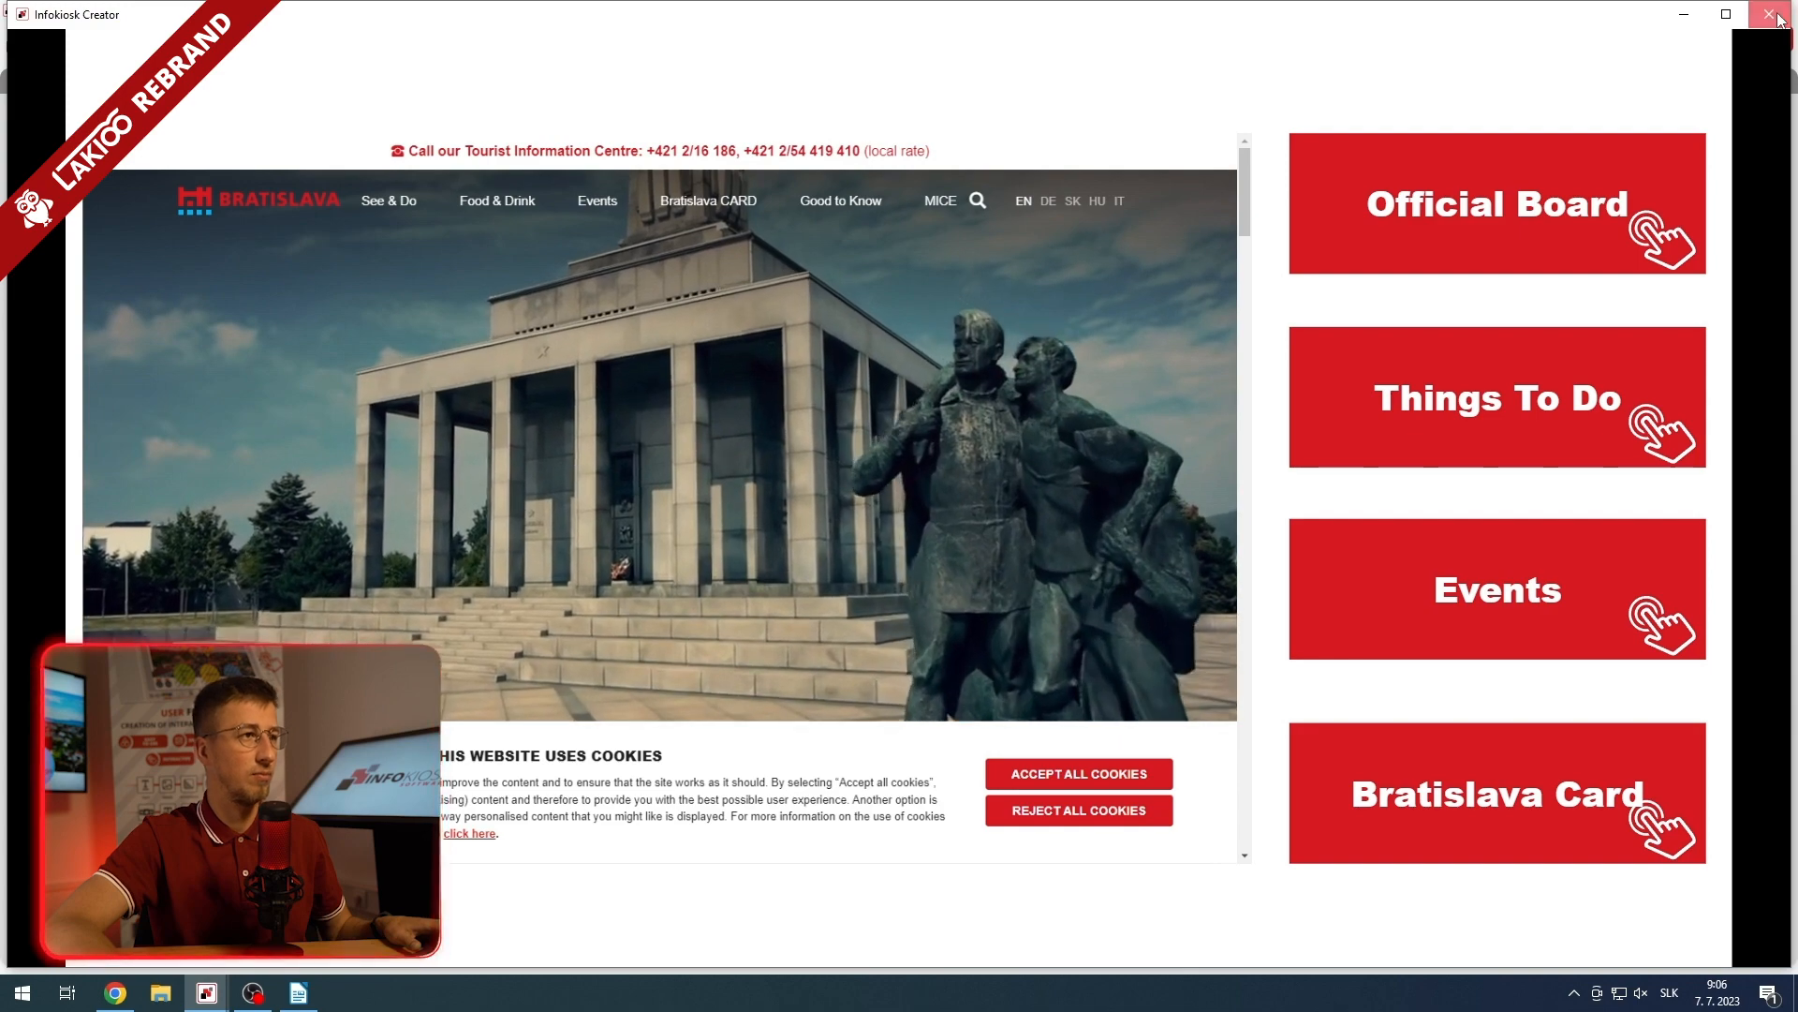
click(1773, 15)
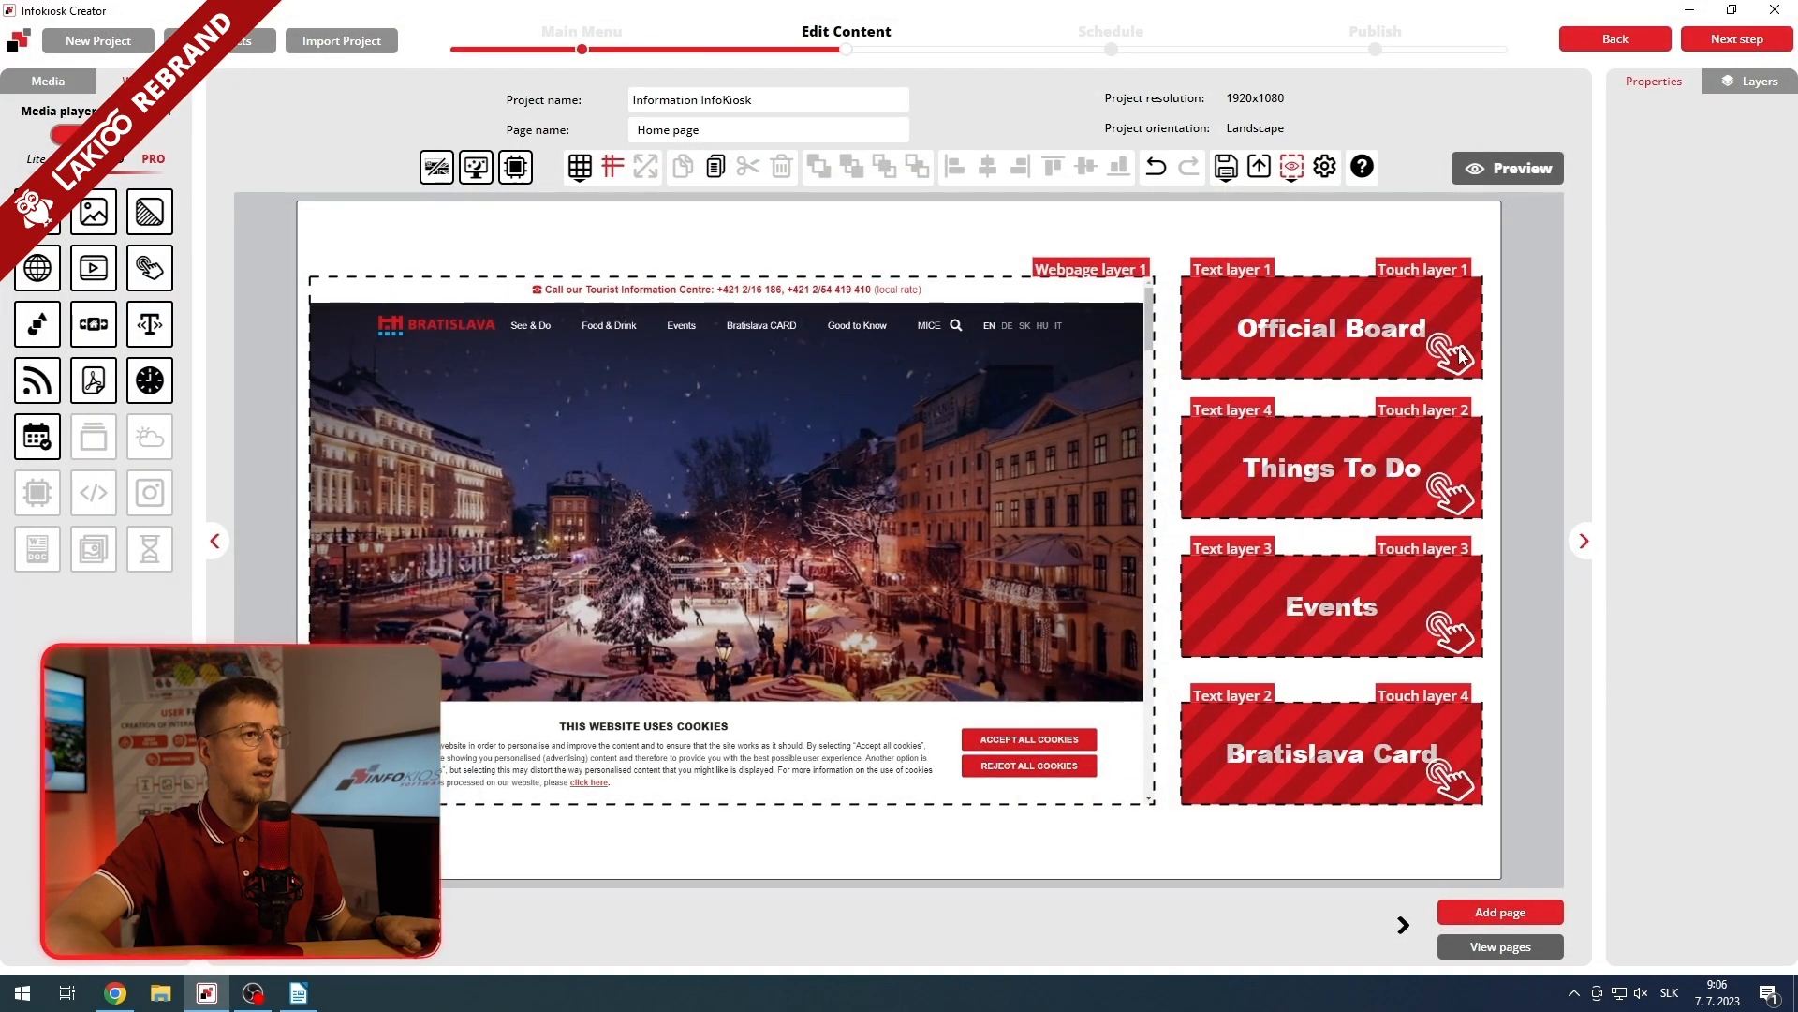
- Open the global web browser settings from the Official Board touch area's webpage link options
click(1392, 348)
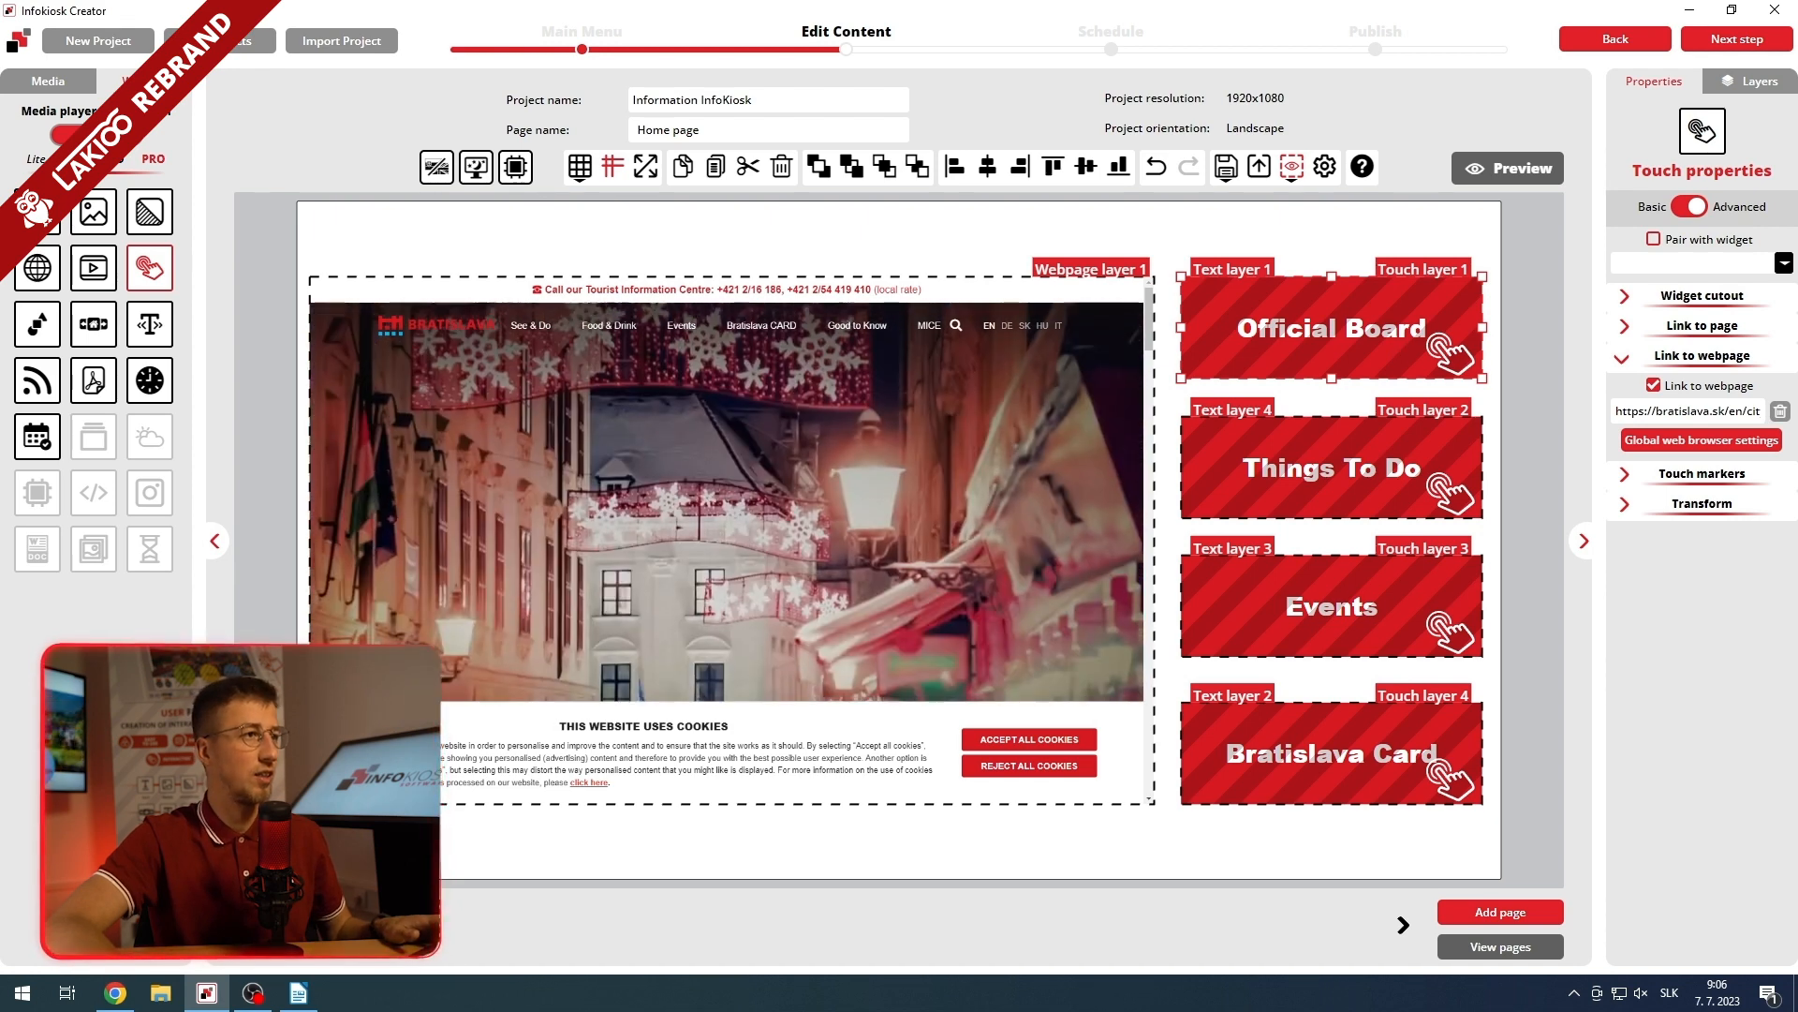
click(1713, 444)
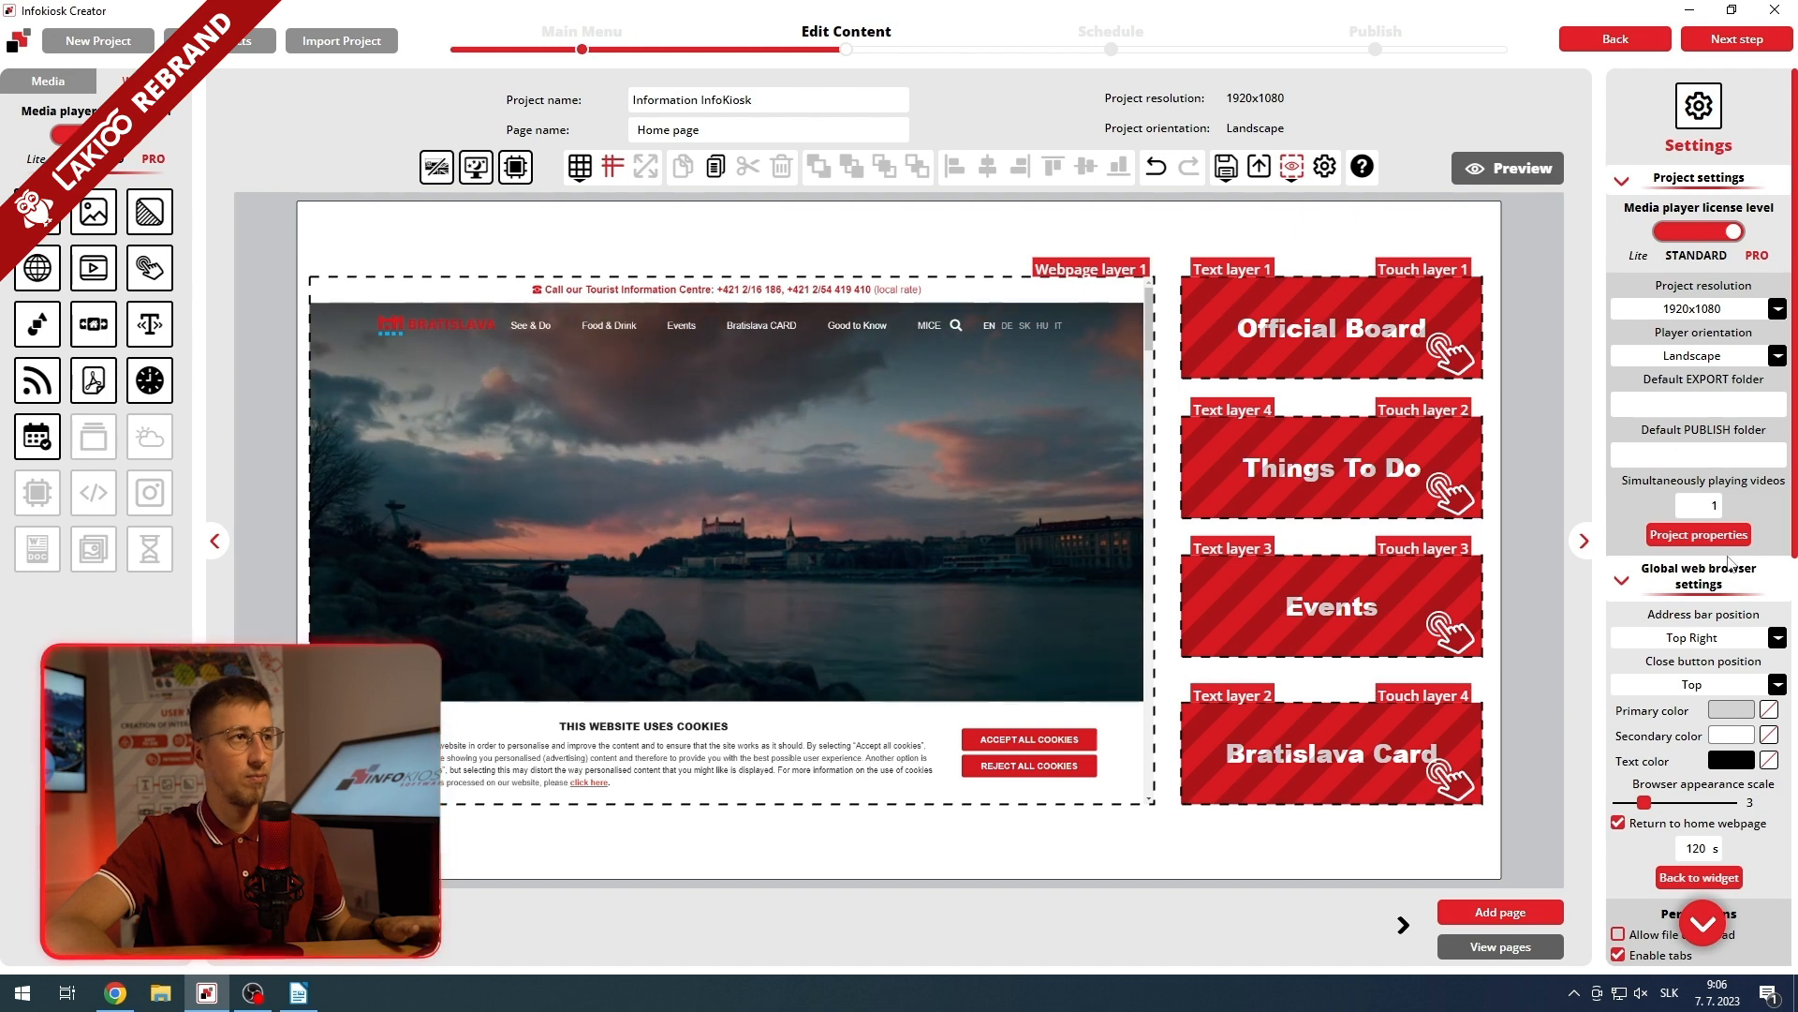
scroll(1707, 642, down, 2)
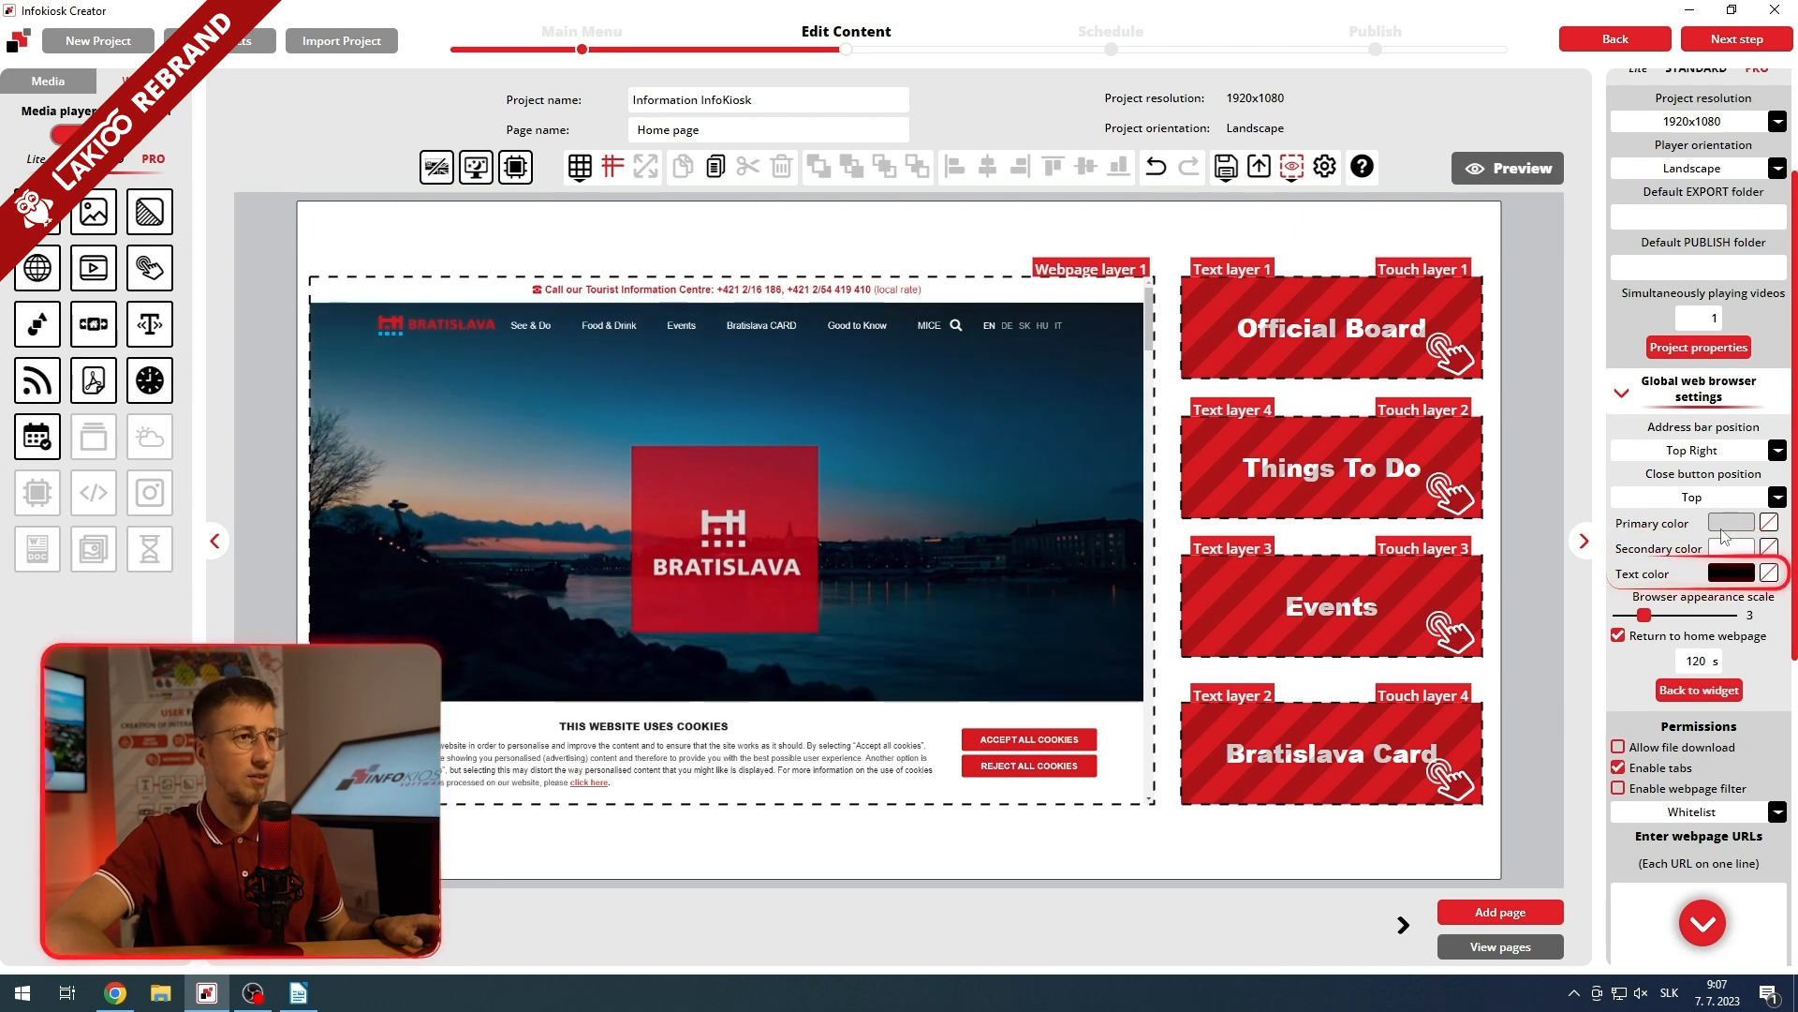
- Preview the project, open the Things To Do webpage to check the browser's appearance, and return to the editor
click(1493, 167)
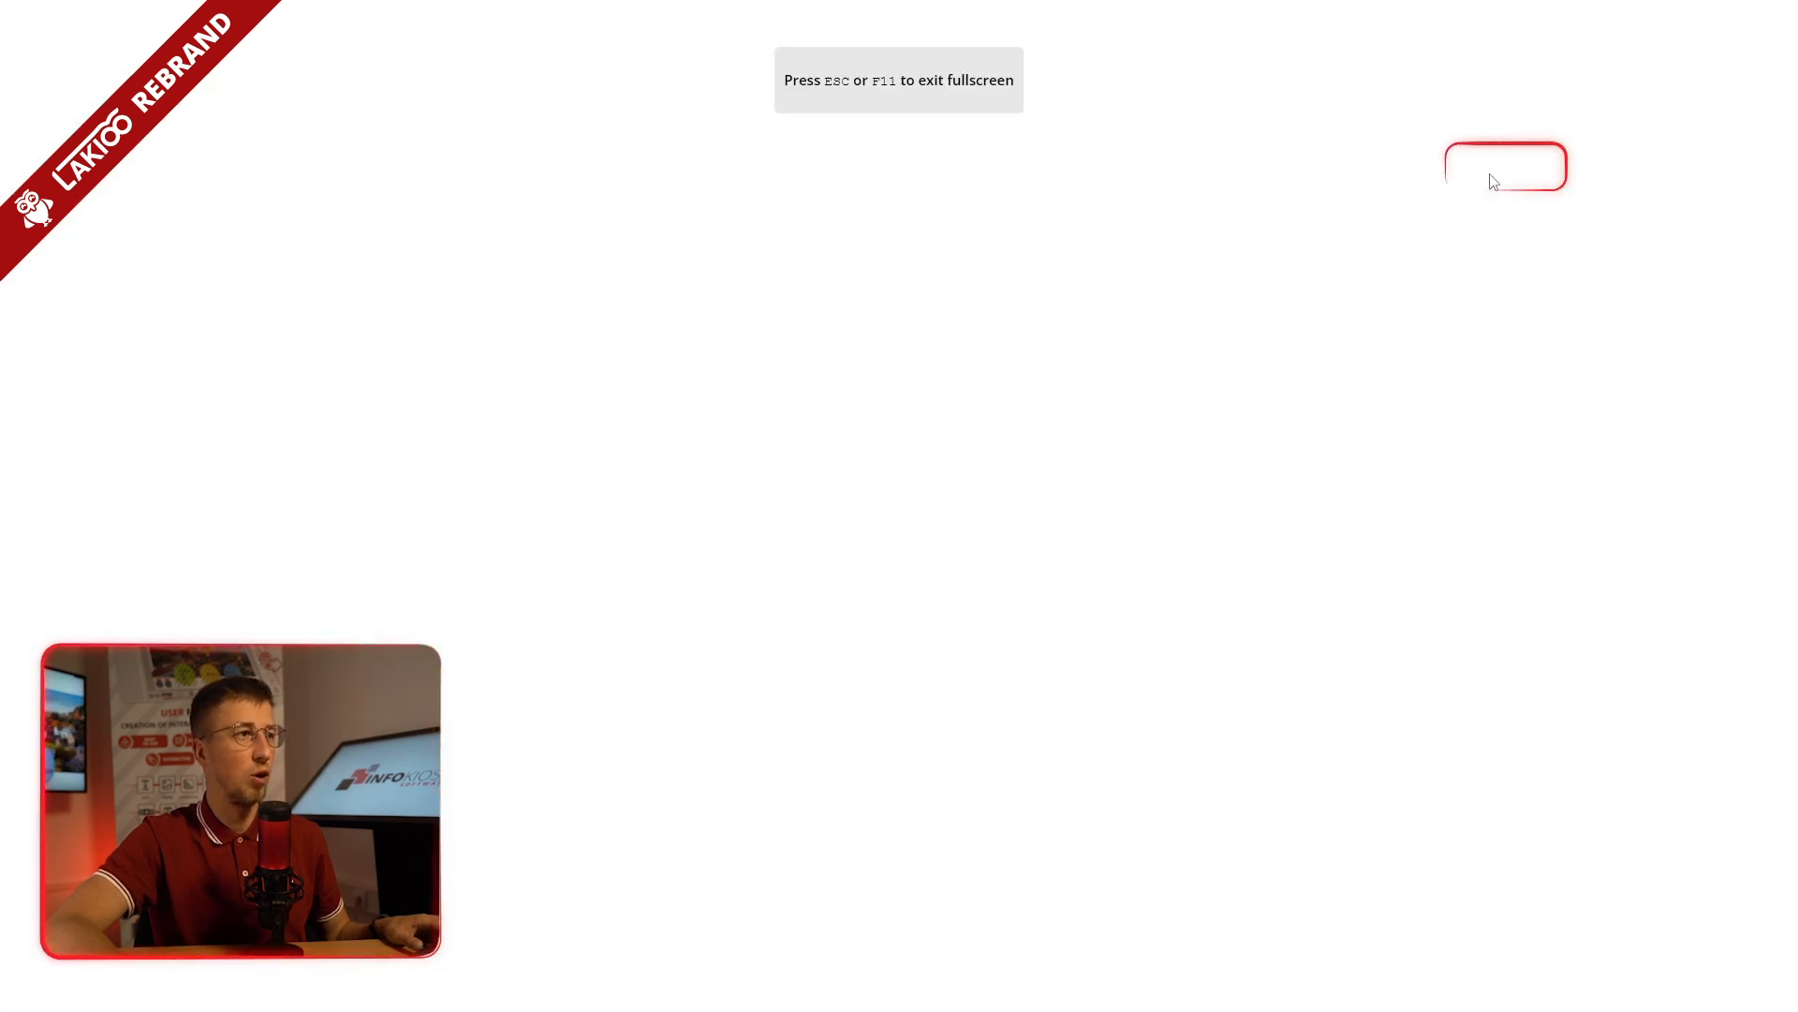
click(1480, 410)
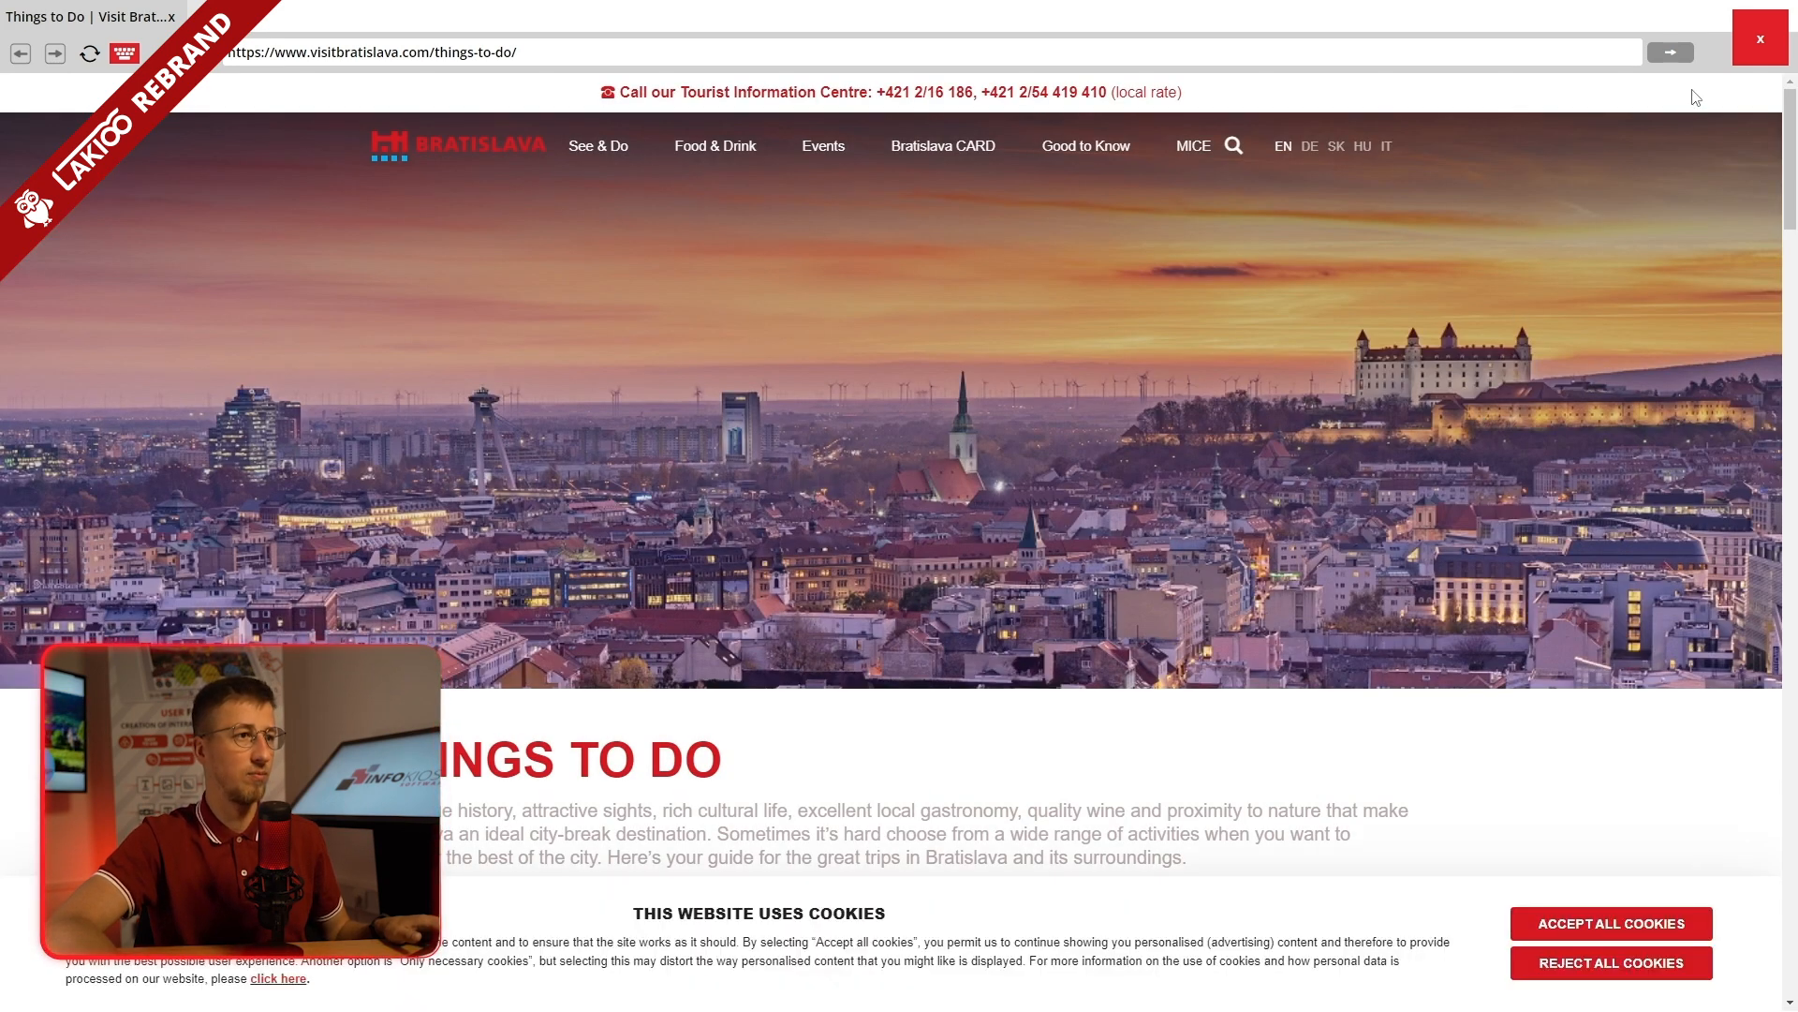
click(1750, 51)
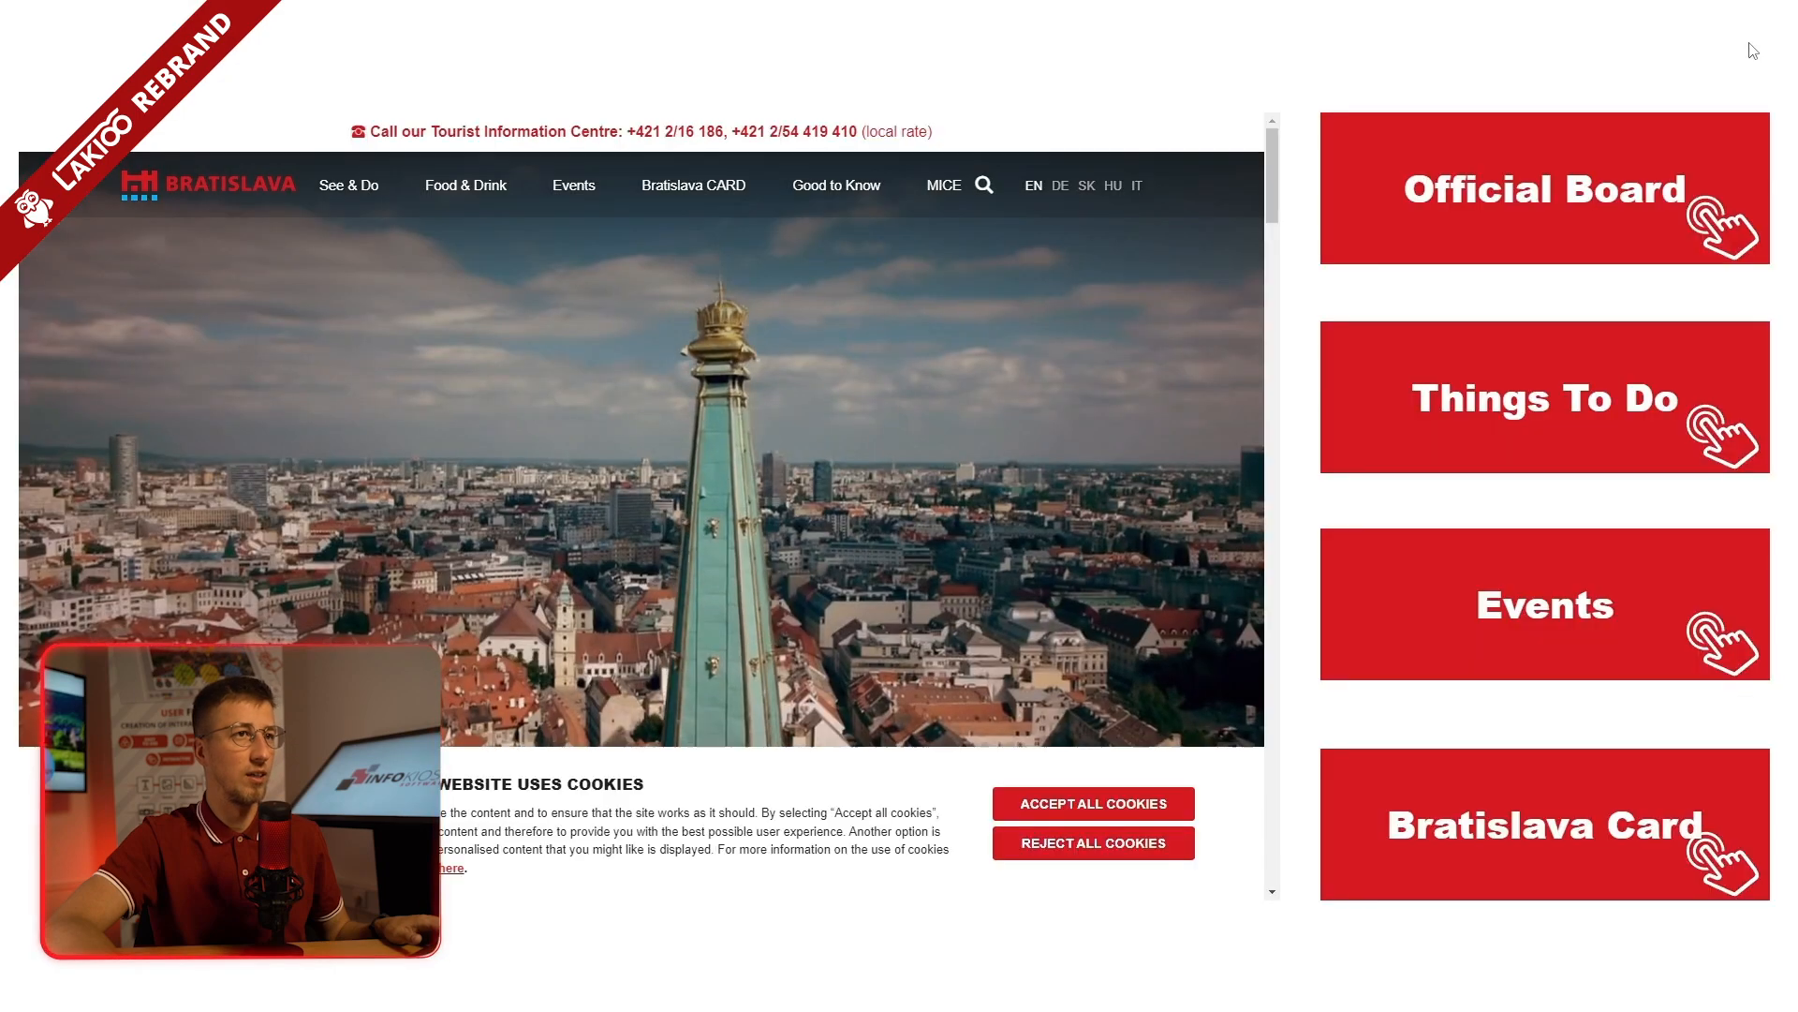
key(Escape)
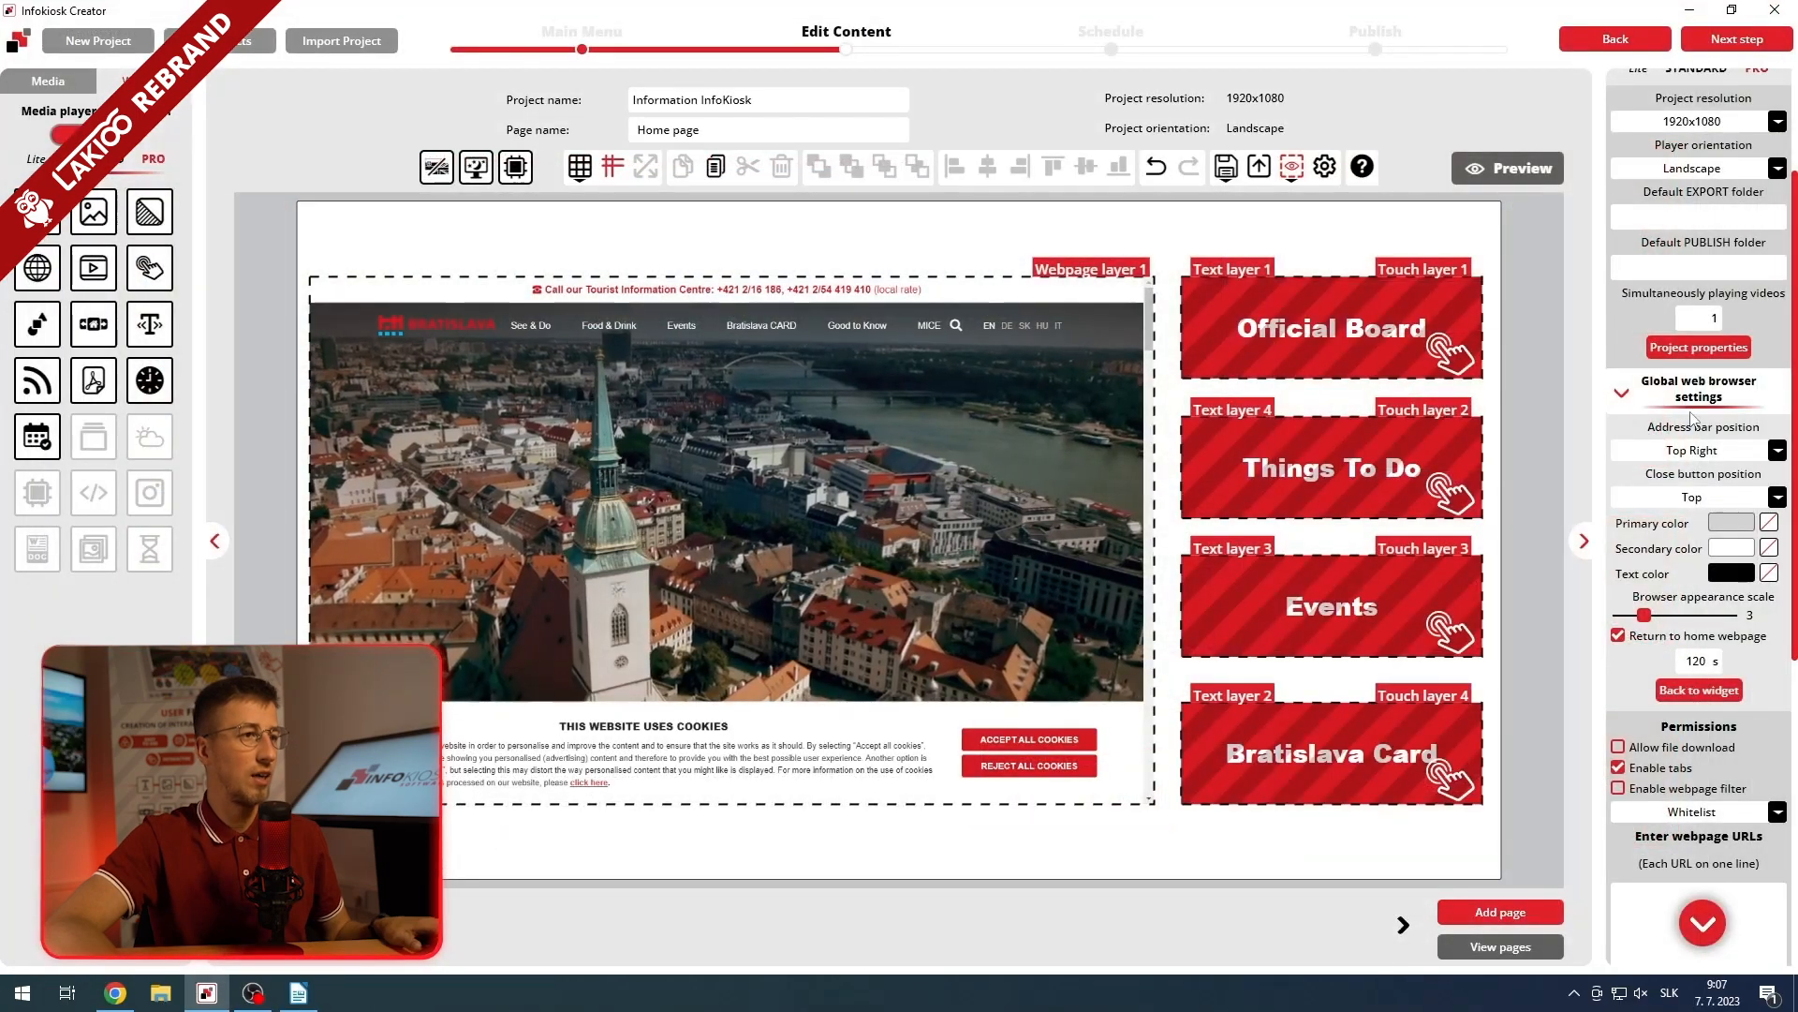
- Set the web browser's primary colour to red (215, 25, 33) sampled from the Bratislava logo, and check it by previewing the Events link
click(1731, 521)
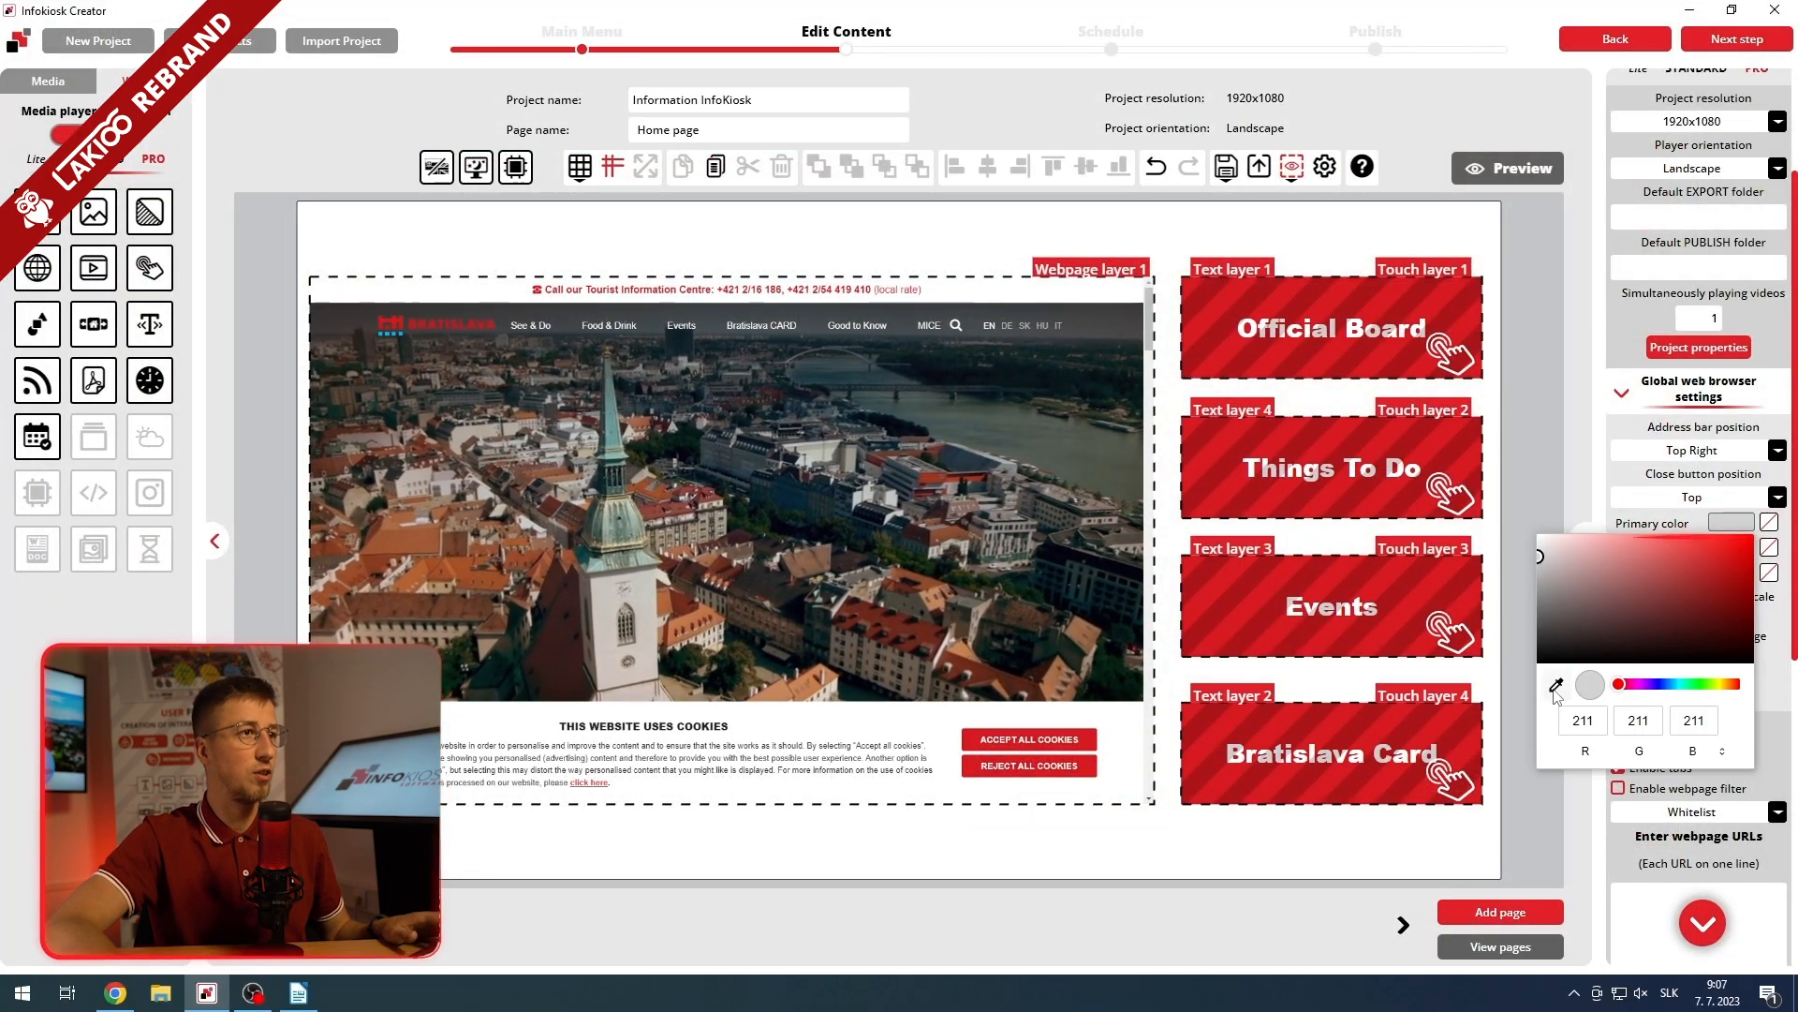
click(1555, 685)
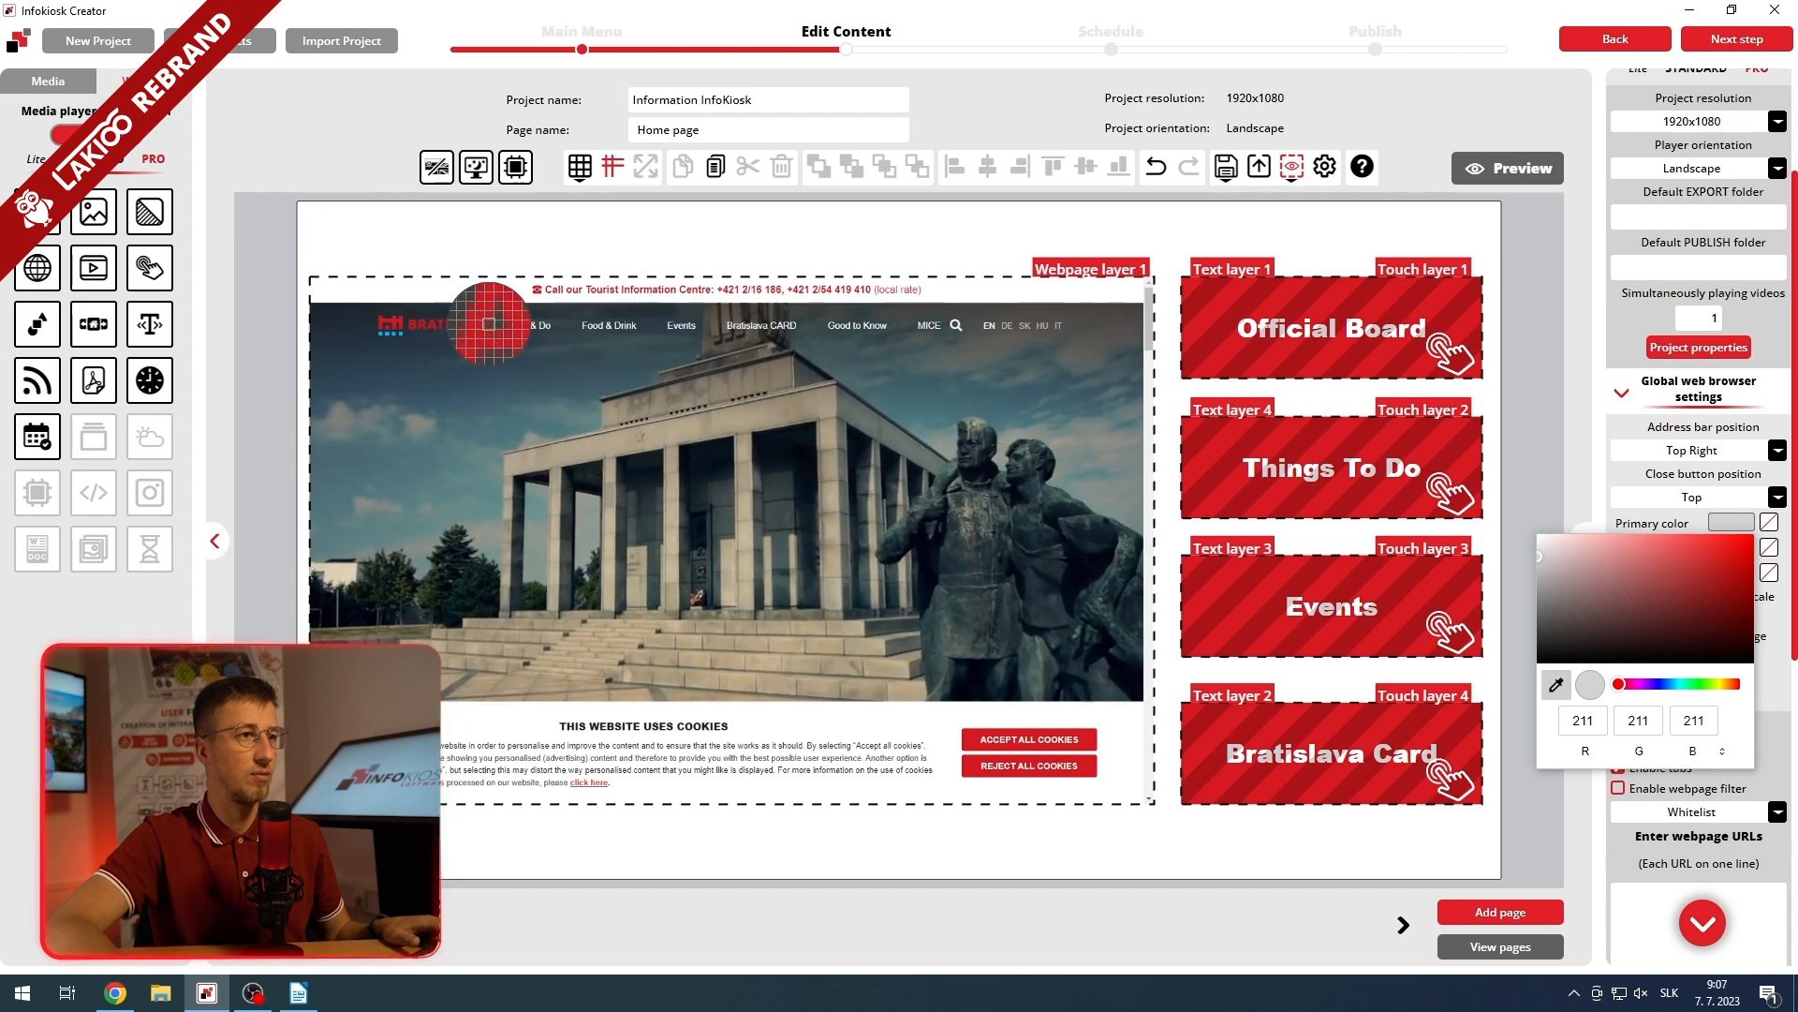
click(489, 326)
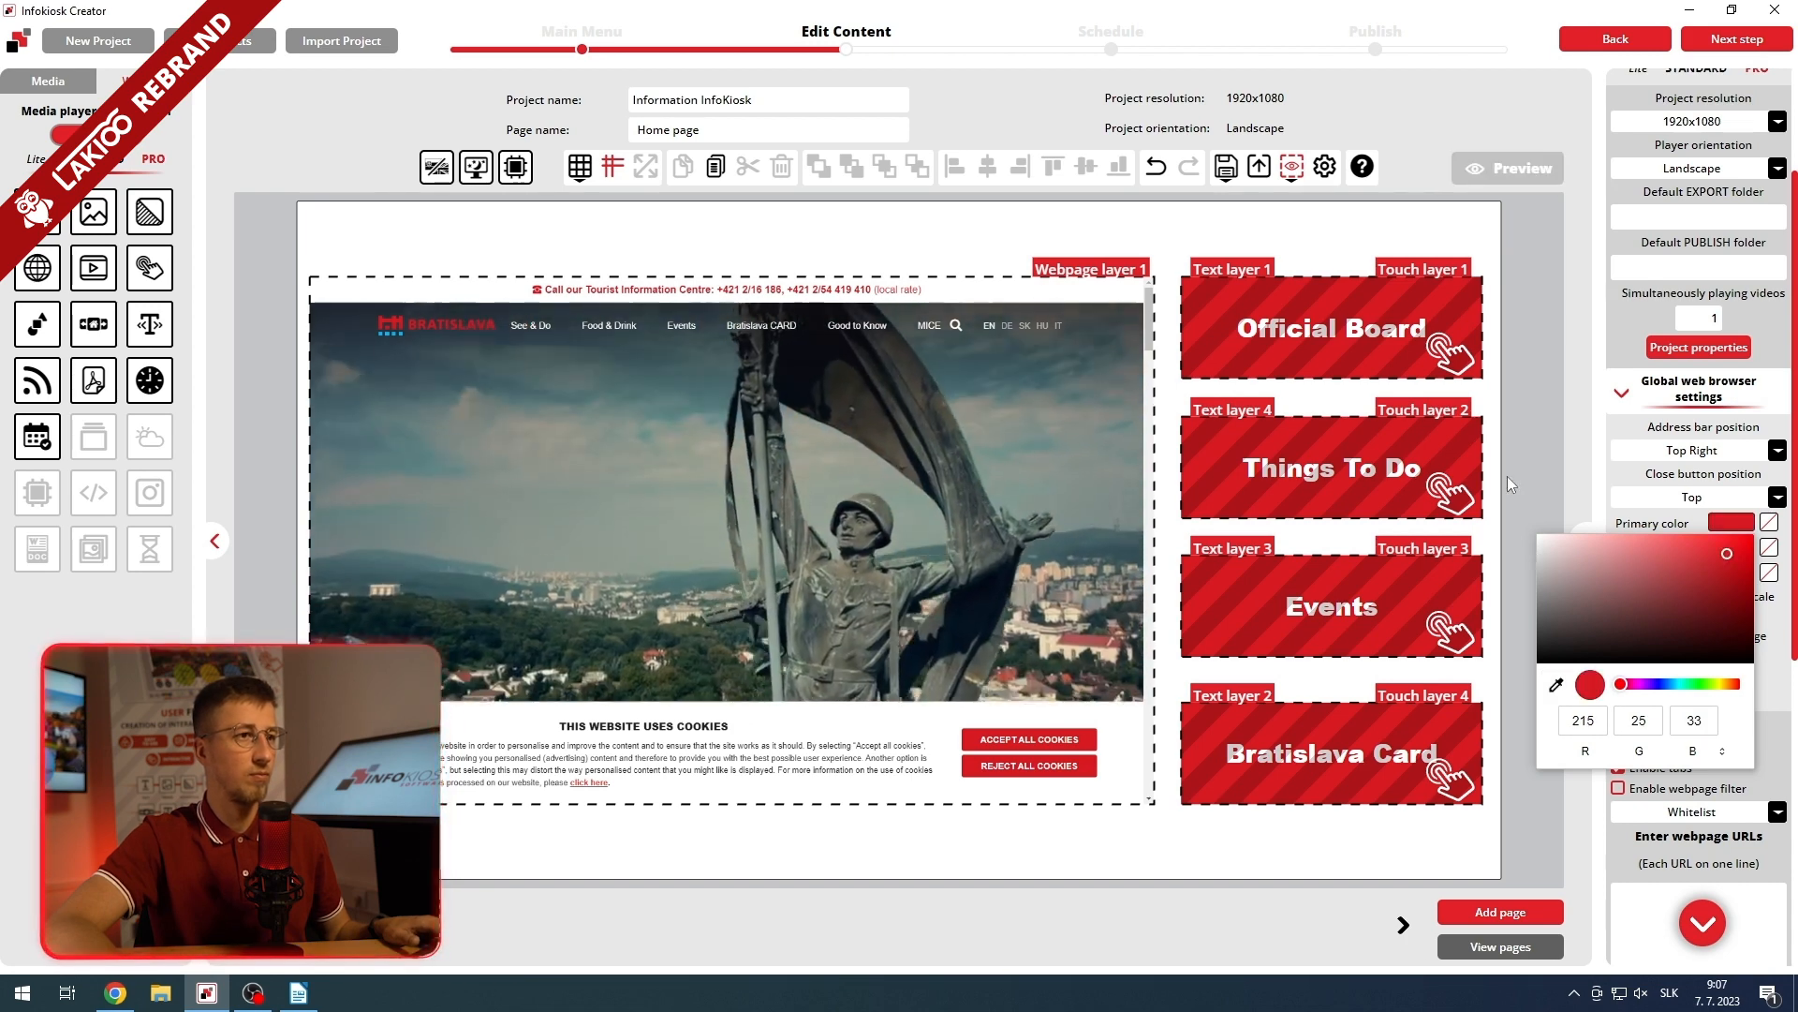
click(1581, 474)
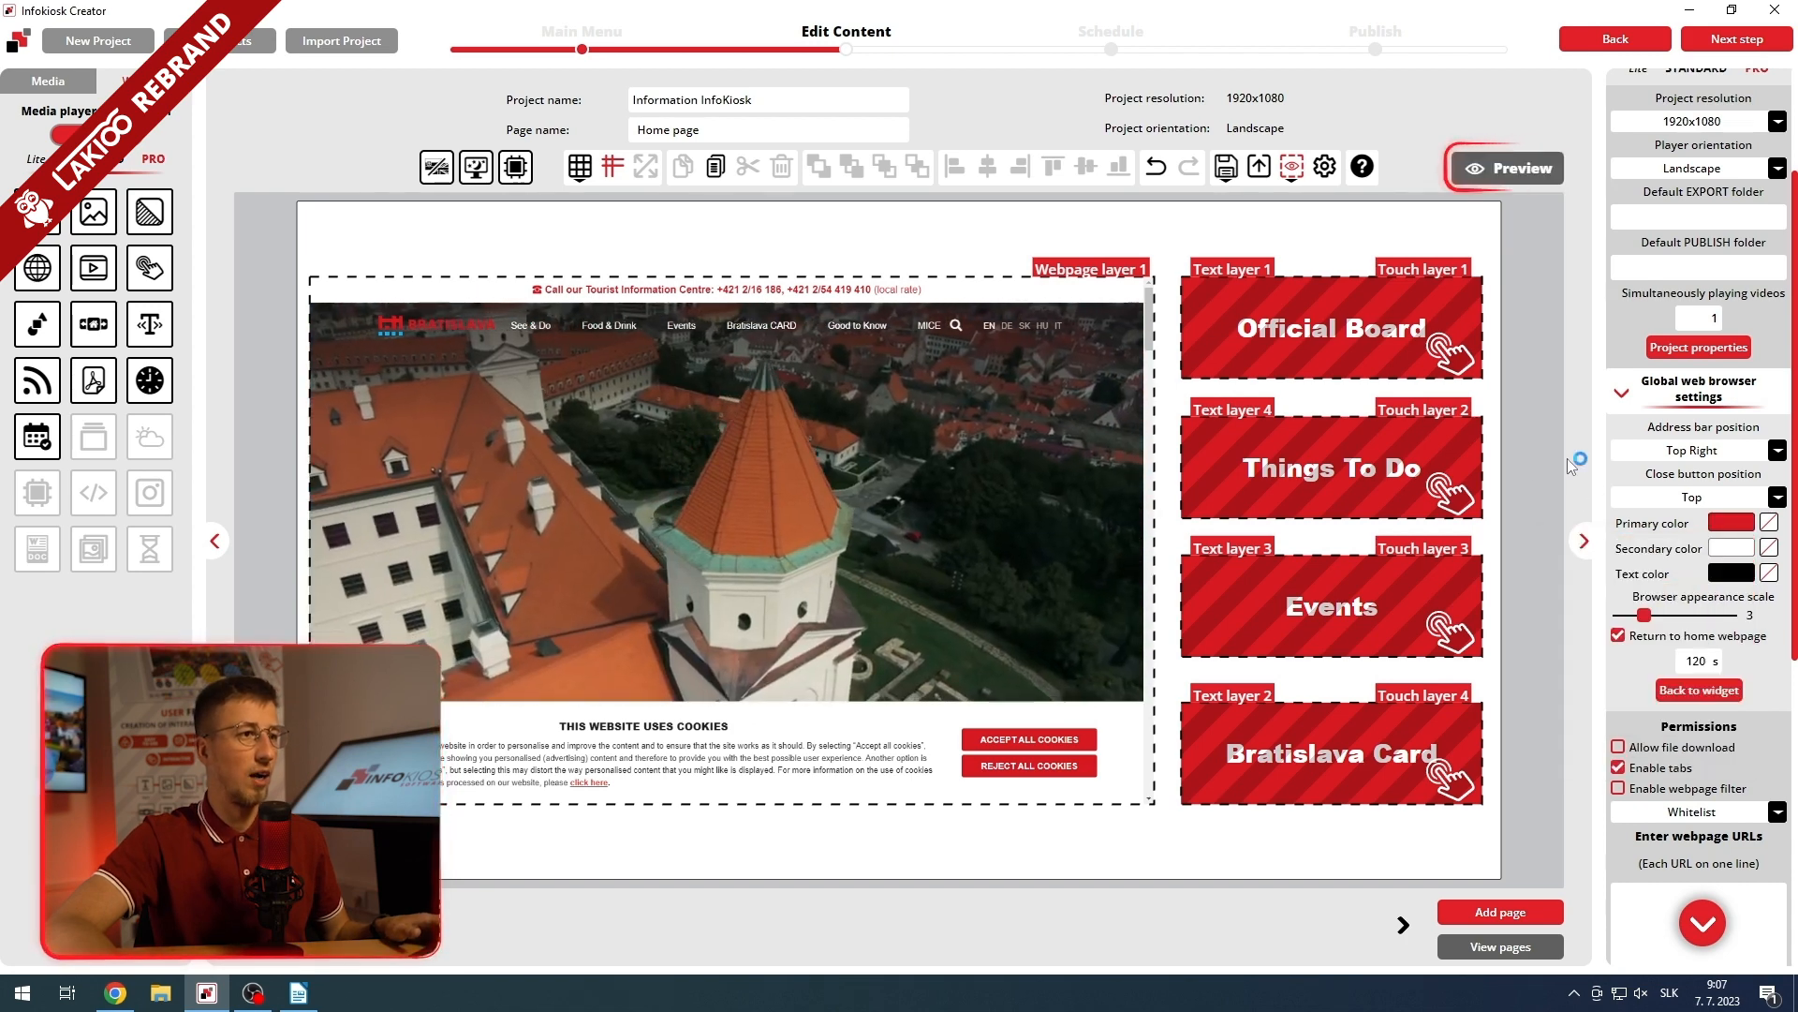
click(1531, 174)
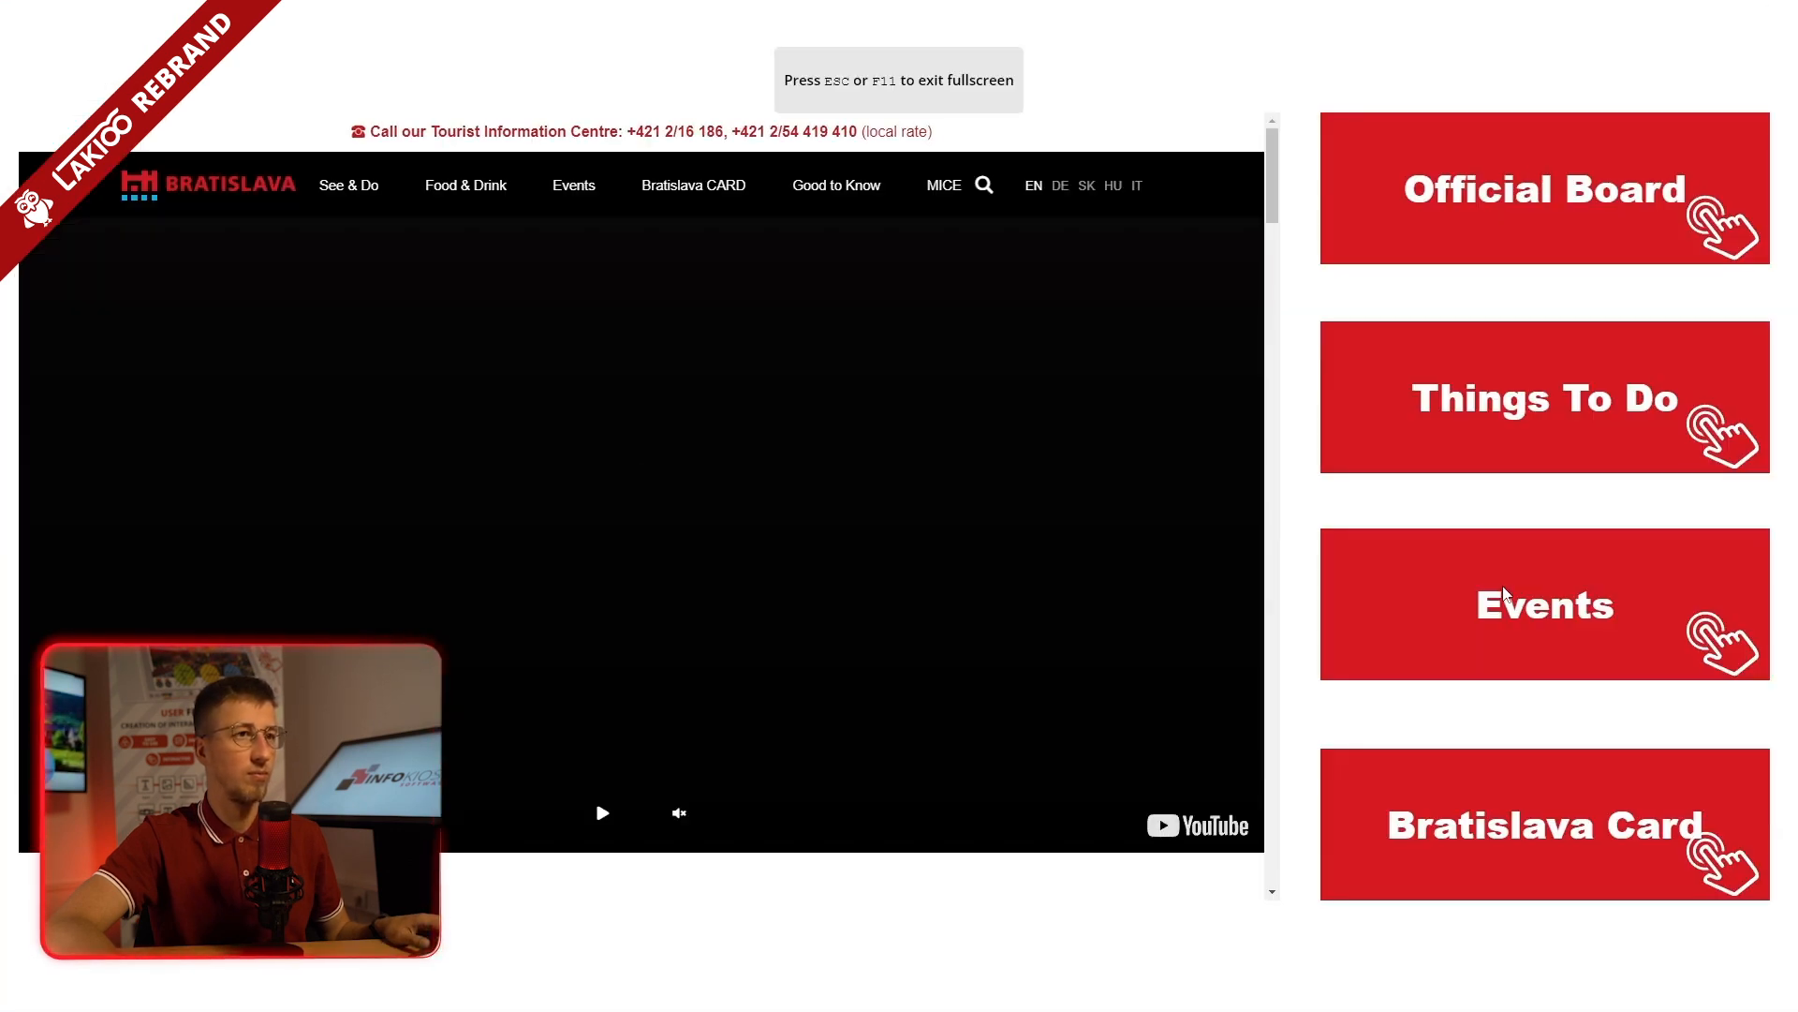
click(1506, 595)
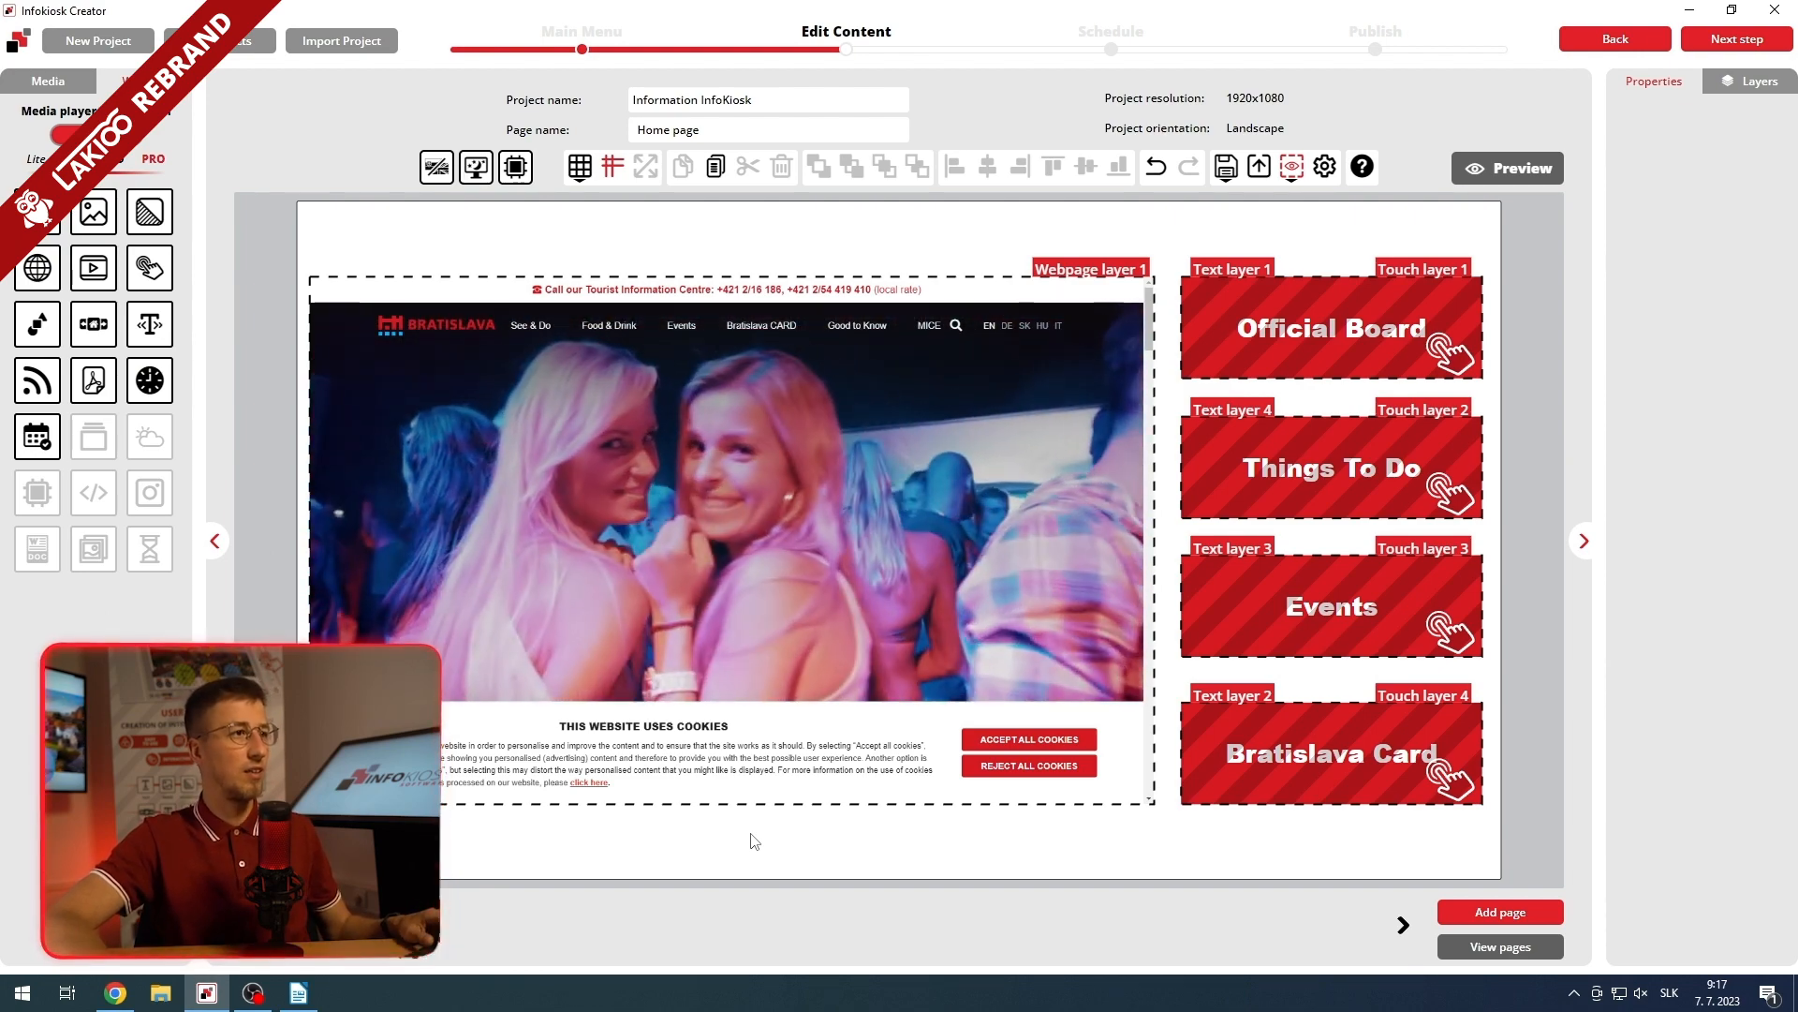
click(36, 381)
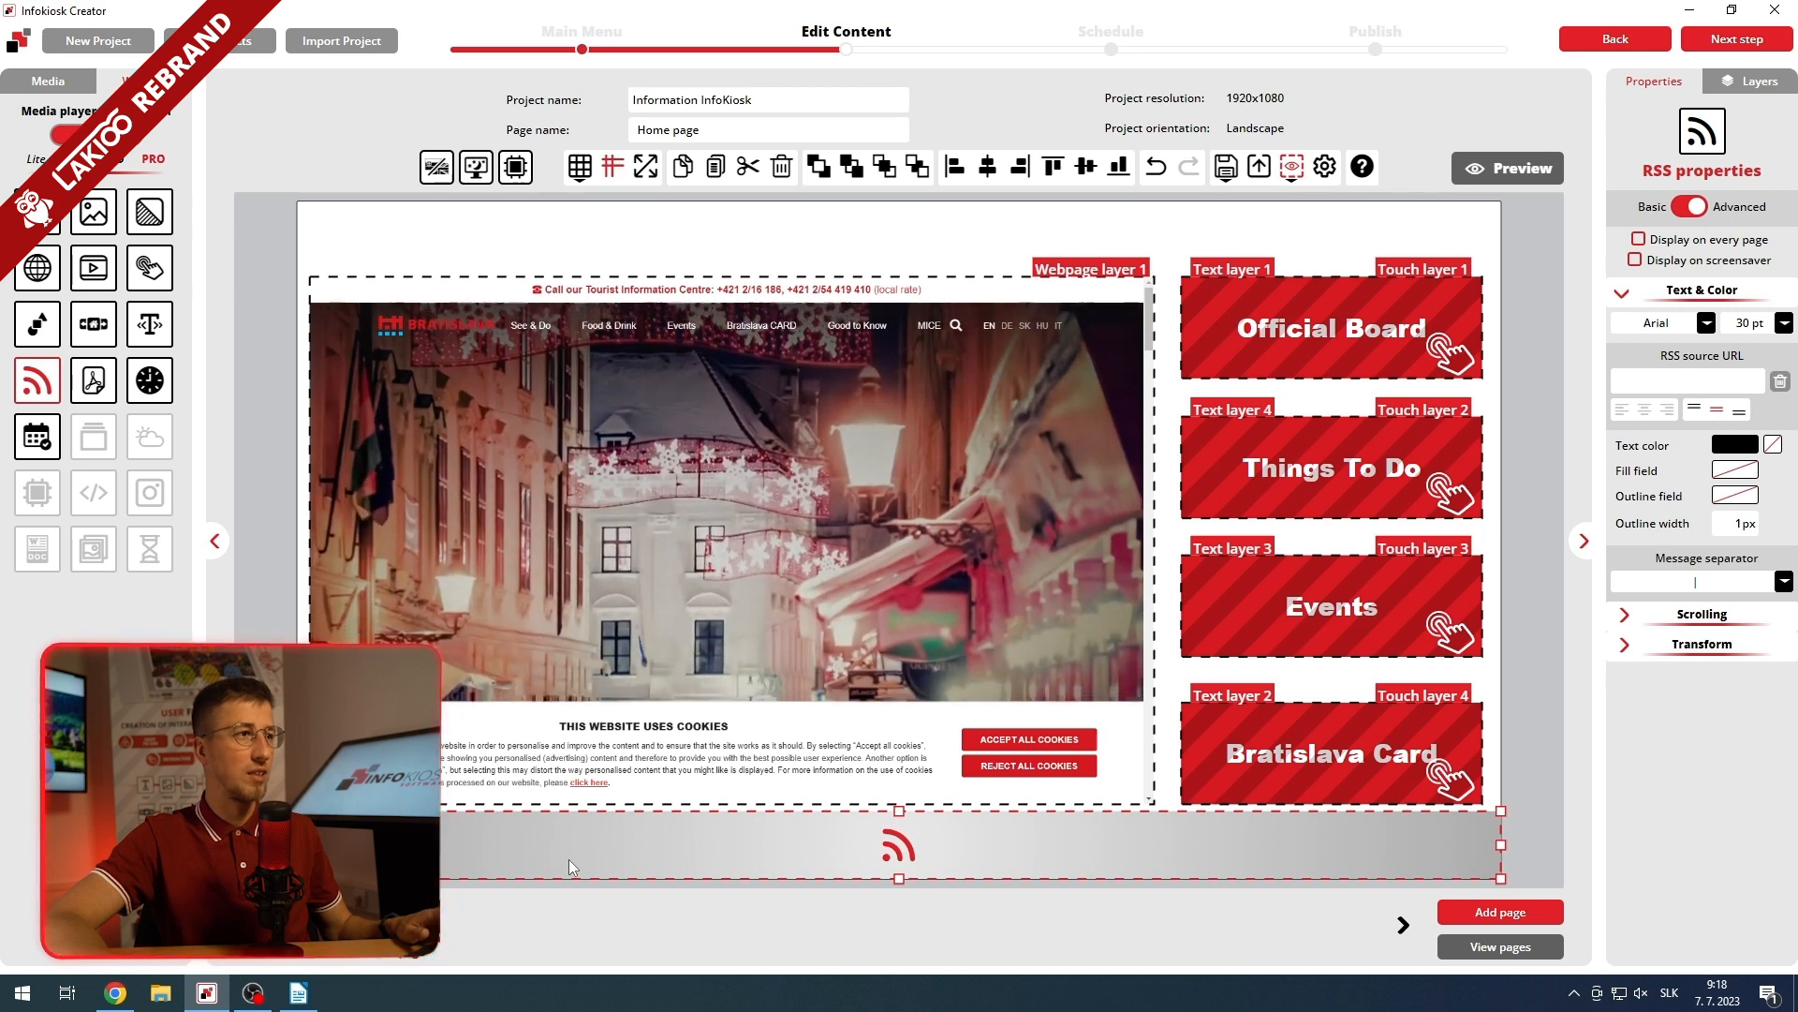
click(1679, 377)
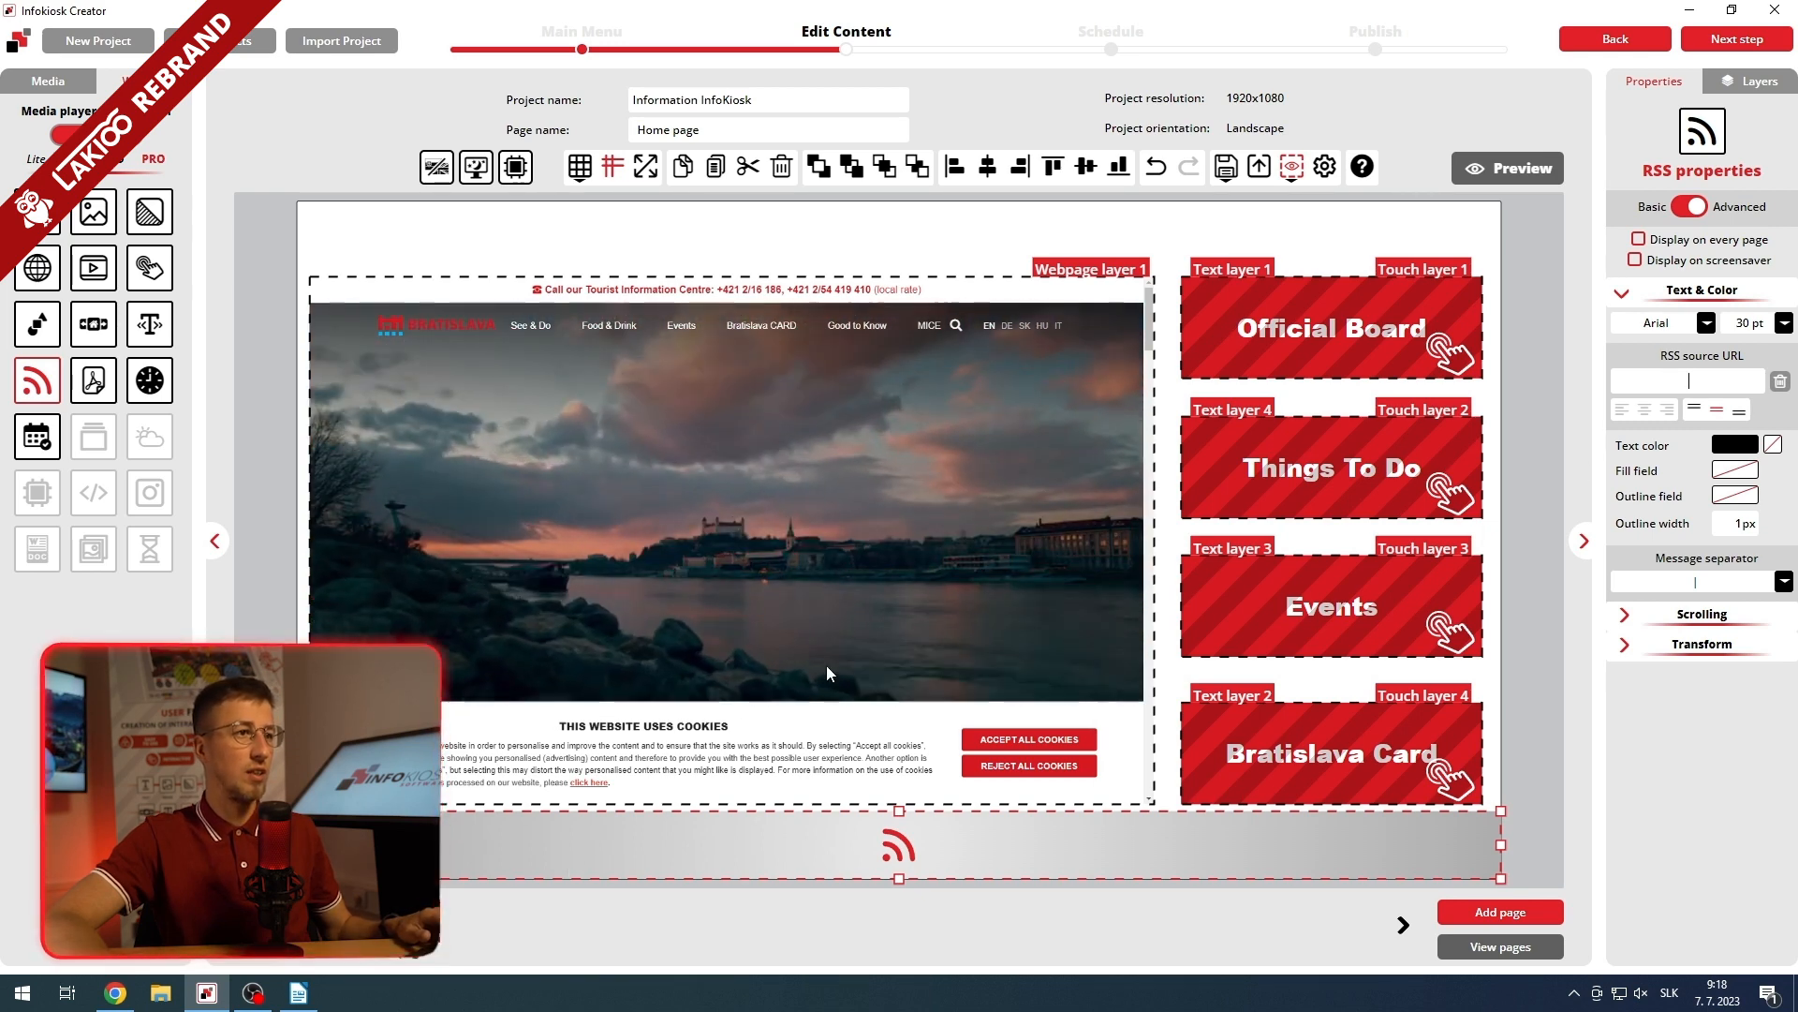
click(116, 993)
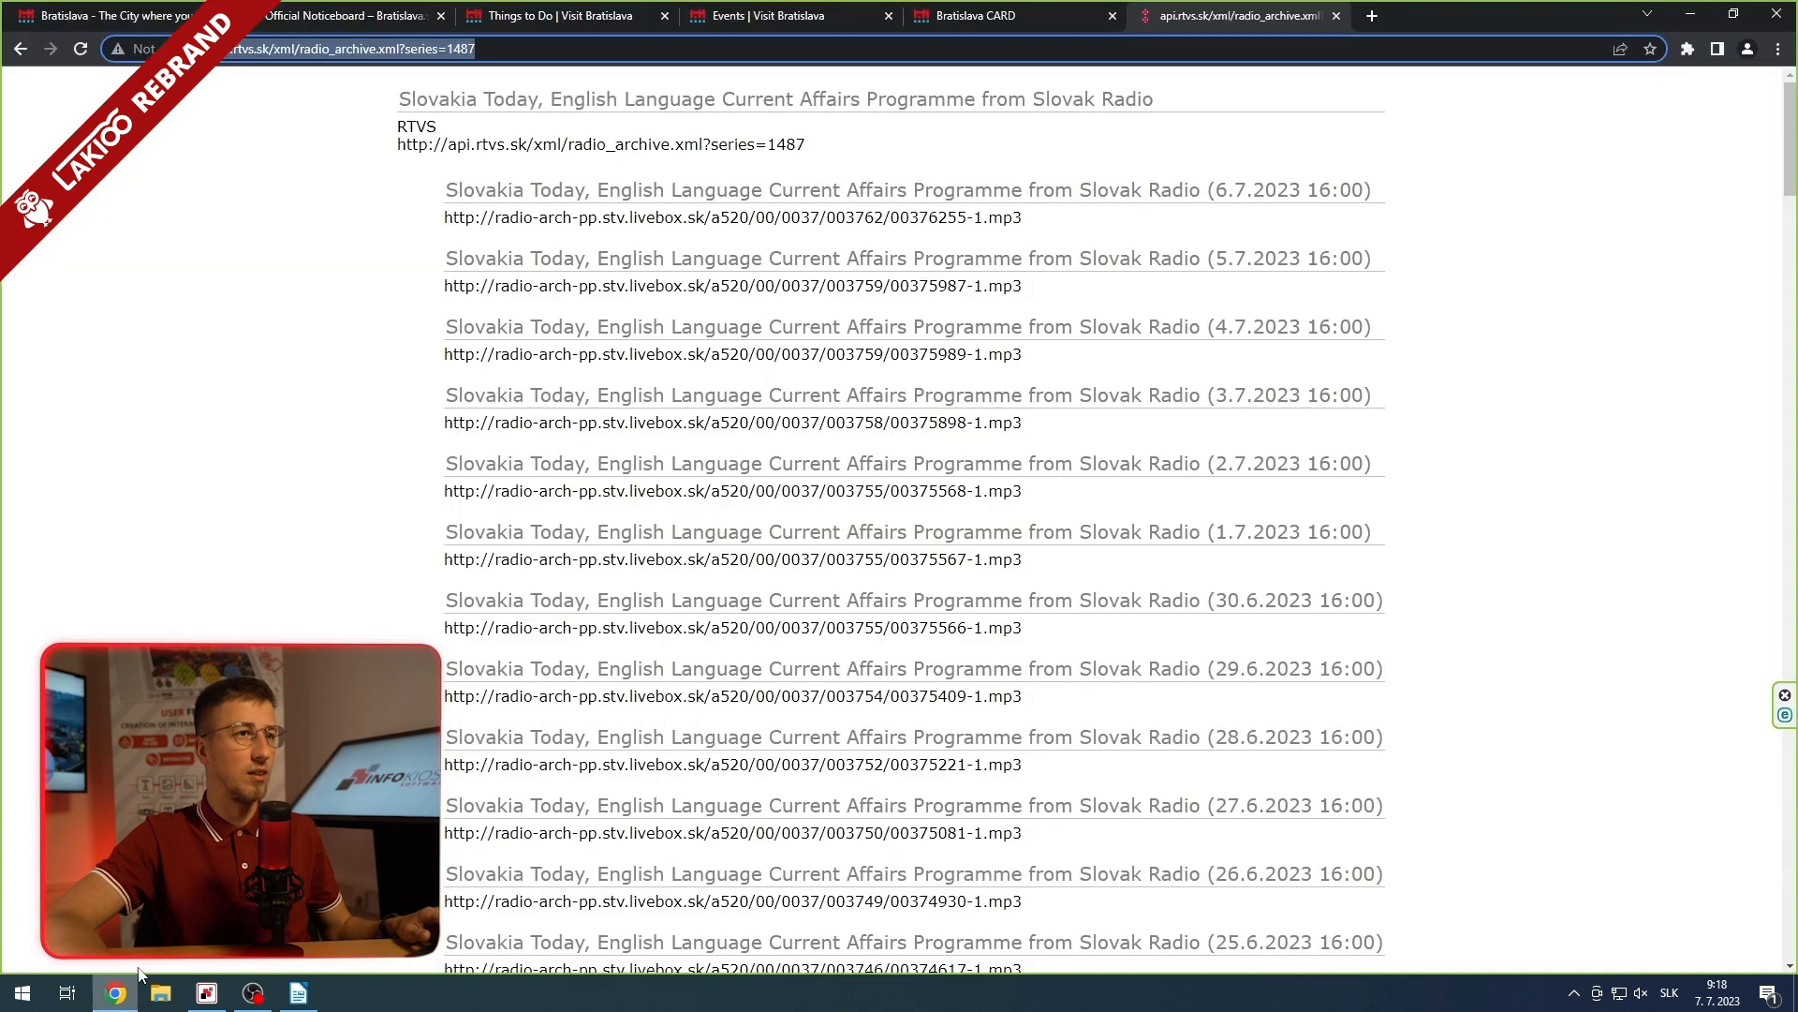
right_click(436, 55)
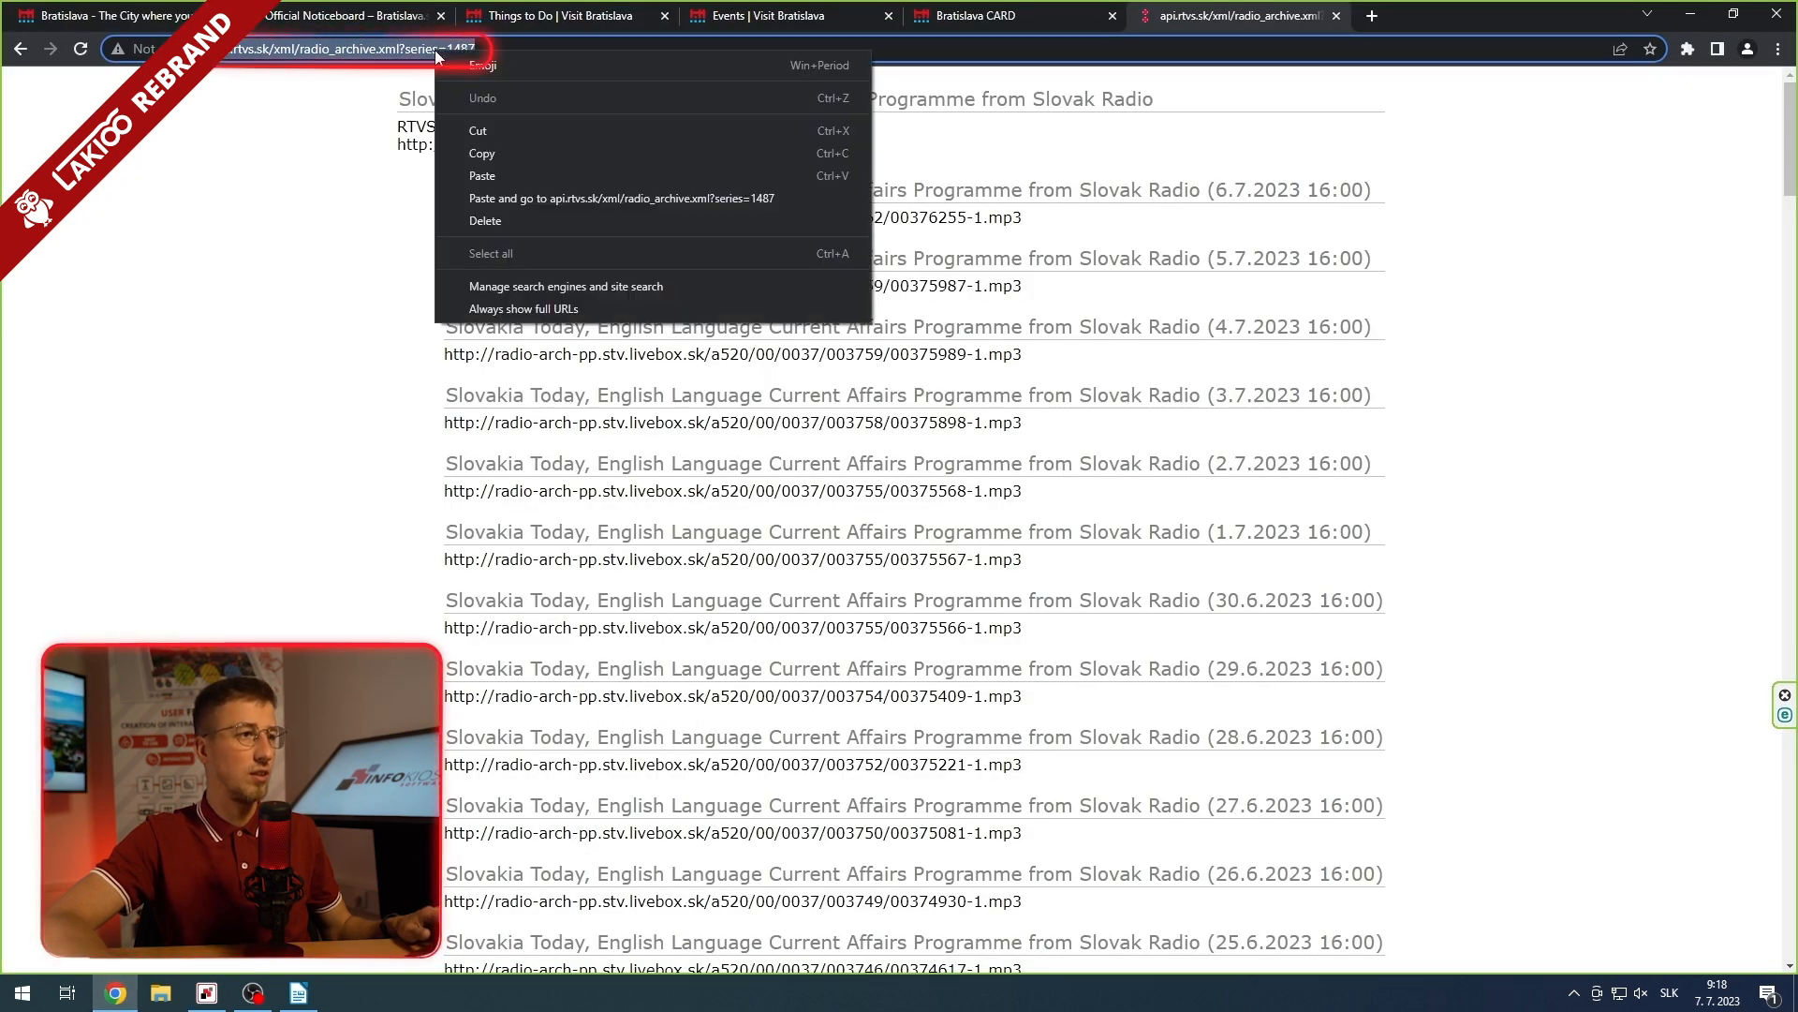
click(503, 153)
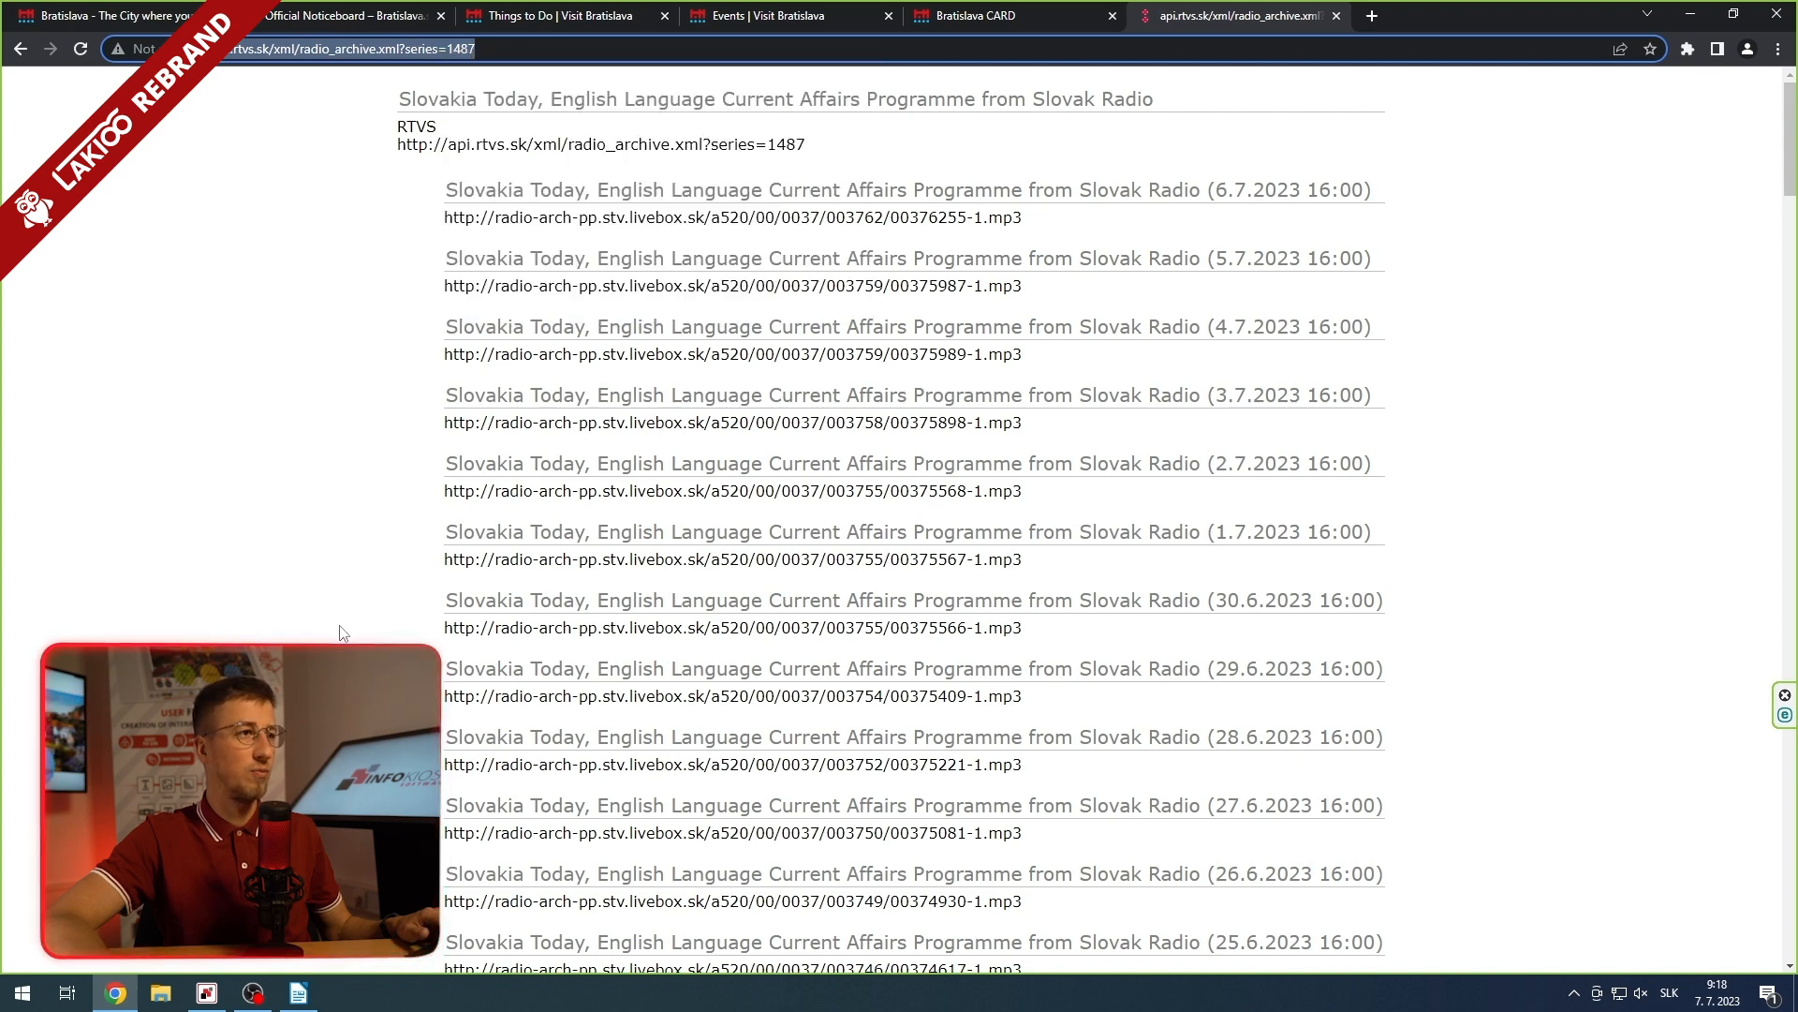
click(207, 995)
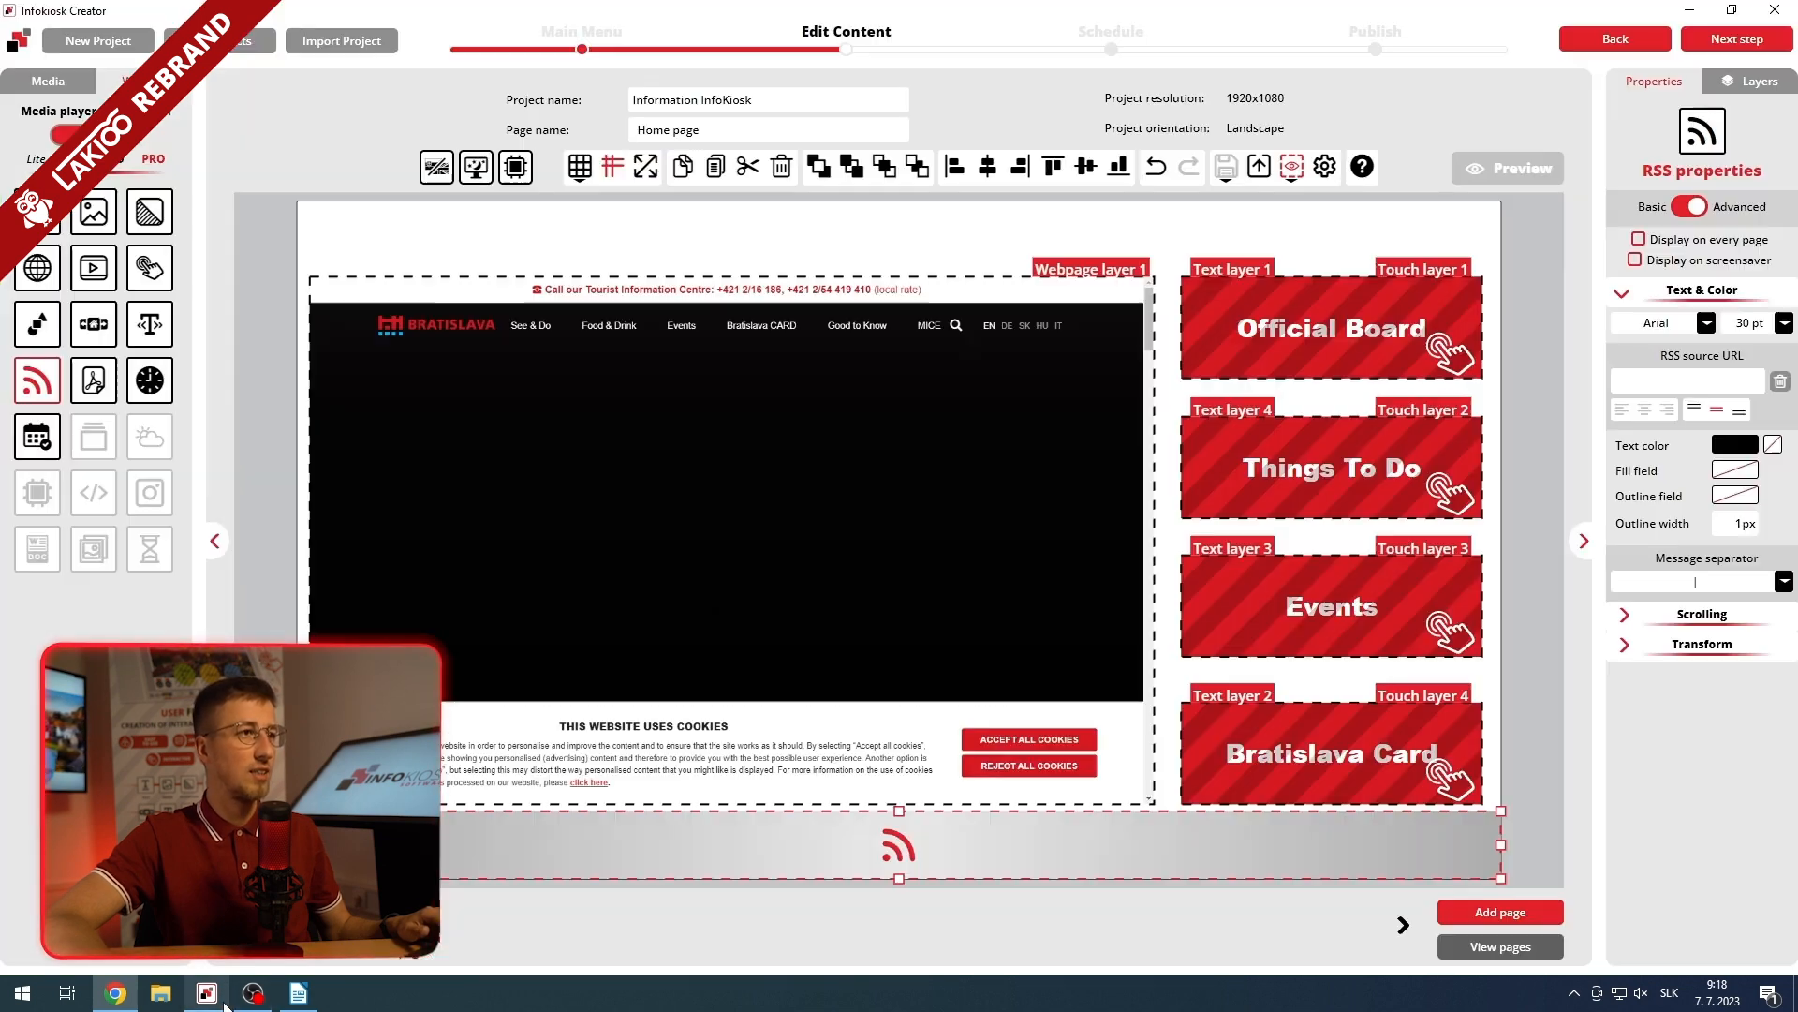
key(ctrl+v)
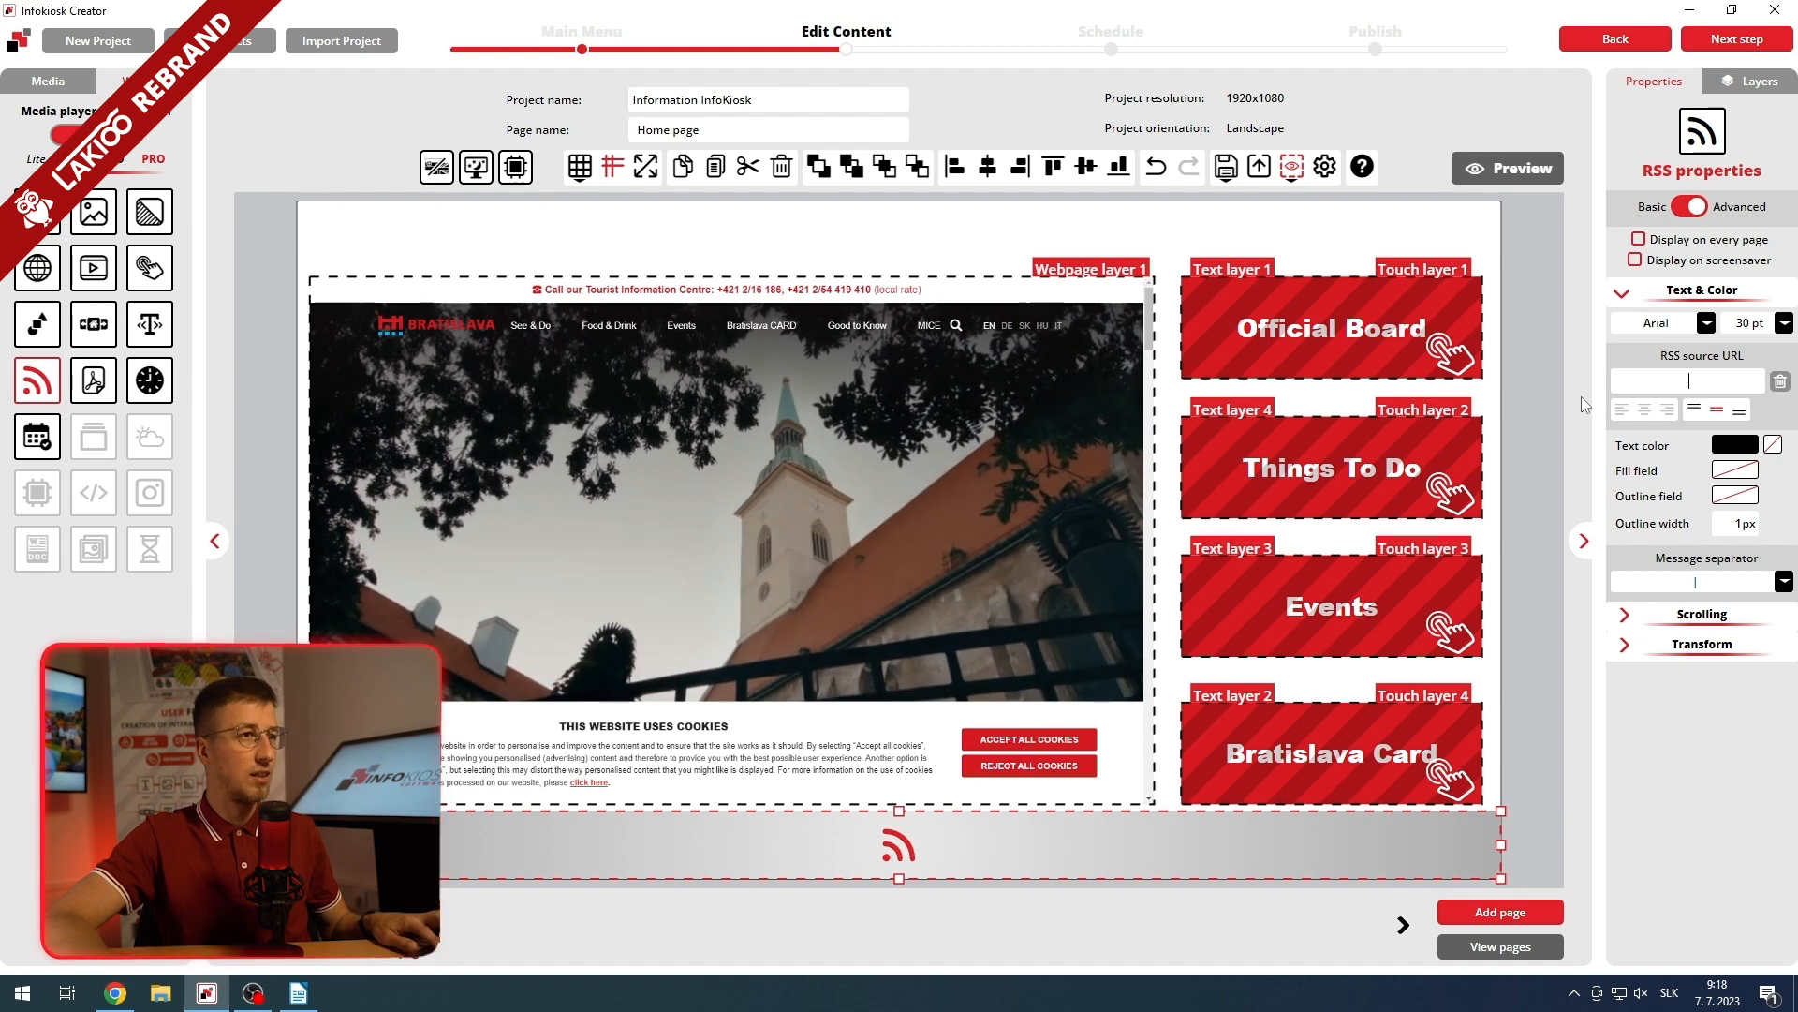
click(1659, 345)
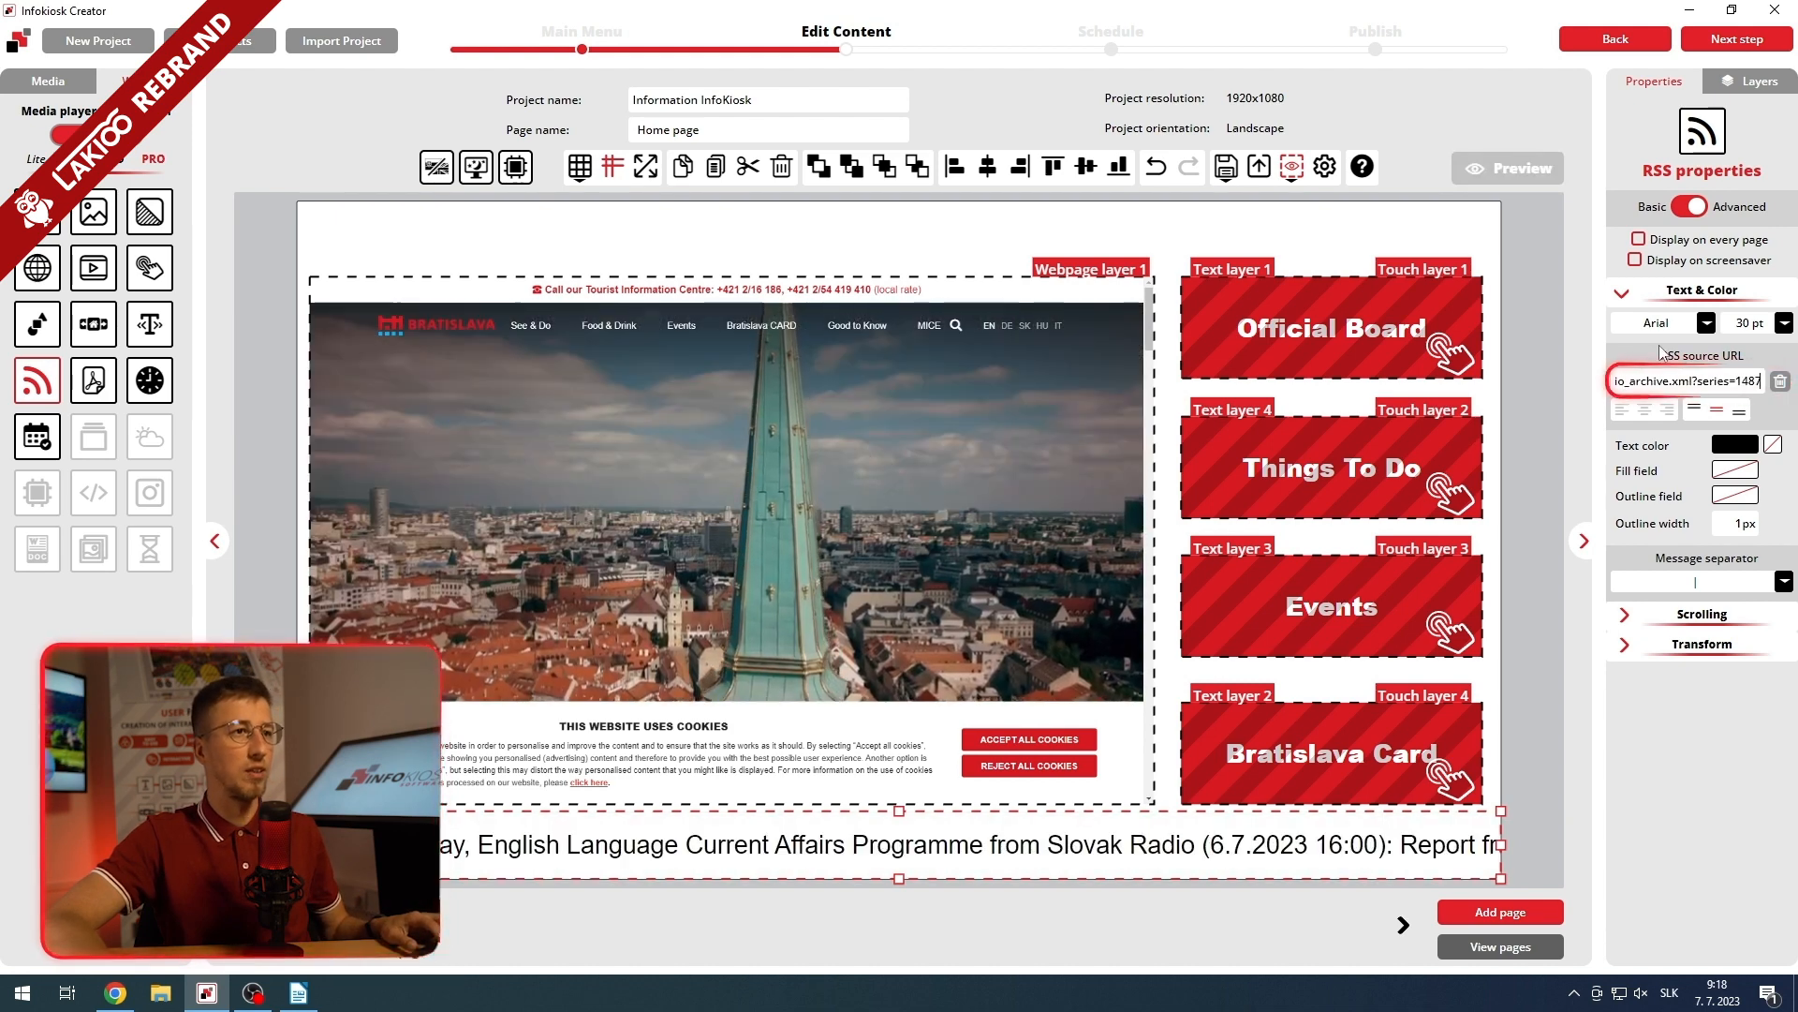
- Style the RSS feed with the Arial Black font, white text and a red fill (214, 25, 33) sampled from the Bratislava logo
click(1706, 324)
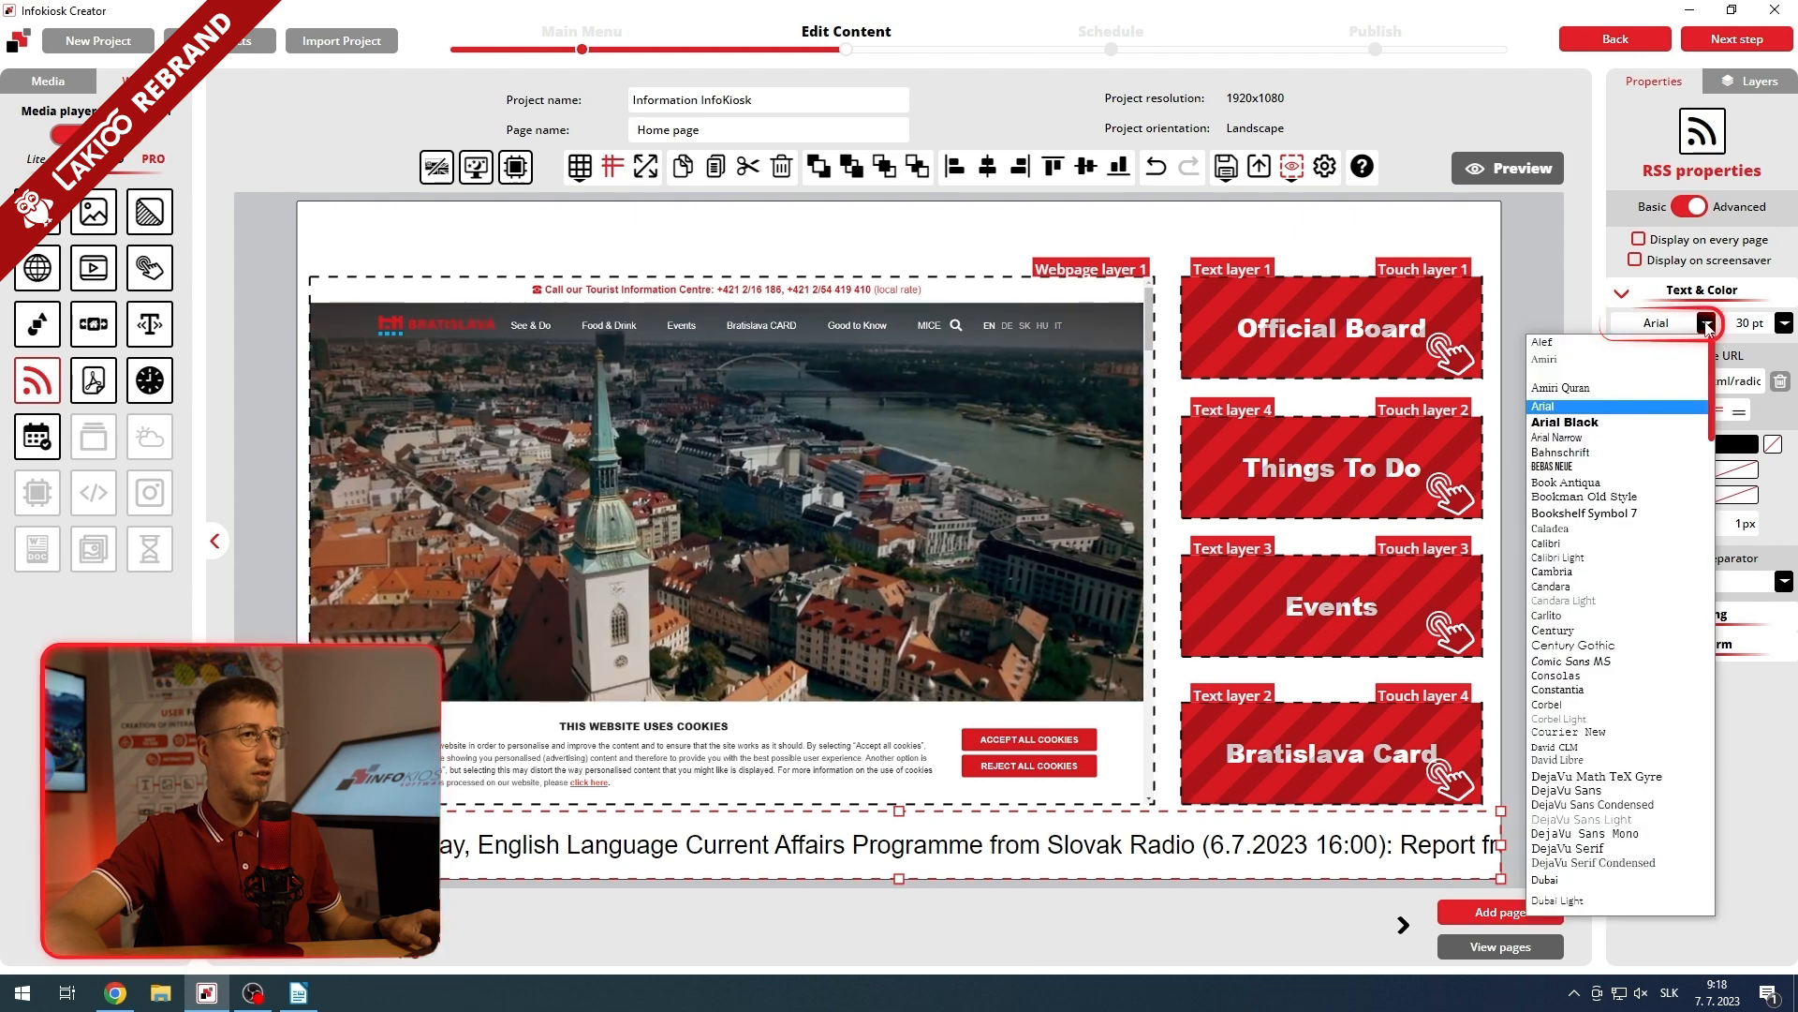
click(1627, 429)
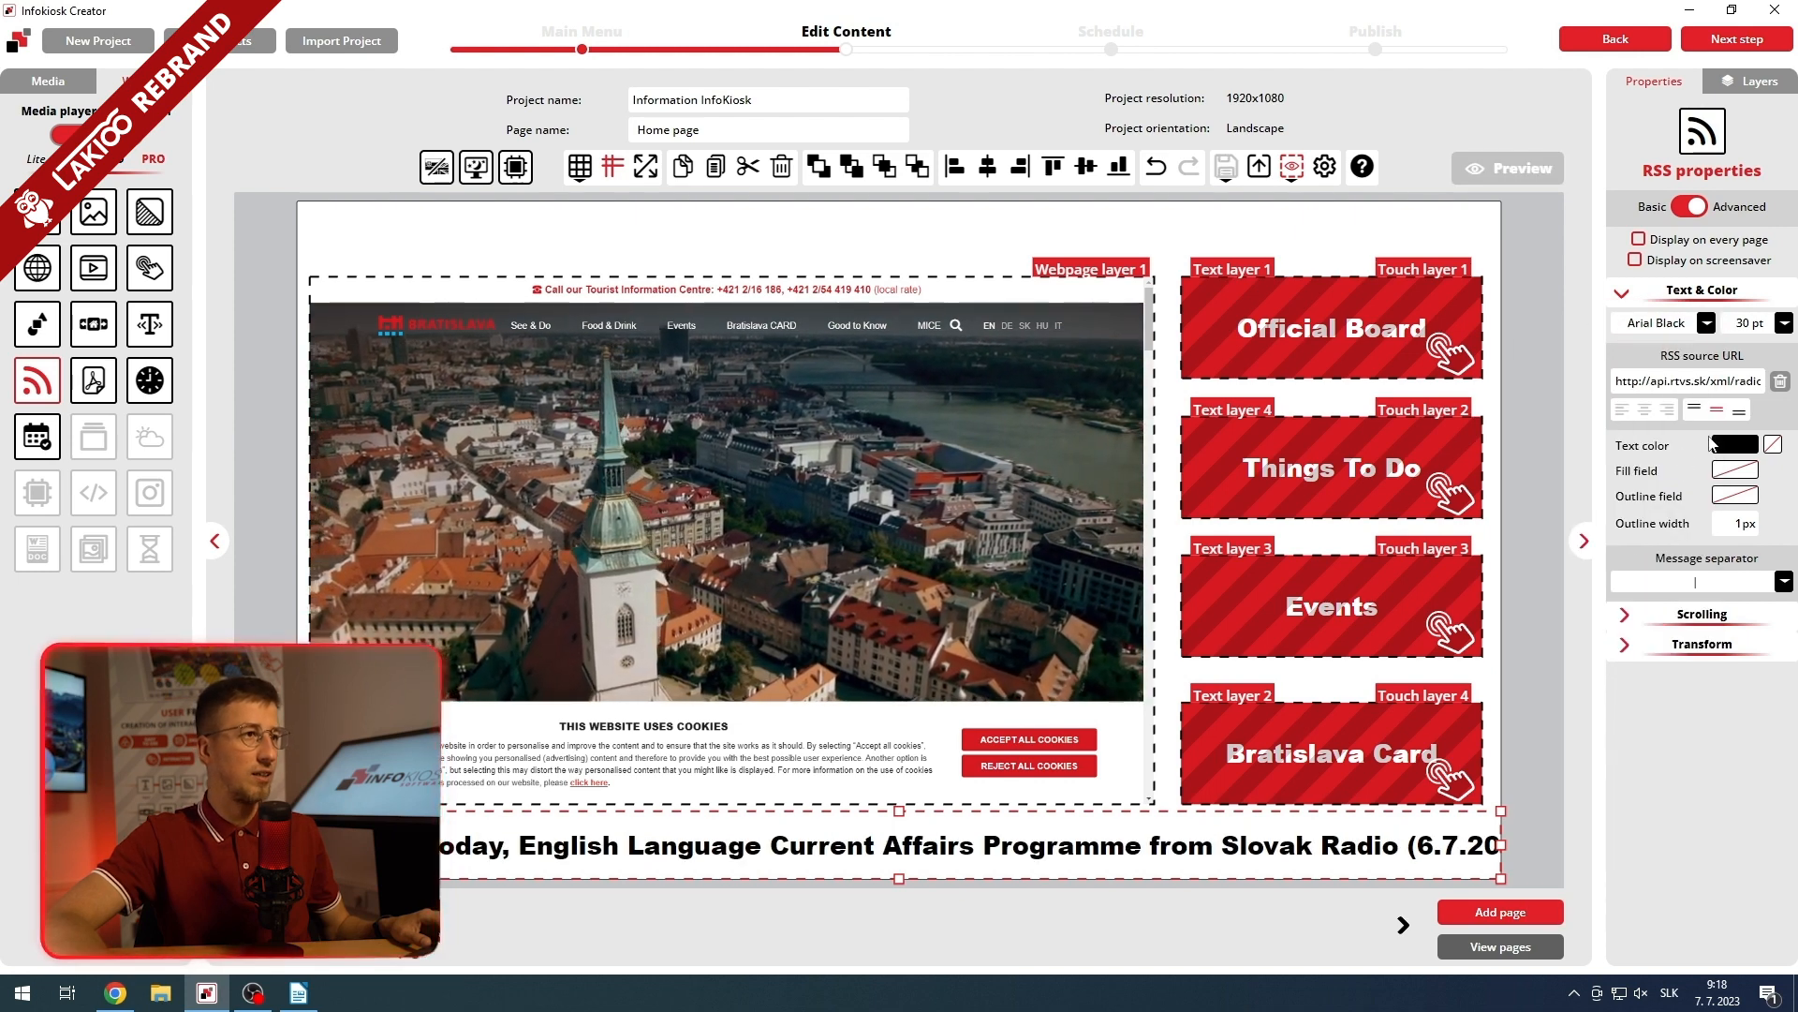
drag(1578, 460, 1541, 455)
click(1733, 469)
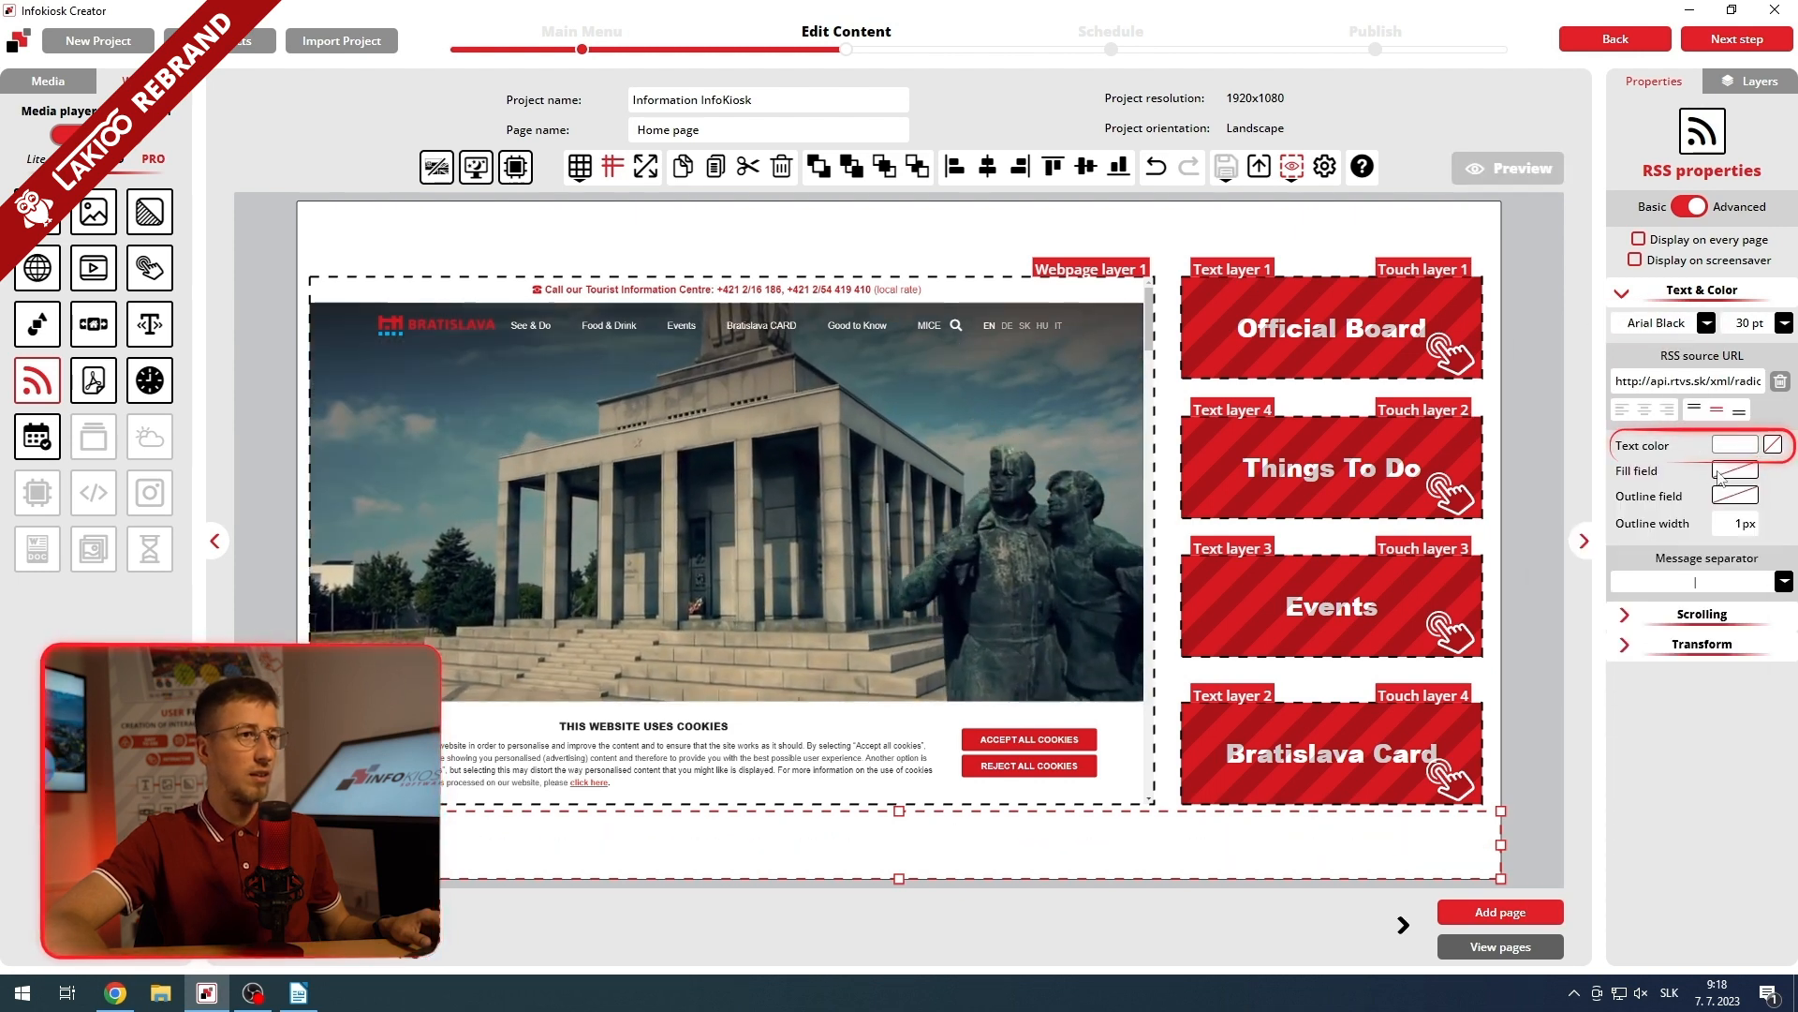
click(1559, 632)
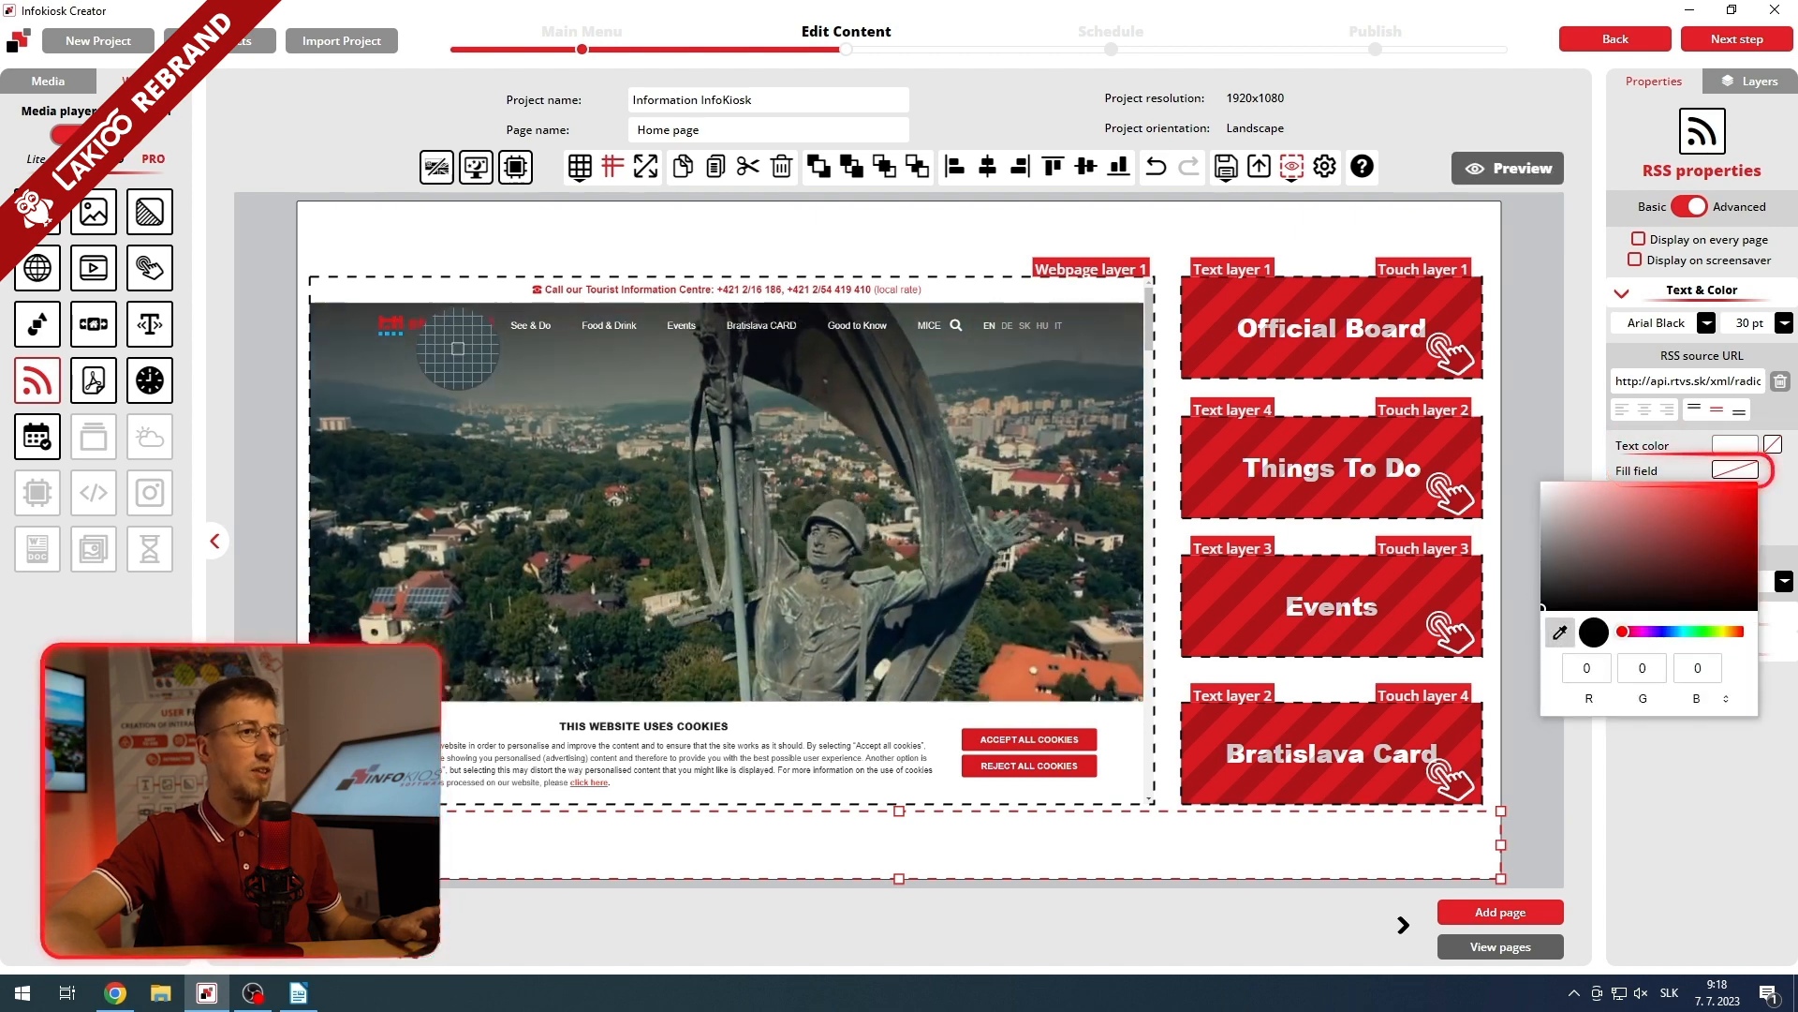
click(479, 327)
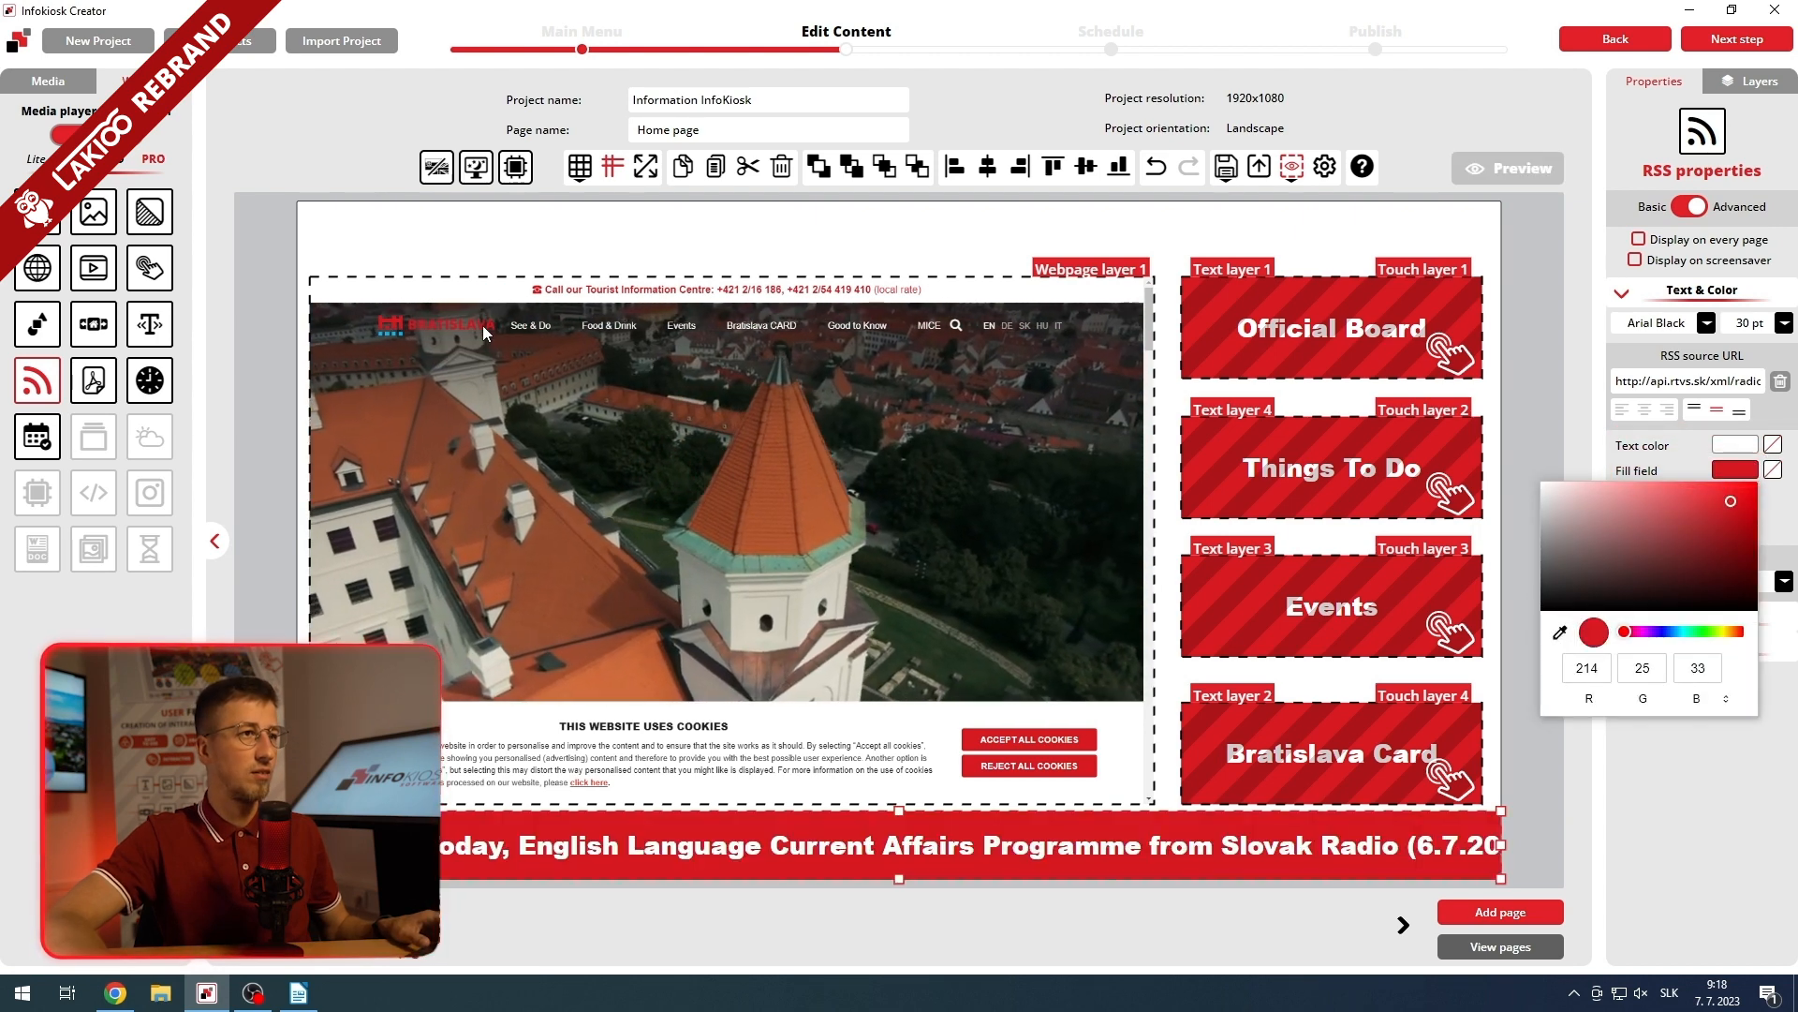
- Reduce the RSS bar's height by about half from its upper edge, and check the scrolling feed in a preview
drag(899, 810, 898, 845)
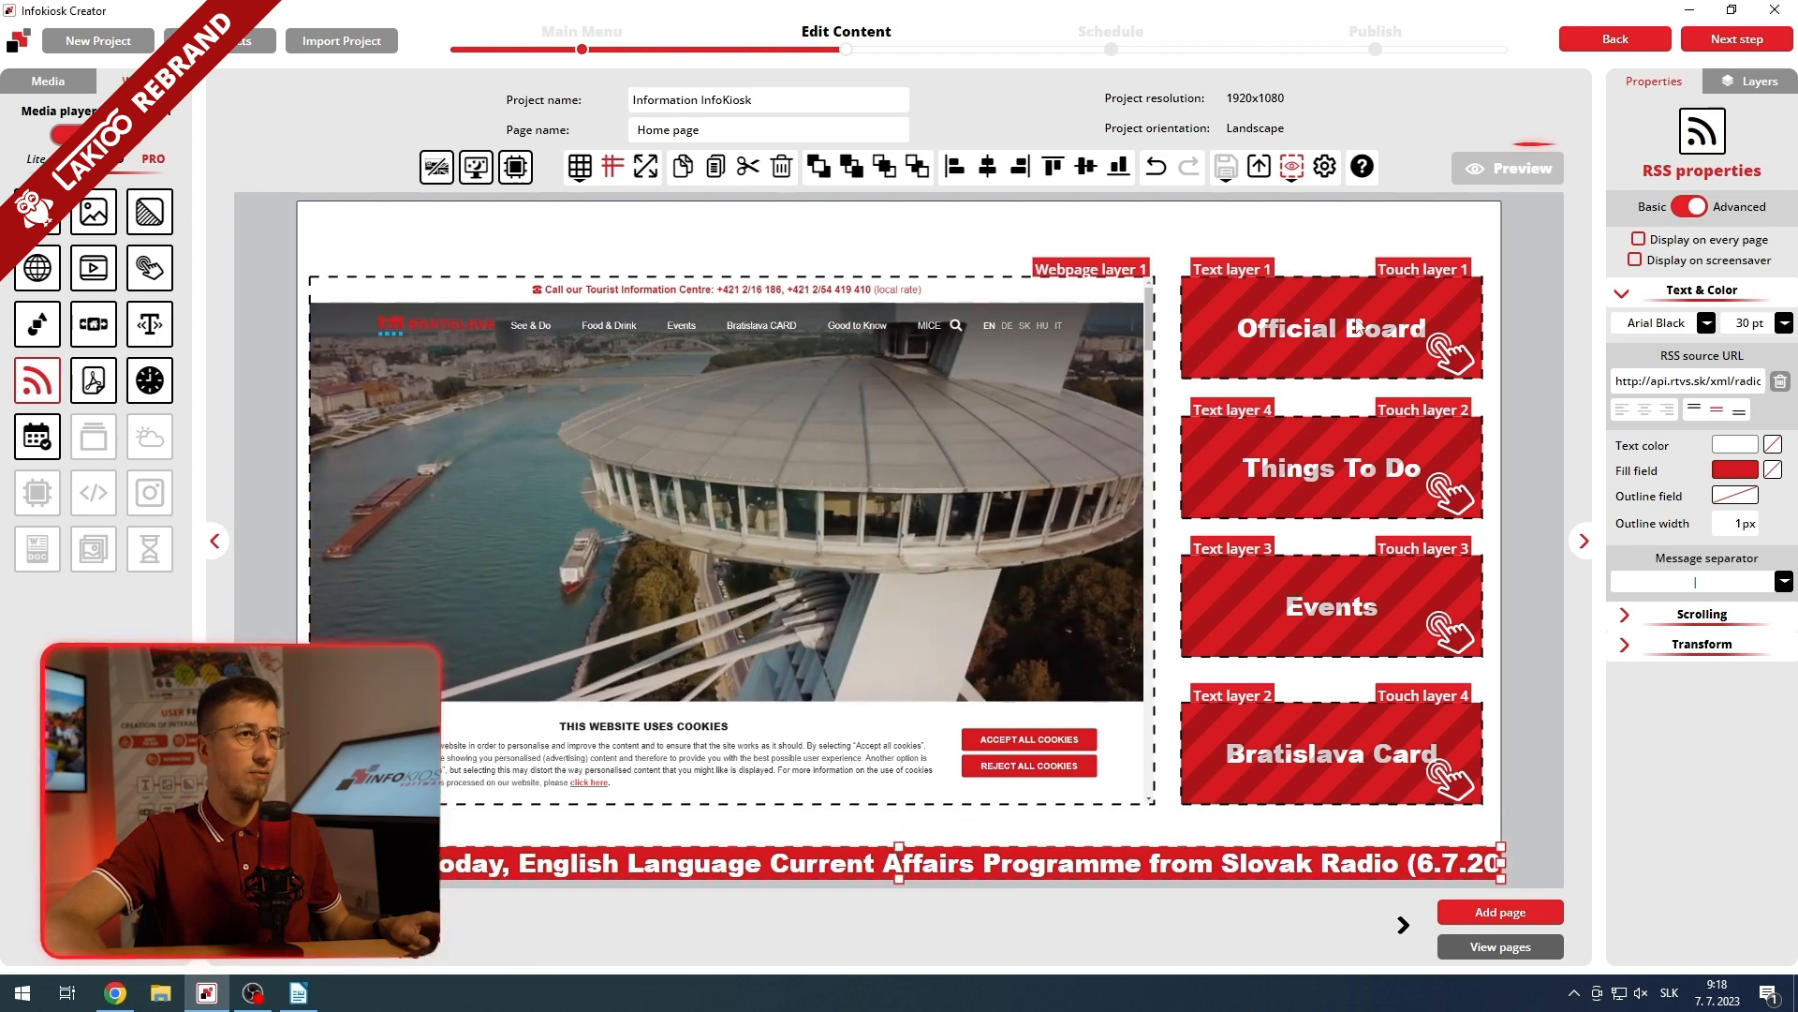
click(1524, 171)
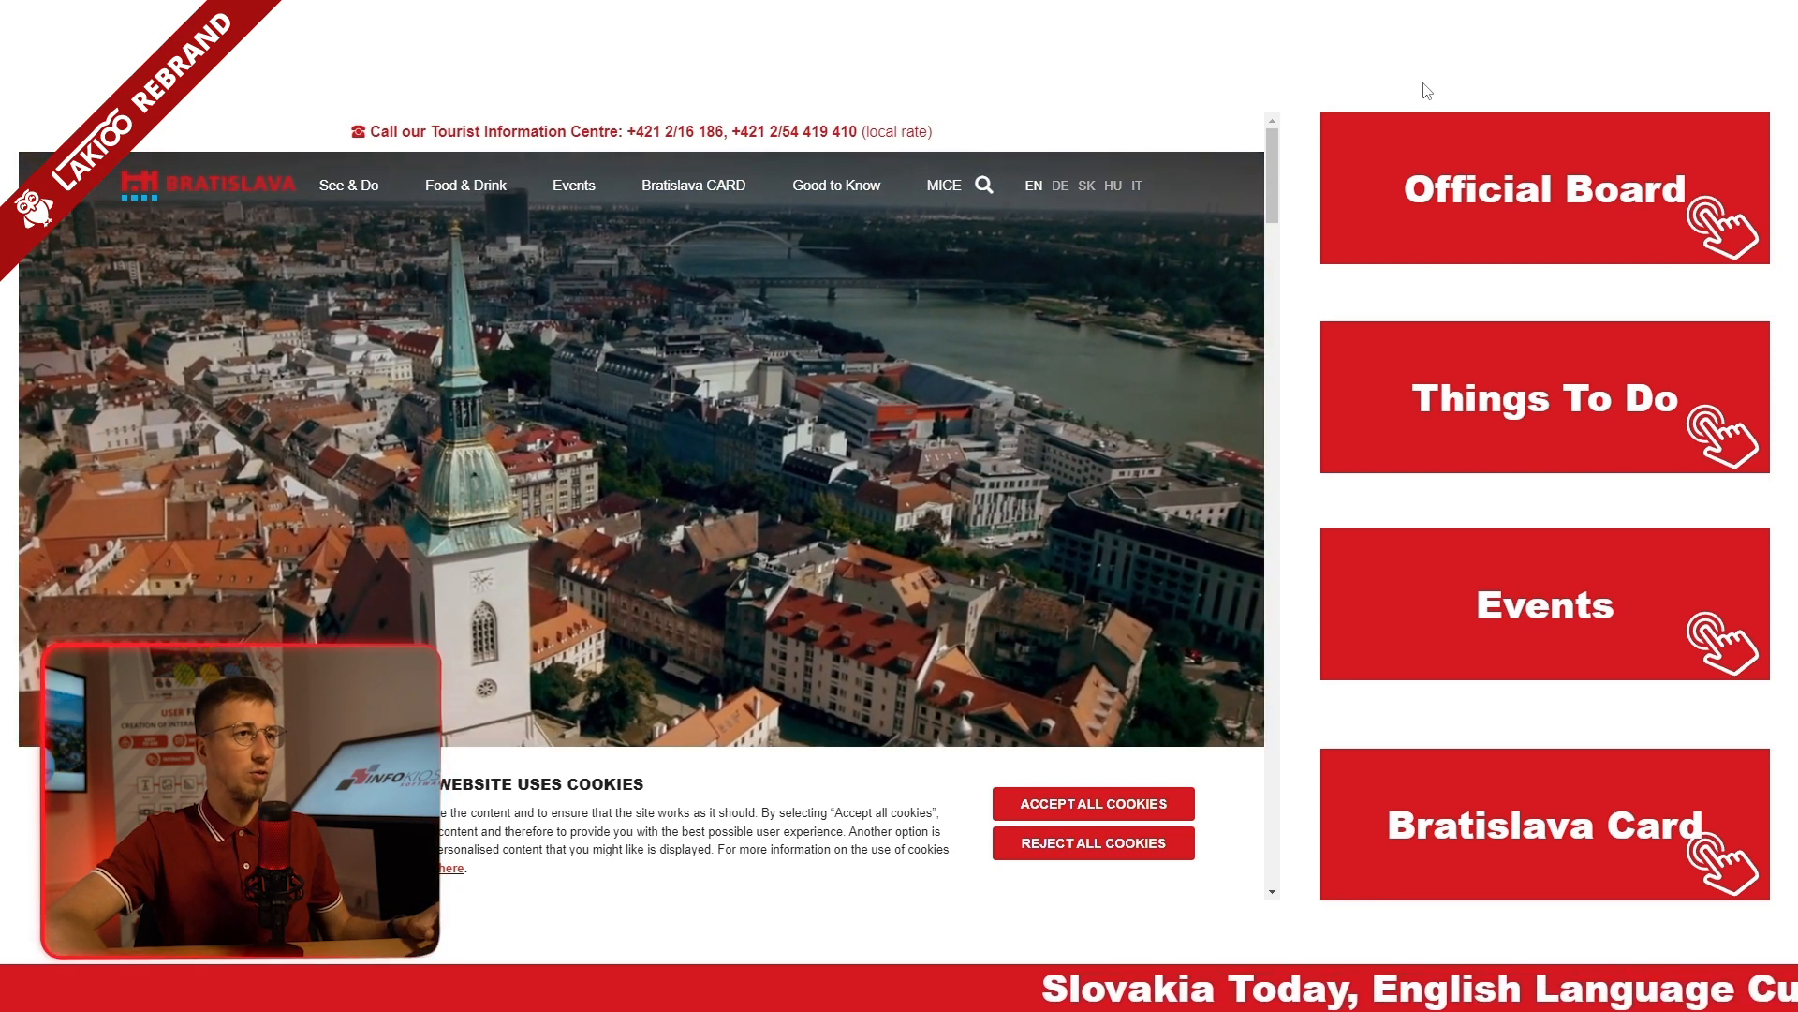
key(Escape)
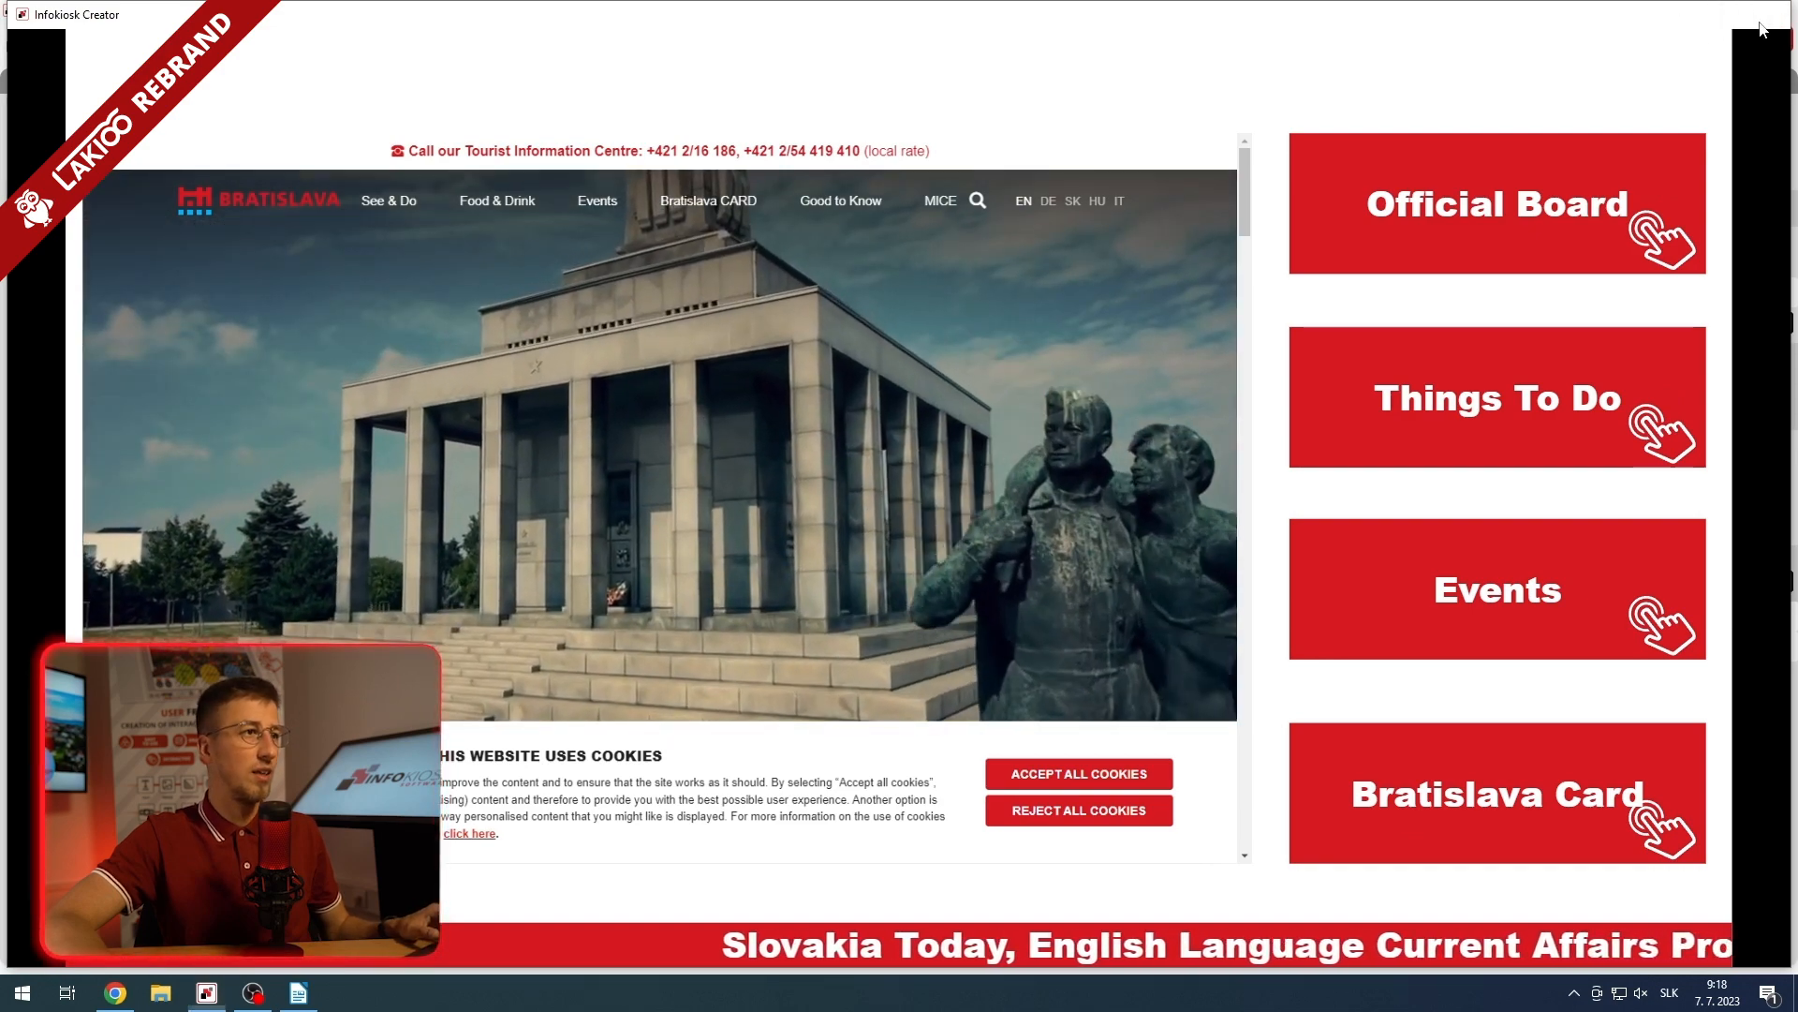
key(Escape)
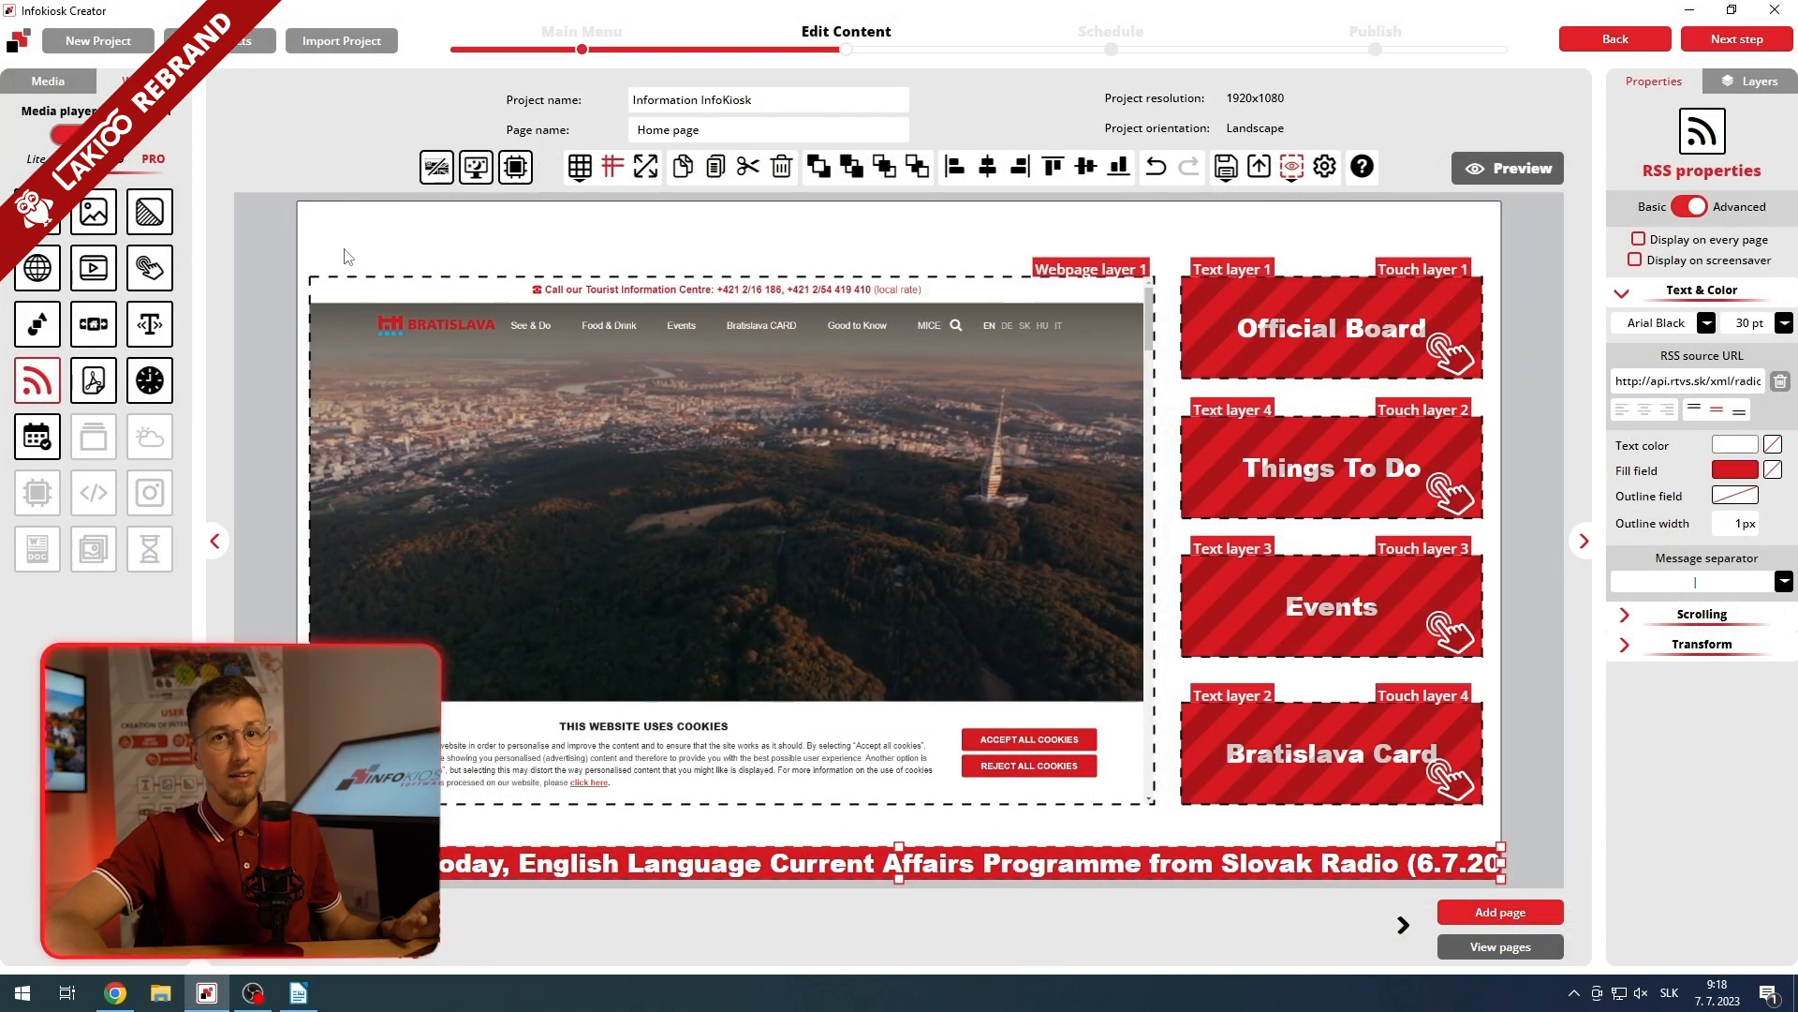
- Add a clock in the page's upper-left corner and a date in the upper-right corner, shortening the date layer to the clock's height
drag(344, 271, 391, 255)
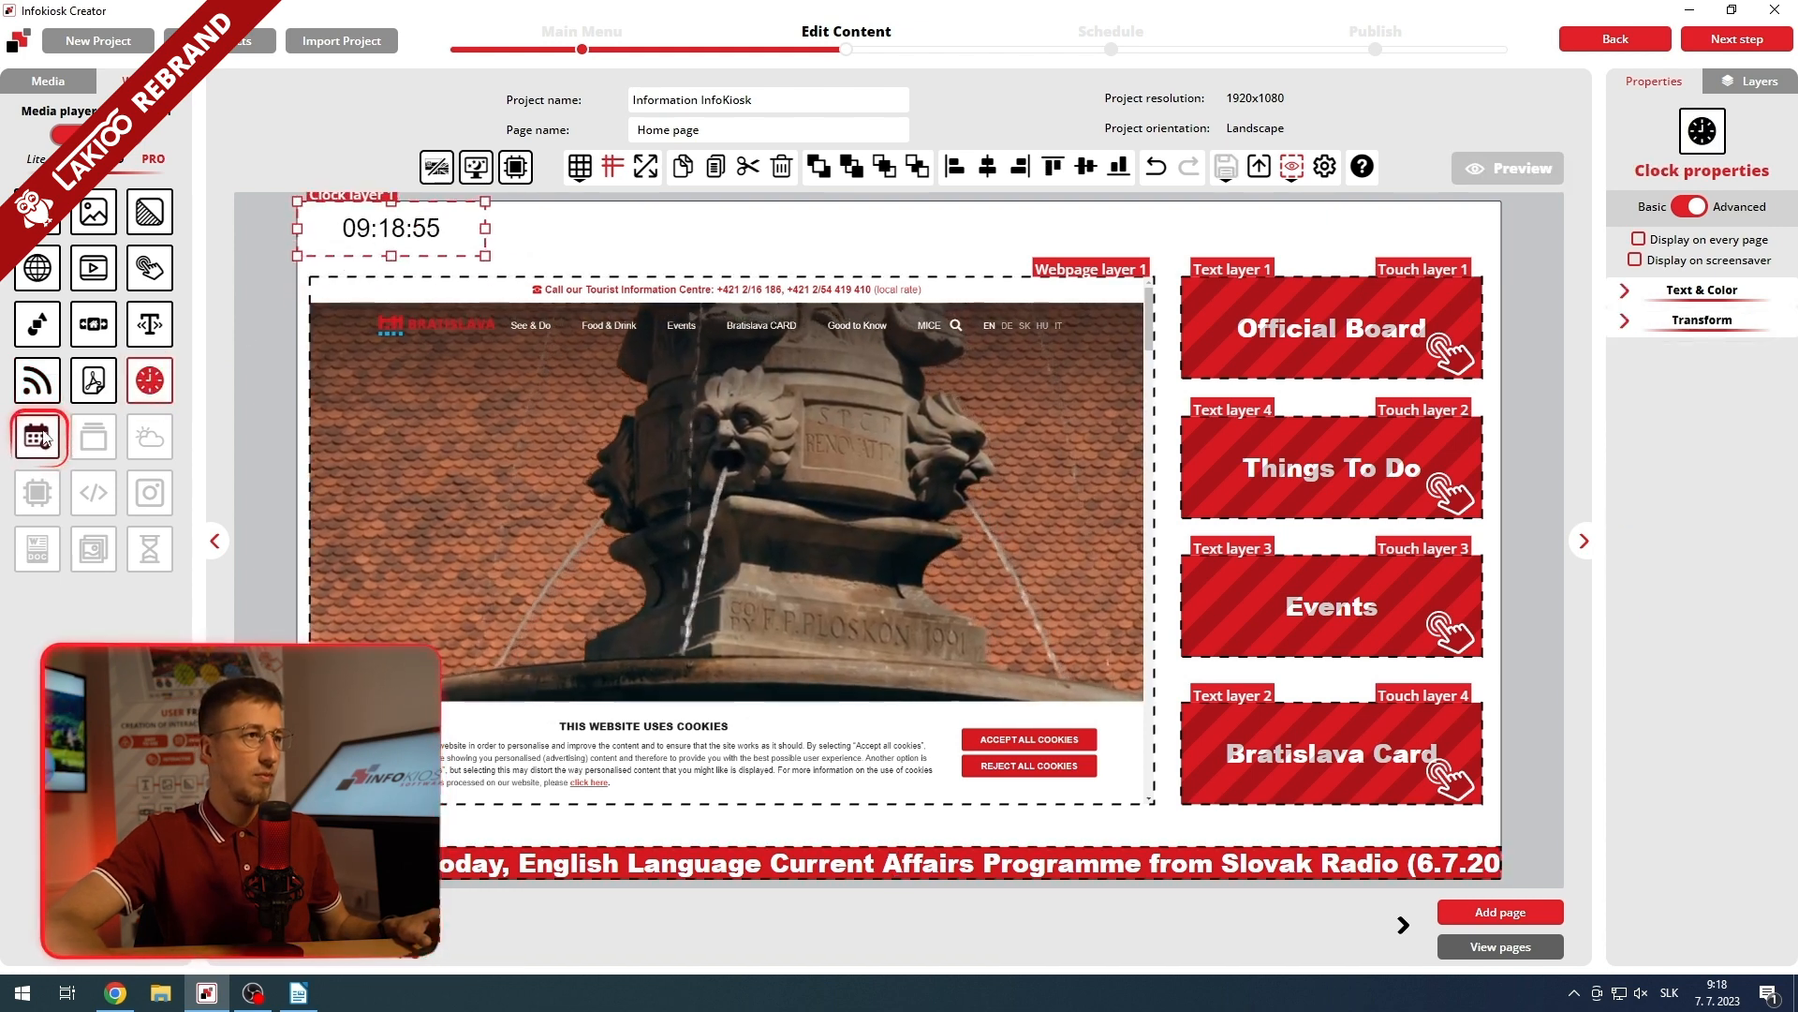
drag(37, 437, 1391, 187)
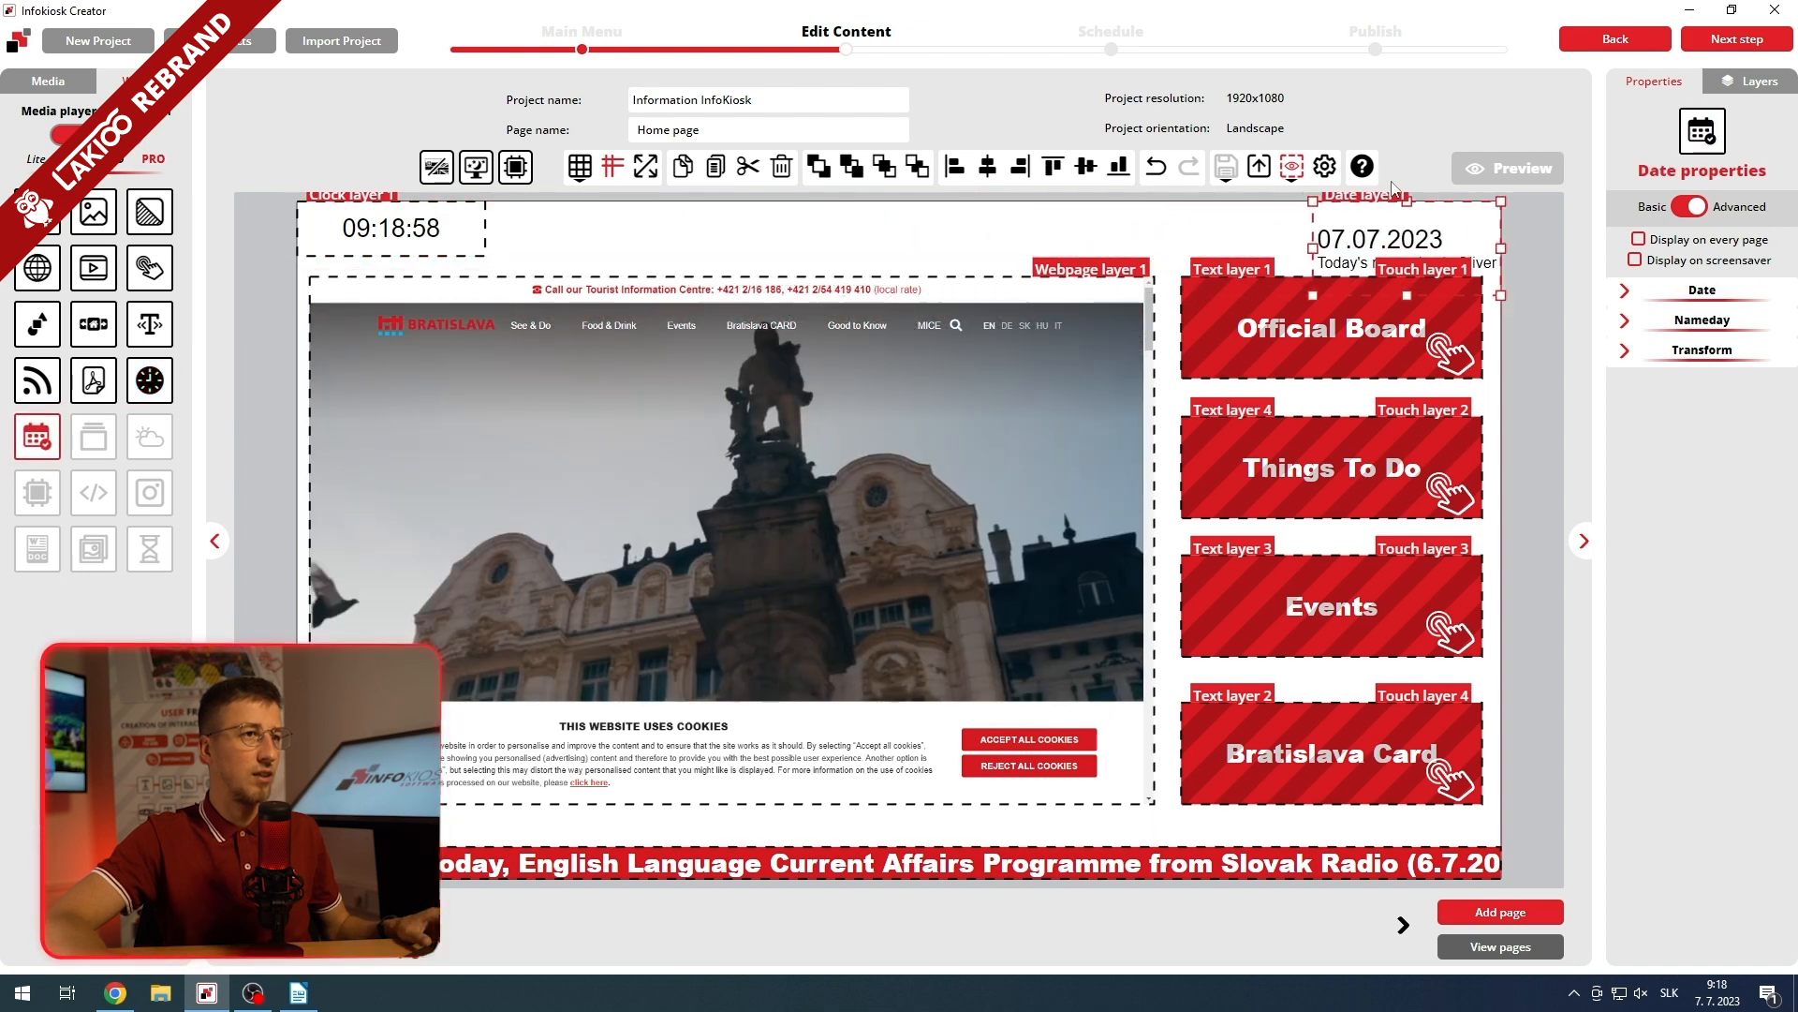
drag(1408, 294, 1412, 274)
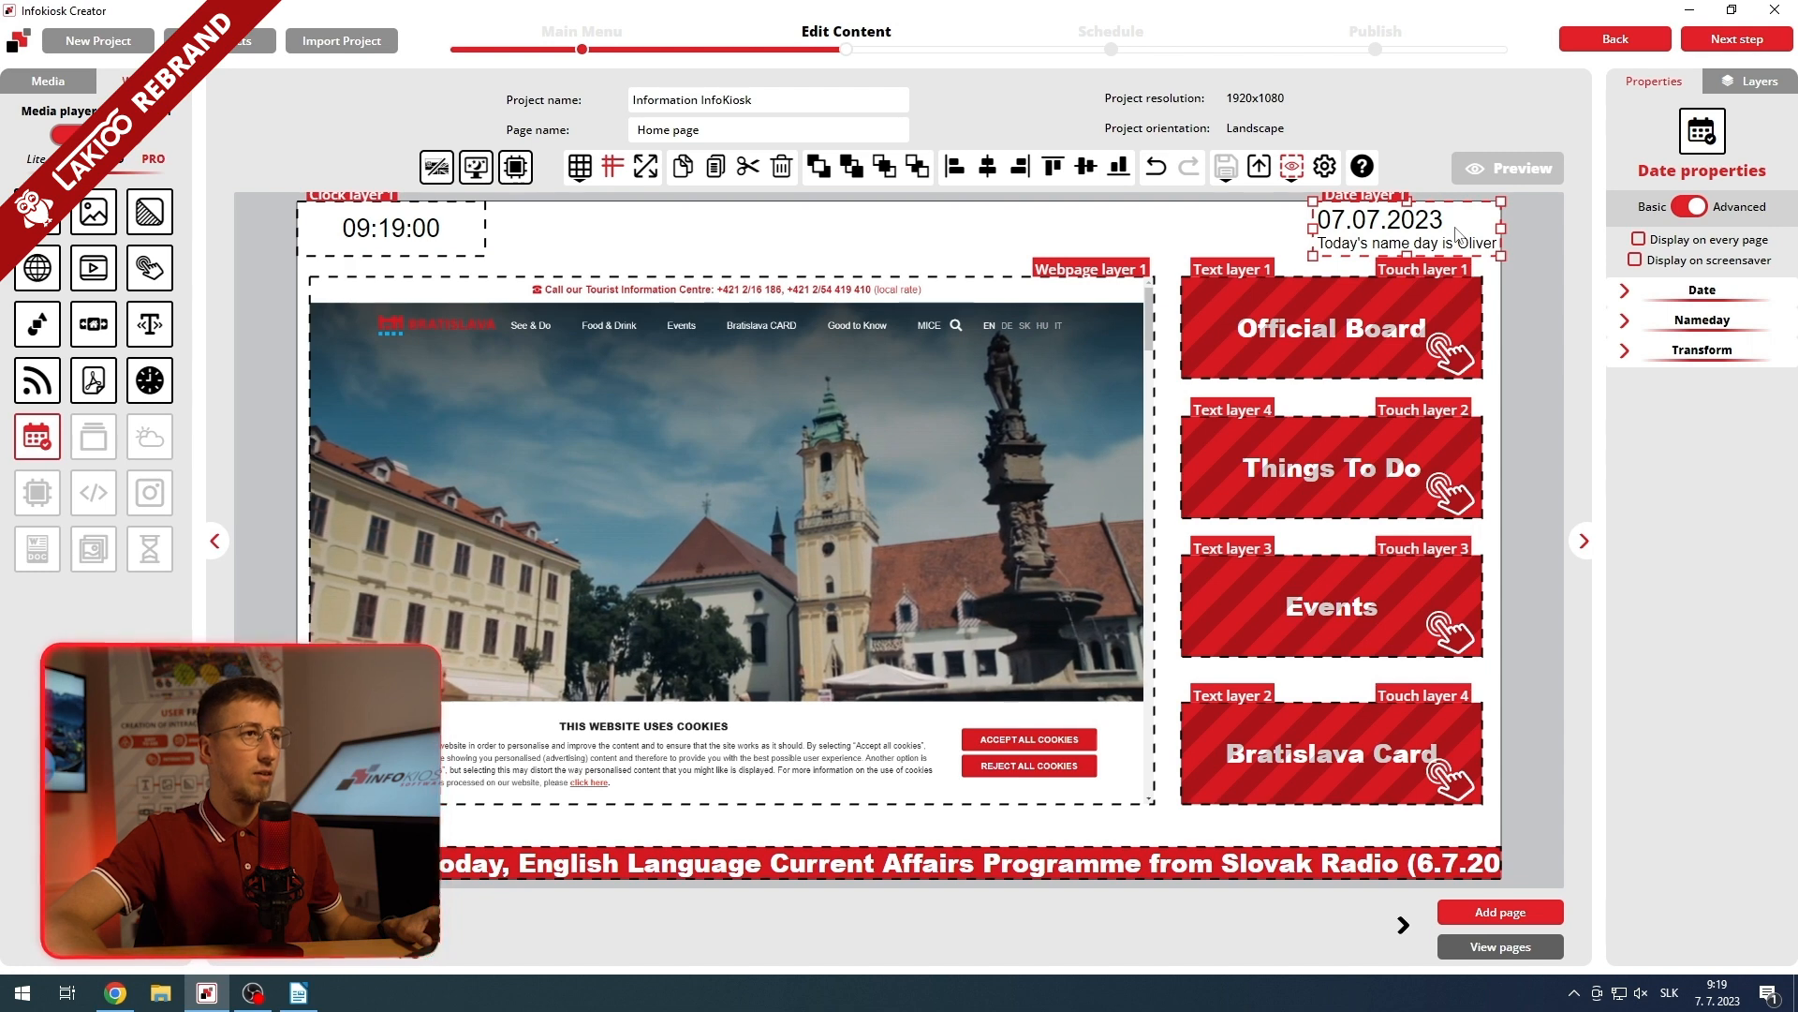
- Turn off the name day display in the date layer
click(1686, 320)
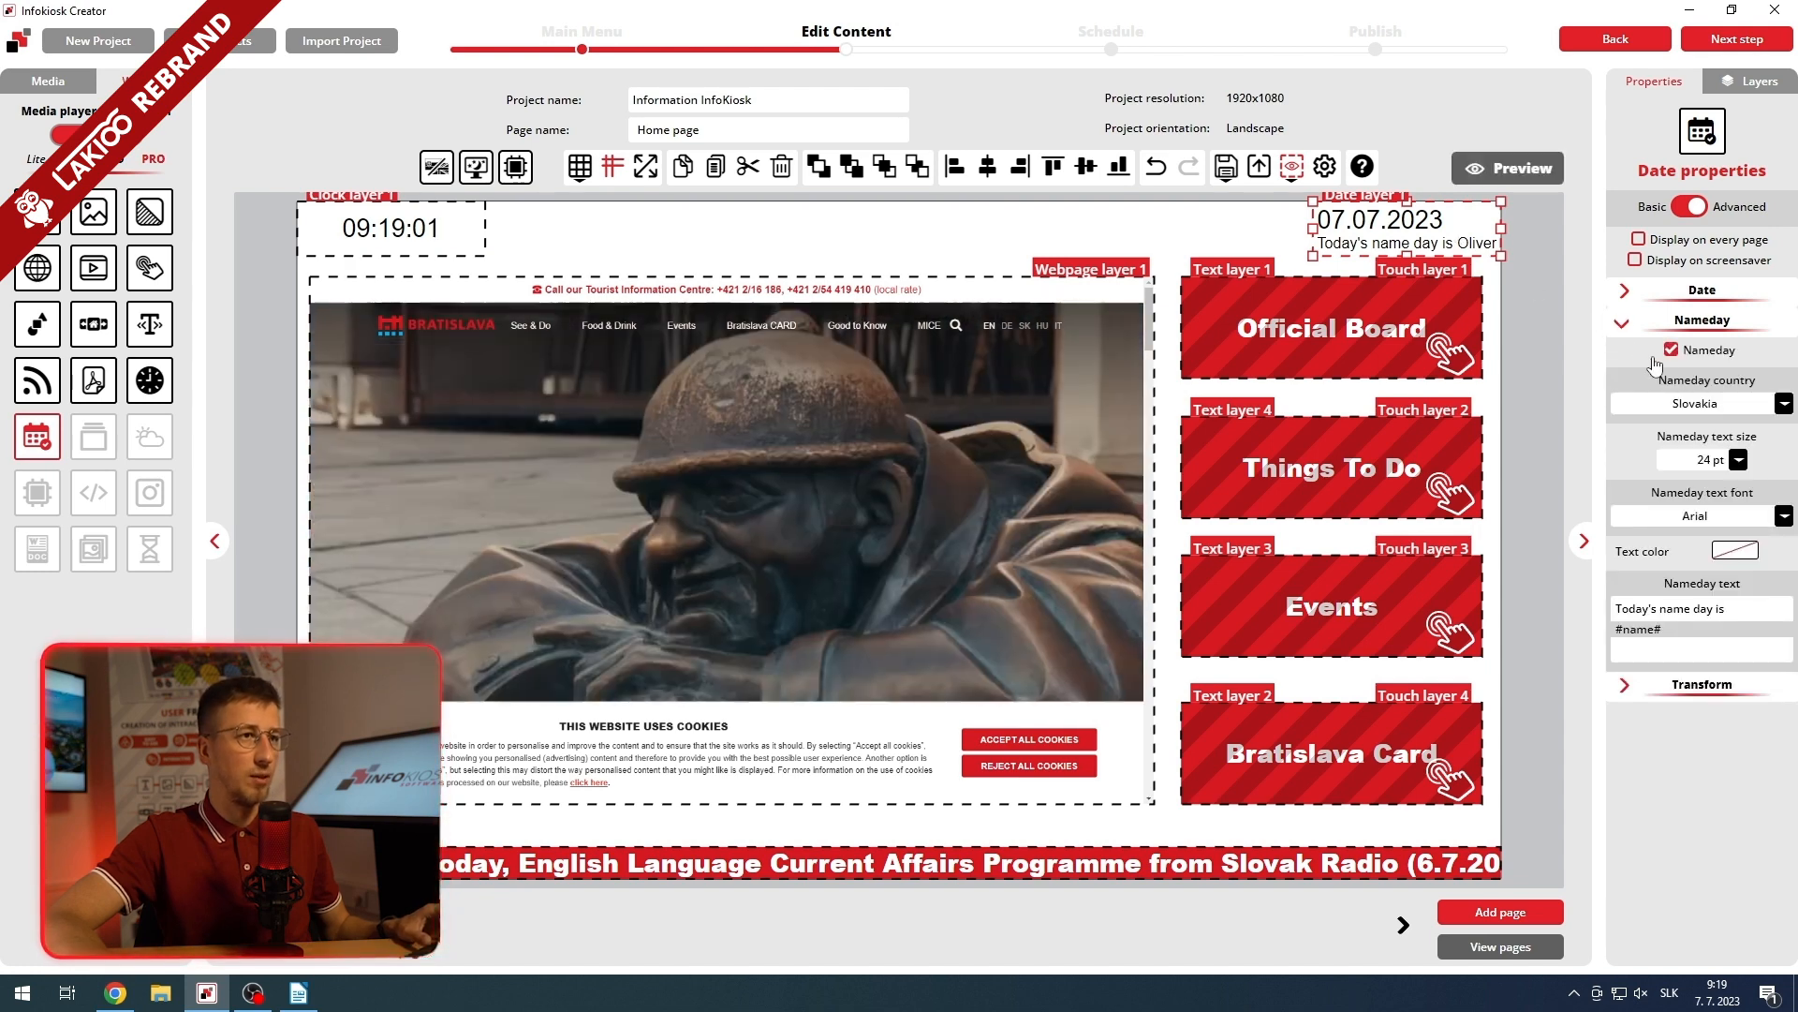
click(1671, 349)
click(555, 229)
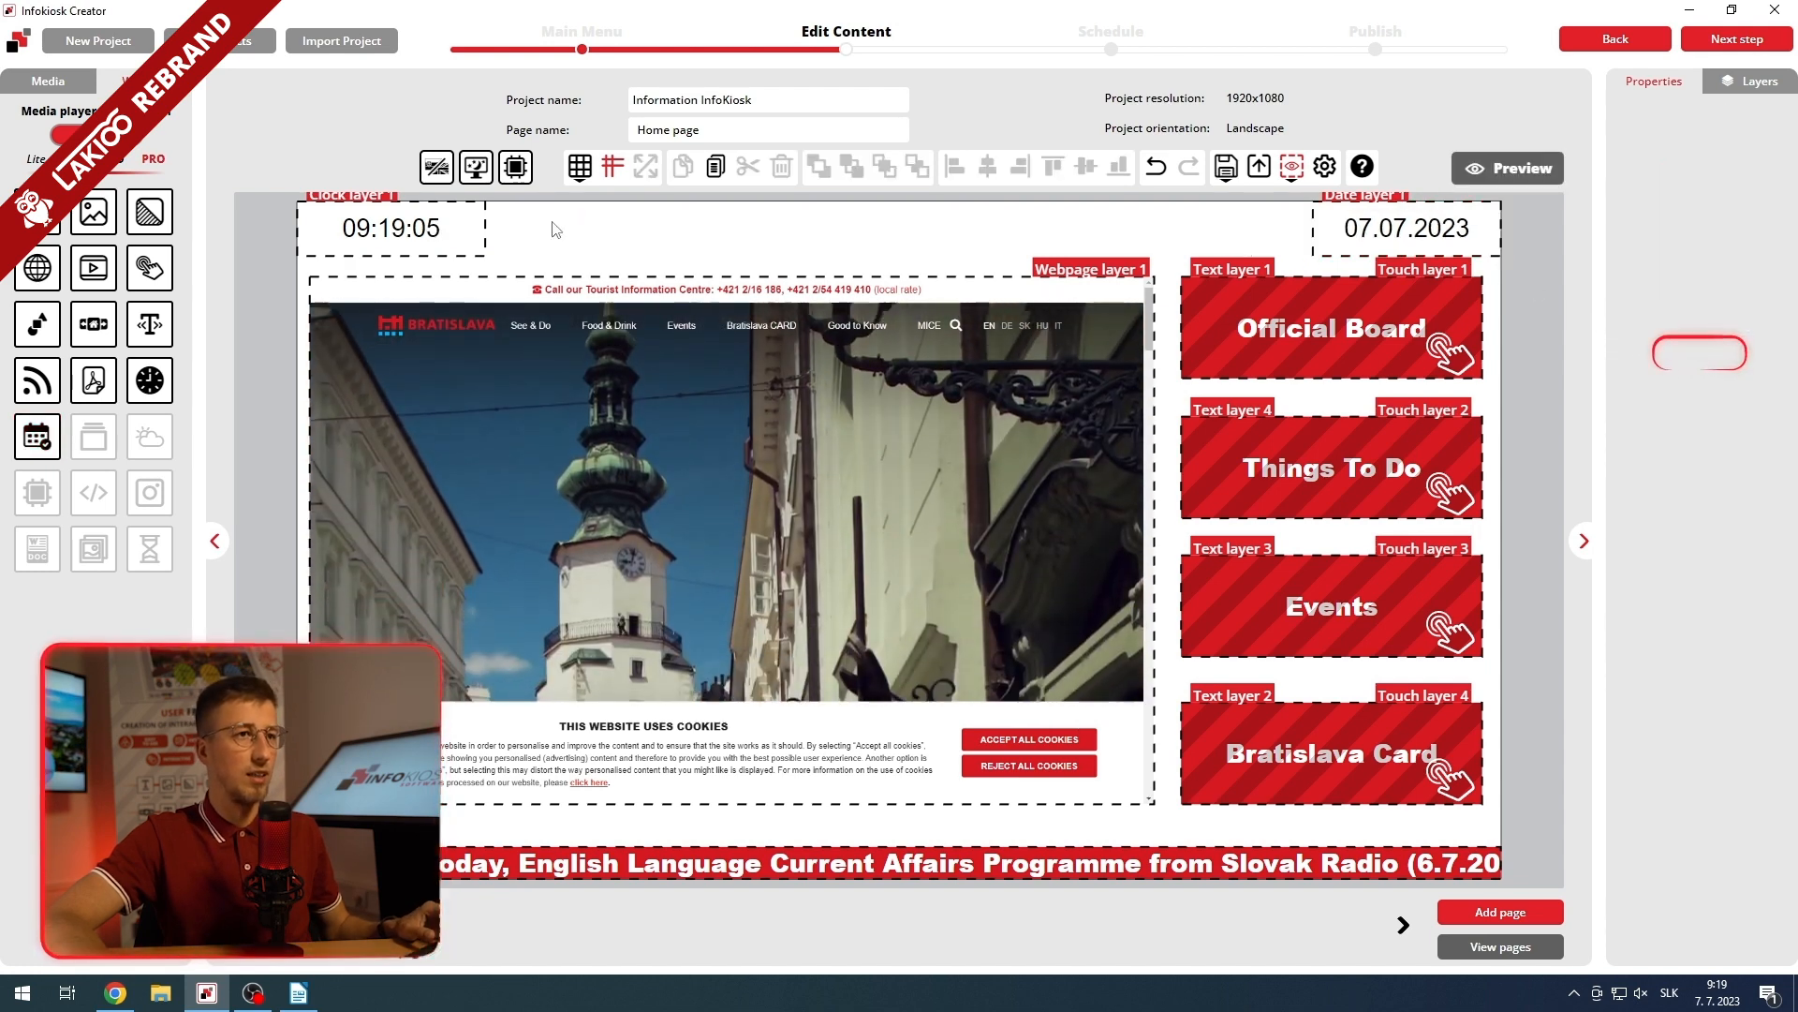
- Add a text layer filling the space between the clock and the date, reading "Welcome in Bratislava!"
drag(148, 323, 597, 297)
drag(915, 402, 1264, 254)
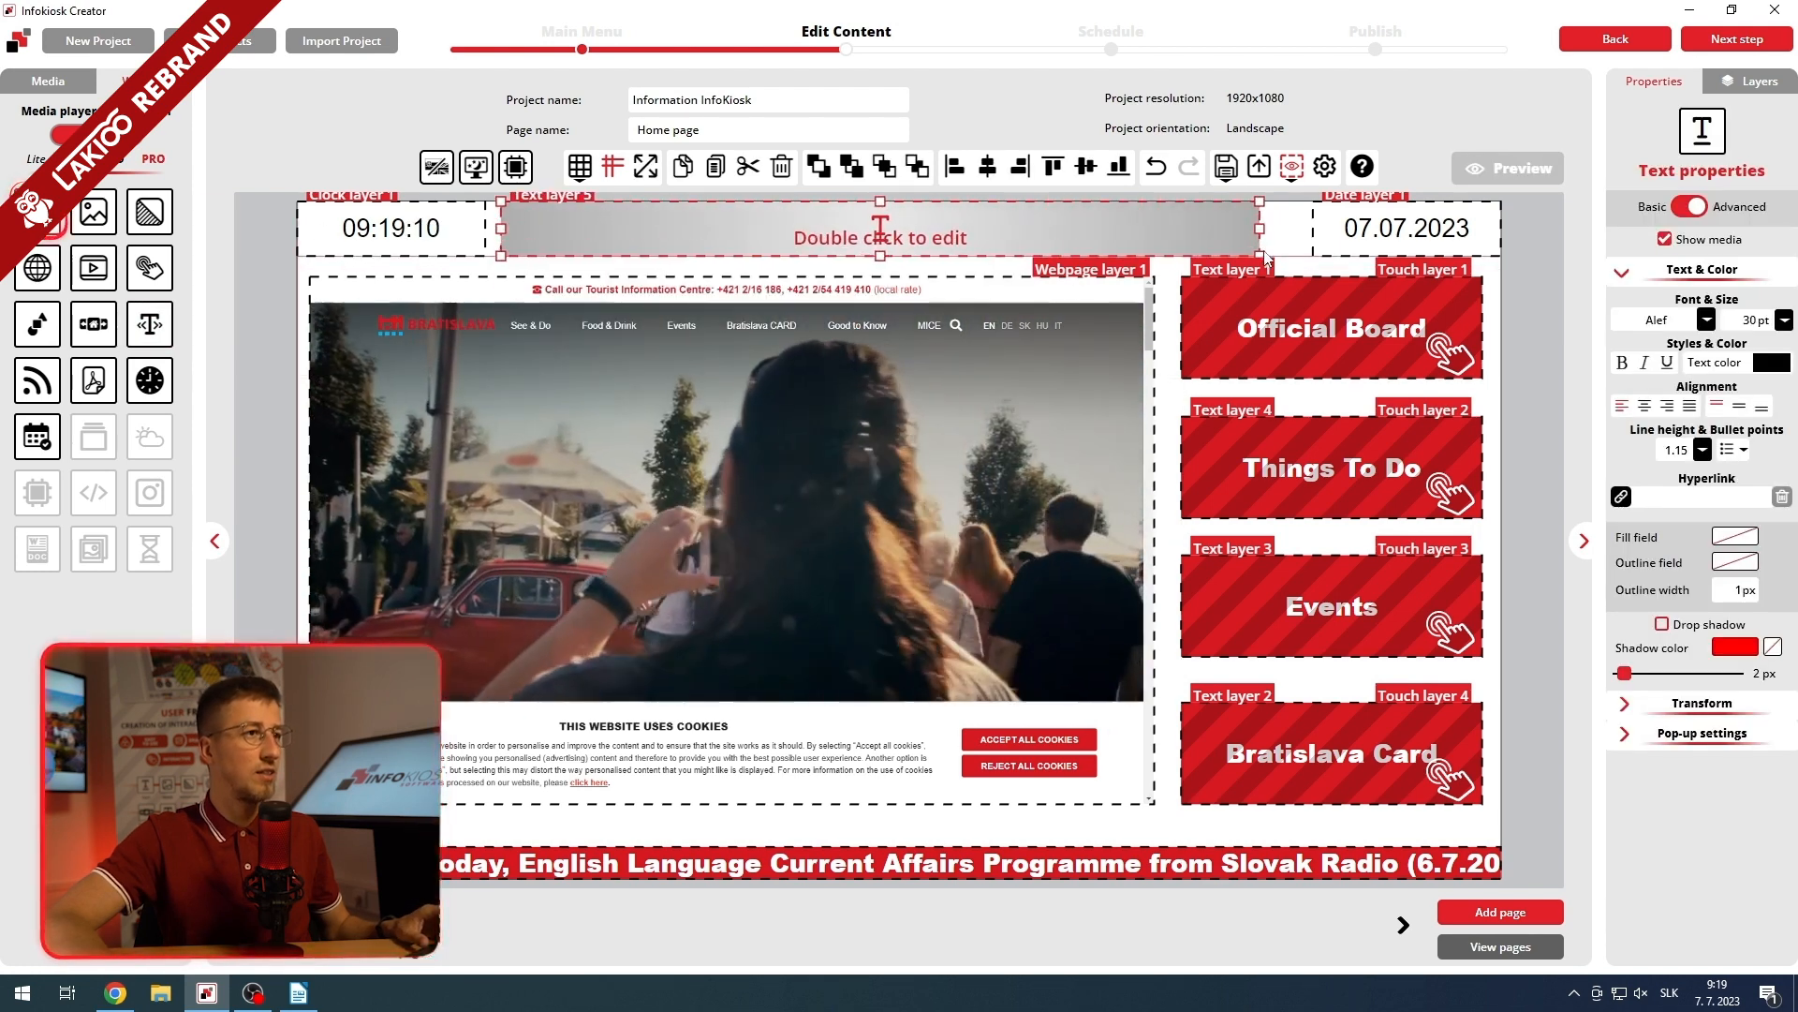
double_click(907, 228)
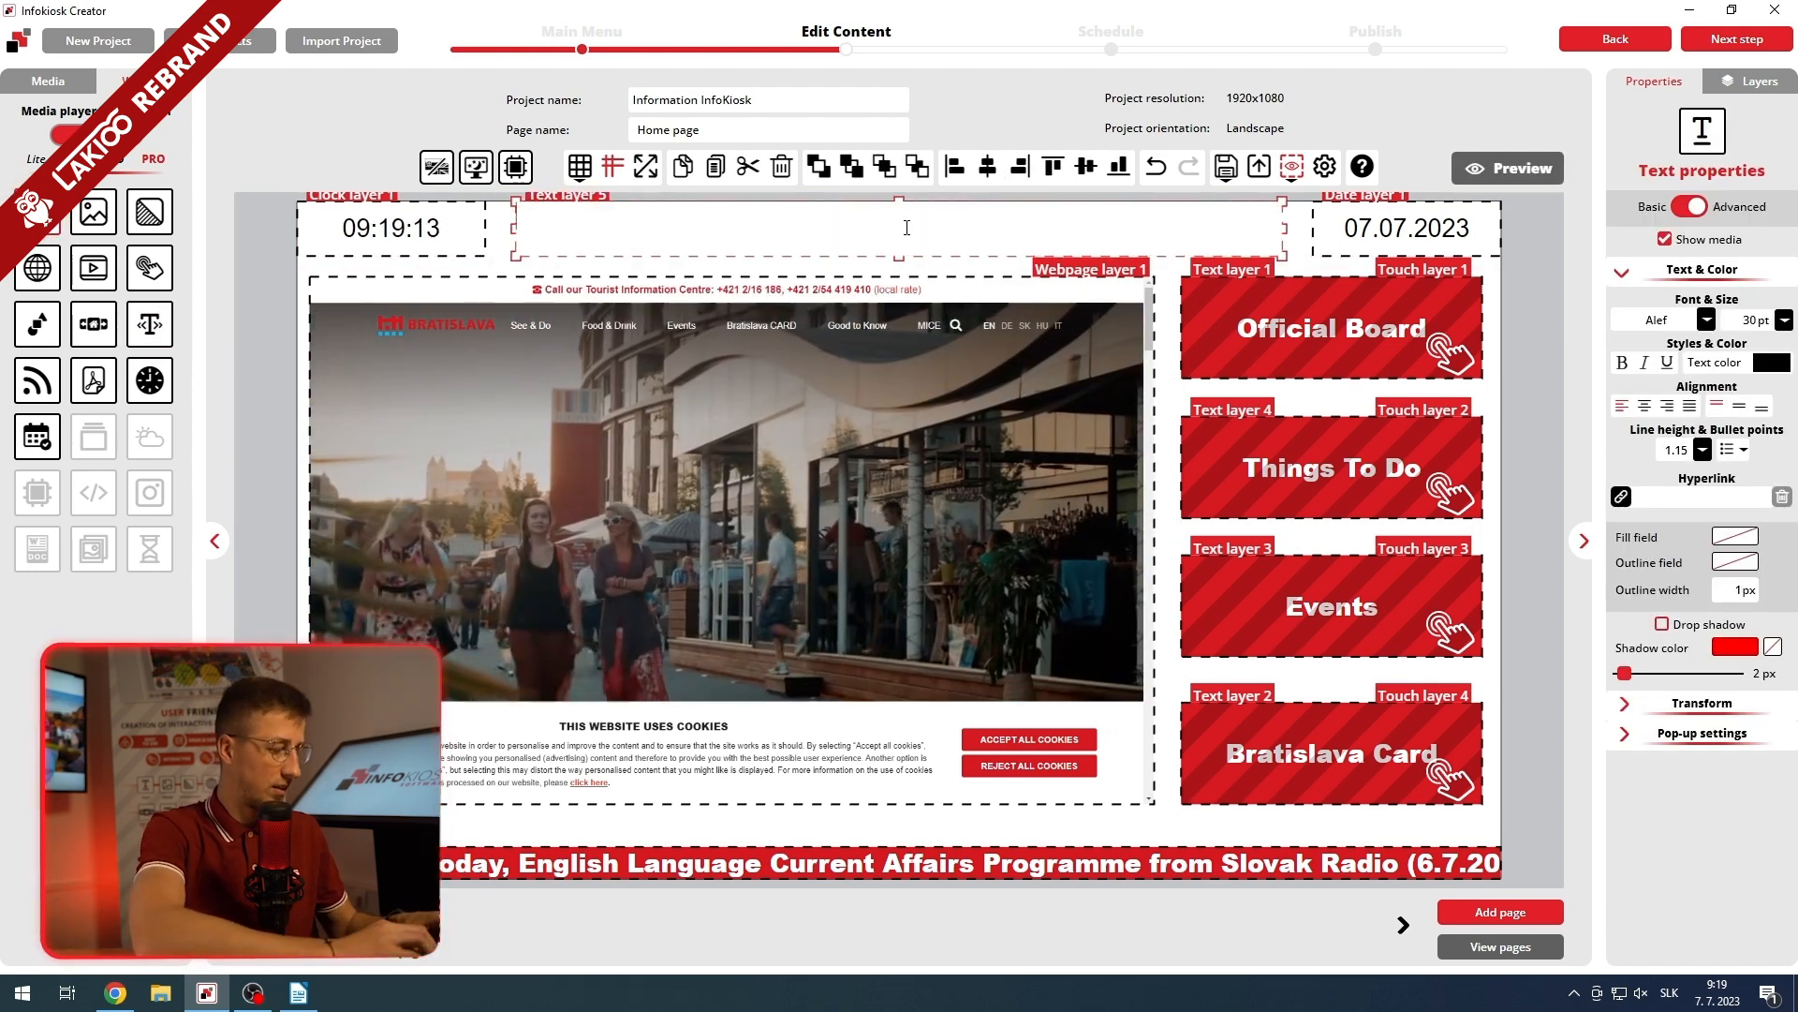
text(Welco)
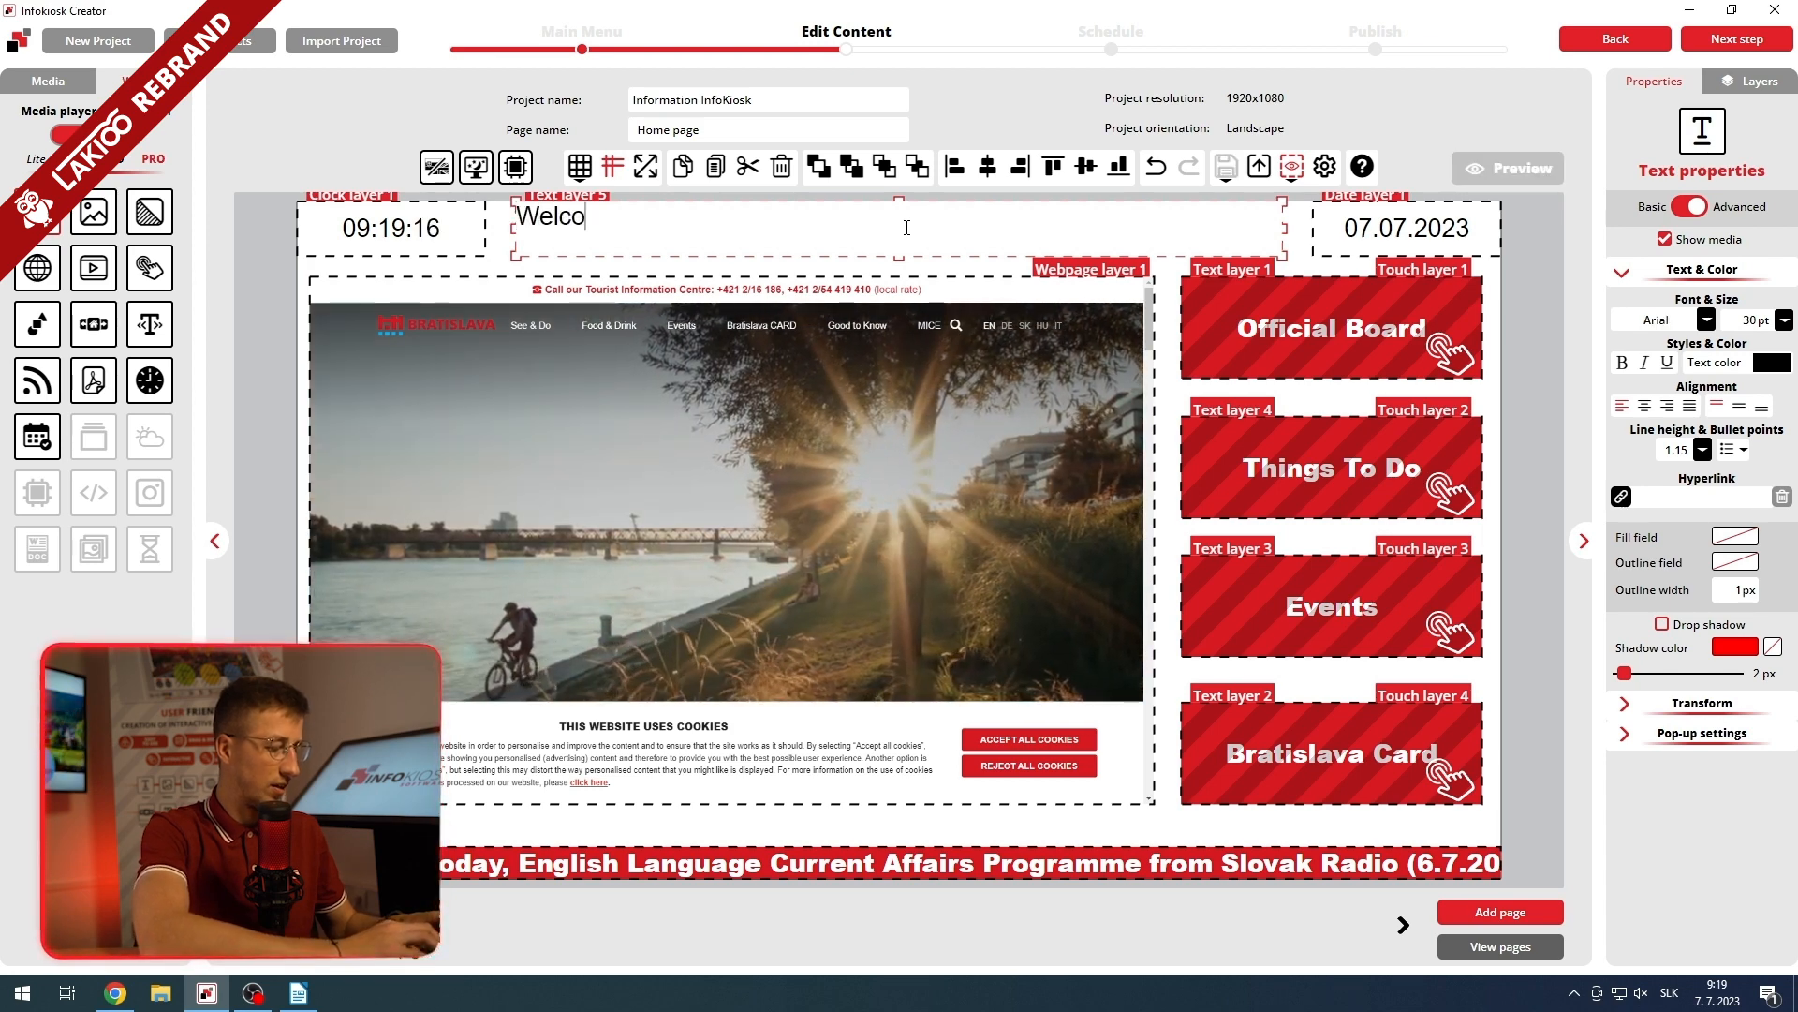
text(me in Bratisl)
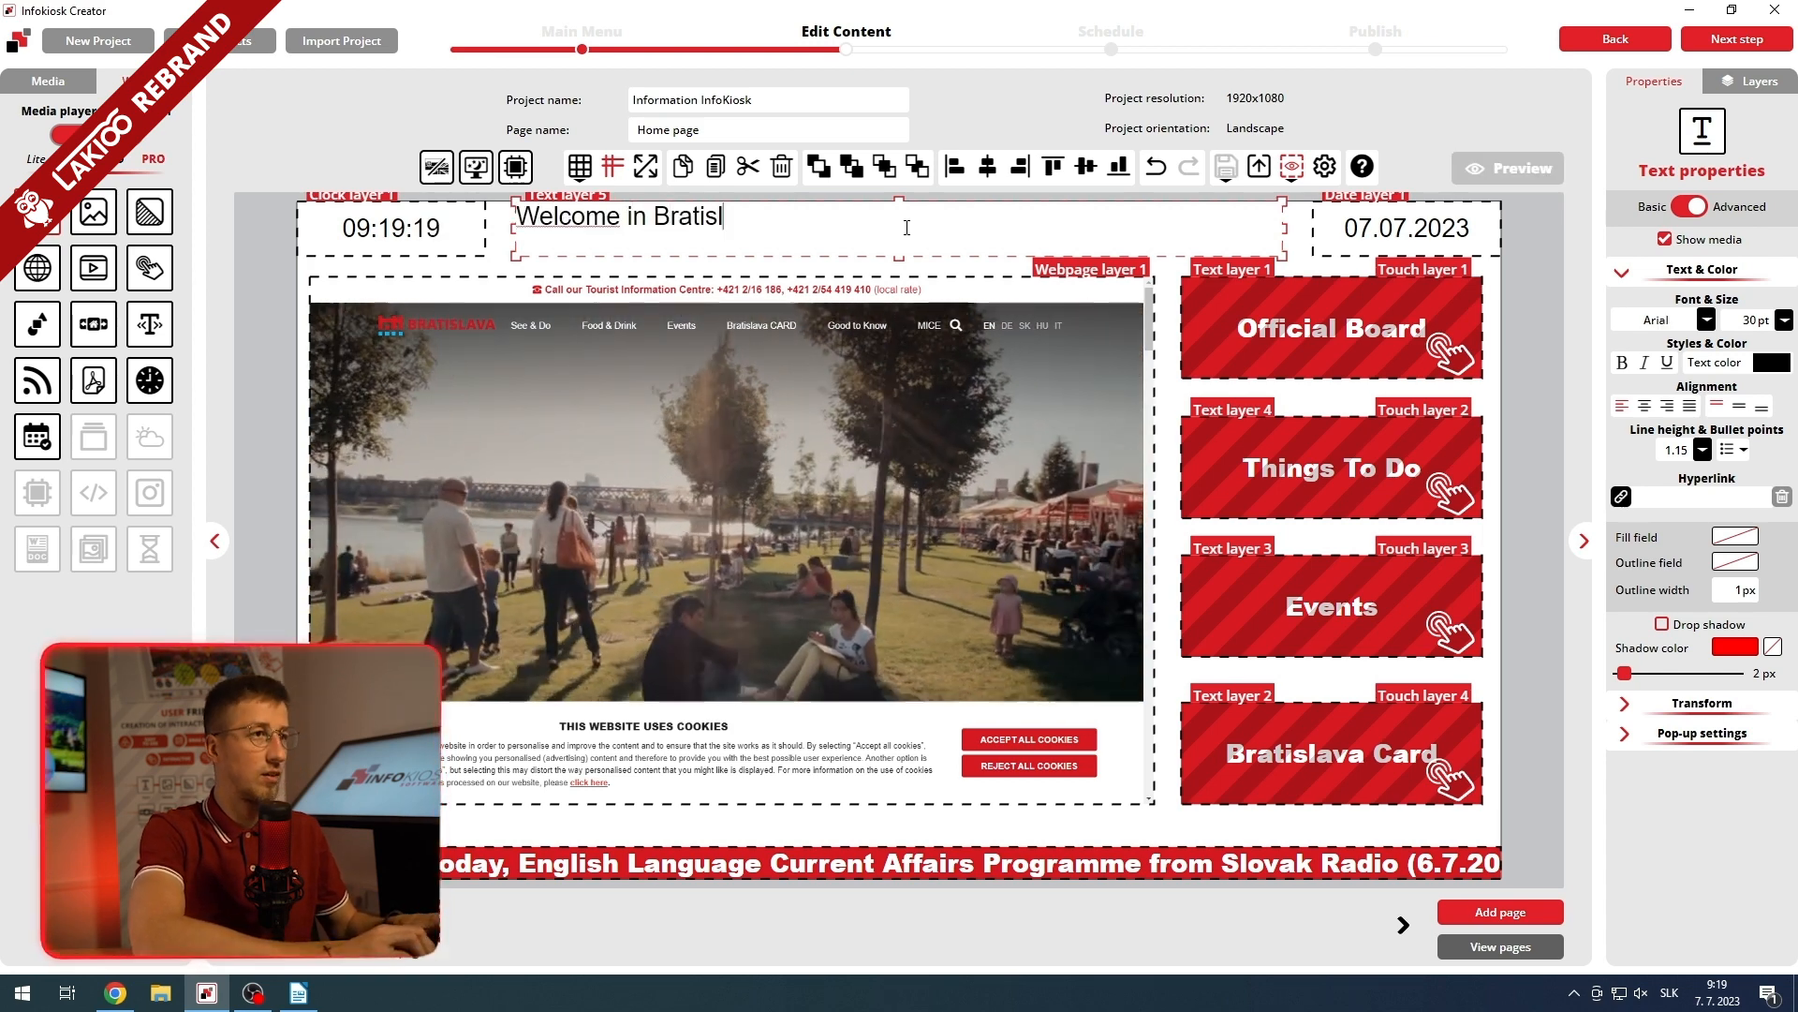
text(ava!)
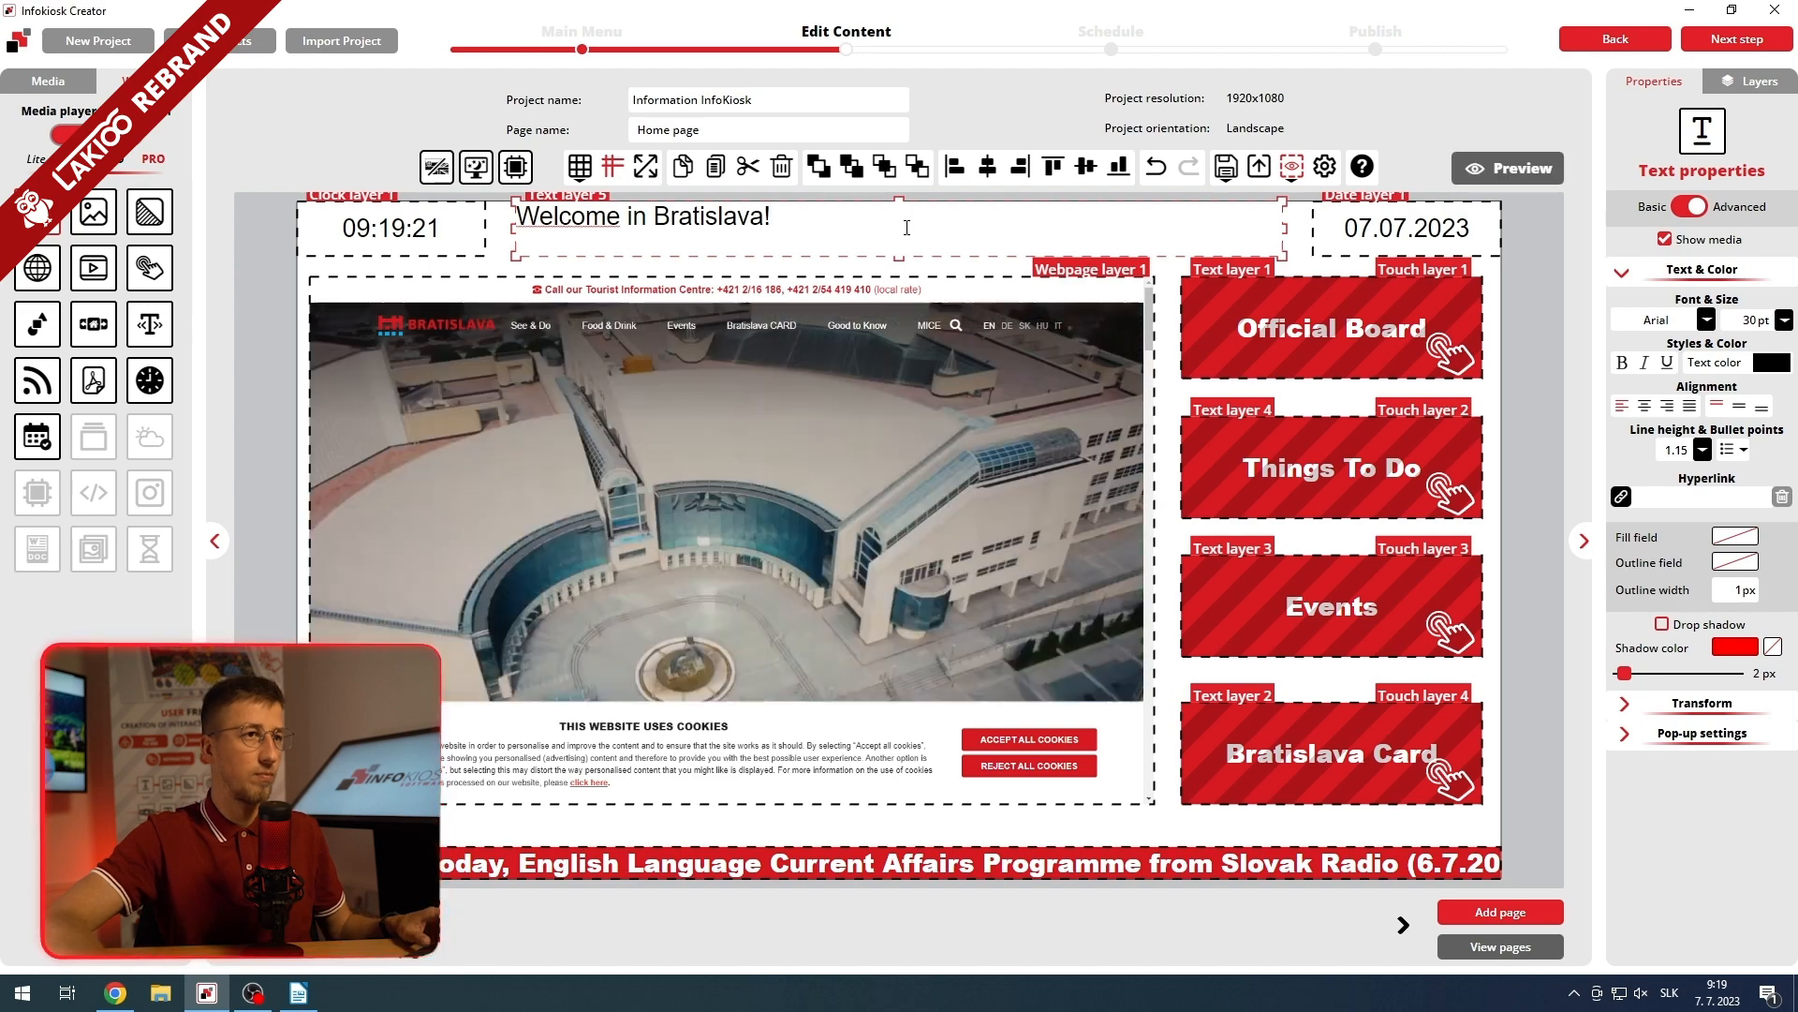
- Format the welcome heading in Arial Black and centre it both horizontally and vertically in its layer
drag(907, 228, 516, 217)
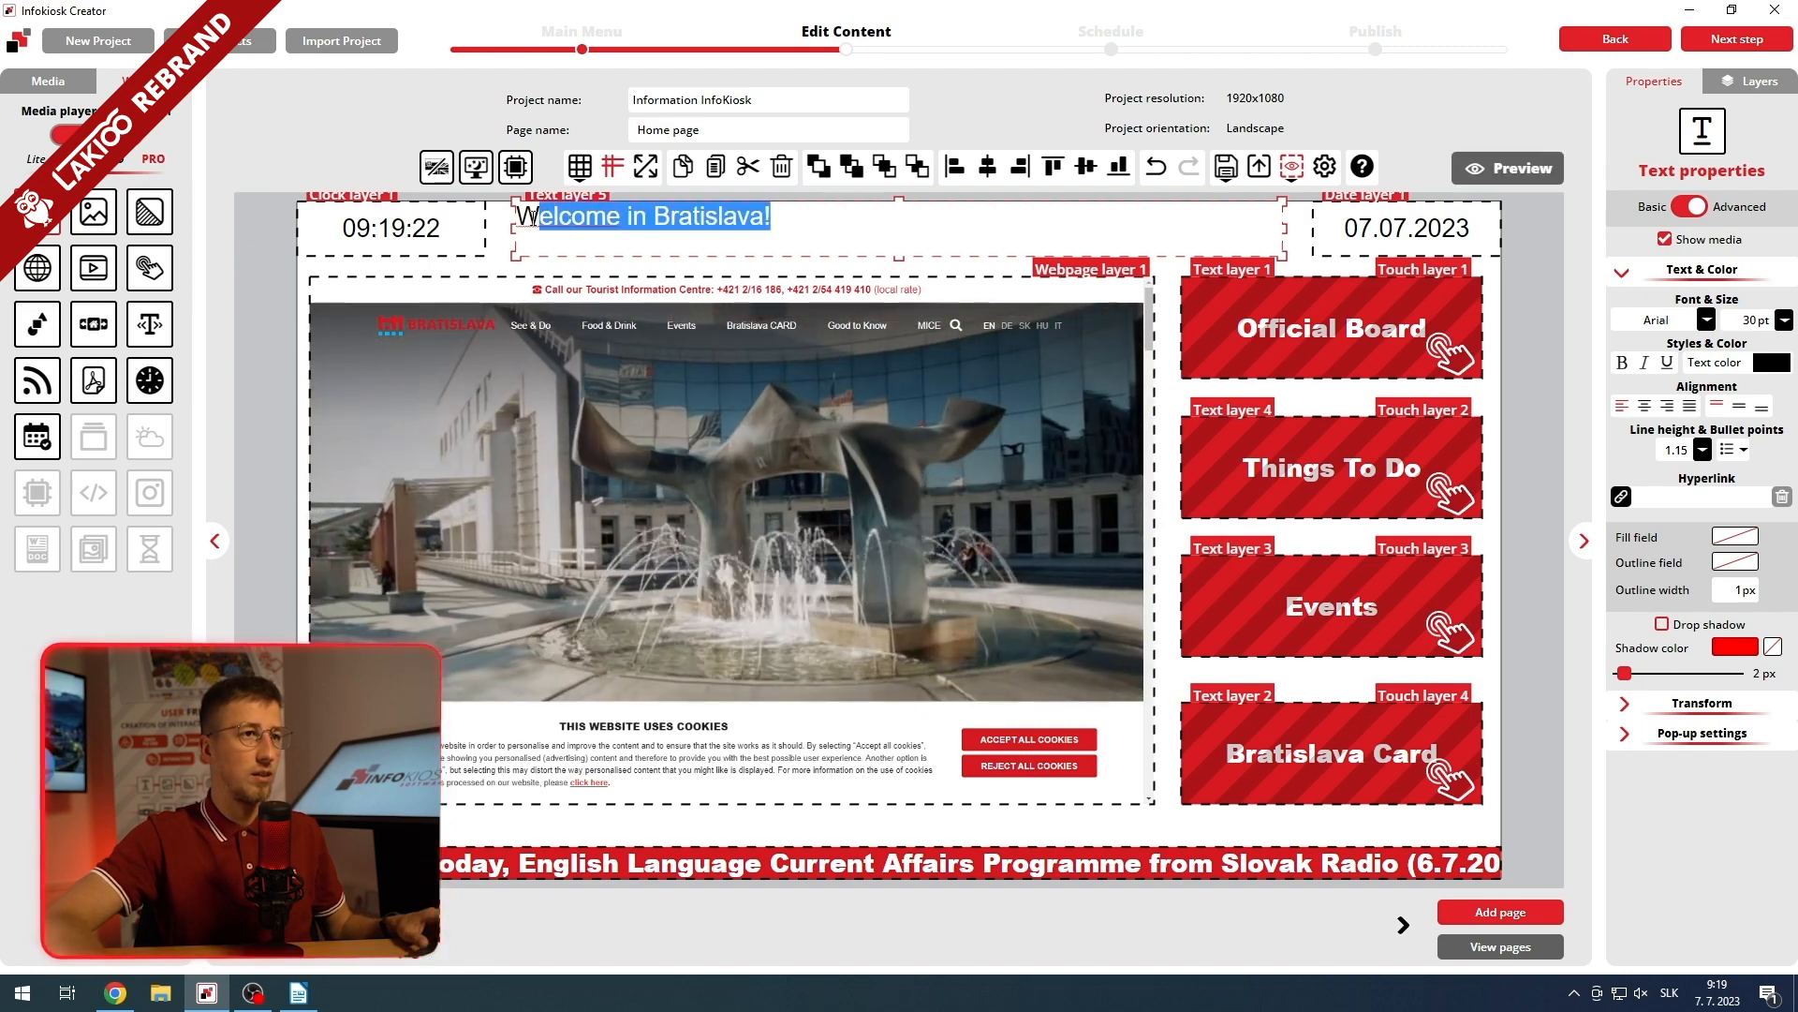
click(1642, 320)
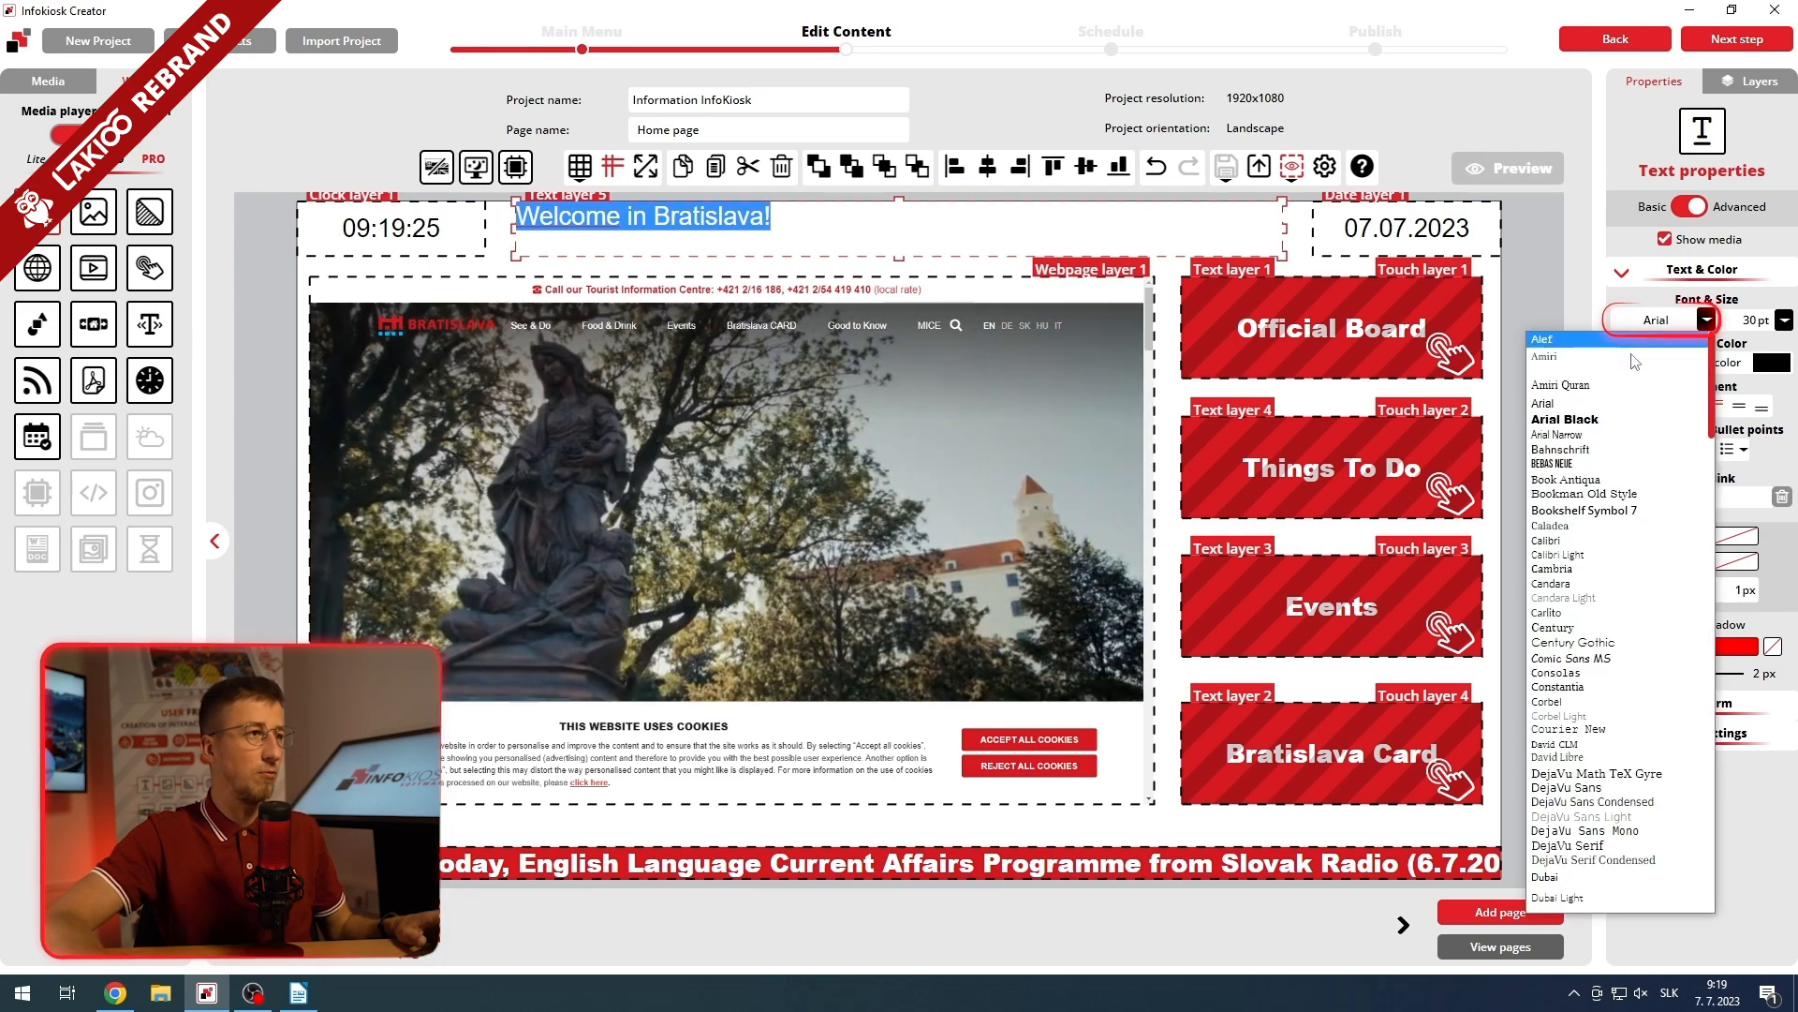
click(1592, 353)
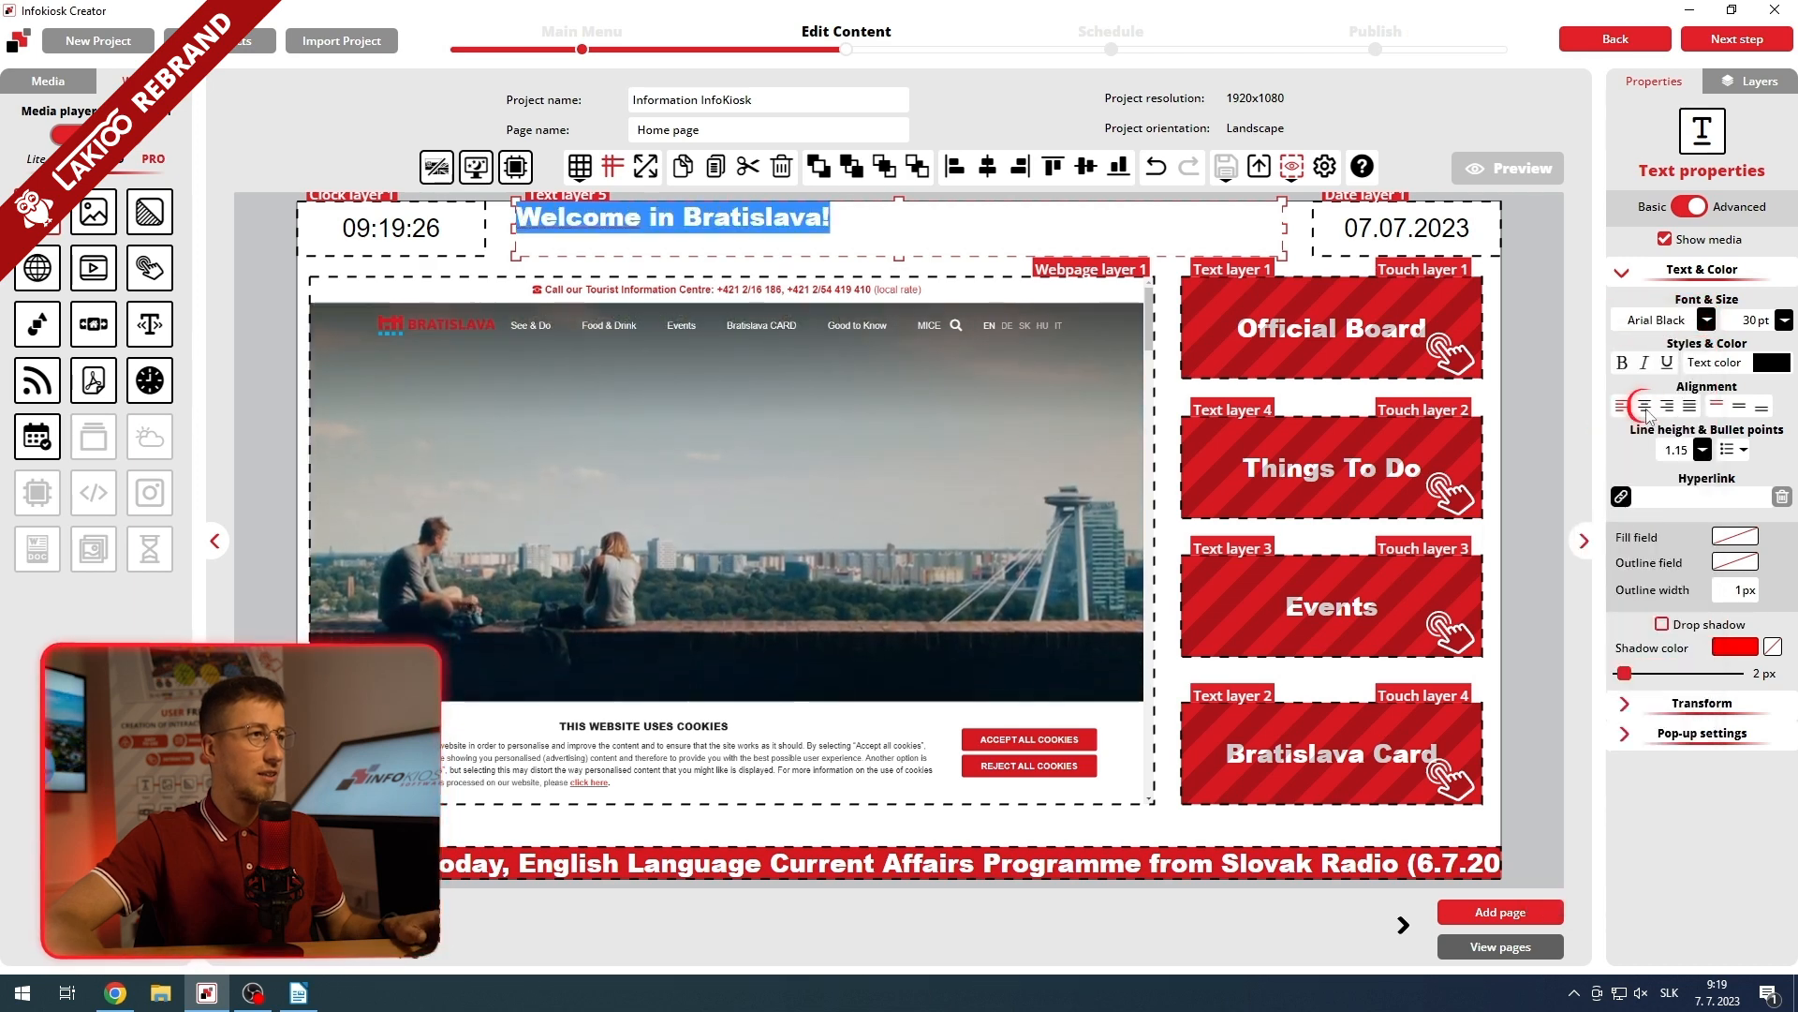
click(1645, 405)
click(1739, 406)
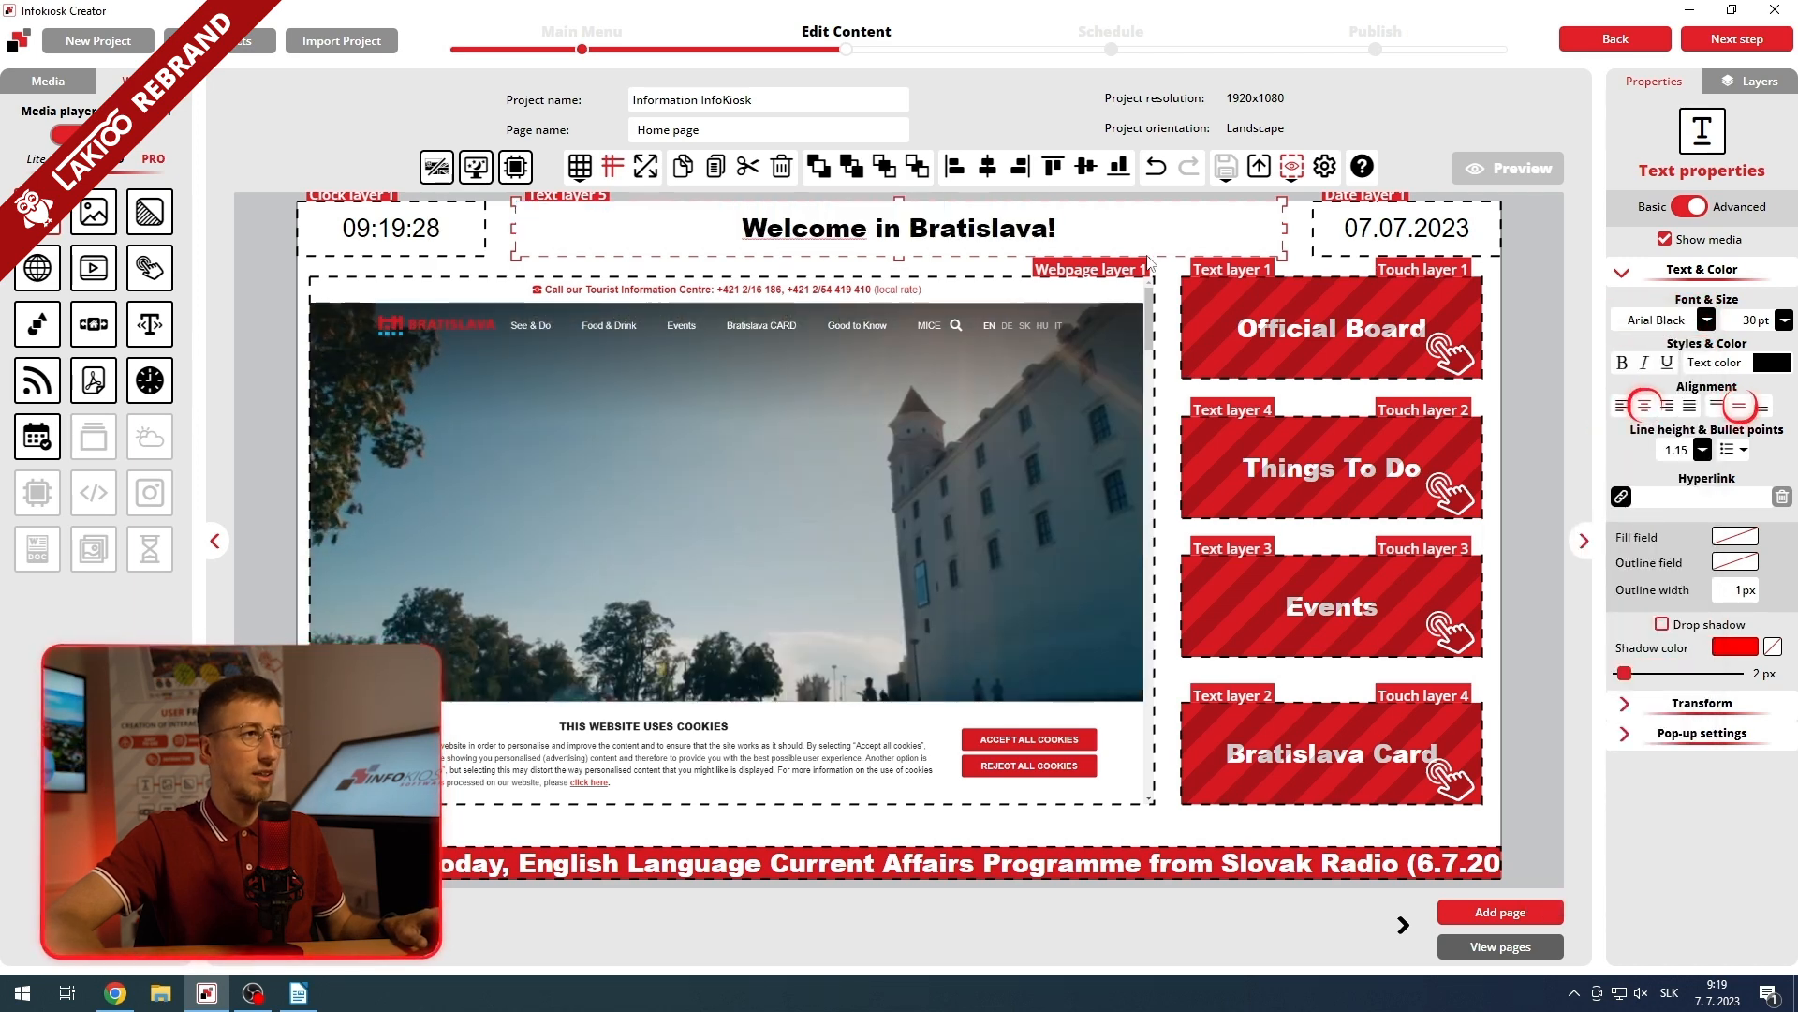
click(965, 279)
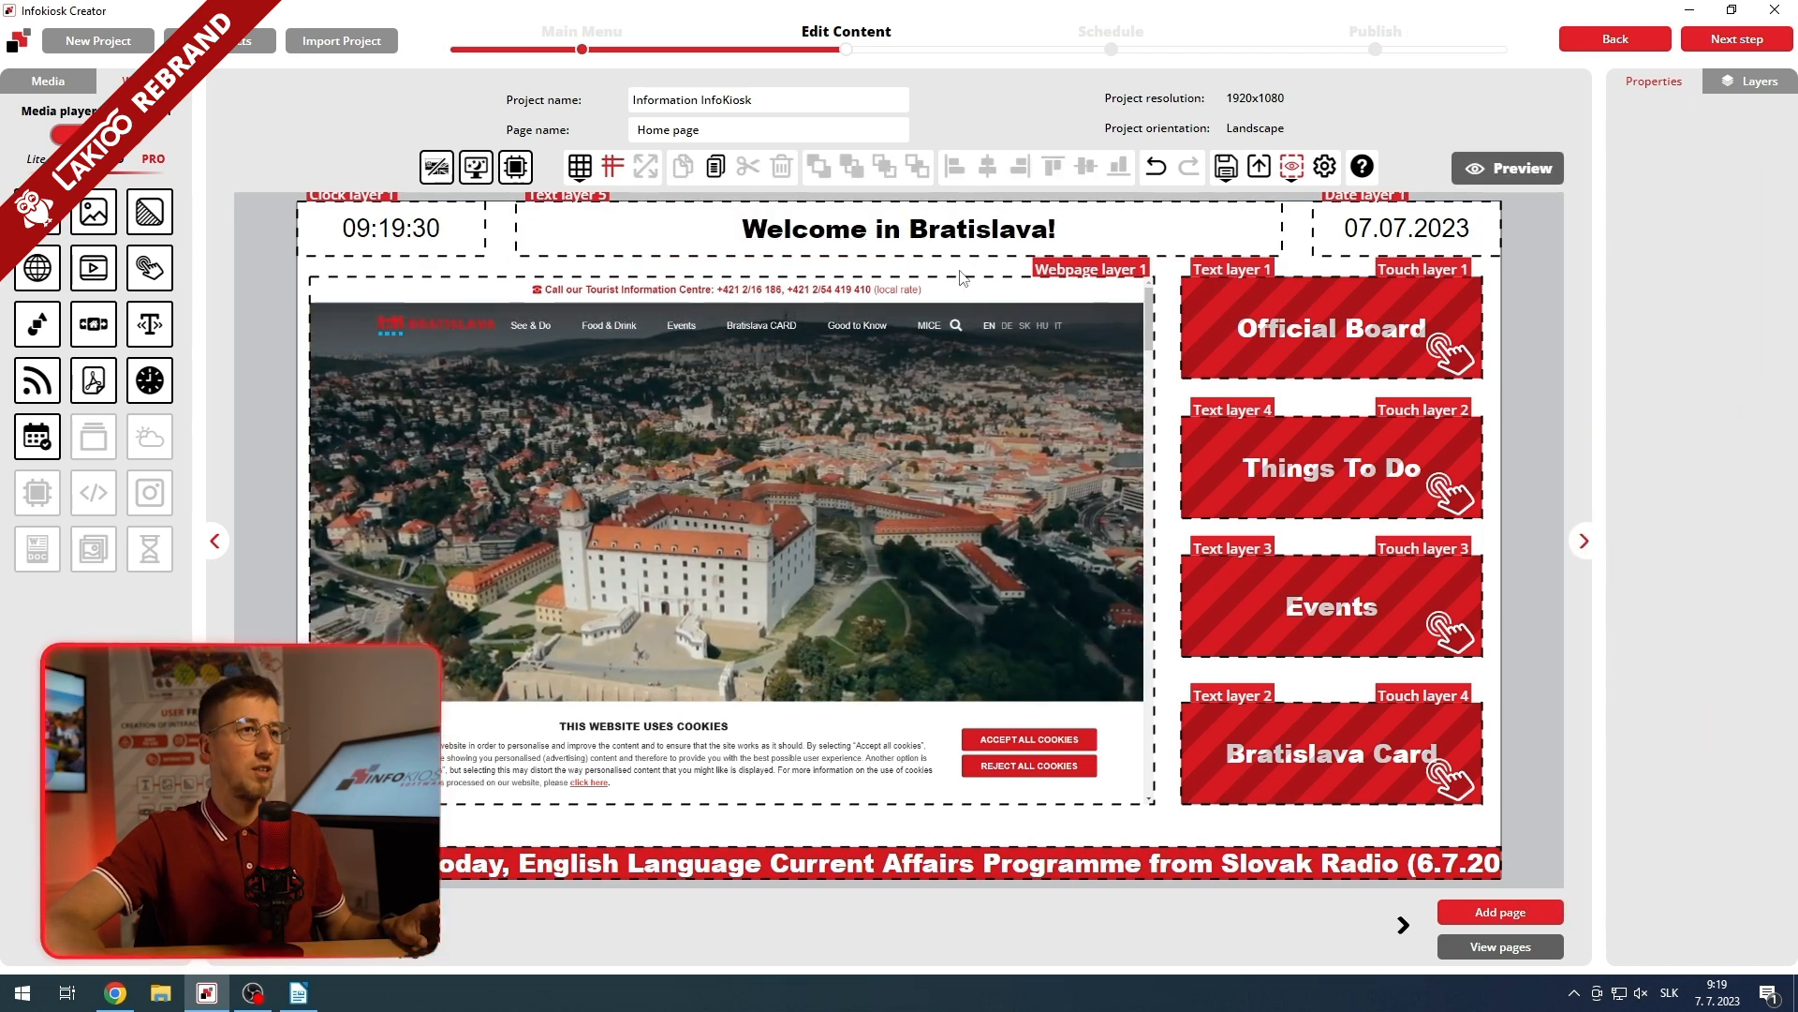
- Add Background.jpg from the "Menu a WEB" media folder as the page's background image
click(153, 219)
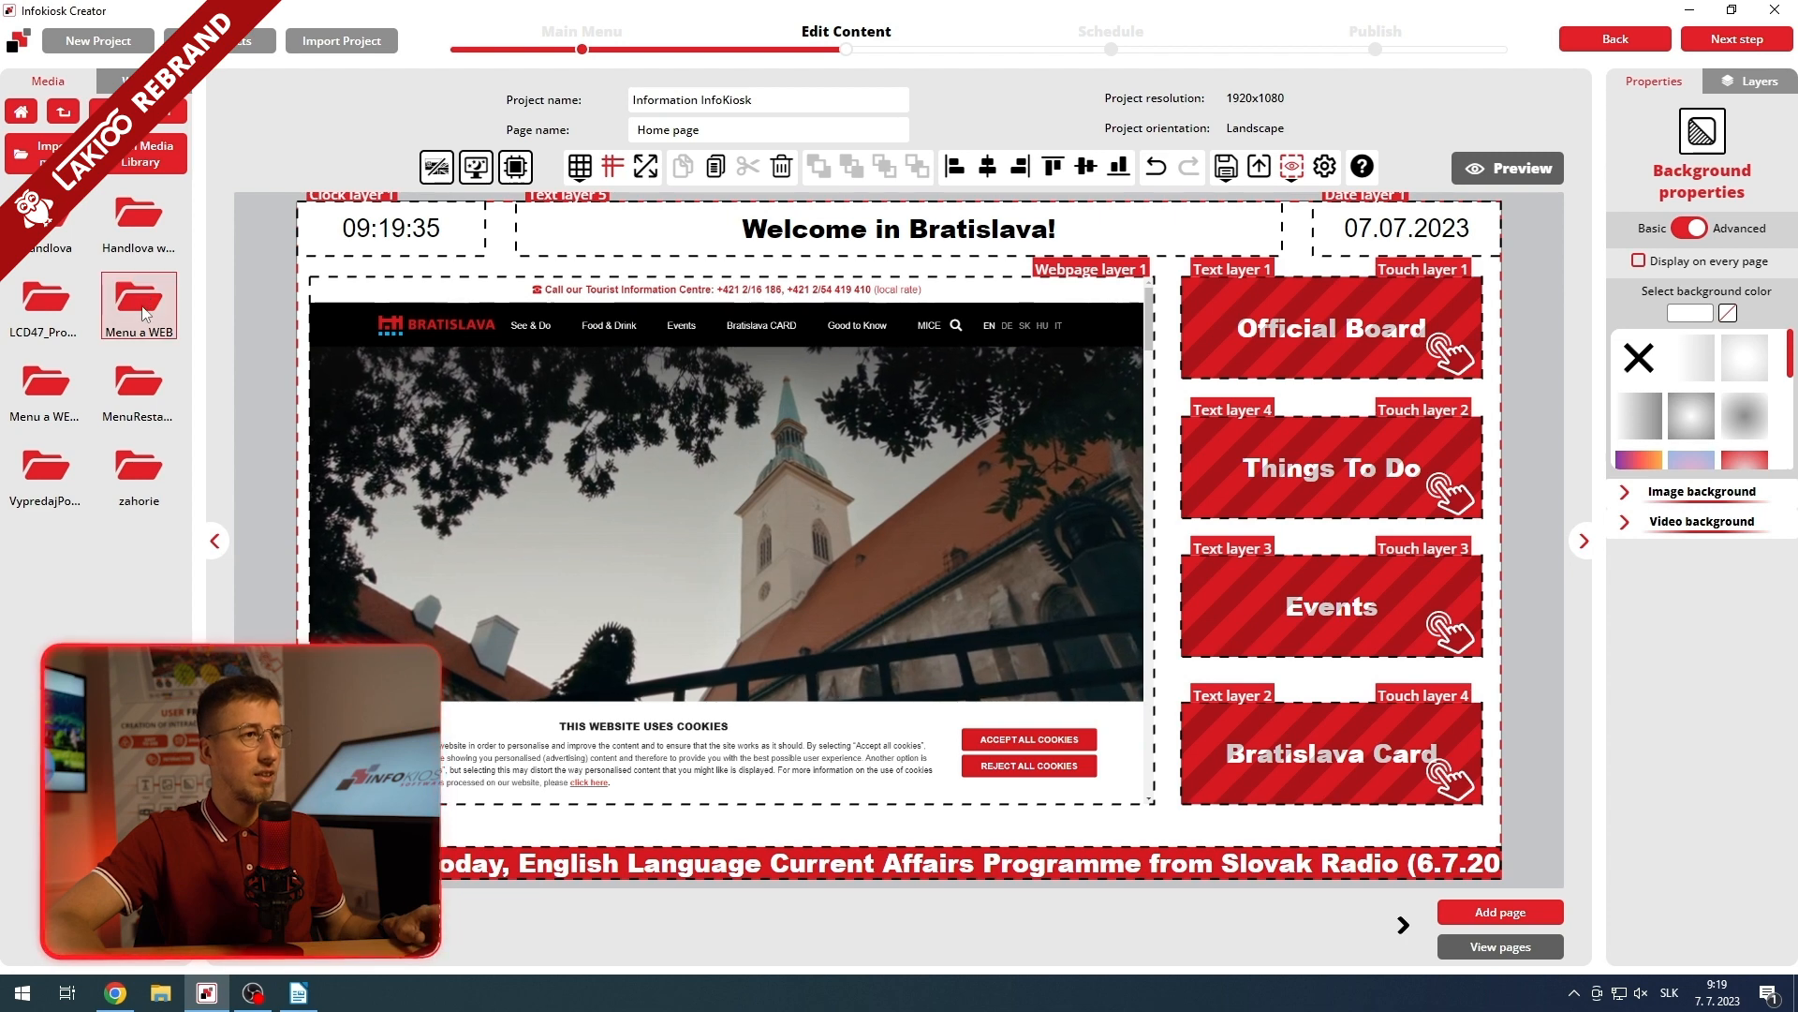
double_click(143, 311)
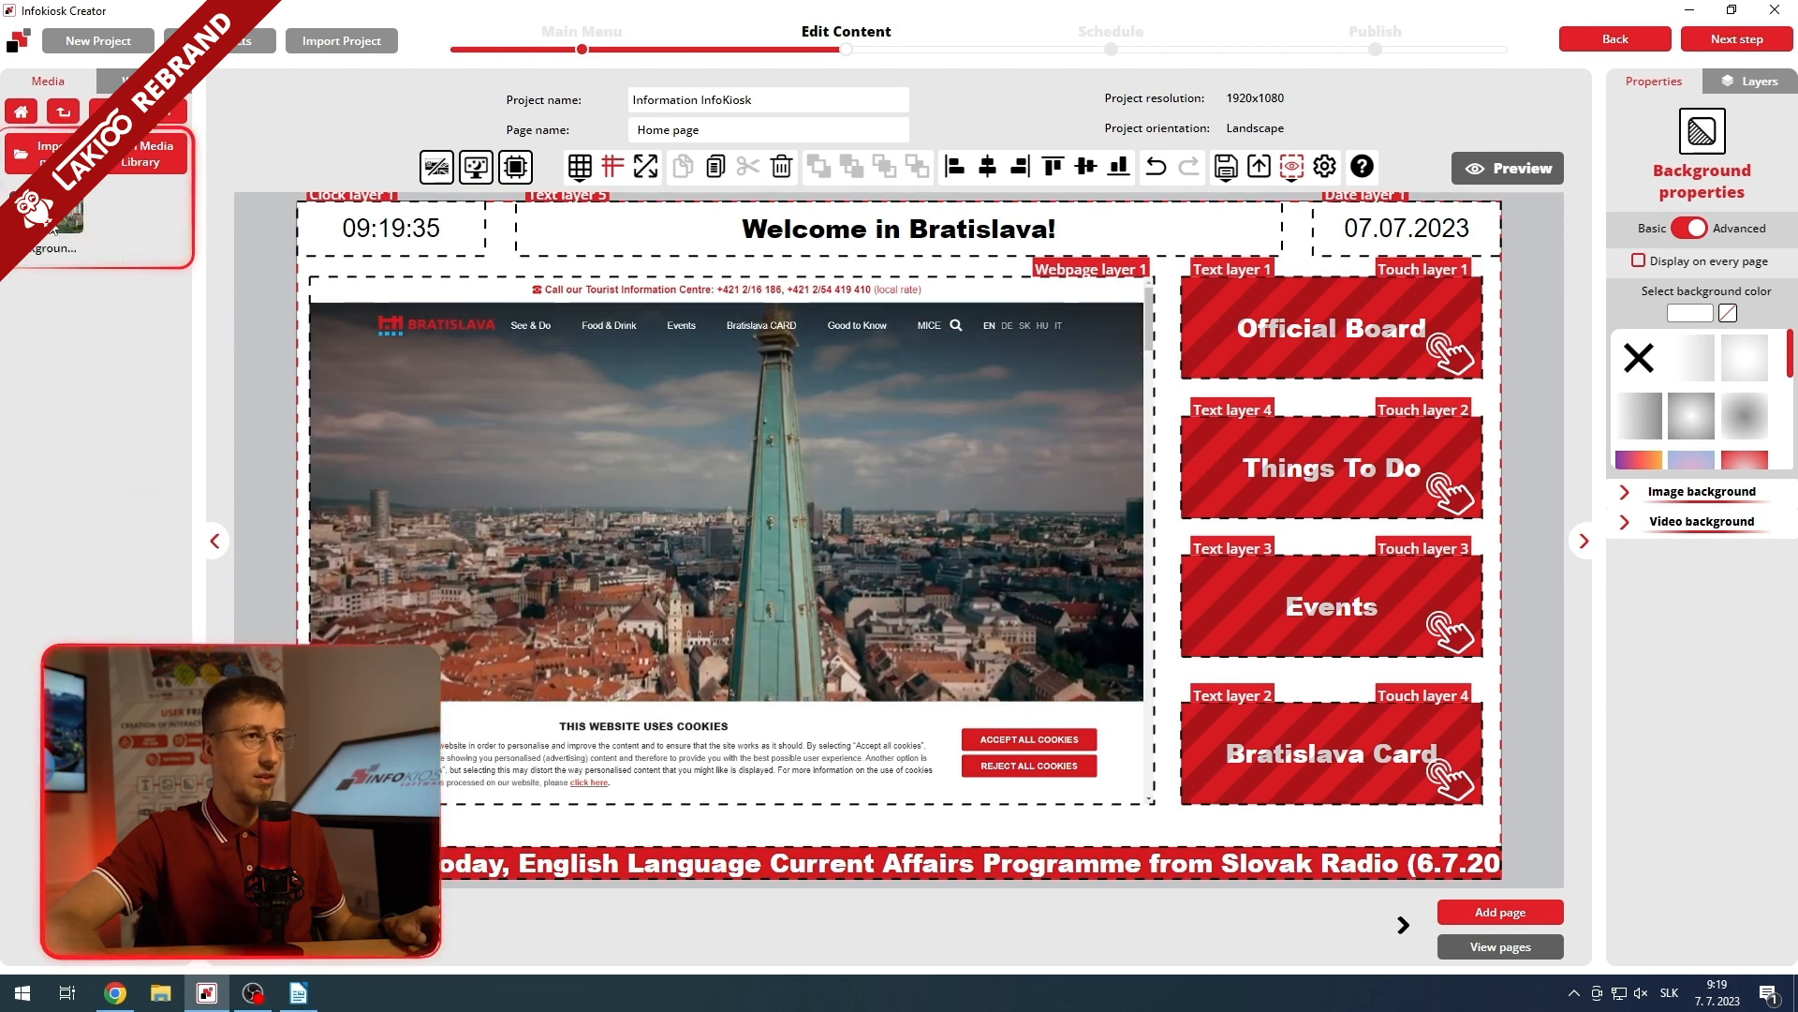
drag(452, 254, 470, 260)
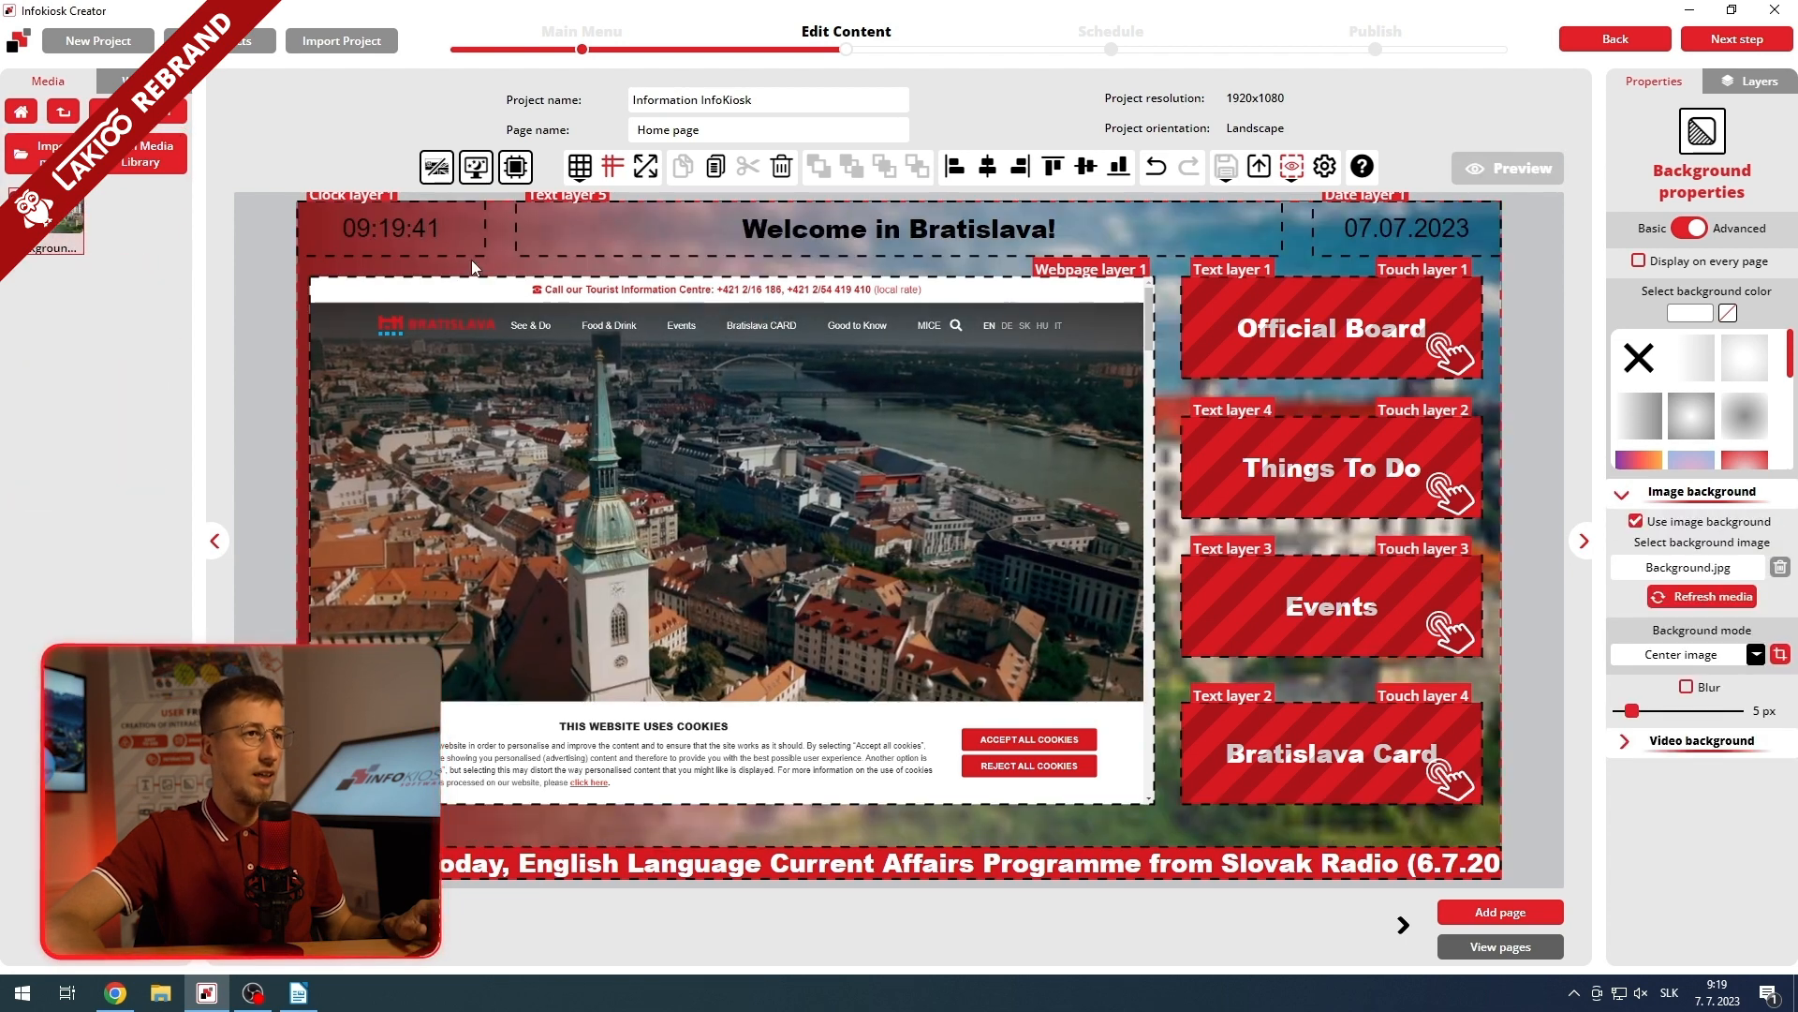
- Set the hours, minutes and seconds colours of the clock layer to white
click(429, 238)
click(1625, 292)
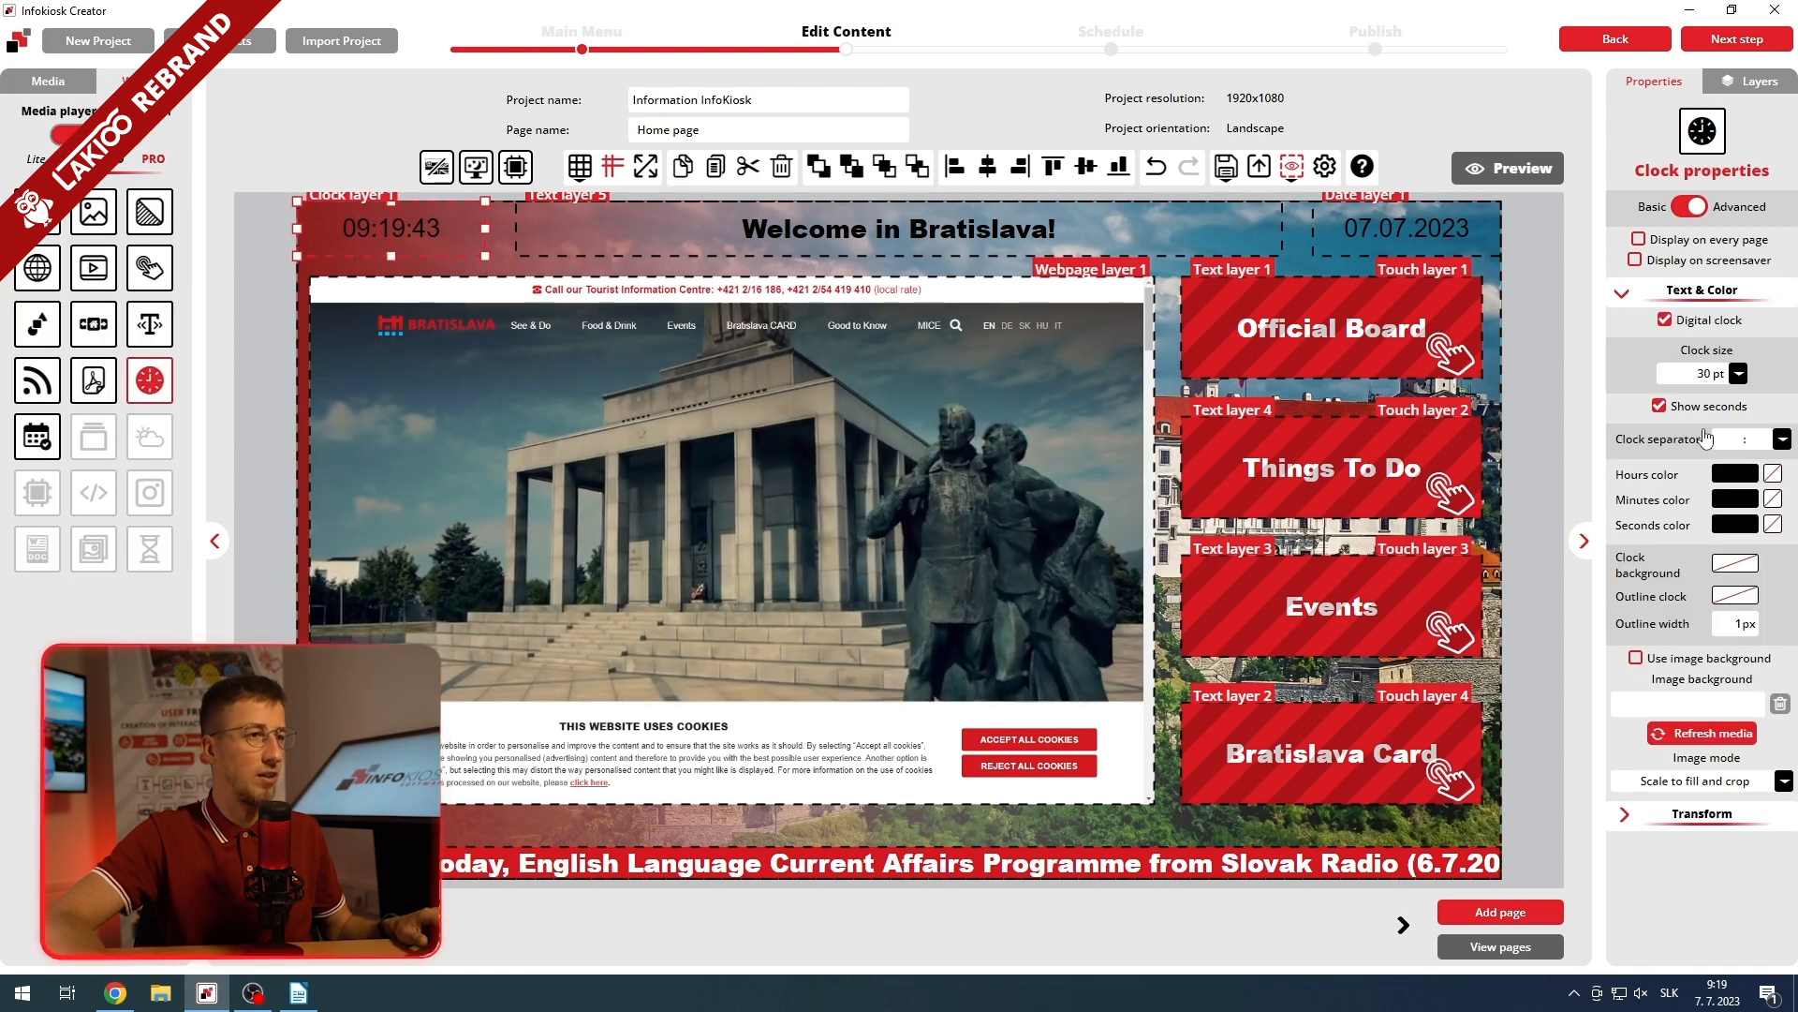
click(1737, 473)
drag(1677, 513, 1517, 486)
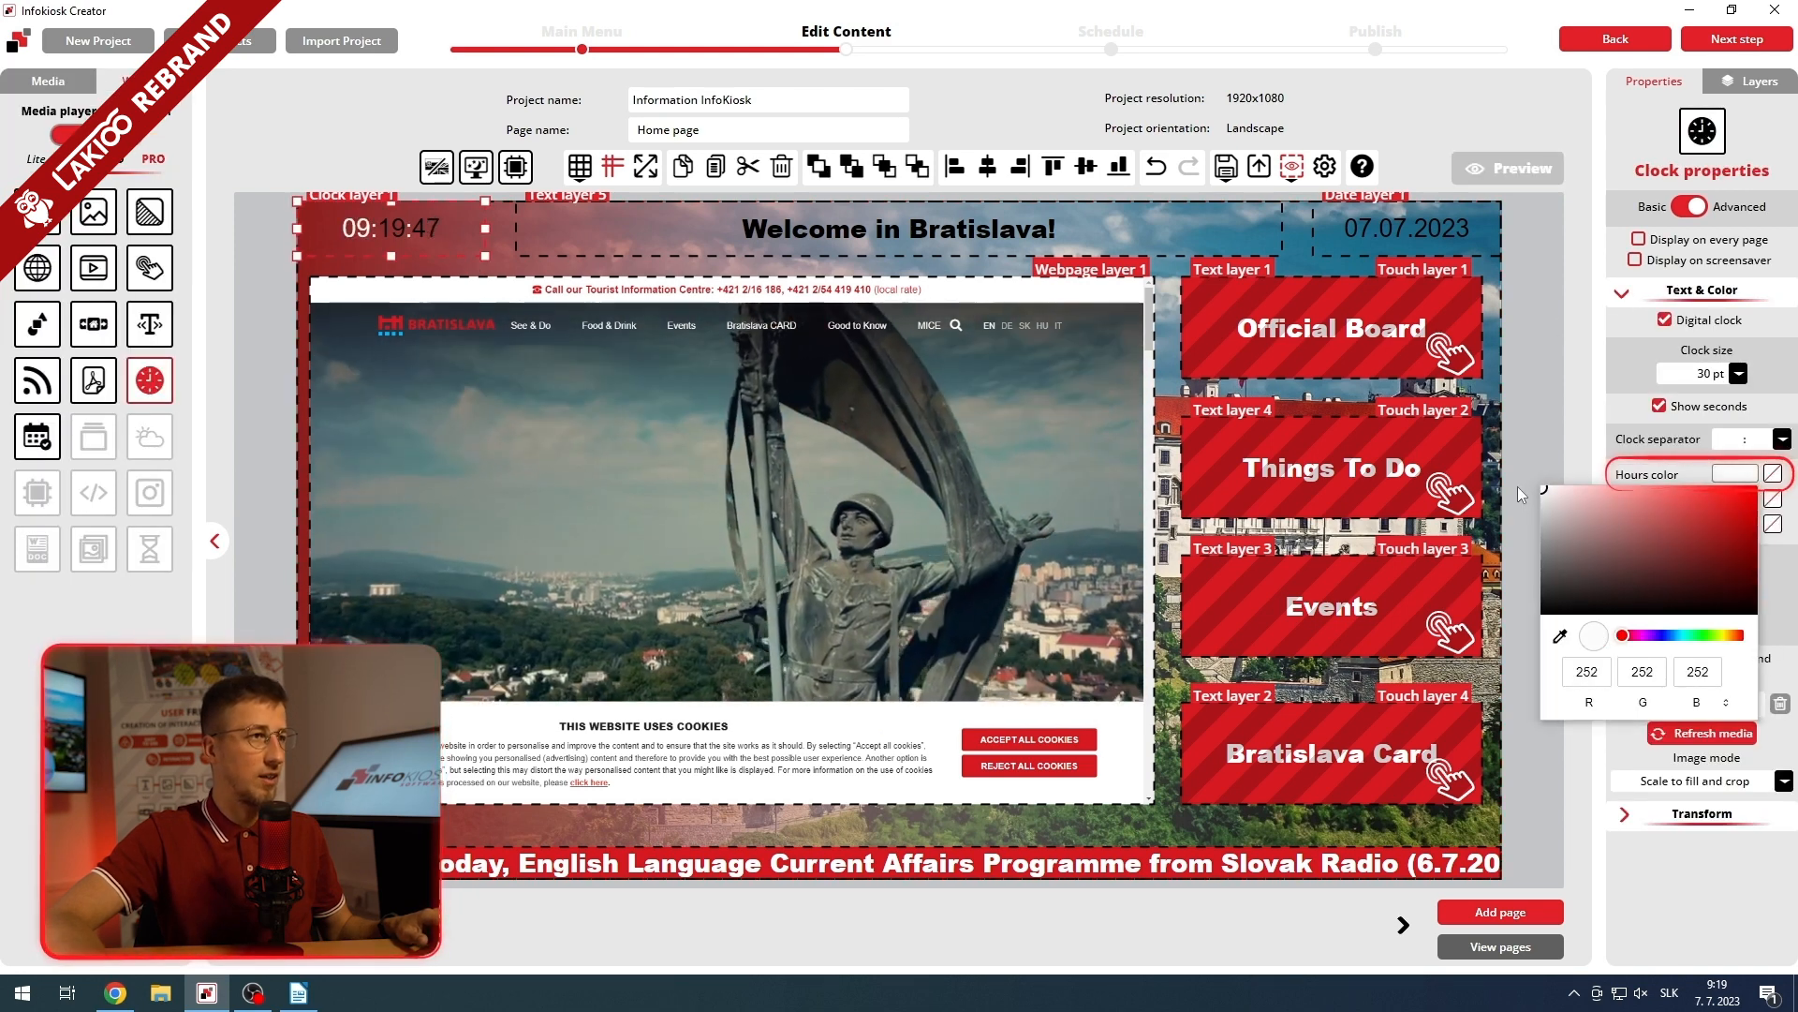
click(1653, 475)
click(1735, 498)
drag(1644, 538, 1518, 492)
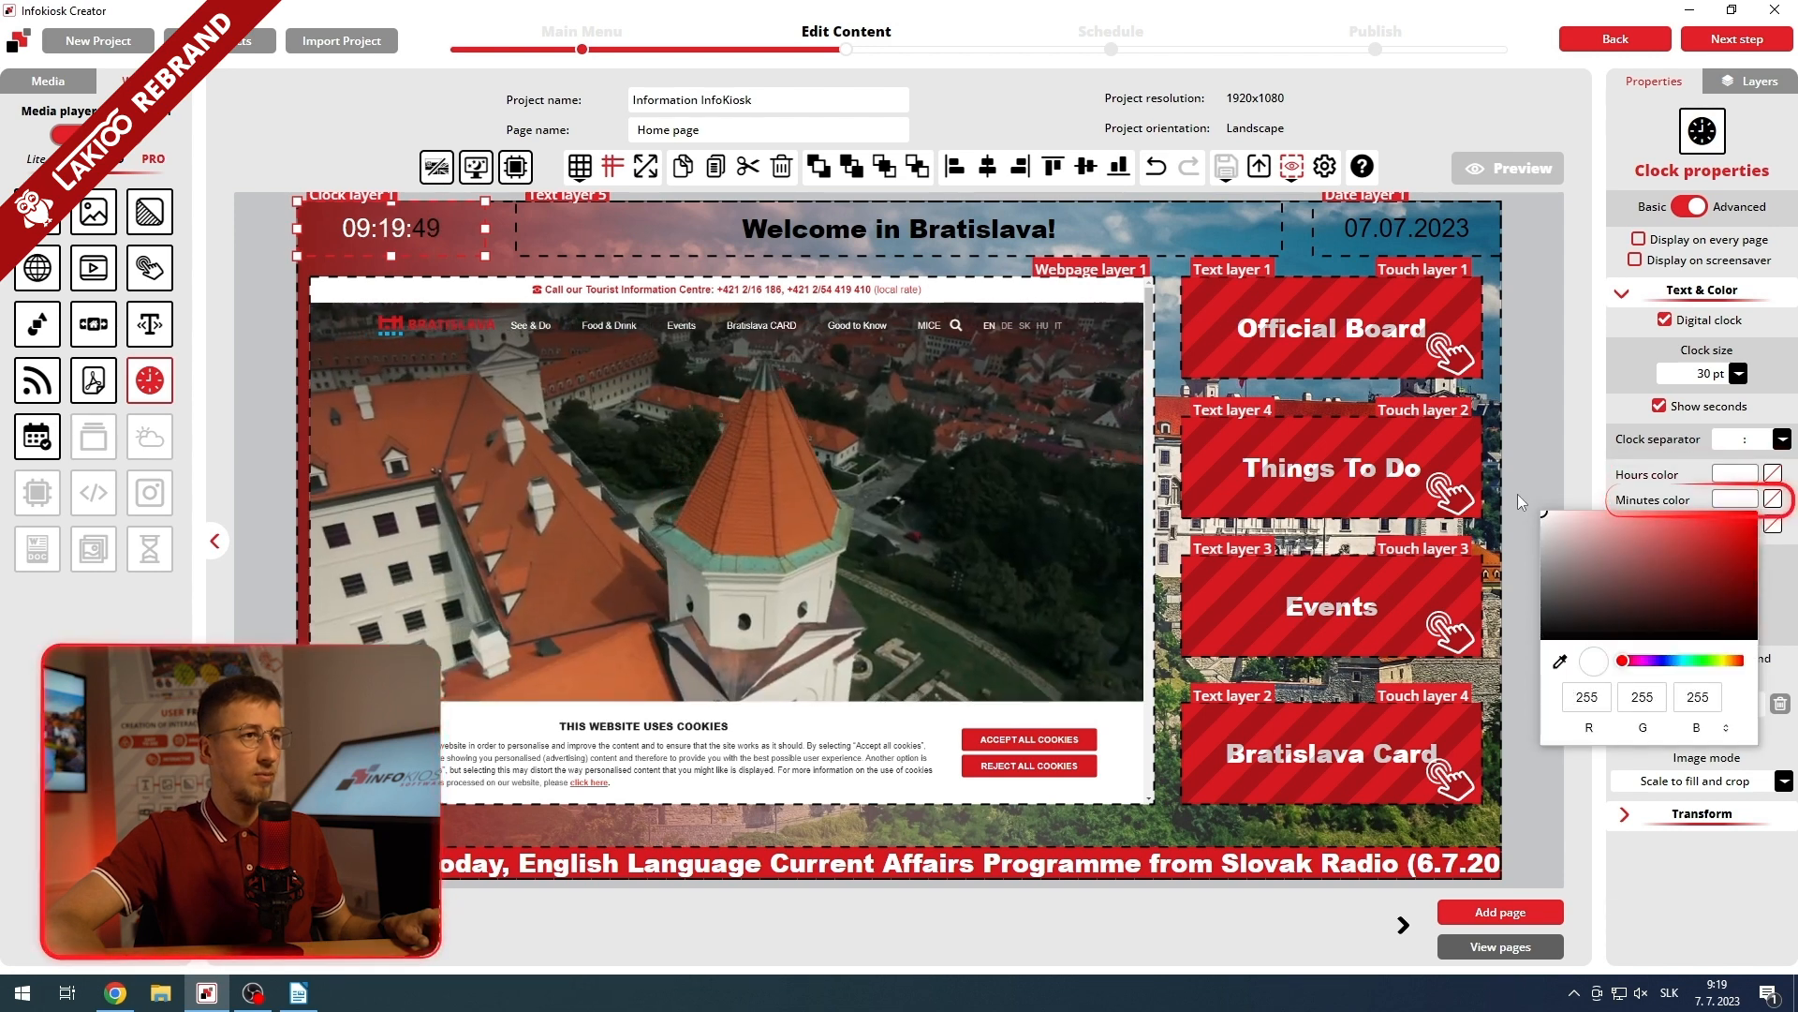
click(1631, 489)
click(1735, 523)
drag(1617, 554, 1525, 526)
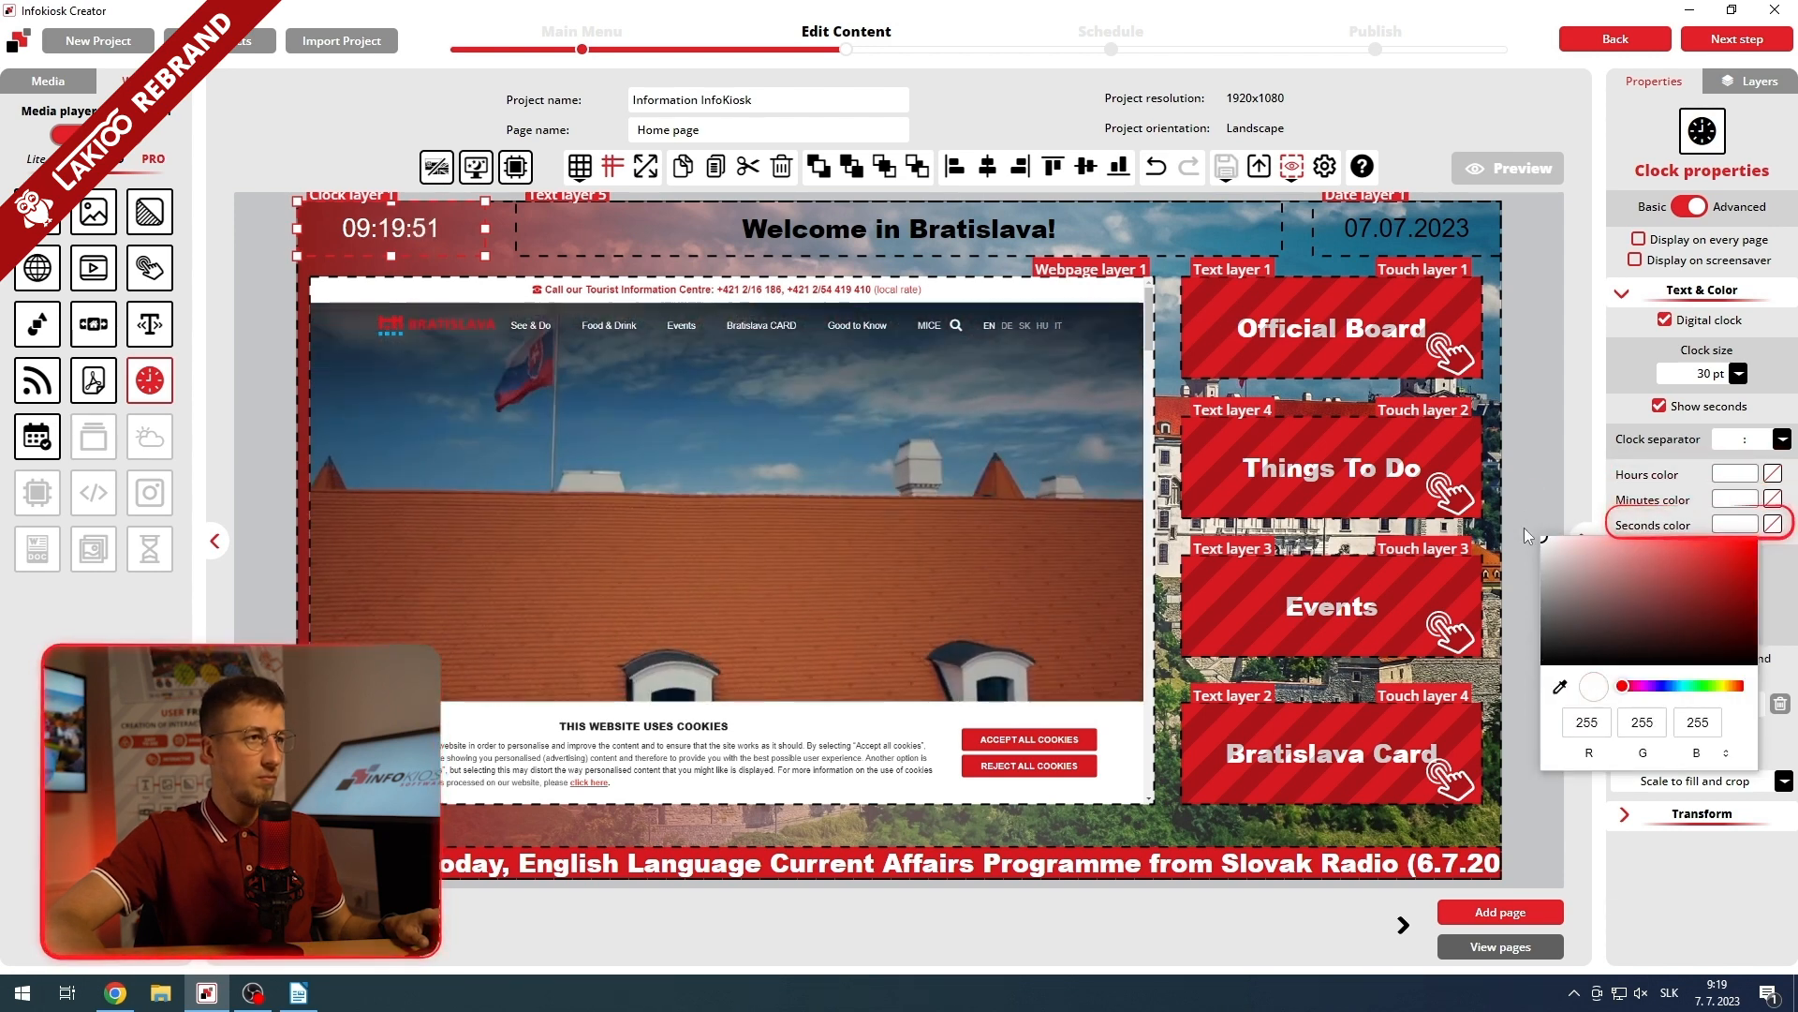
click(1644, 503)
- Change the text colour of the whole "Welcome in Bratislava!" heading to white
click(1011, 245)
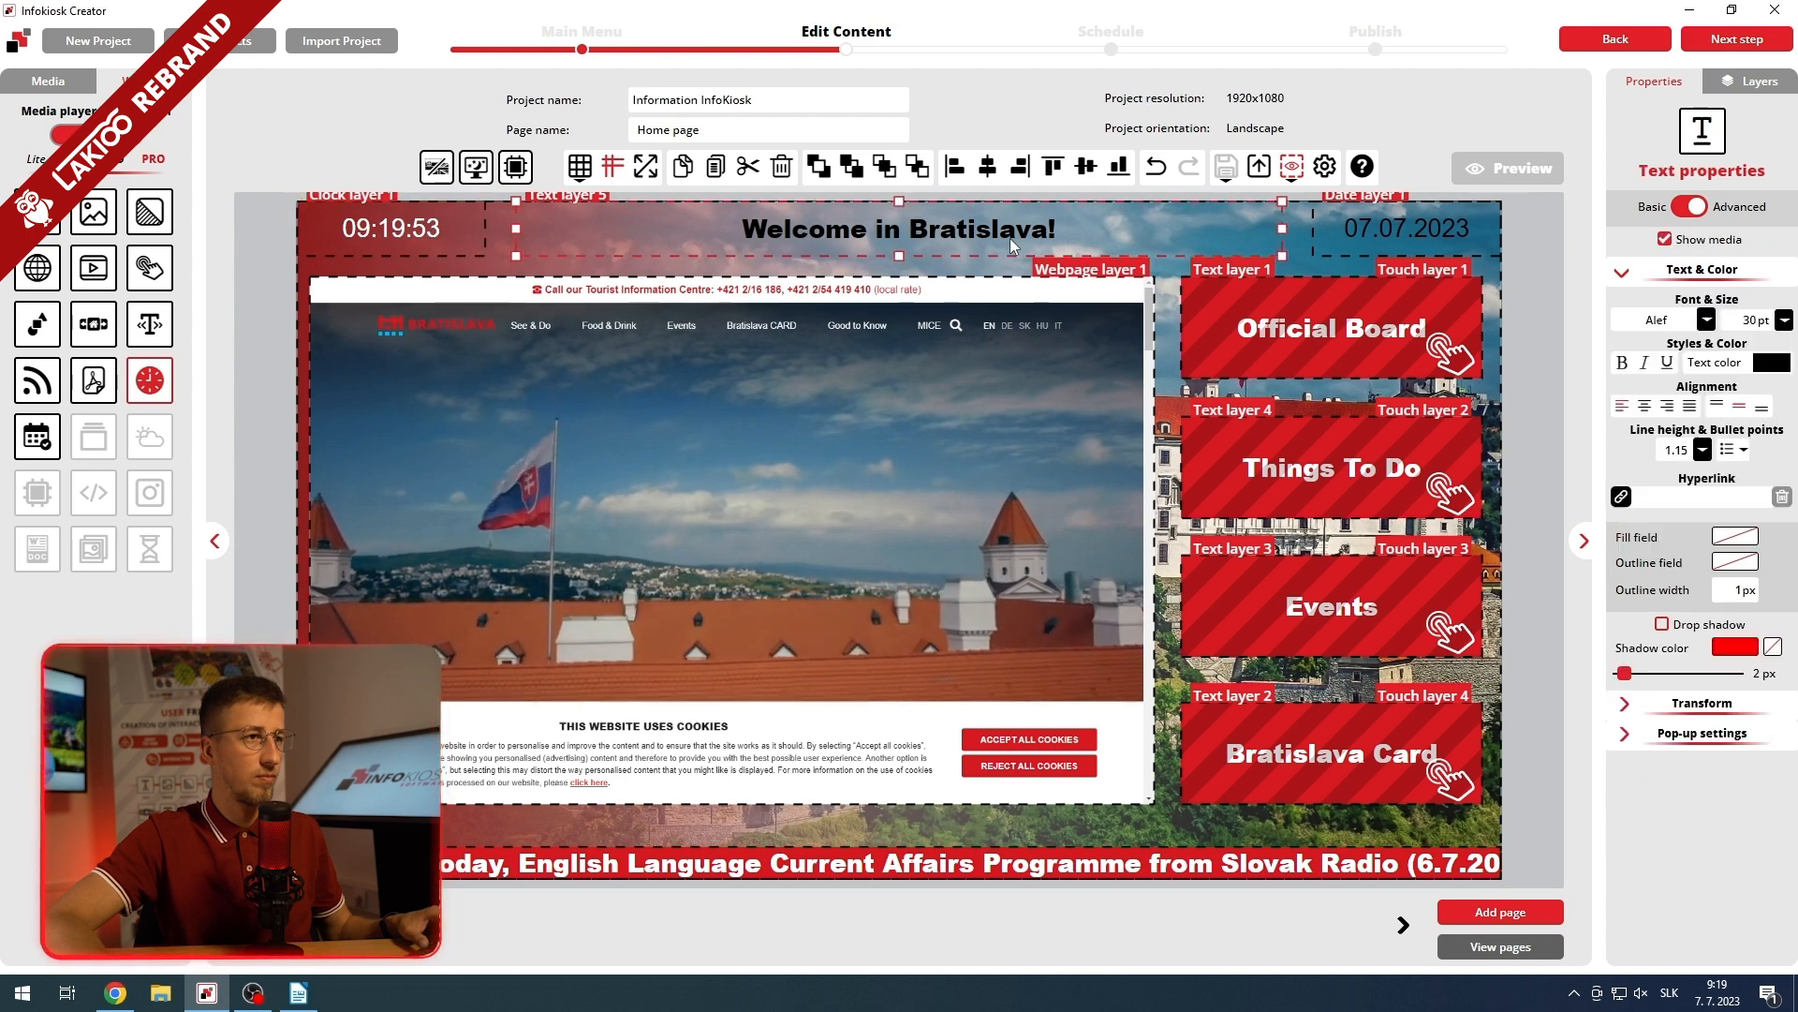
click(1033, 238)
drag(1058, 228, 752, 214)
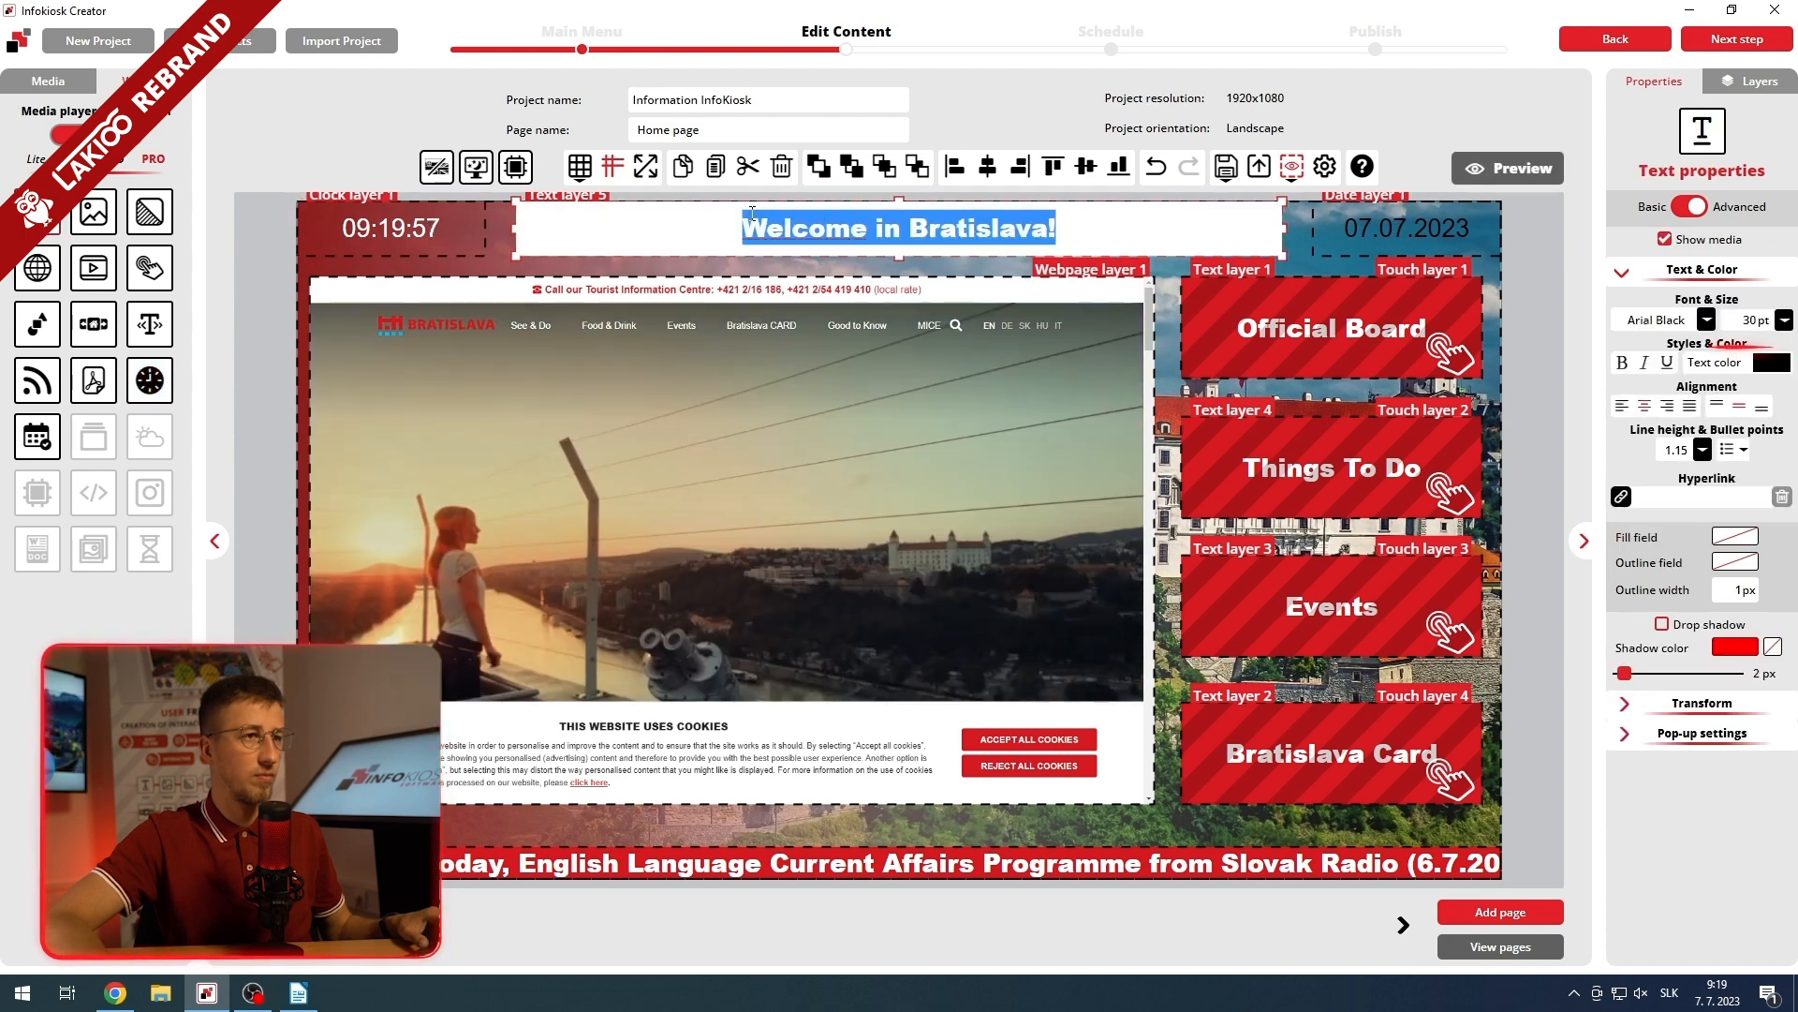
click(1778, 364)
drag(1594, 408, 1560, 354)
- Set the date layer's date text colour to white
click(1475, 249)
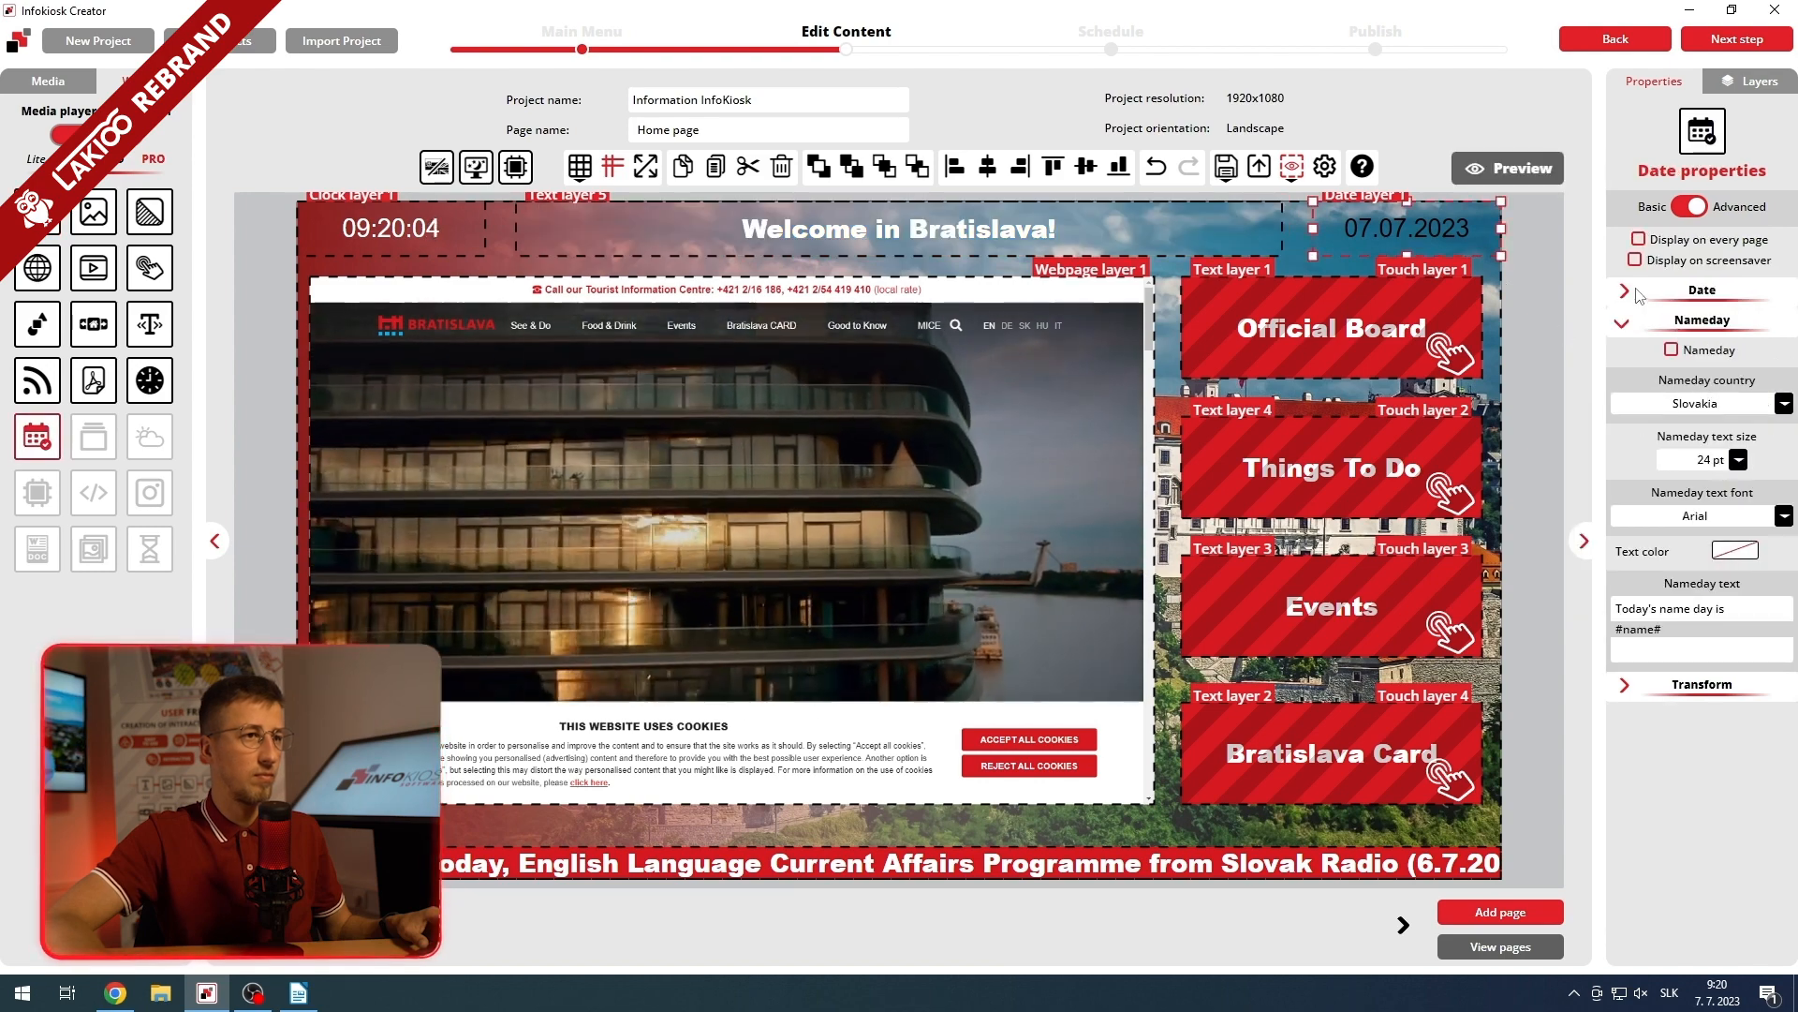
click(1626, 292)
click(1734, 435)
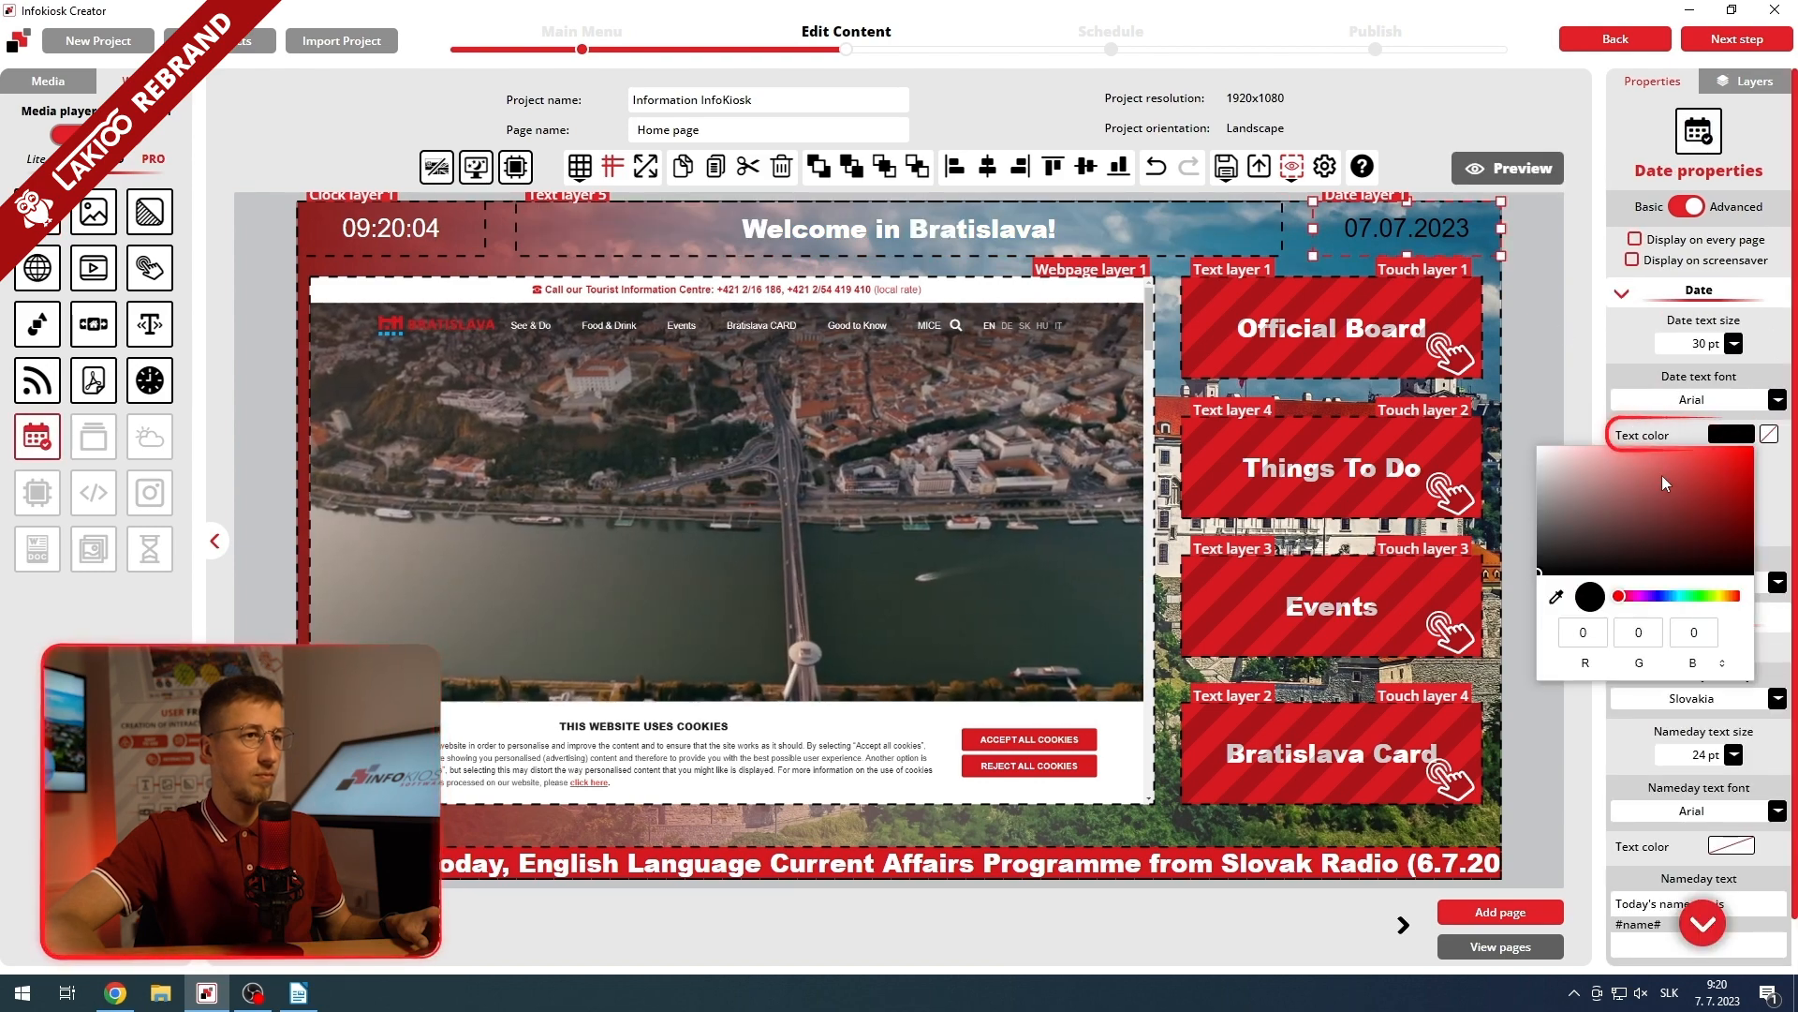
drag(1662, 475, 1512, 406)
click(1650, 433)
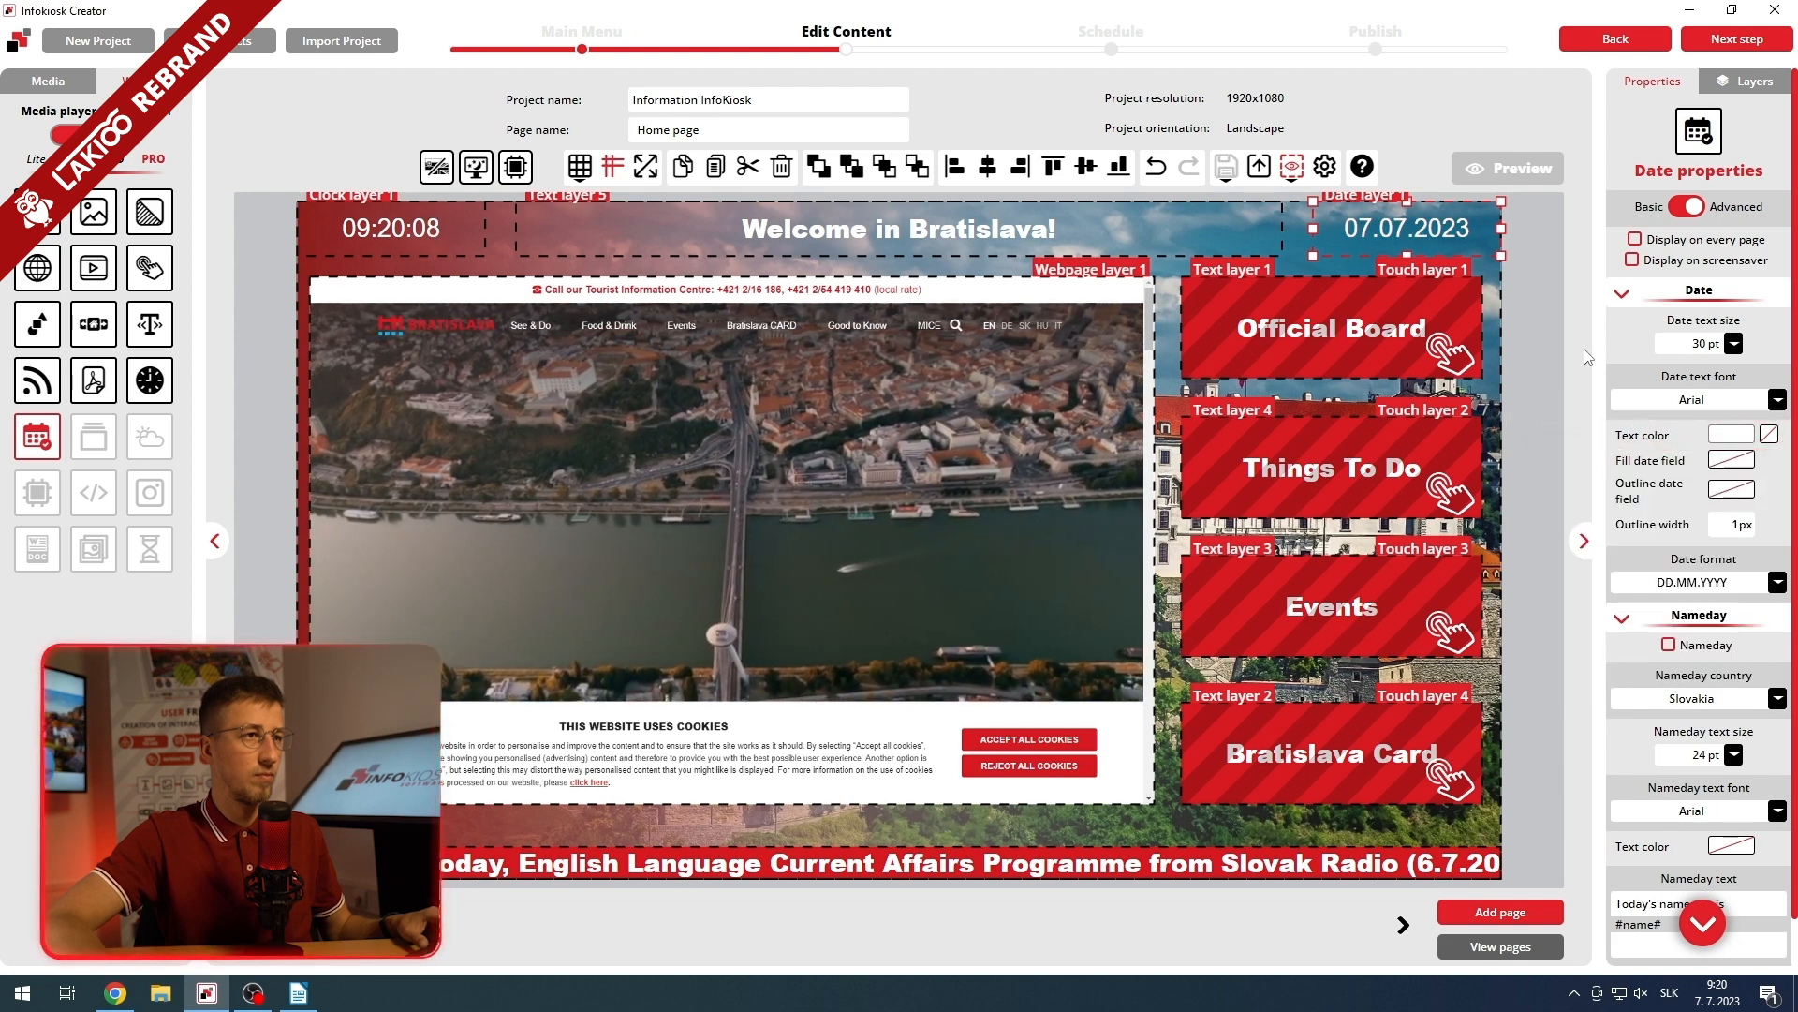
- Deselect the date layer and open a preview of the kiosk home page
click(1549, 334)
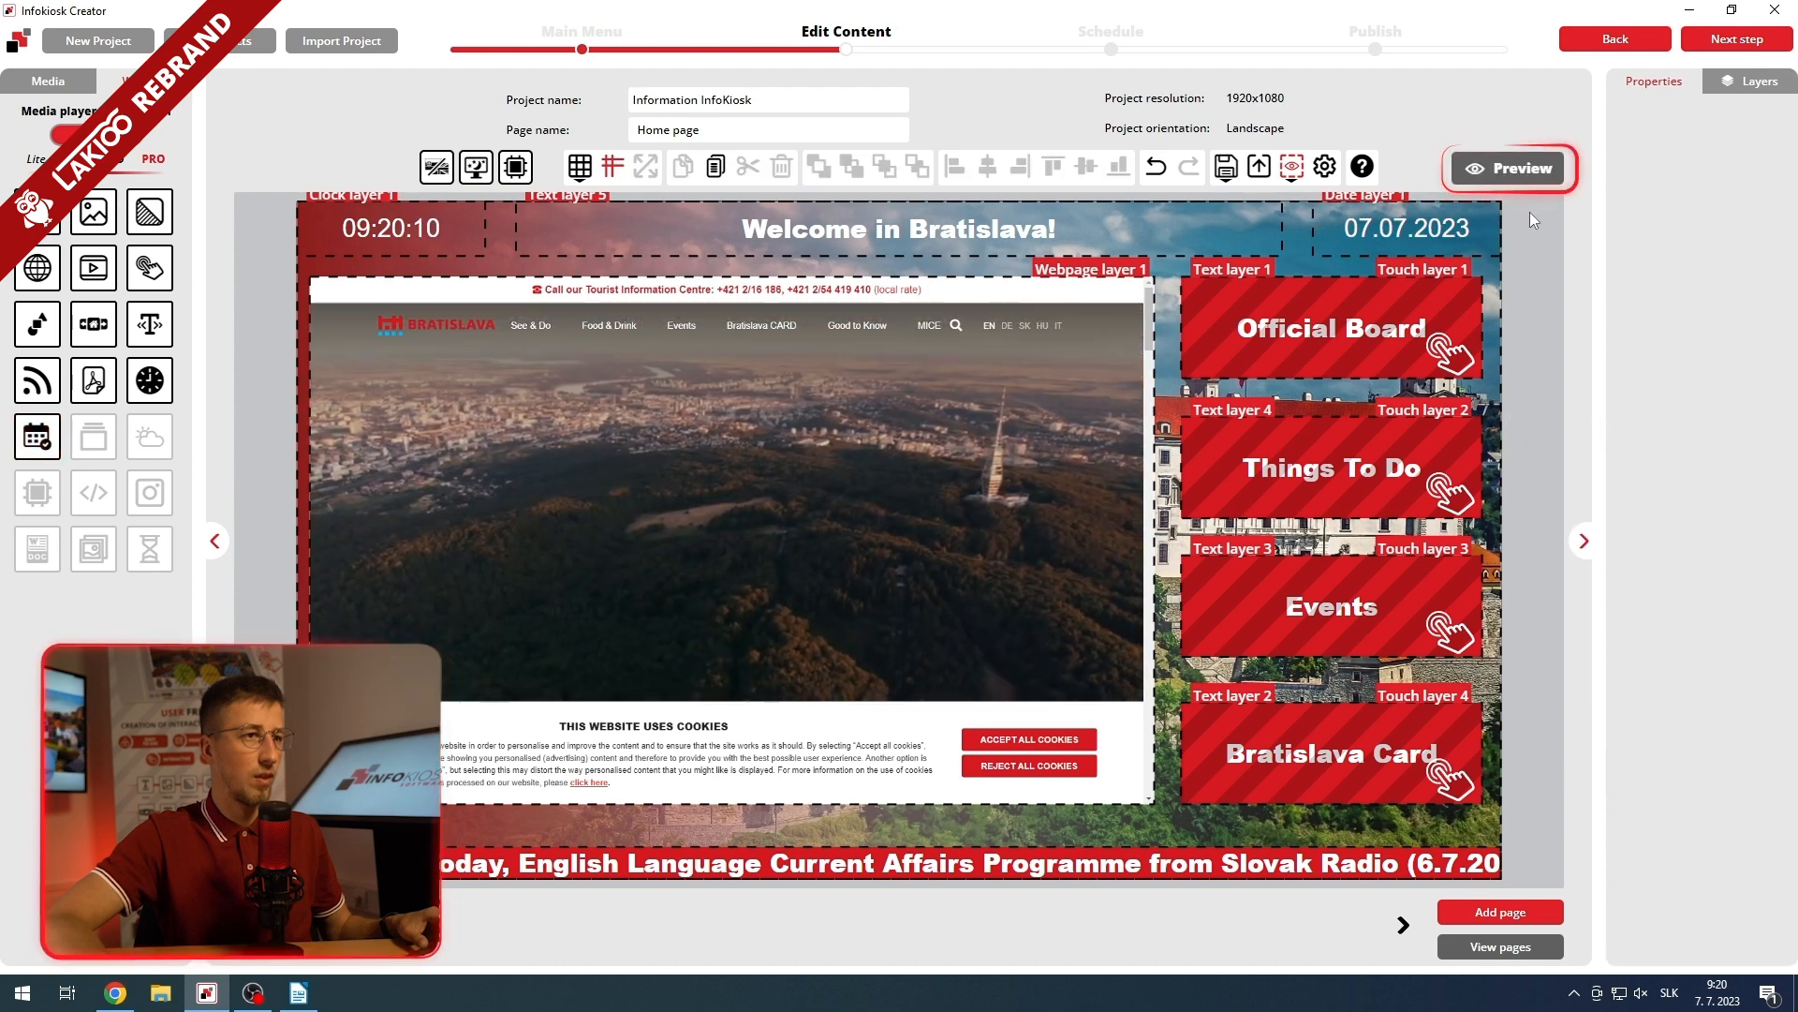
click(1499, 170)
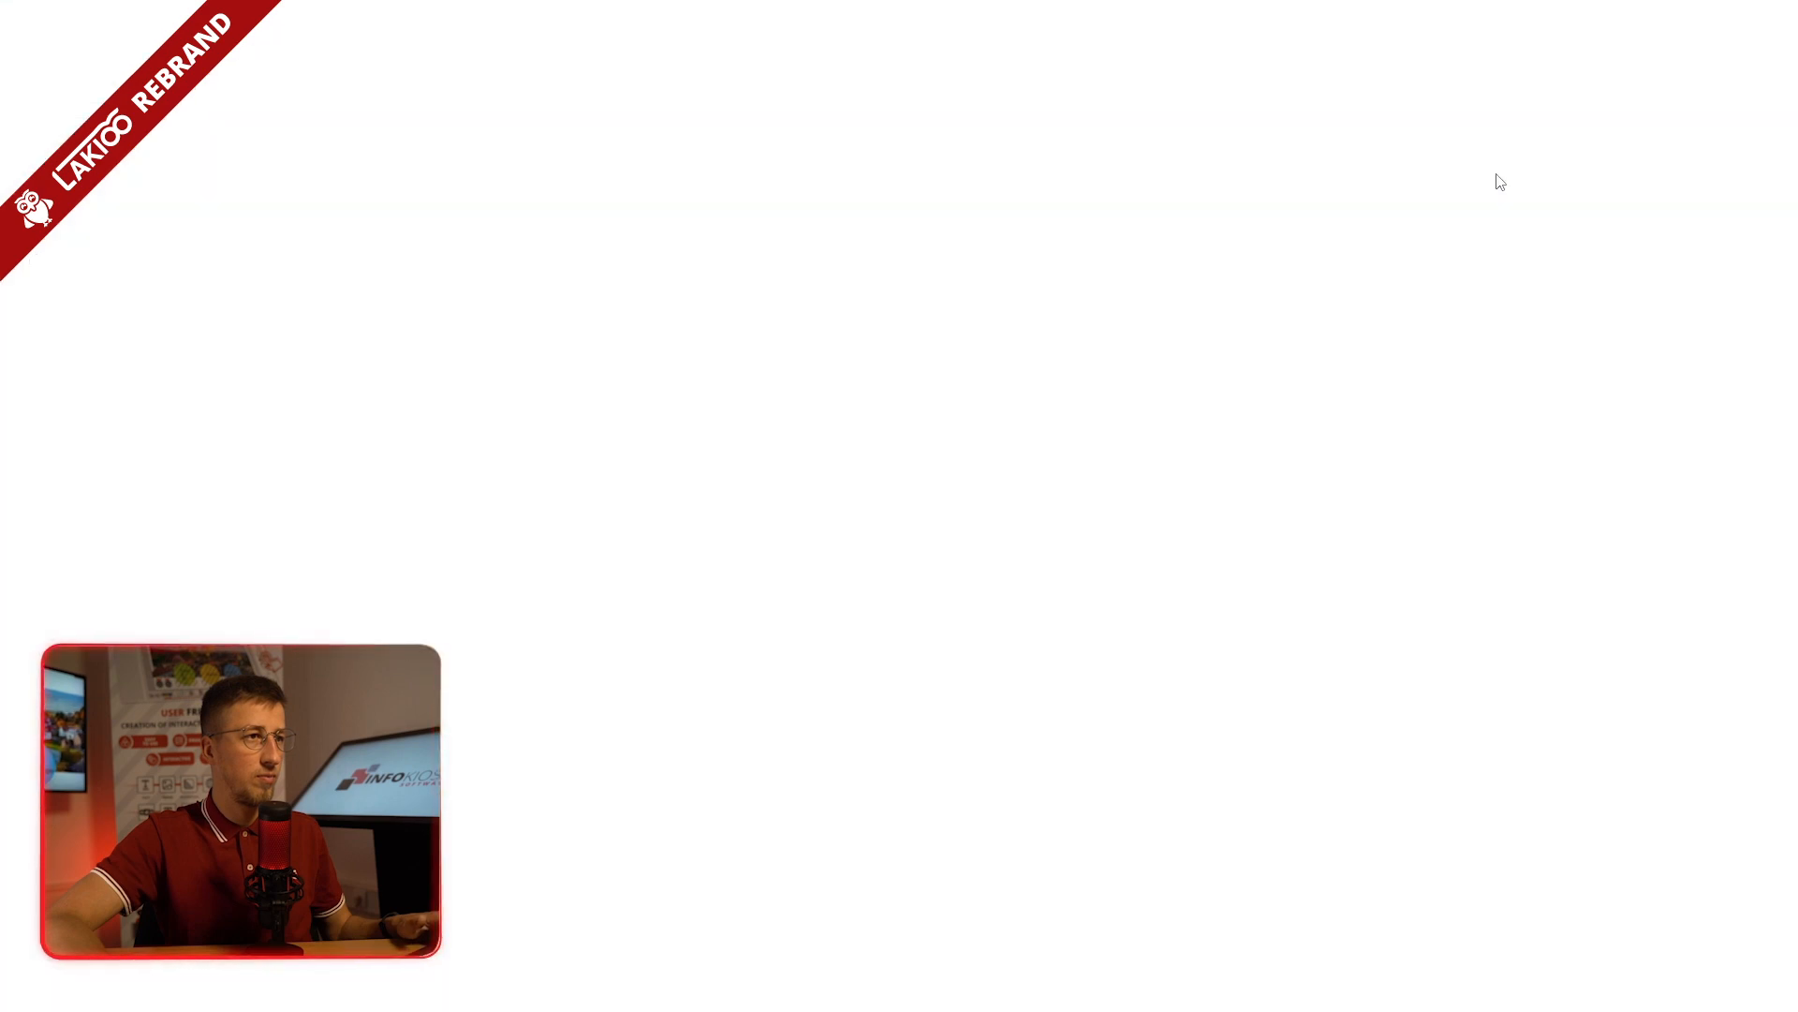